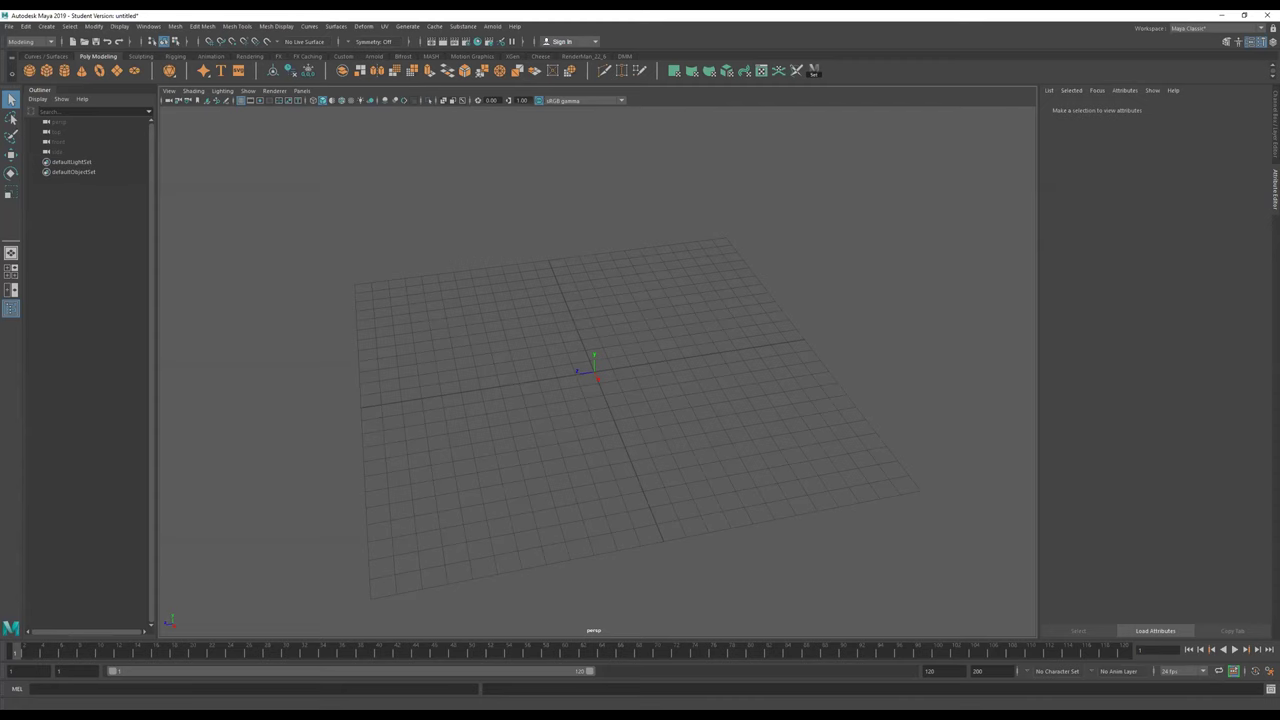
Step: Create a polygon cube and scale it into a wide, flat square slab raised slightly above the grid
mouse_move(706, 346)
left_mouse_down("alt")
mouse_move(737, 334)
mouse_move(700, 340)
mouse_move(676, 365)
mouse_move(697, 331)
mouse_move(707, 352)
left_mouse_up("alt")
middle_click_drag(704, 356, 698, 361, "alt")
left_click_drag(697, 372, 691, 375, "alt")
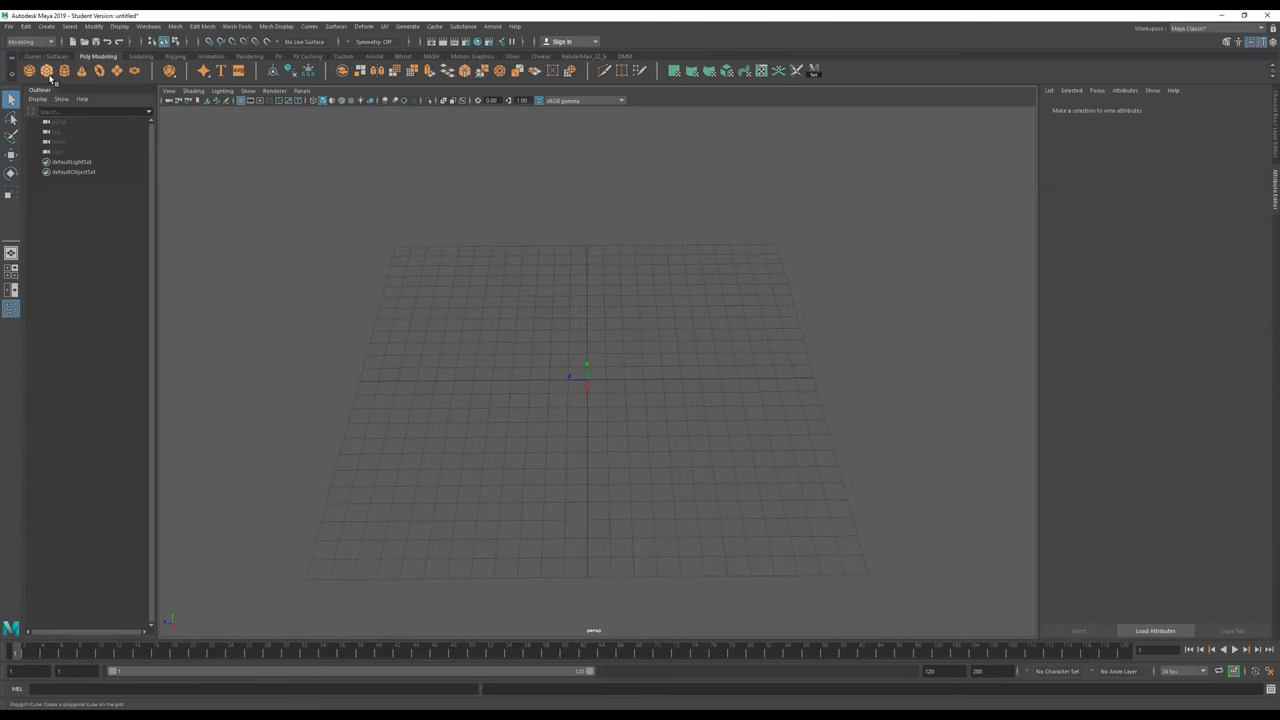
left_click(48, 72)
key("r")
left_click_drag(587, 380, 603, 346)
key("ctrl+z")
key("ctrl+z")
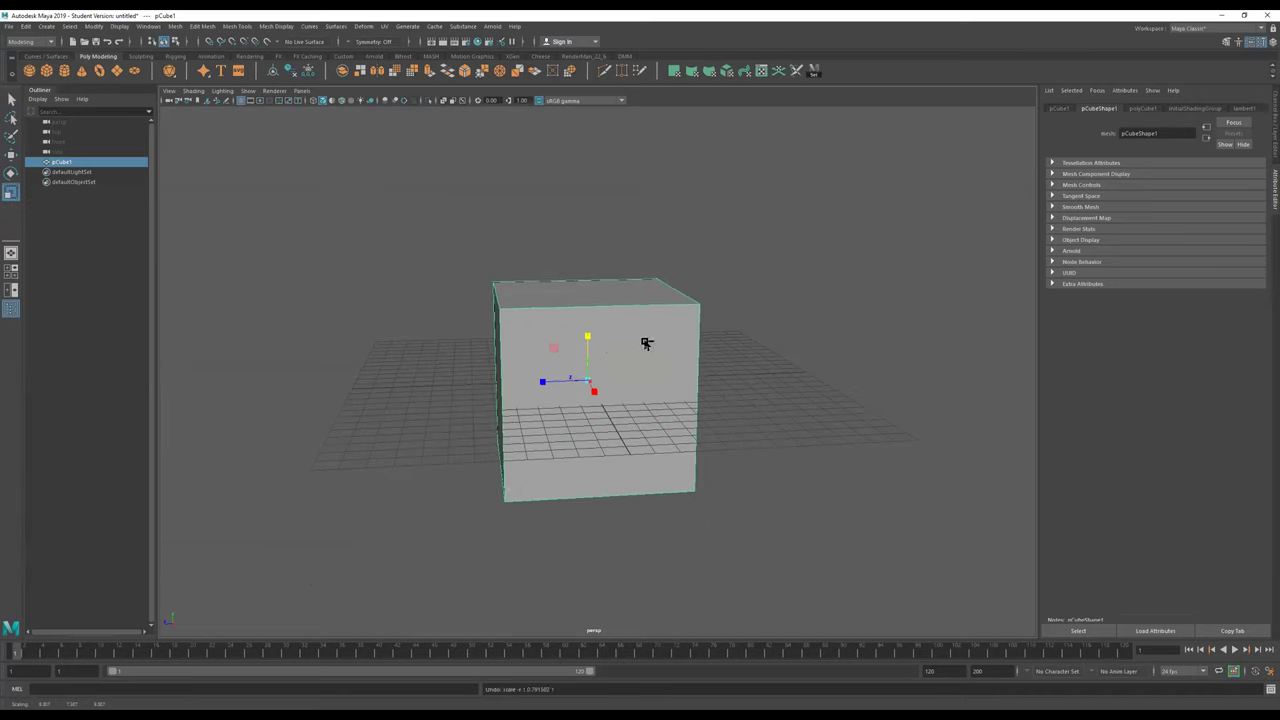
left_click_drag(586, 378, 511, 344)
key("w")
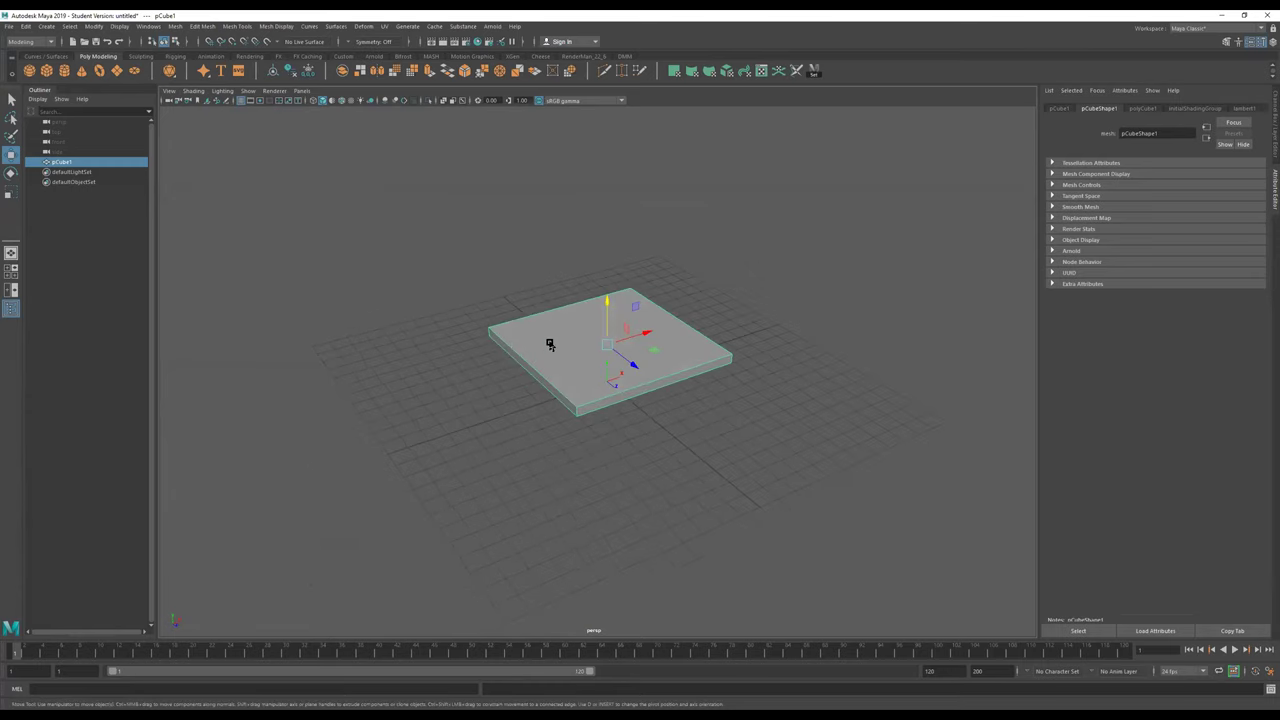
Step: Extrude one side face of the slab outward by about 24.5 units to form a long countertop arm
right_click(549, 344)
right_click_drag(553, 360, 551, 365)
left_click(545, 381)
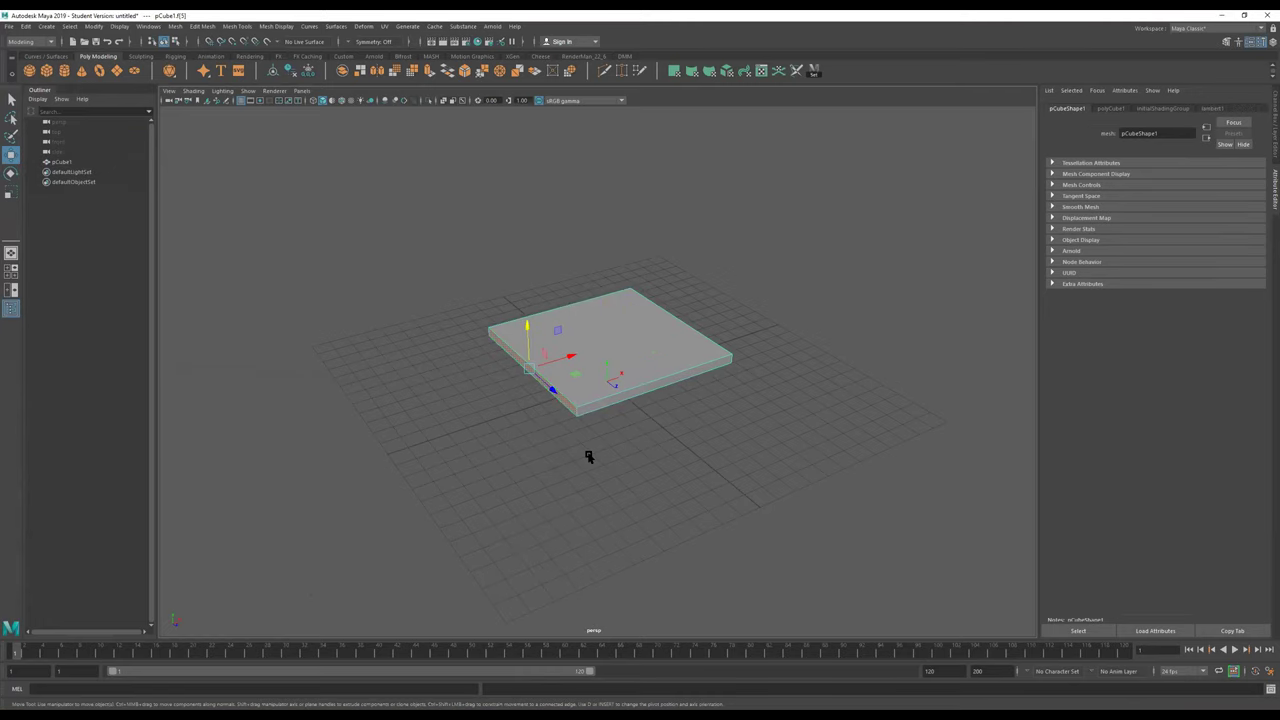
left_click_drag(589, 447, 548, 433, "alt")
middle_click_drag(548, 433, 651, 450, "alt")
left_click_drag(650, 460, 672, 450, "alt")
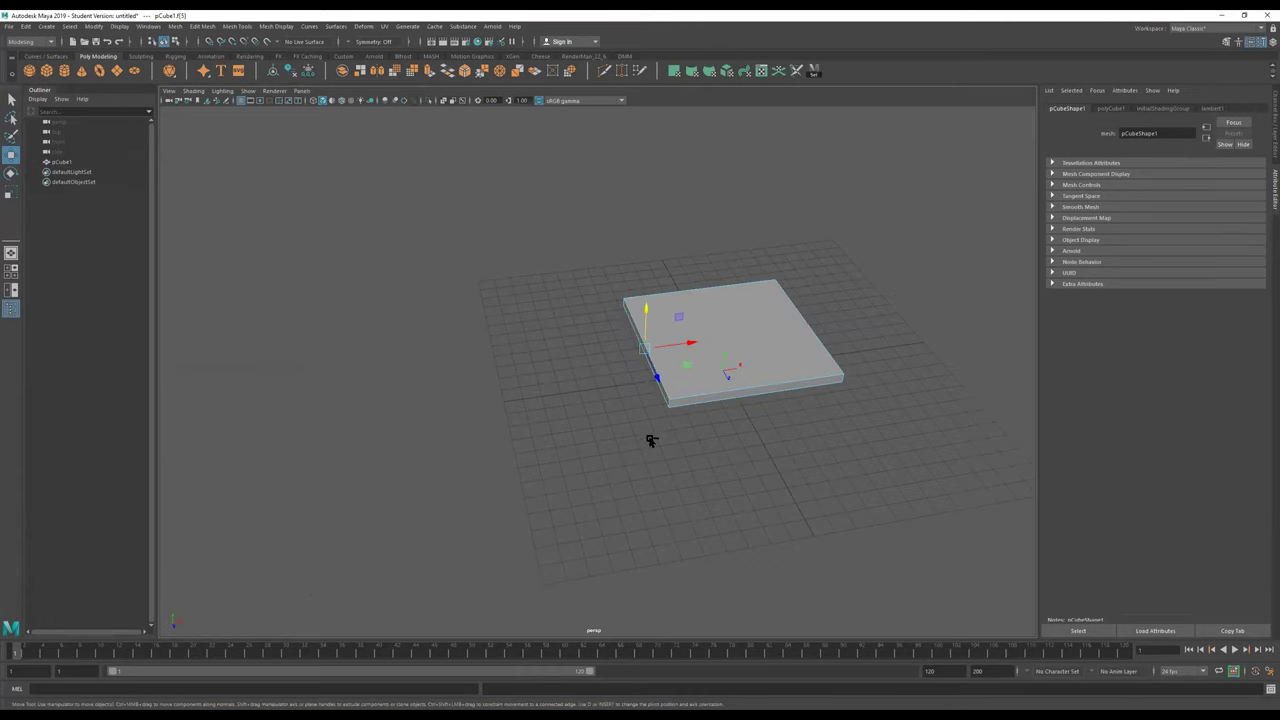
key("ctrl+e")
left_click_drag(607, 354, 97, 414)
right_click_drag(637, 386, 466, 406, "alt")
left_click_drag(730, 392, 774, 368, "alt")
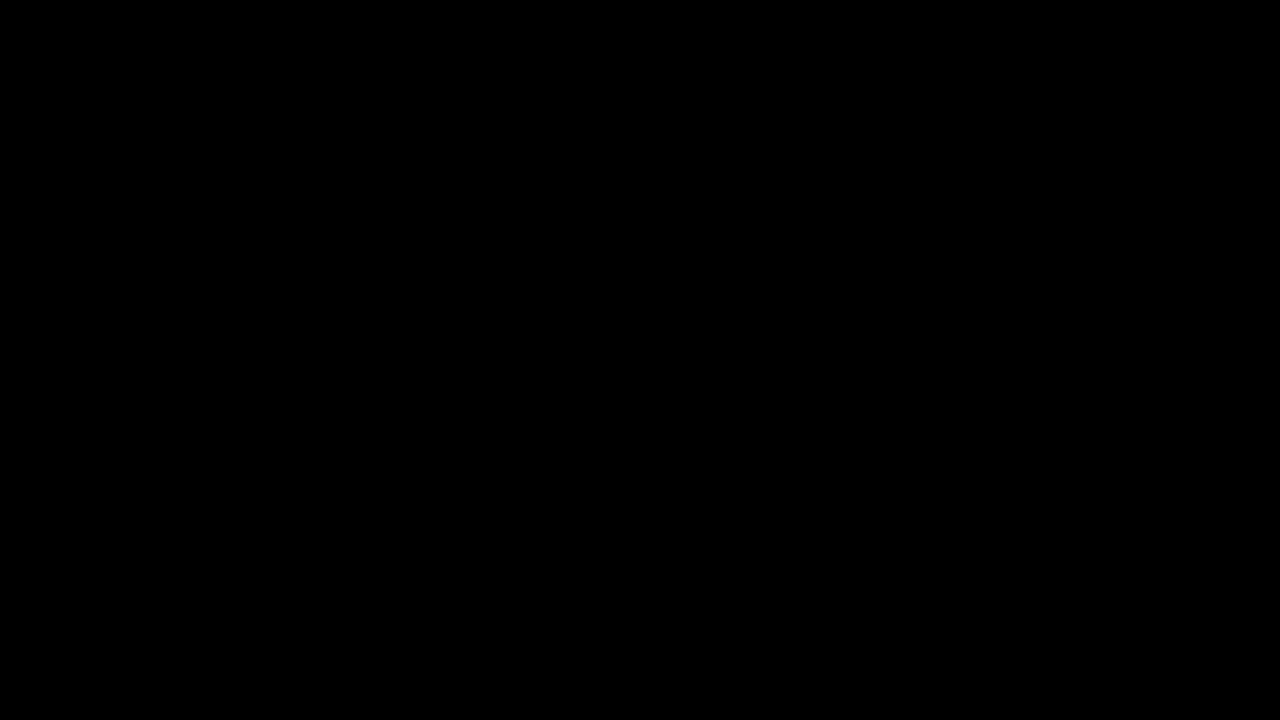
Step: Switch to the web browser, search Bing for "kuadro" and open the Kruel Games Kuadro page
type("d")
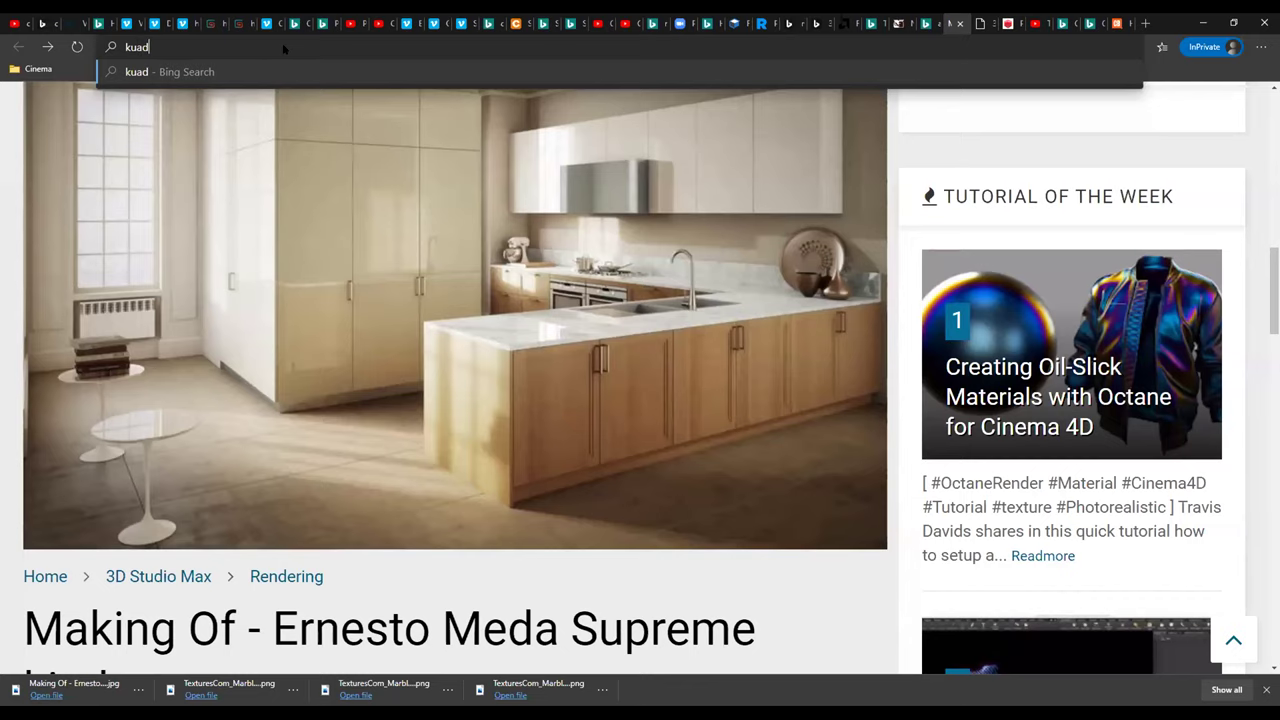
type("ro")
key("Return")
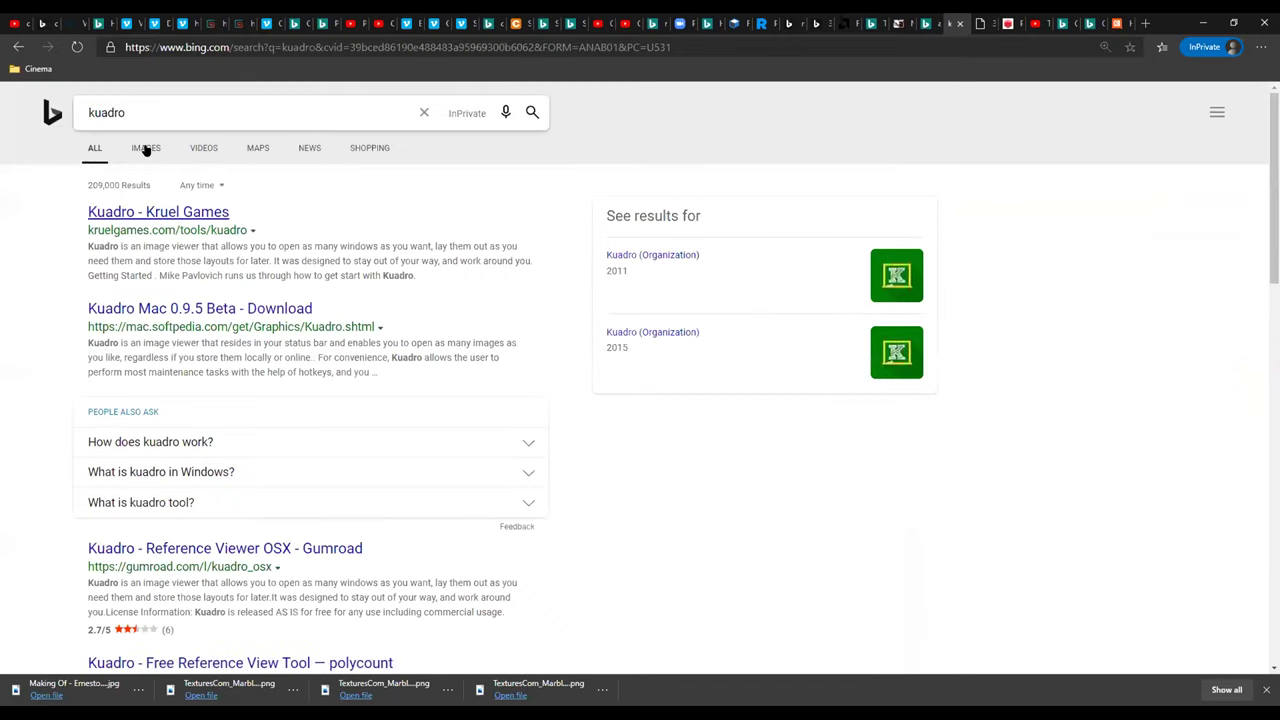
left_click(155, 209)
Step: Find the download section of the Kuadro page and start the Windows download
scroll(738, 412, "down", 10)
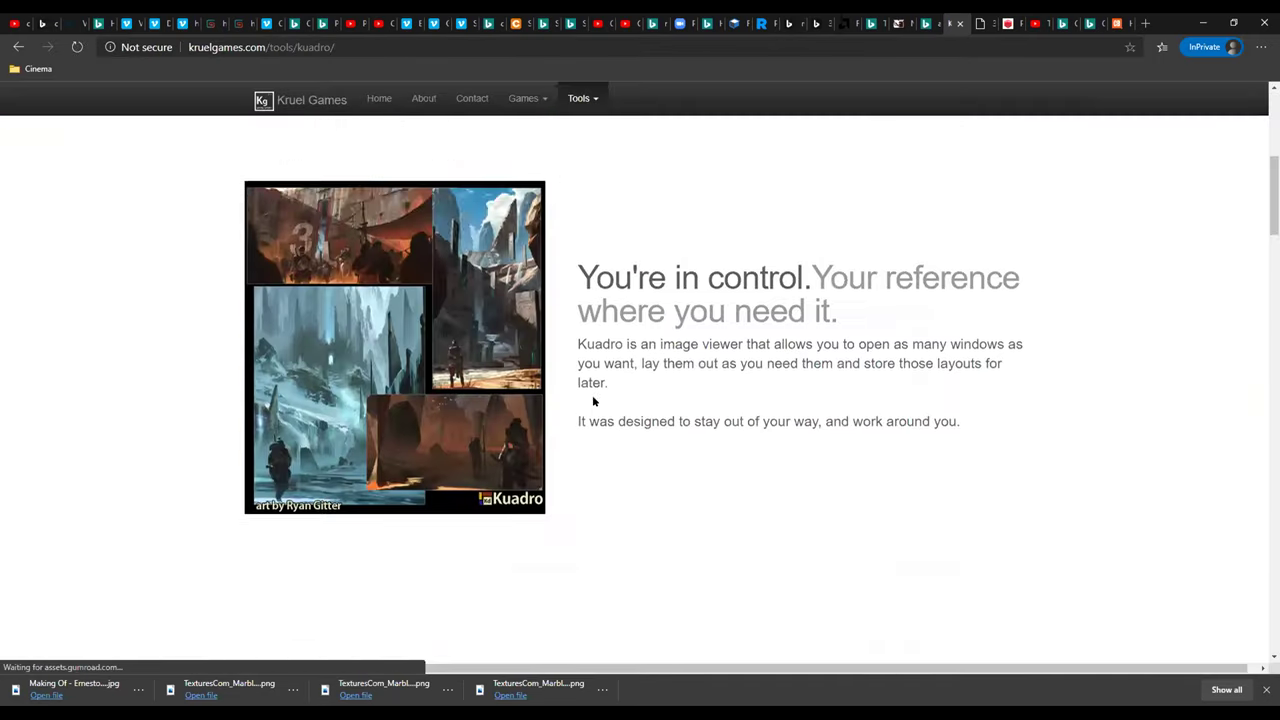
scroll(729, 440, "down", 15)
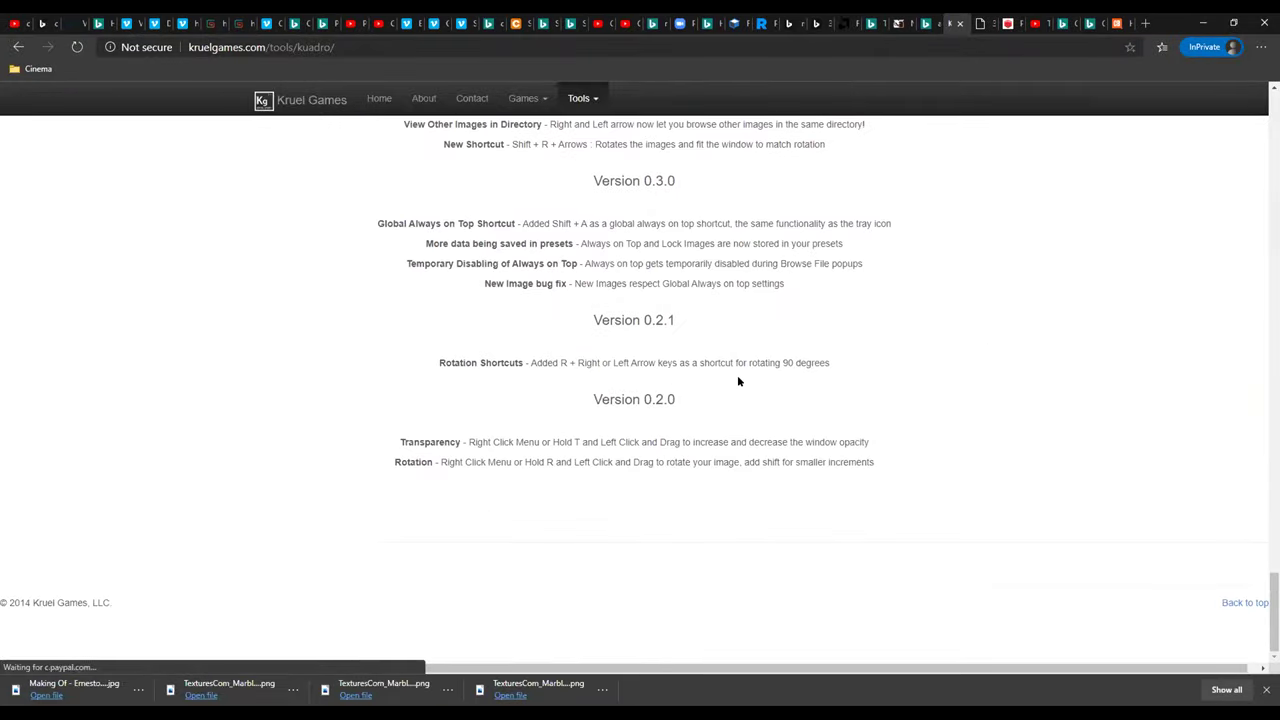
scroll(737, 378, "up", 8)
scroll(716, 383, "up", 10)
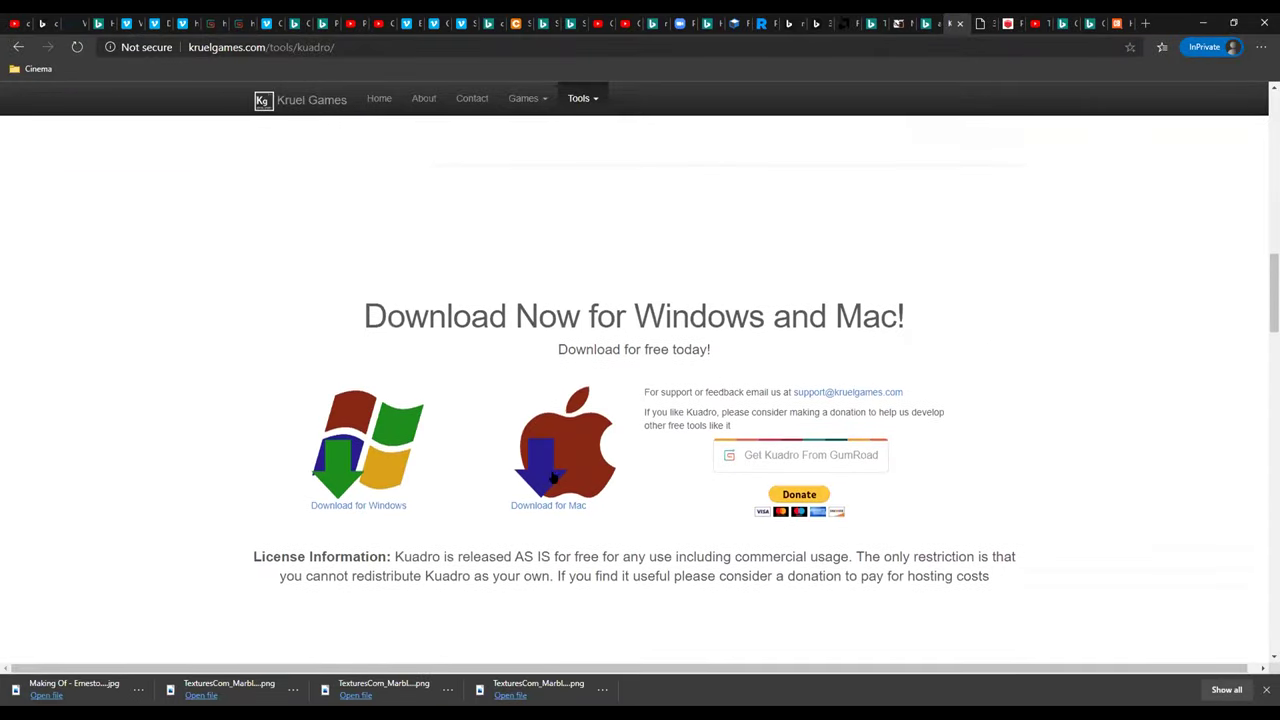
left_click(355, 506)
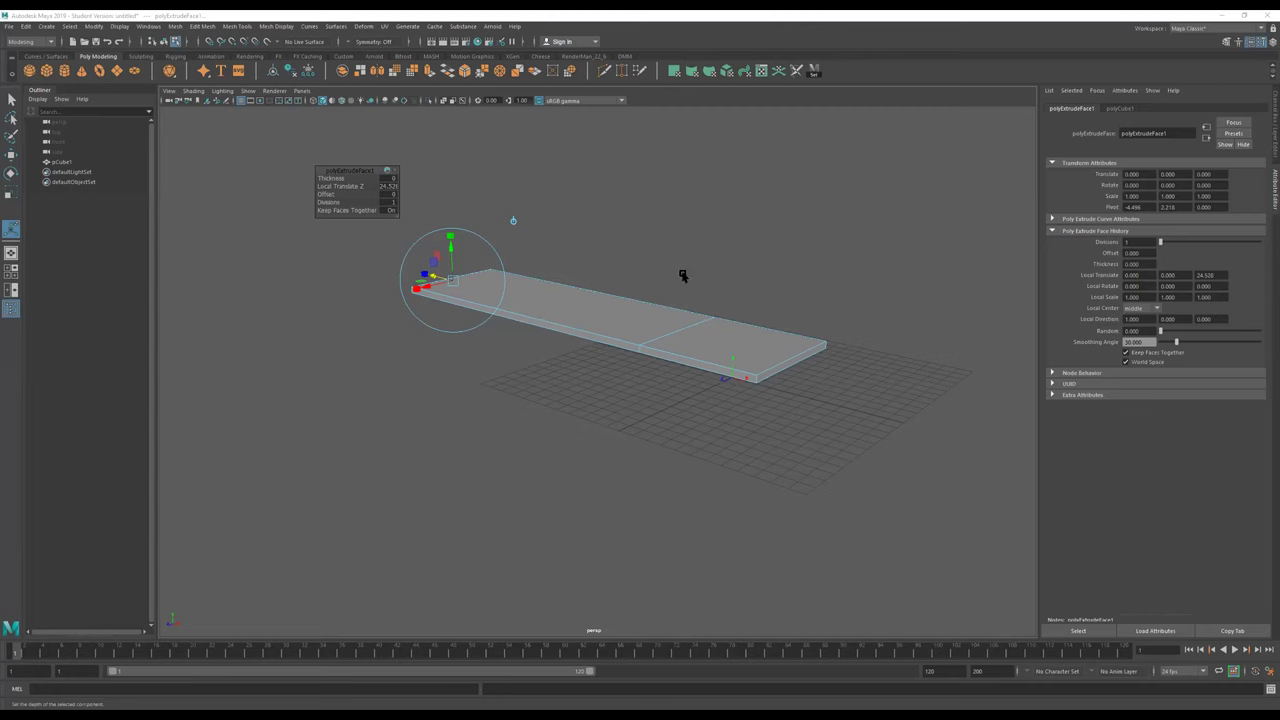
Step: Switch back to Maya and extrude the original slab's adjacent side face by about 21.7 units, forming an L-shaped countertop
left_click_drag(810, 235, 313, 135, "alt")
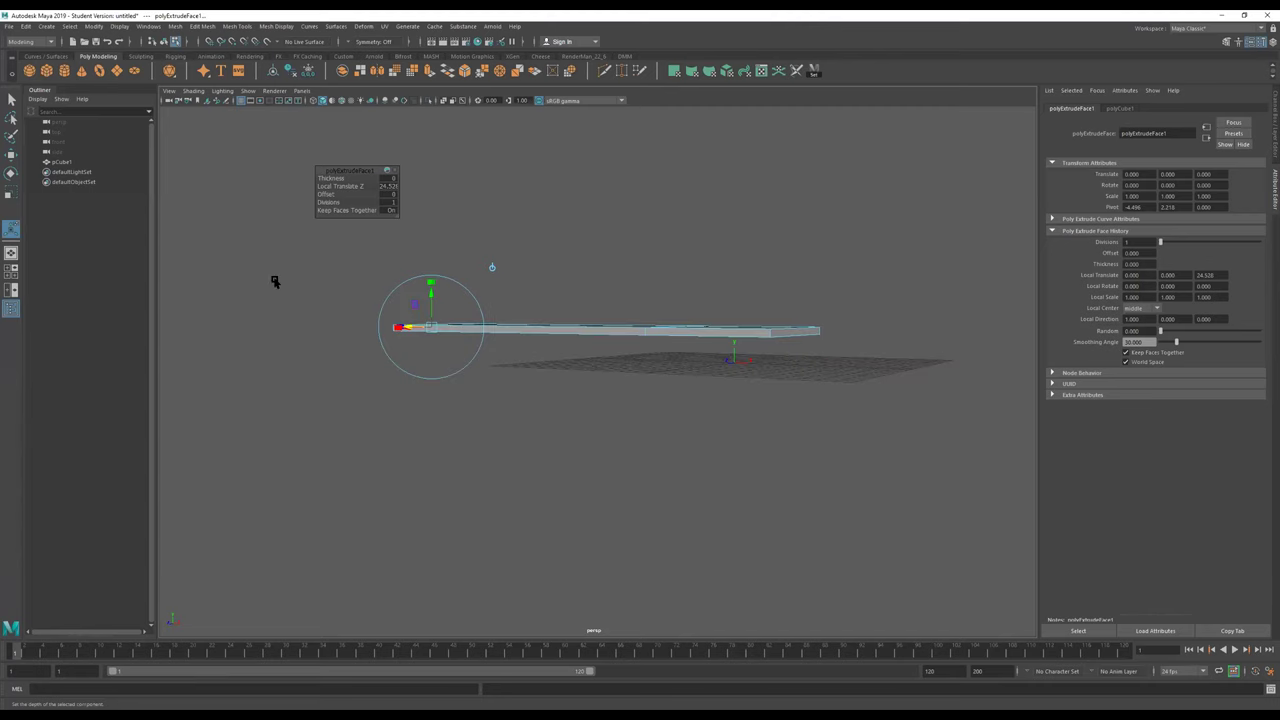
left_click_drag(526, 242, 590, 246, "alt")
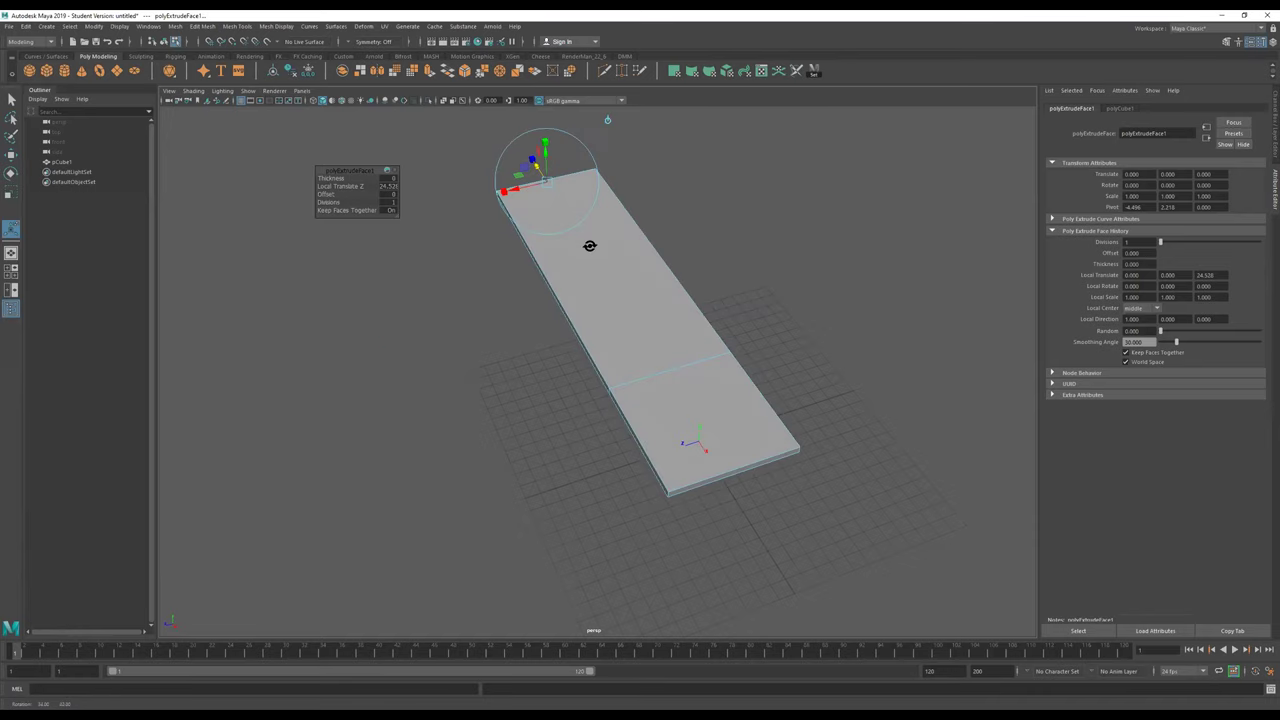
left_click_drag(231, 228, 690, 414, "alt")
left_click(771, 343)
key("ctrl+e")
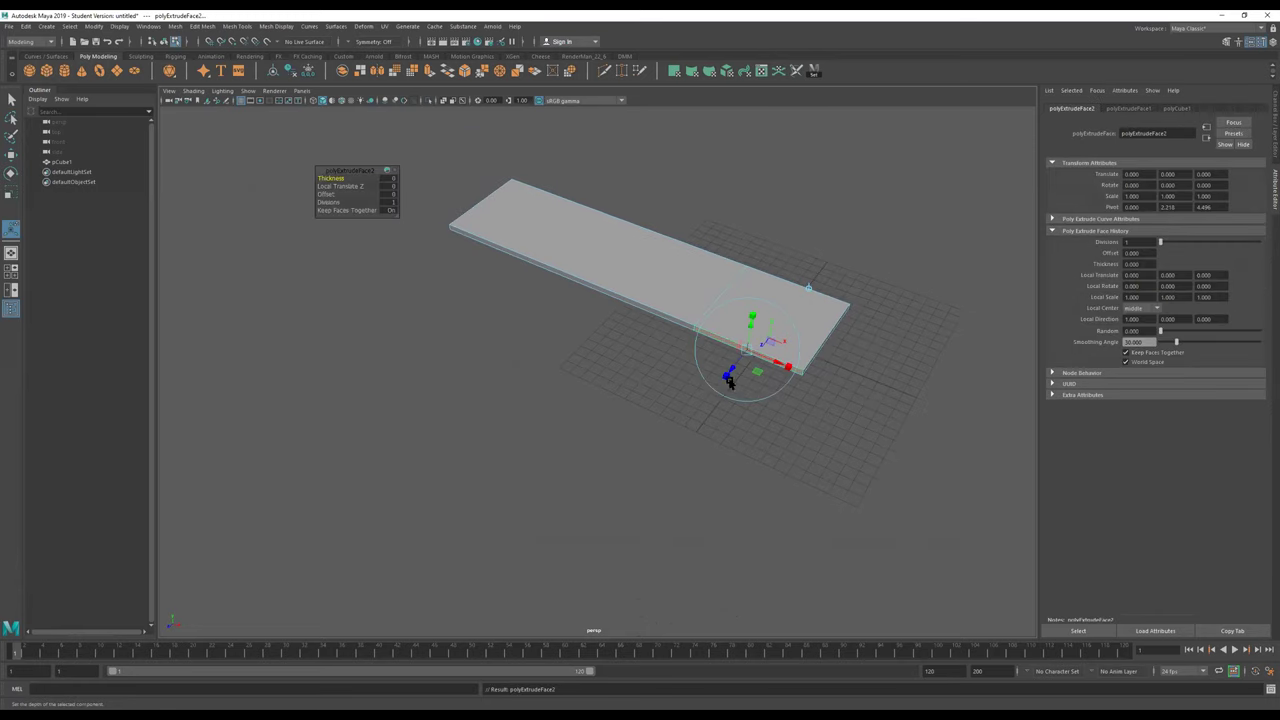
left_click_drag(733, 371, 429, 634)
left_click_drag(571, 580, 749, 311, "alt")
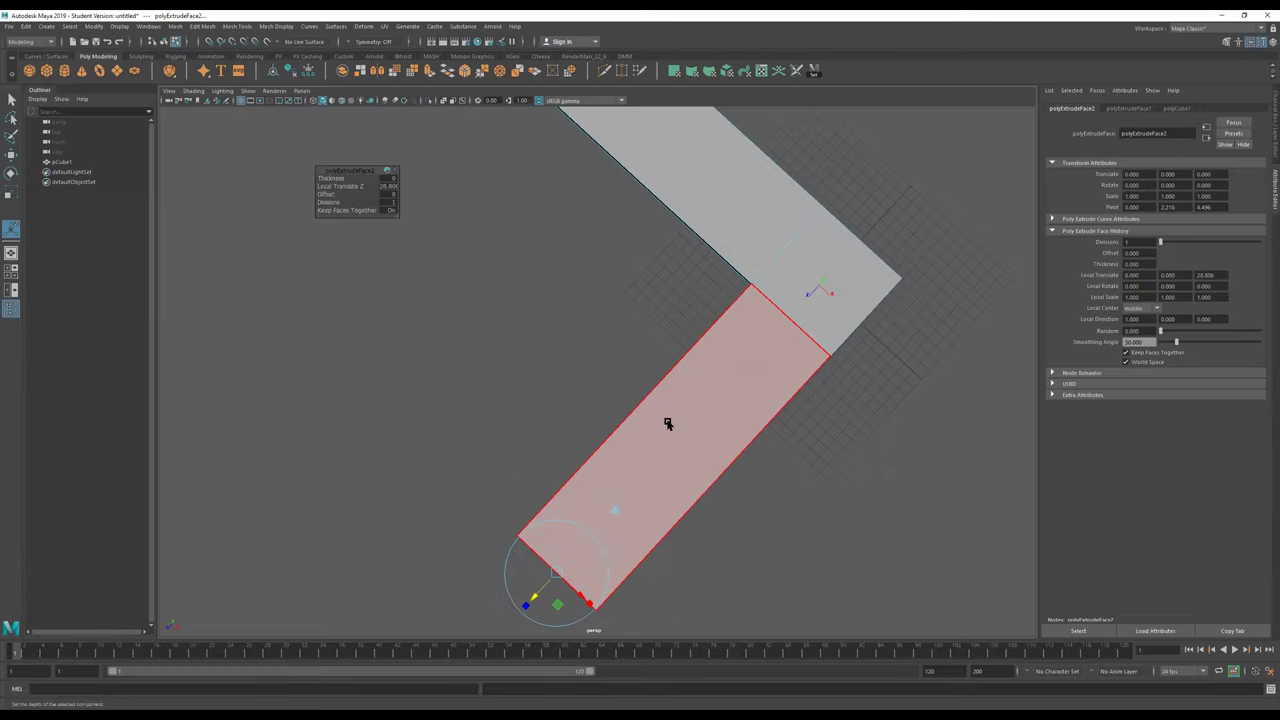
left_click_drag(537, 597, 585, 532)
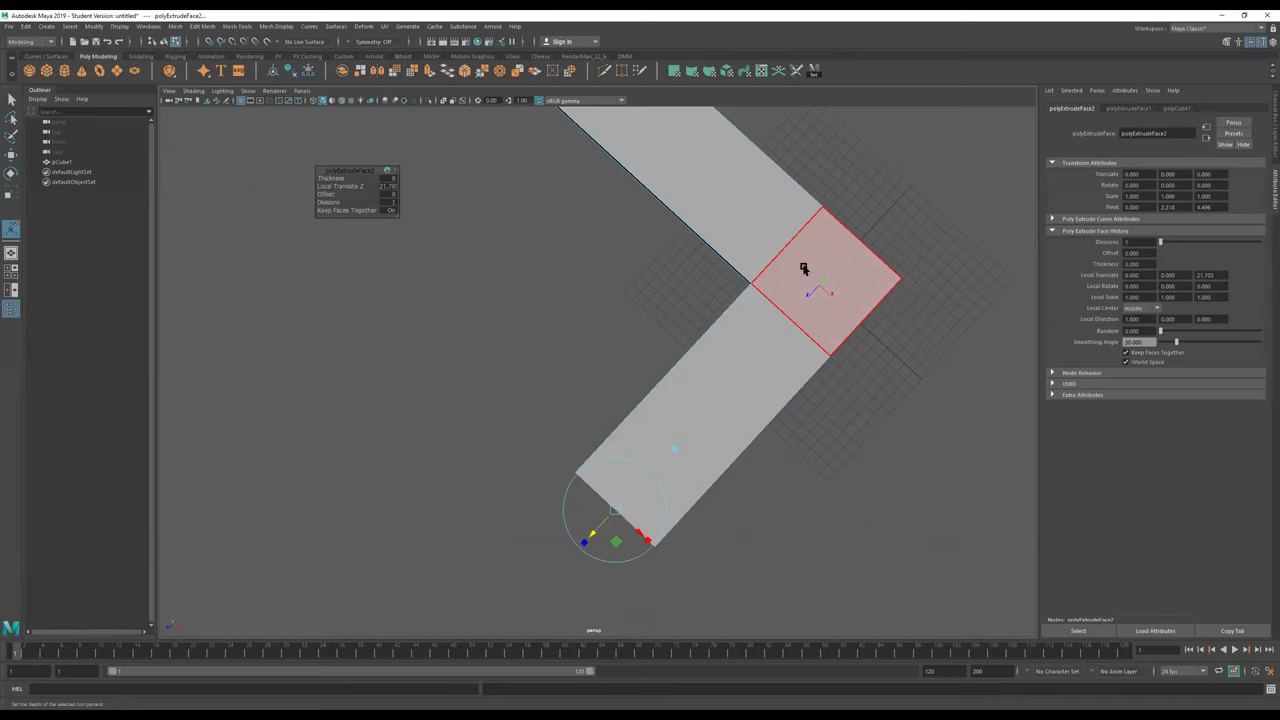
left_click_drag(886, 229, 771, 294, "alt")
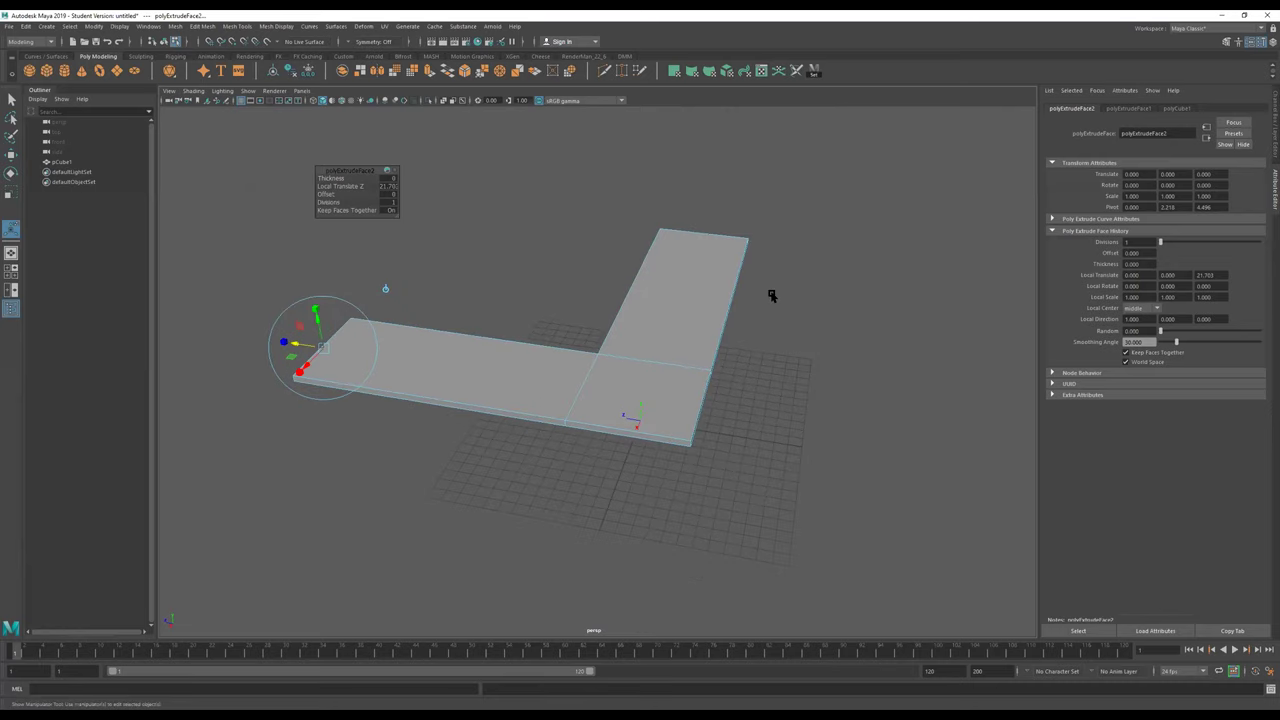
Step: Insert an edge loop with Multi-Cut close to the outer long edge of the first arm and the corner
key("q")
right_click_drag(776, 309, 955, 357, "alt")
left_click_drag(955, 357, 637, 466, "alt")
middle_click_drag(637, 466, 745, 405, "alt")
left_click(602, 71)
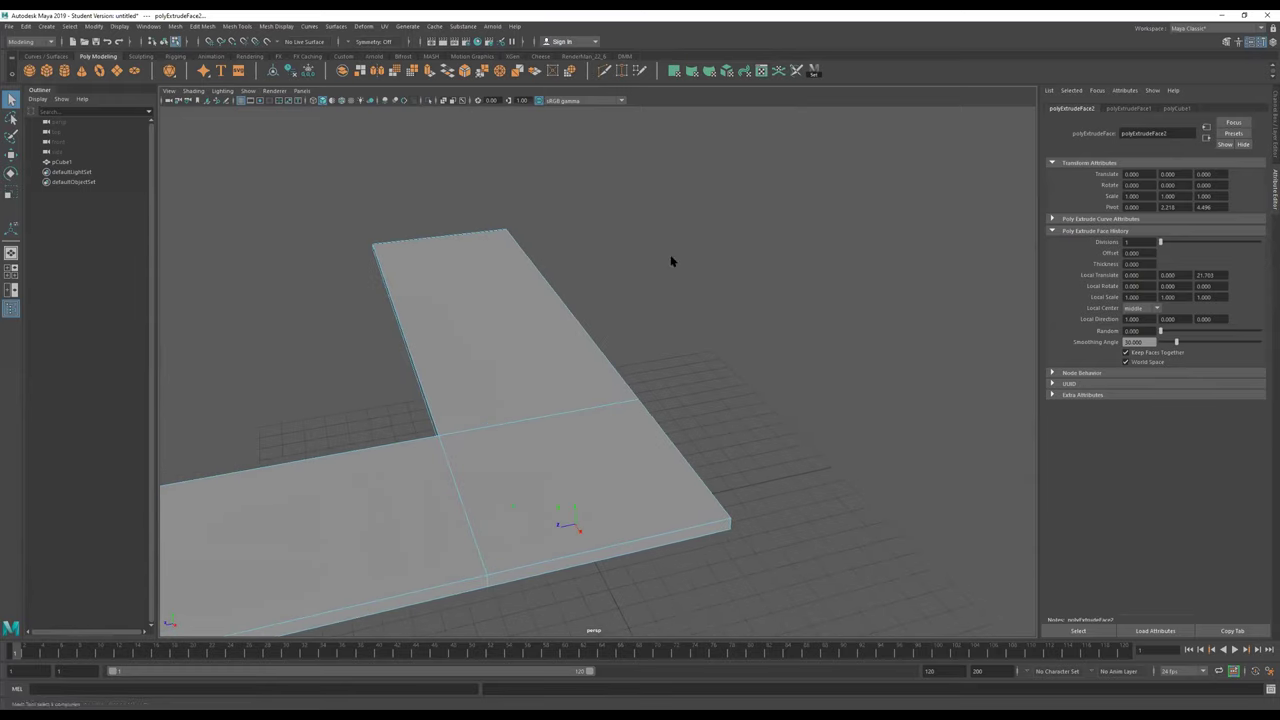
left_click(715, 520, "ctrl")
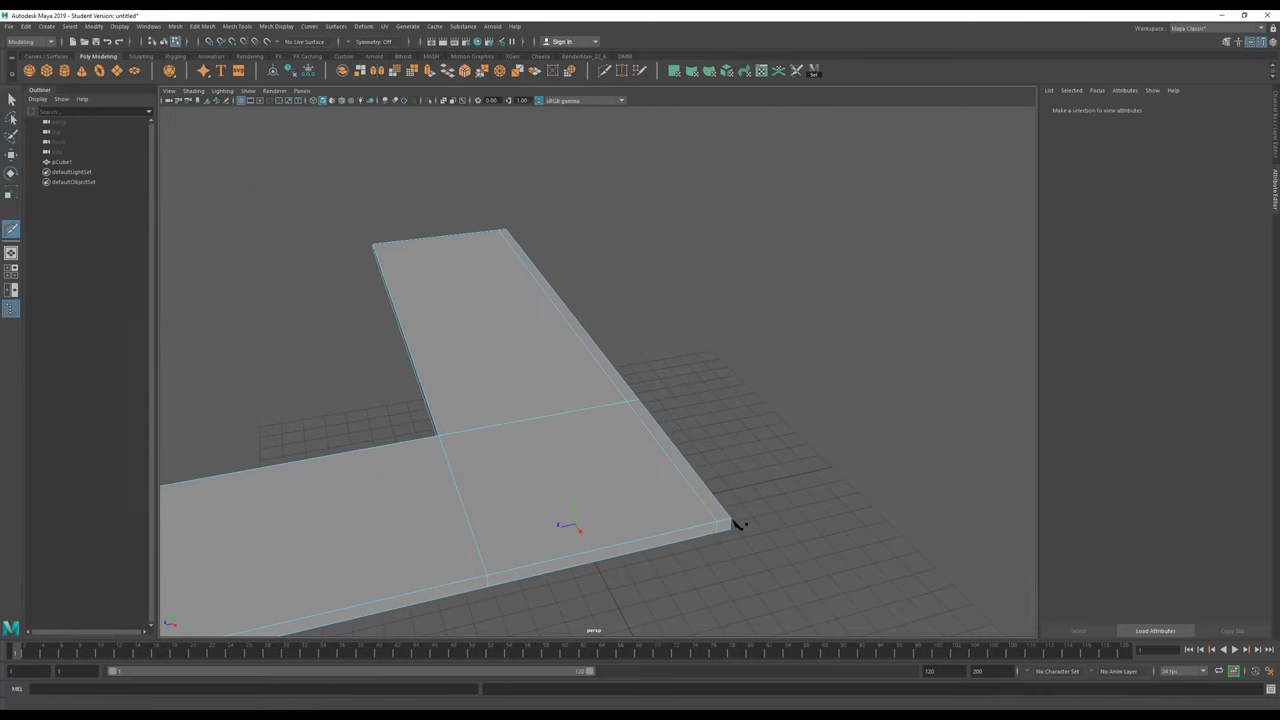
key("q")
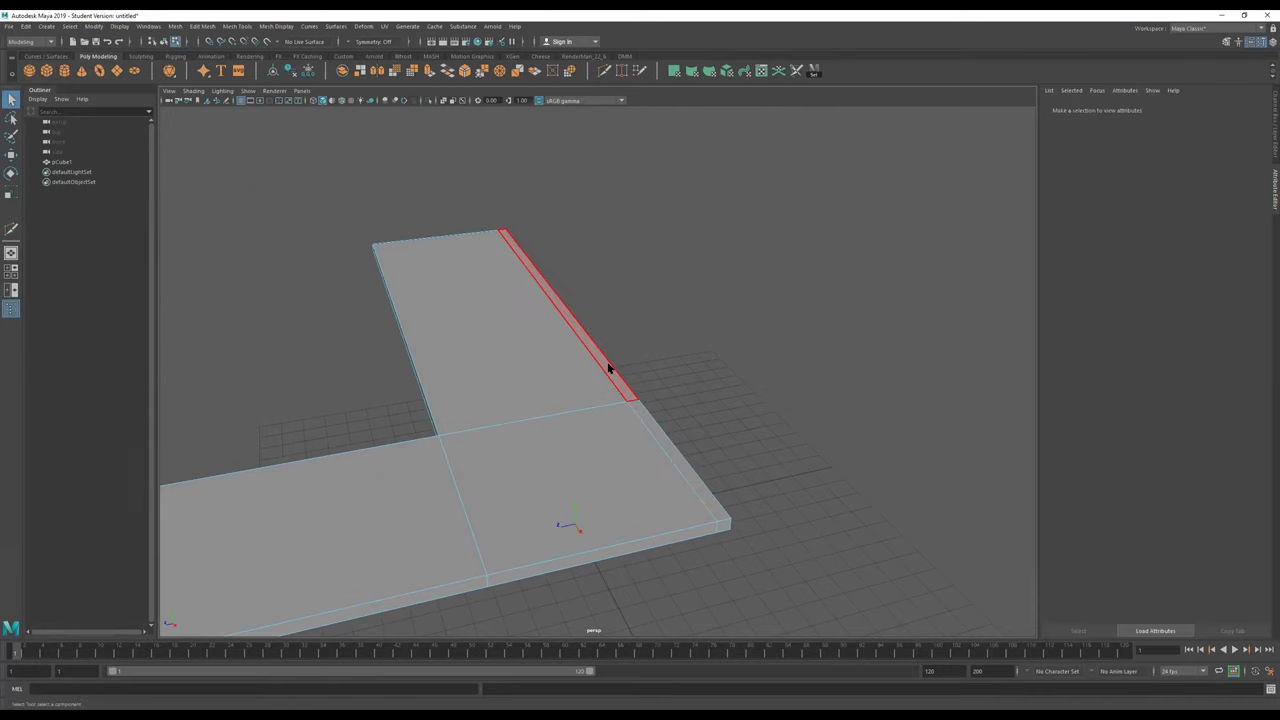
Step: Extrude the narrow top strip along the outer edge upward by about 2.2 units to form a backsplash
left_click(608, 366)
left_click_drag(786, 460, 857, 437, "alt")
key("ctrl+e")
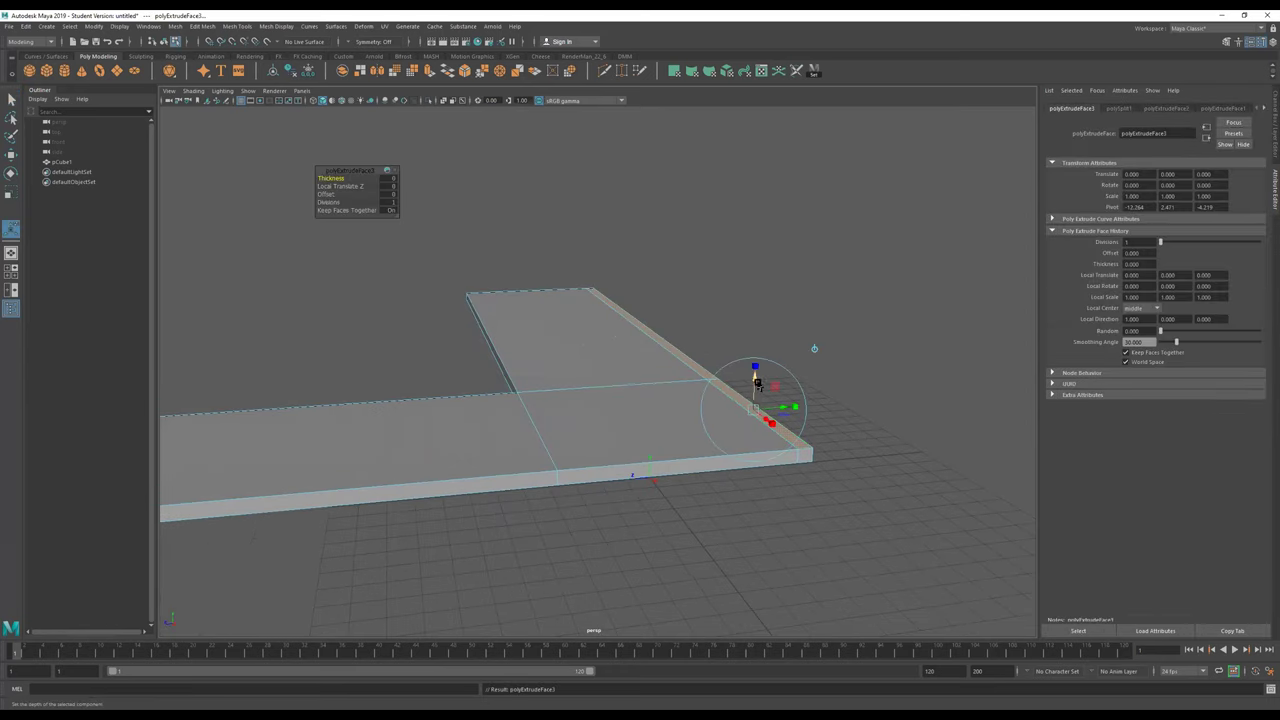
left_click_drag(757, 381, 761, 327)
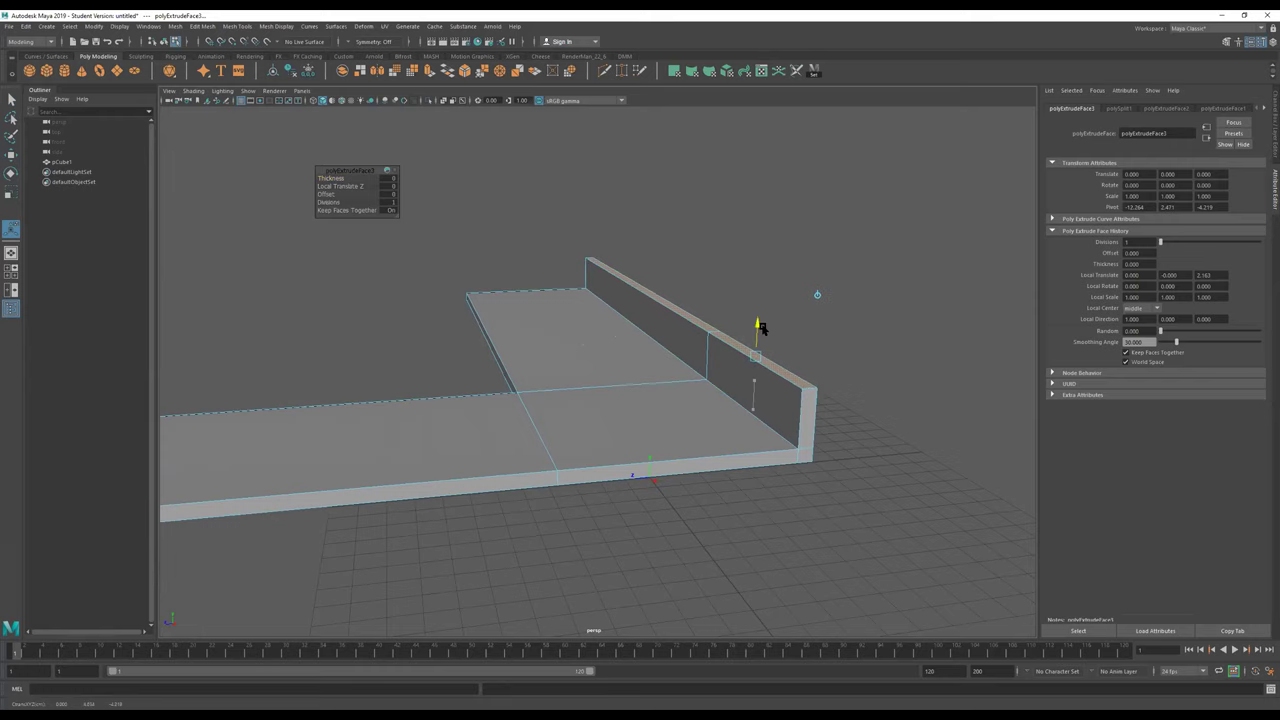
left_click_drag(837, 366, 796, 370, "alt")
key("q")
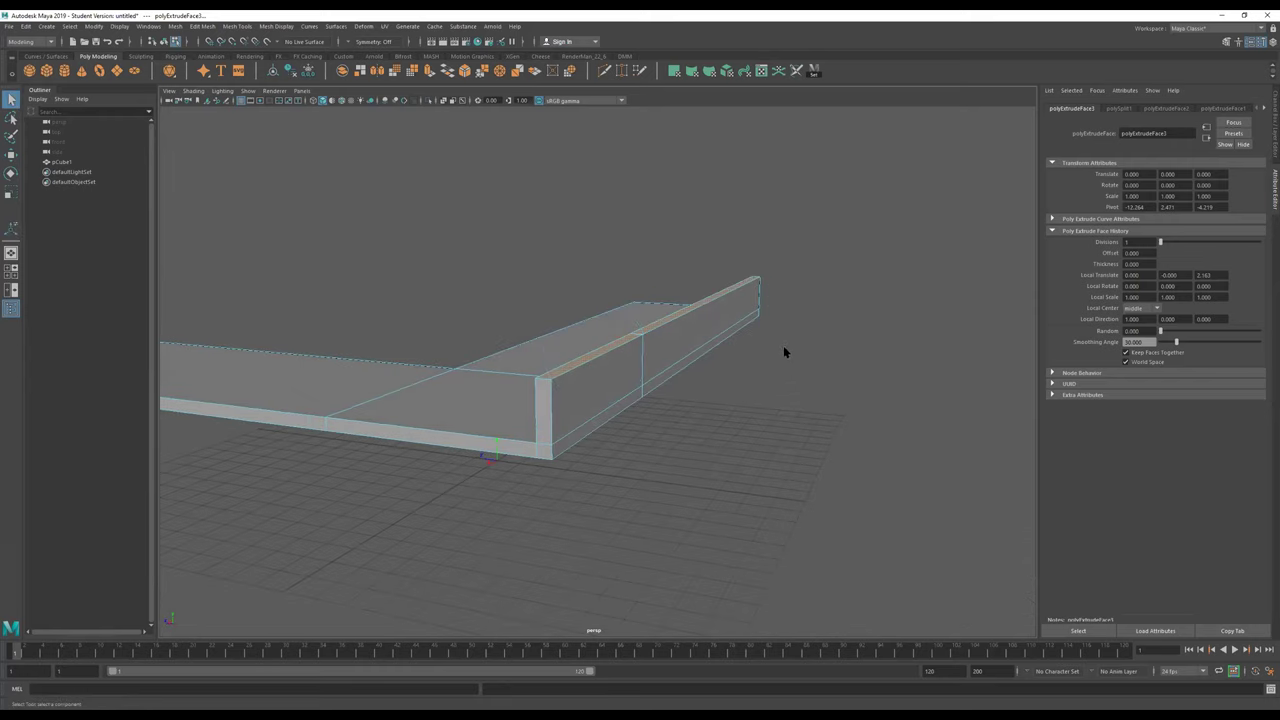
Step: Select the two outer side faces of the backsplash and return to object selection
left_click(747, 306)
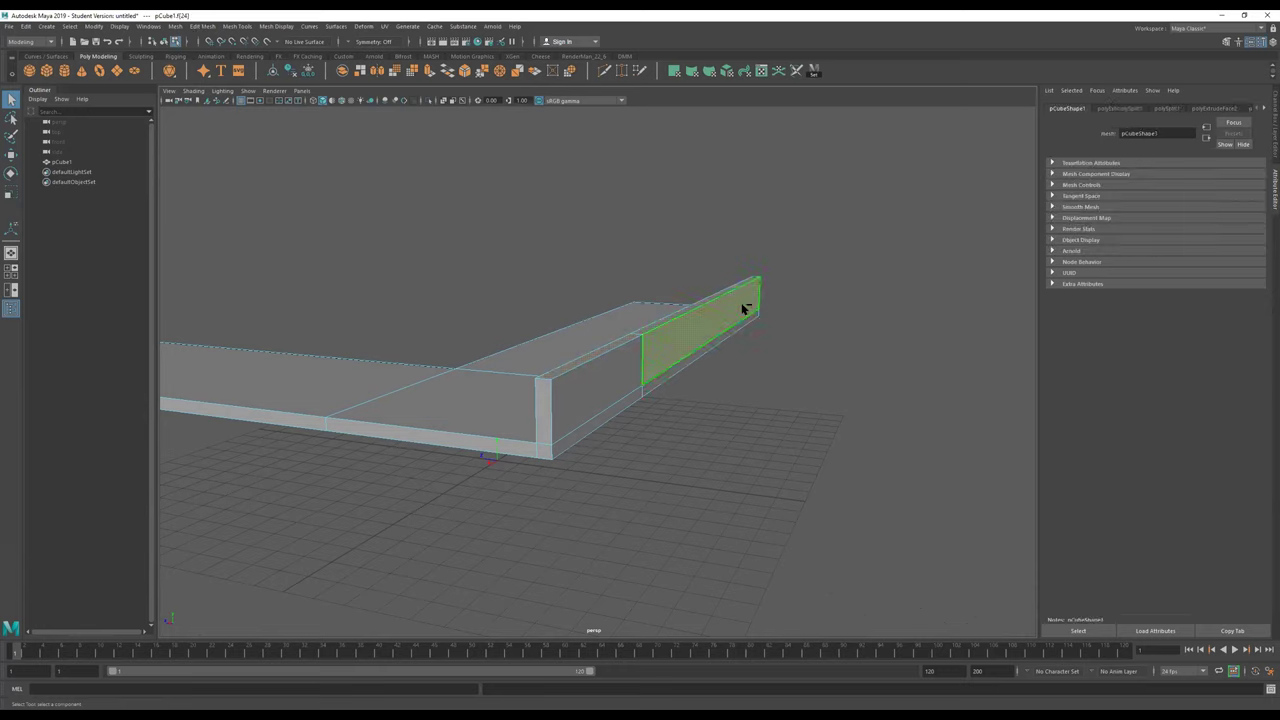
left_click(623, 402, "shift")
key("w")
left_click_drag(689, 390, 716, 344, "alt")
right_click_drag(716, 342, 889, 204)
scroll(726, 297, "down", 3)
left_click_drag(726, 297, 781, 346, "alt")
left_click_drag(680, 387, 707, 352, "alt")
Step: Select the underside faces of the arms and corner along with outer side faces, and clear the selection in shaded display
right_click_drag(705, 266, 706, 292)
left_click(727, 364)
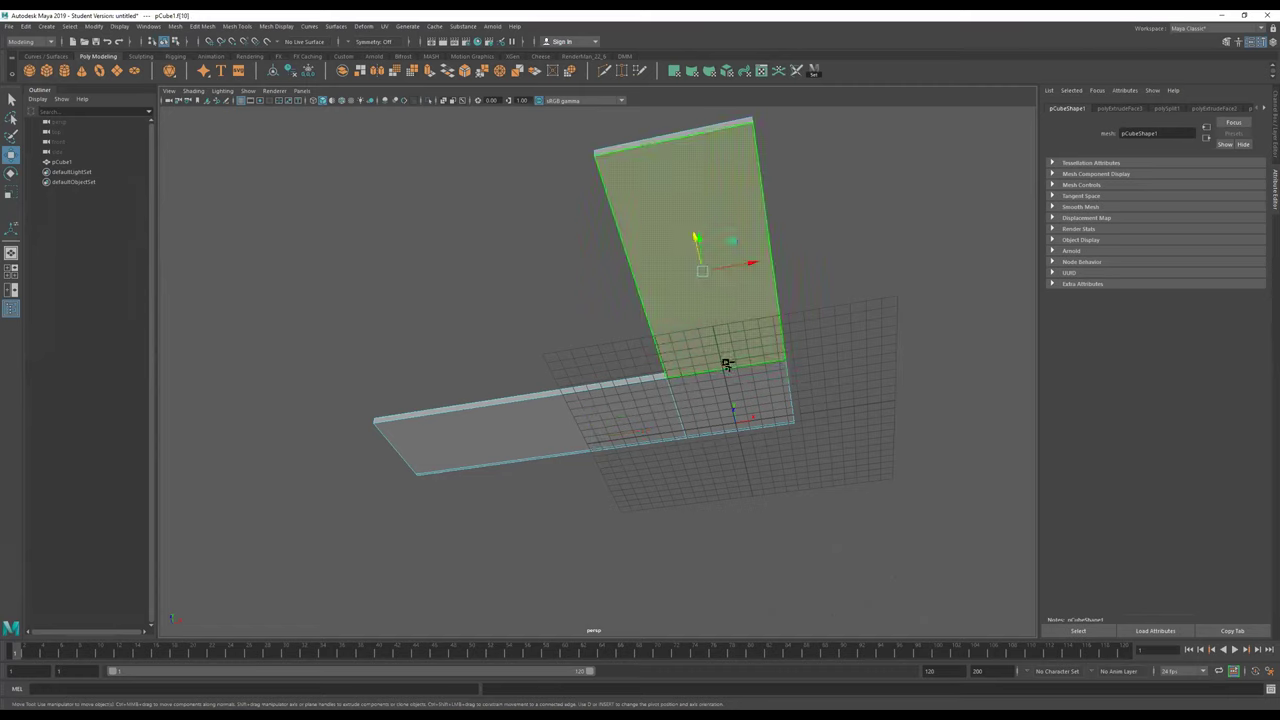
left_click(725, 381, "shift")
left_click(646, 409, "shift")
left_click_drag(650, 351, 809, 414, "alt")
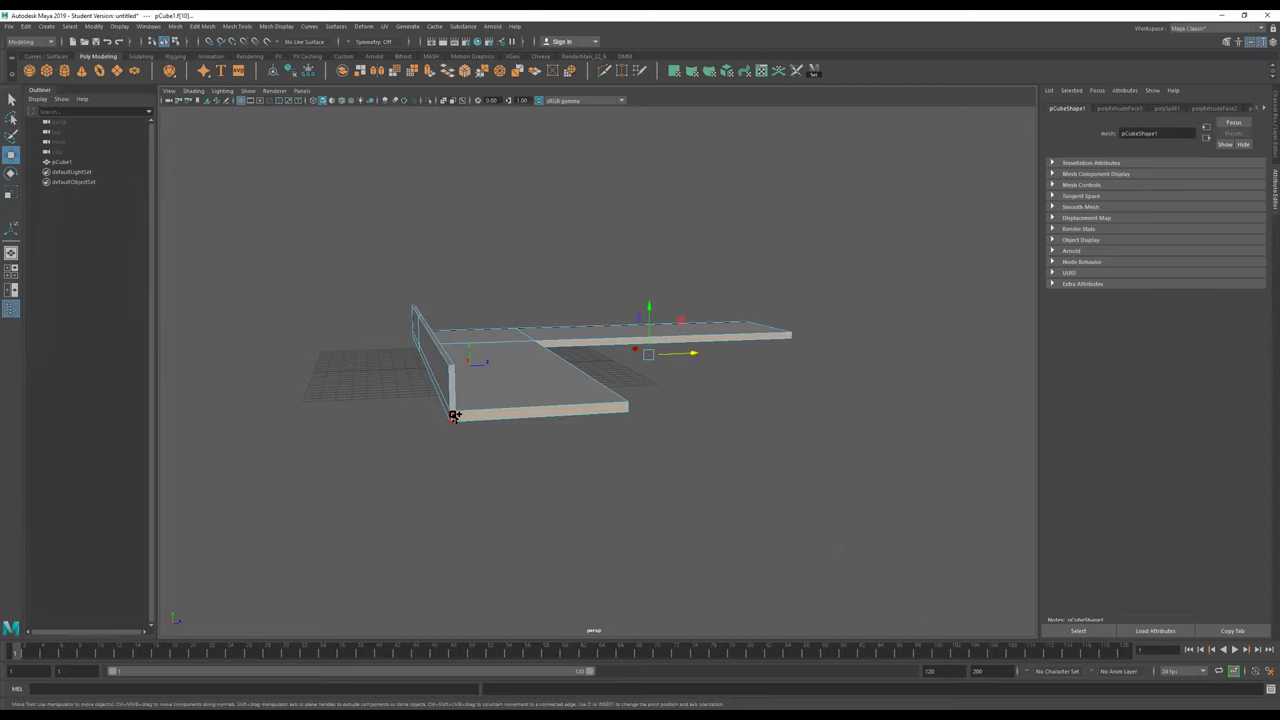
left_click_drag(451, 400, 497, 409, "alt")
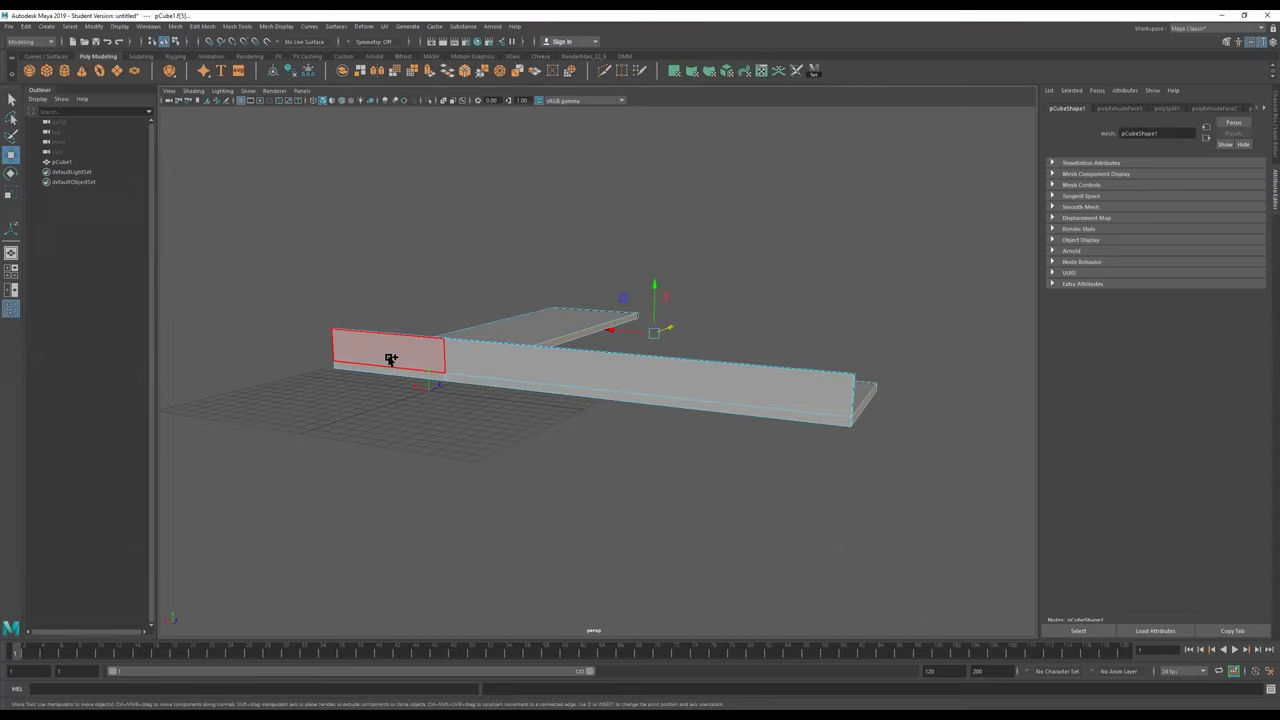
left_click(463, 366)
left_click_drag(468, 380, 669, 423, "alt")
scroll(669, 430, "down", 2)
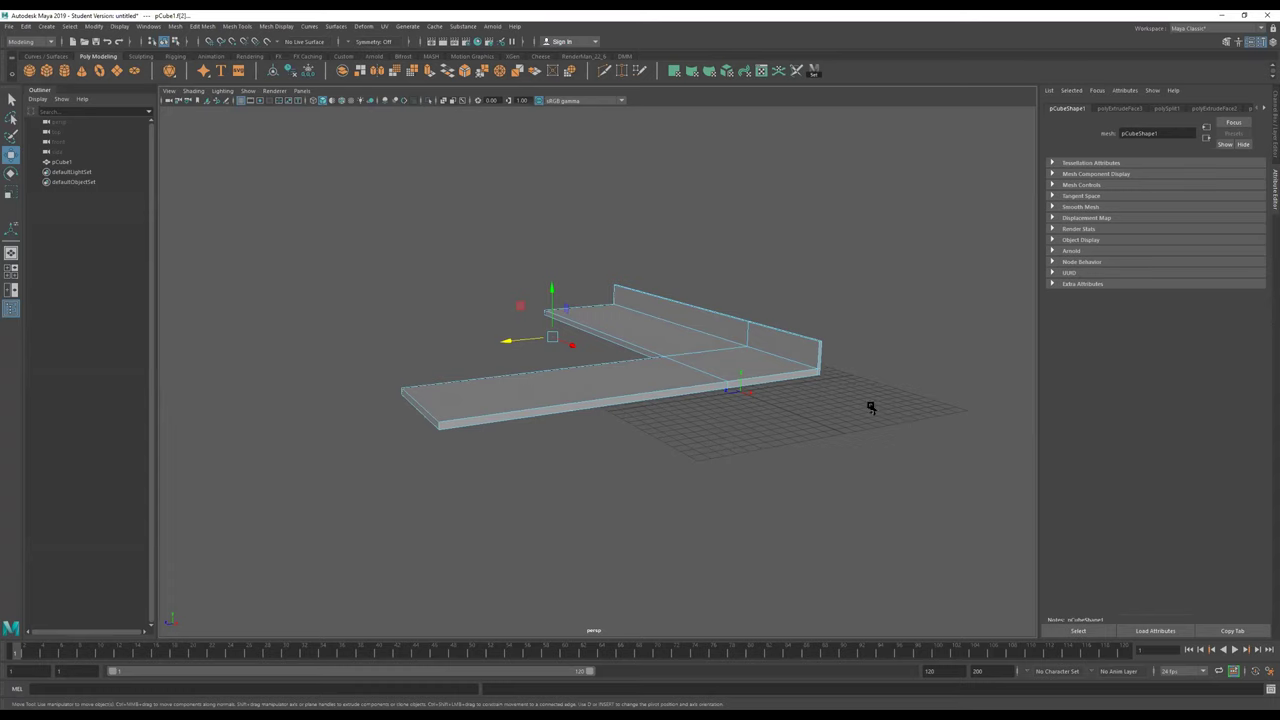
key("5")
key("5")
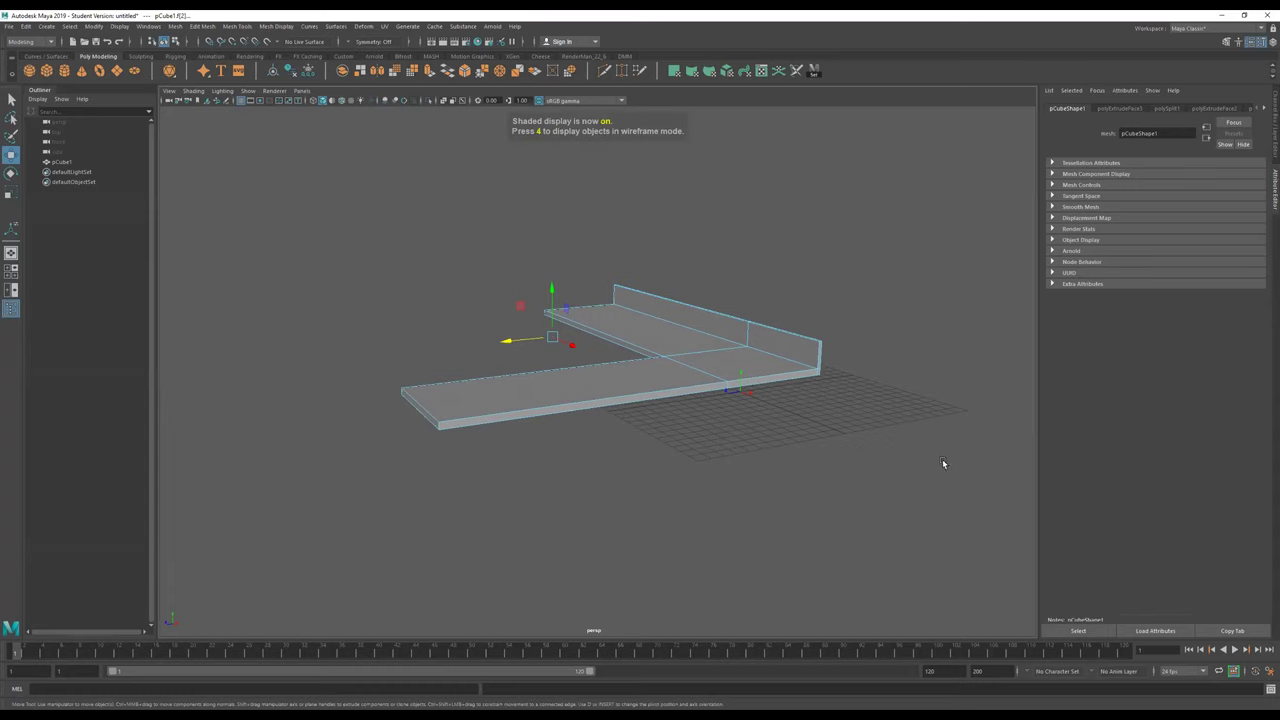
left_click_drag(852, 453, 880, 449, "alt")
left_click(861, 424)
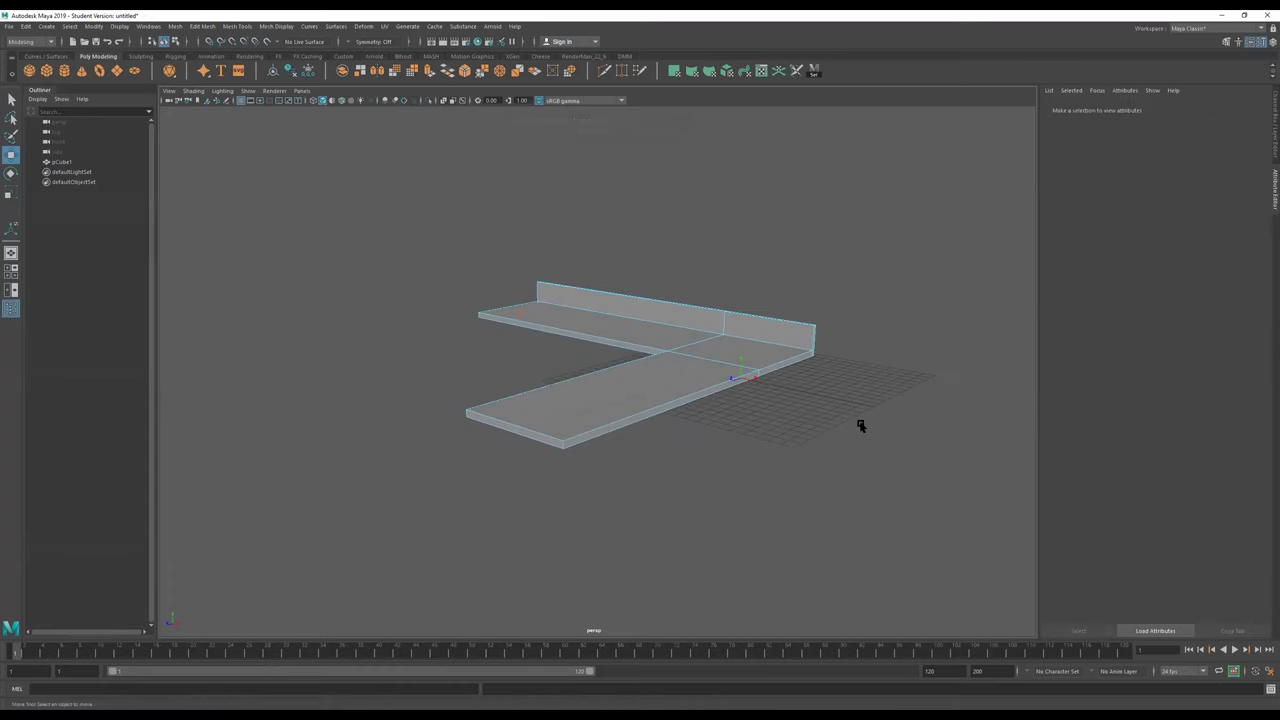
Step: Select the whole countertop object, scale it down uniformly to fit within the grid and shift it slightly sideways
right_click_drag(741, 340, 913, 195)
left_click_drag(880, 220, 727, 311, "alt")
key("r")
left_click_drag(720, 408, 486, 483)
key("w")
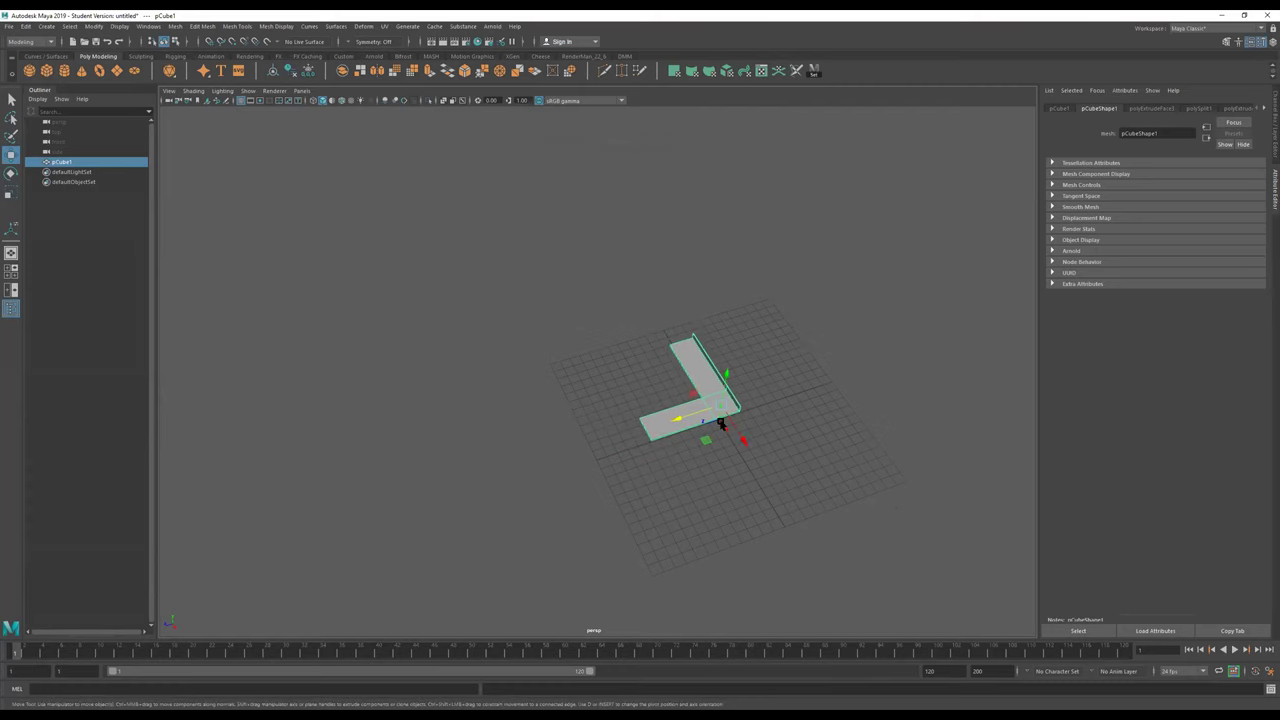
left_click(761, 465)
left_click(728, 427)
mouse_move(742, 440)
left_mouse_down()
mouse_move(761, 465)
mouse_move(752, 447)
left_mouse_up()
Step: Frame the selected countertop and change the workspace to UV Editing
key("f")
left_click_drag(745, 505, 780, 445, "alt")
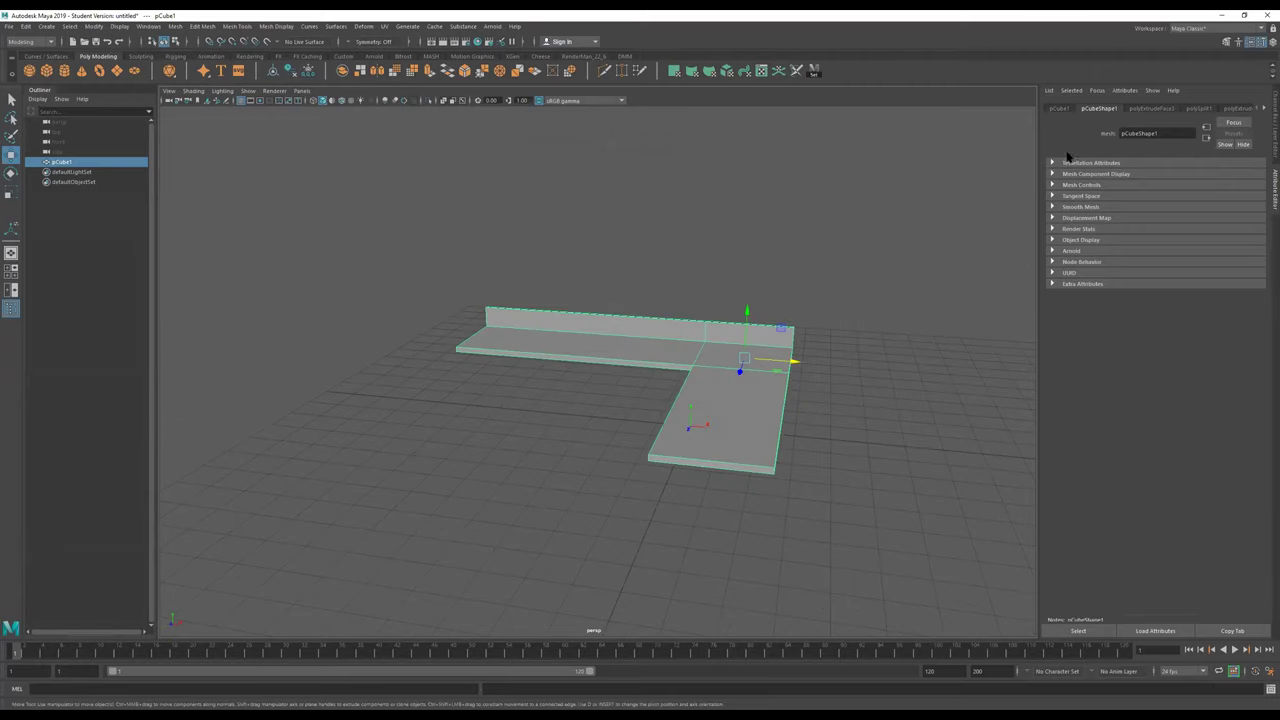
left_click(1203, 28)
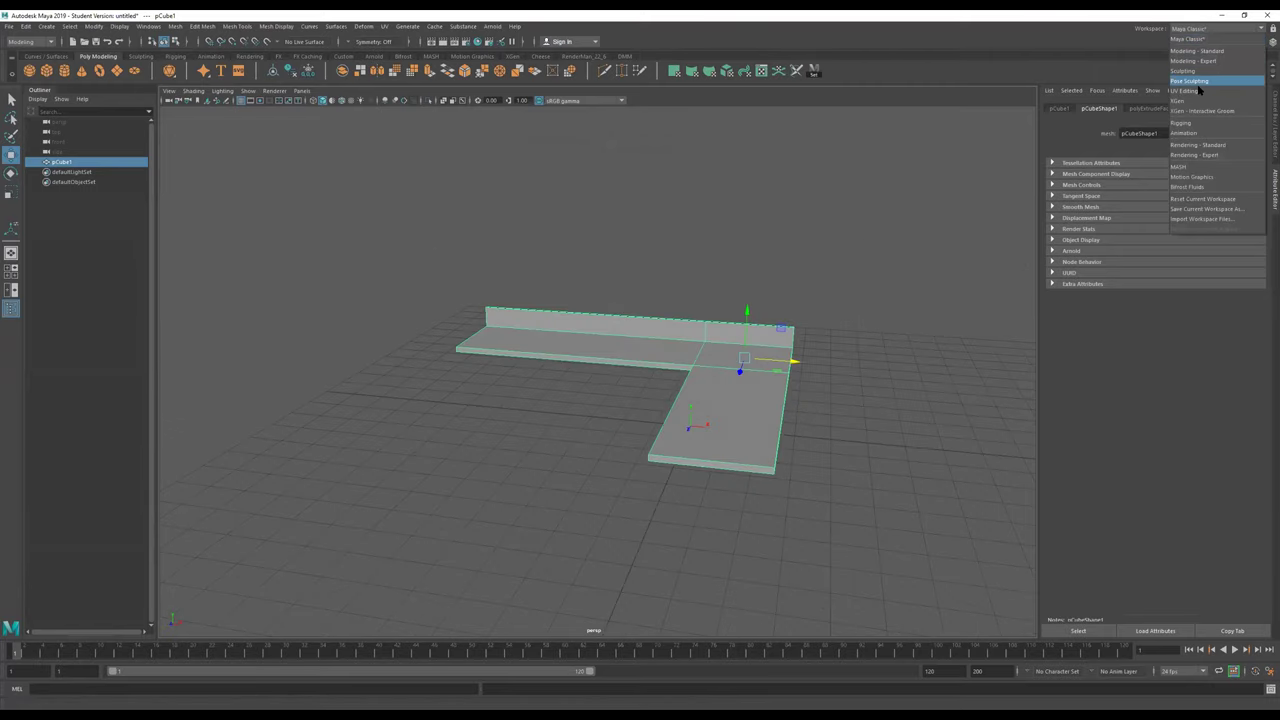
left_click(1197, 95)
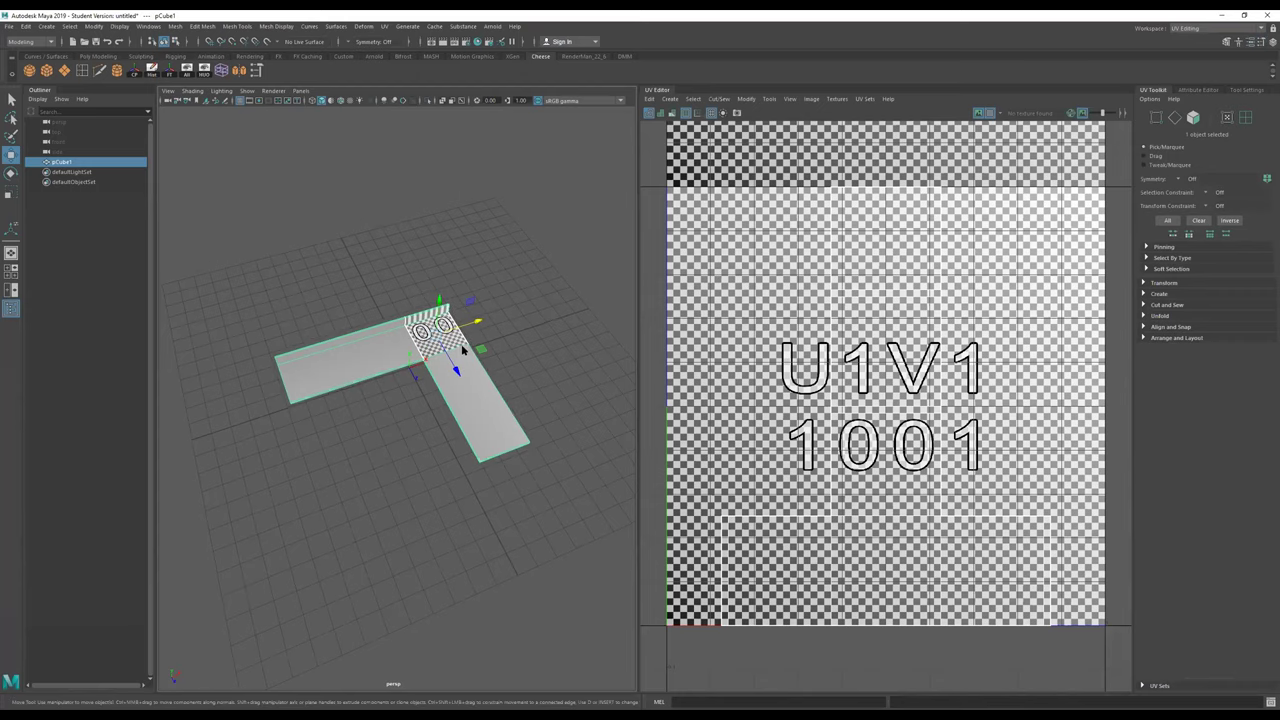
Step: Select the whole countertop object and apply an Automatic UV projection to it
right_click_drag(462, 349, 463, 319)
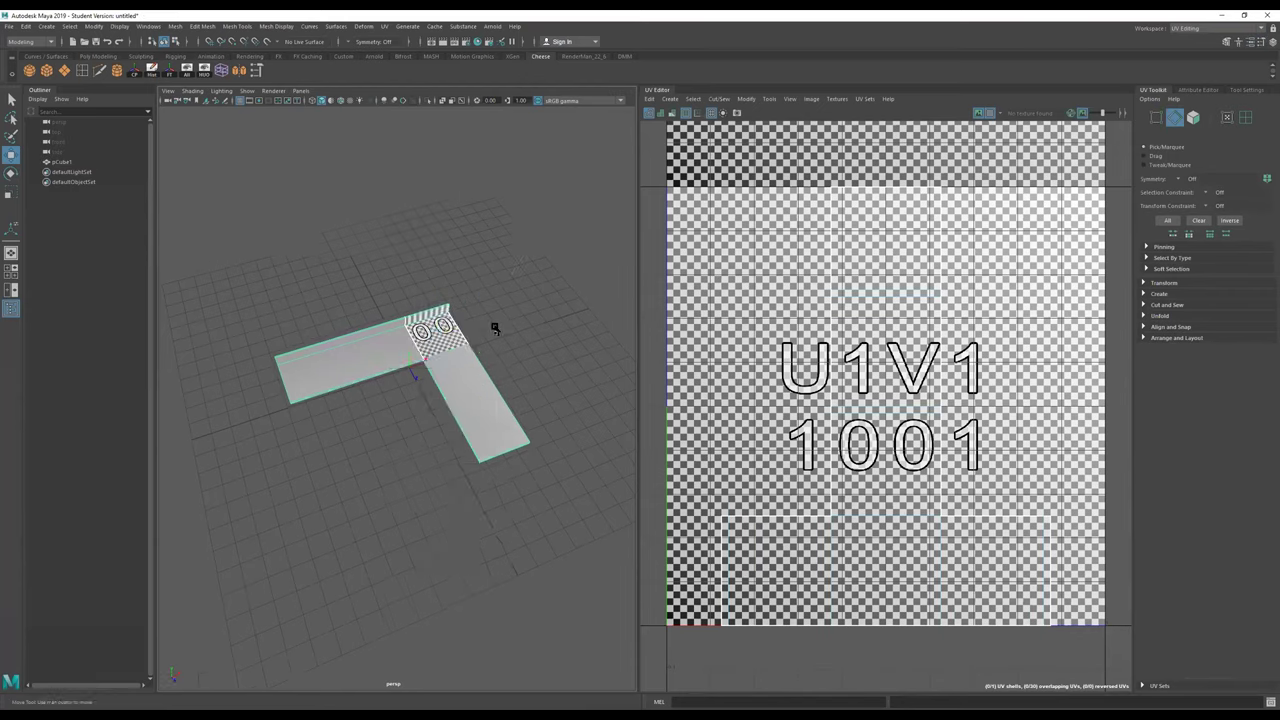
left_click_drag(494, 328, 485, 304, "alt")
mouse_move(399, 378)
right_mouse_down()
mouse_move(604, 215)
mouse_move(640, 137)
right_mouse_up()
left_click(527, 275)
left_click(434, 344)
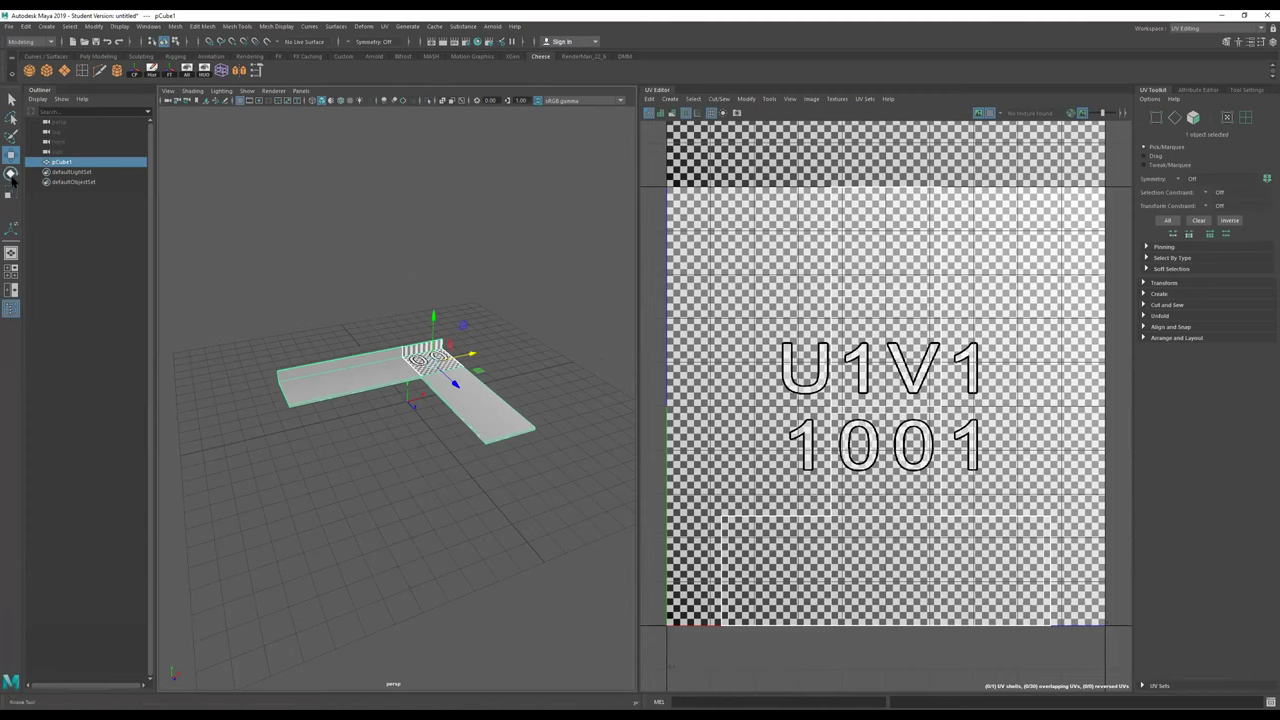
left_click(383, 27)
left_click(402, 88)
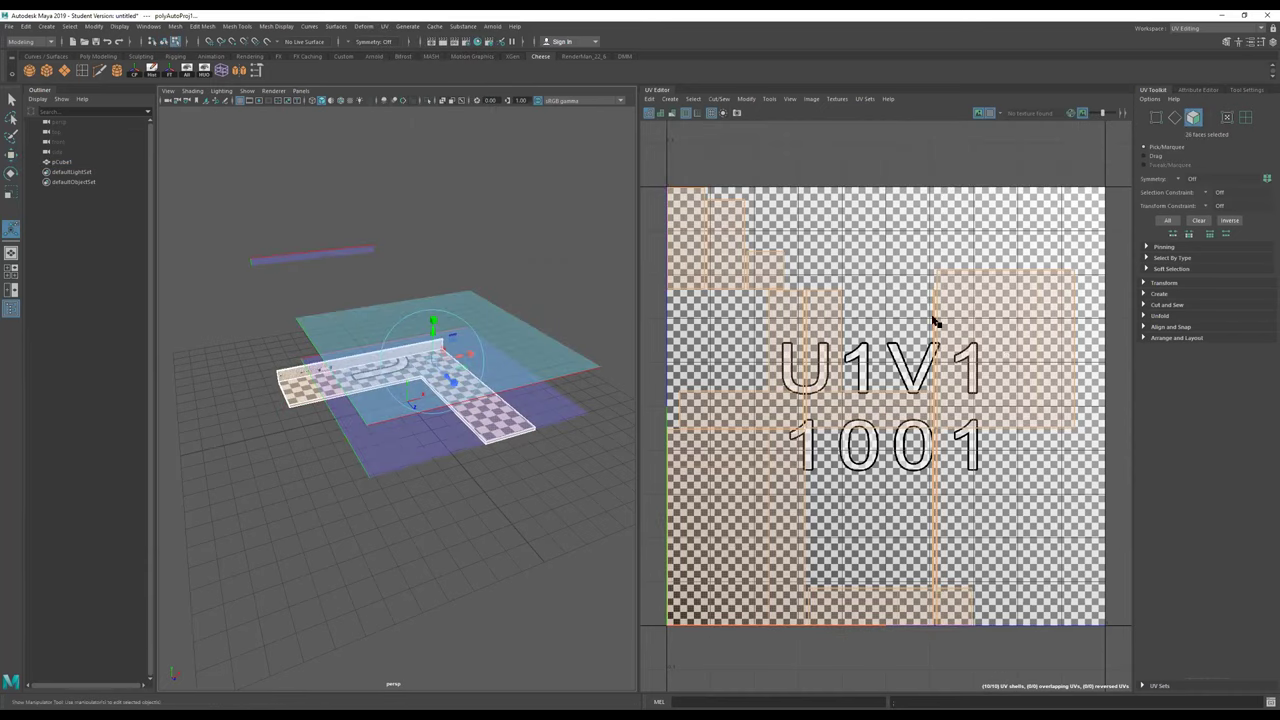
Step: Turn off the image dimming and the image display behind the UV shells in the UV Editor
left_click(811, 99)
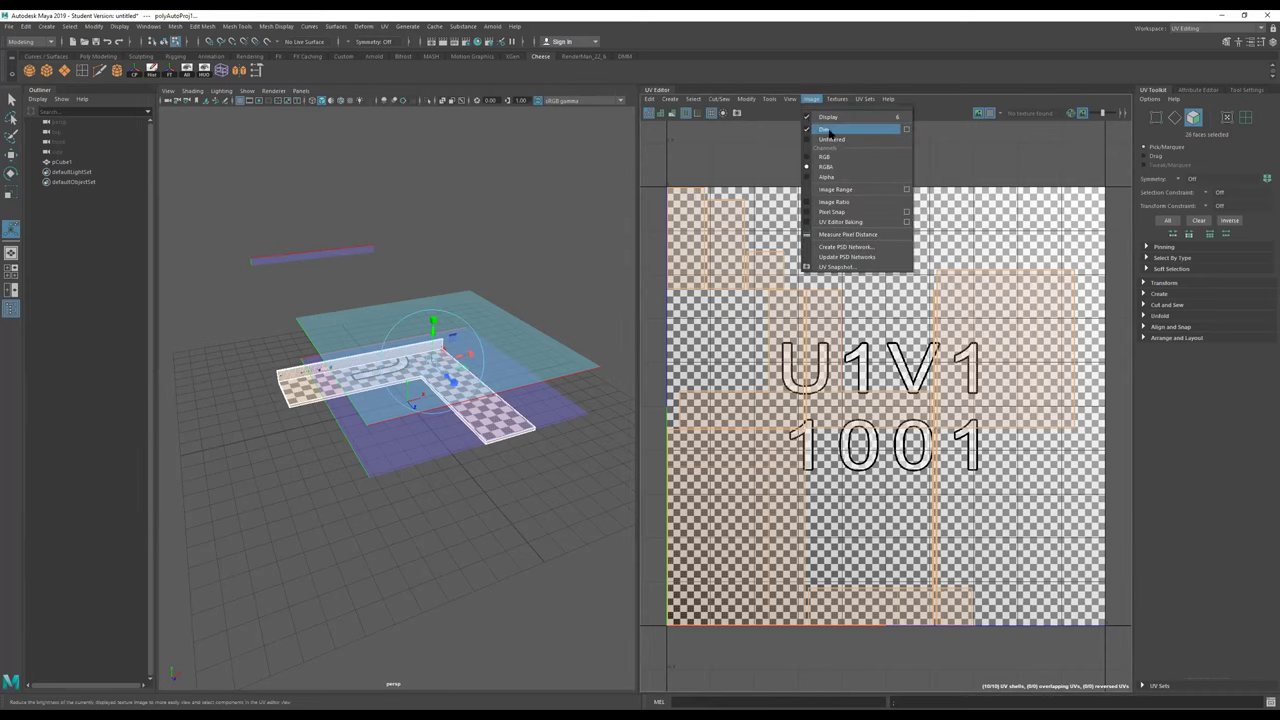
left_click(823, 131)
left_click(811, 99)
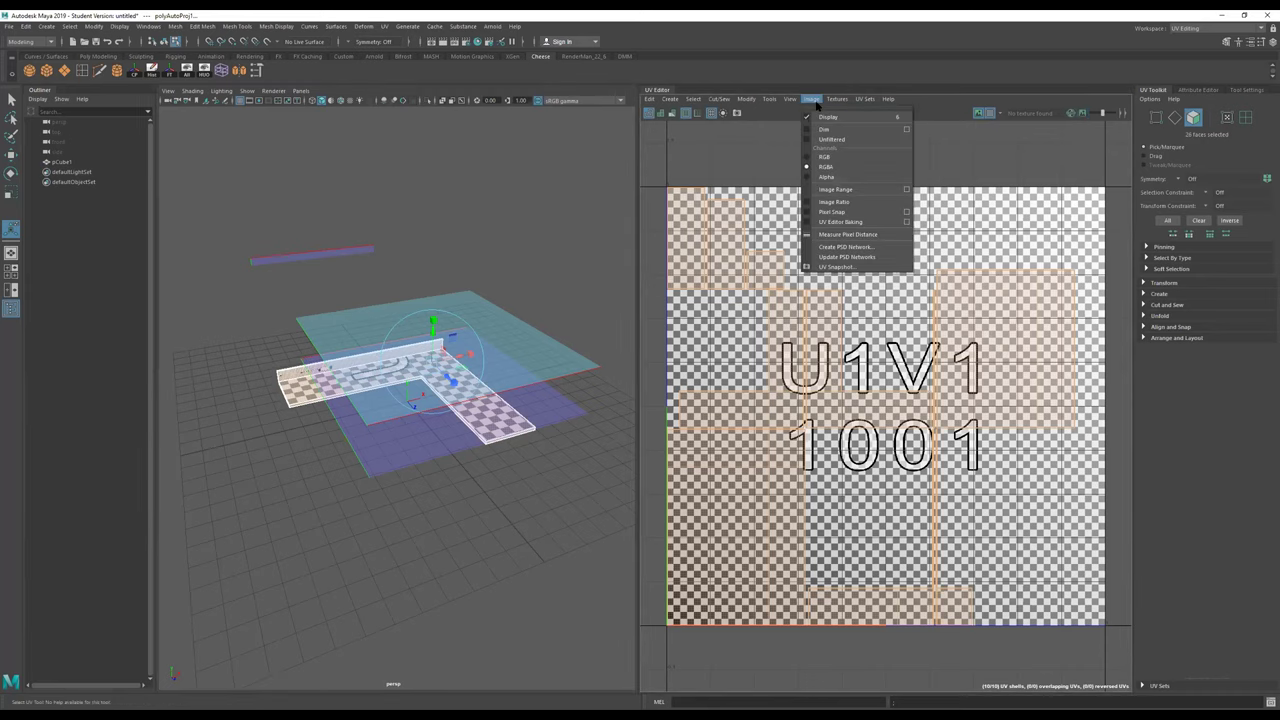
left_click(808, 117)
left_click(810, 100)
left_click(929, 90)
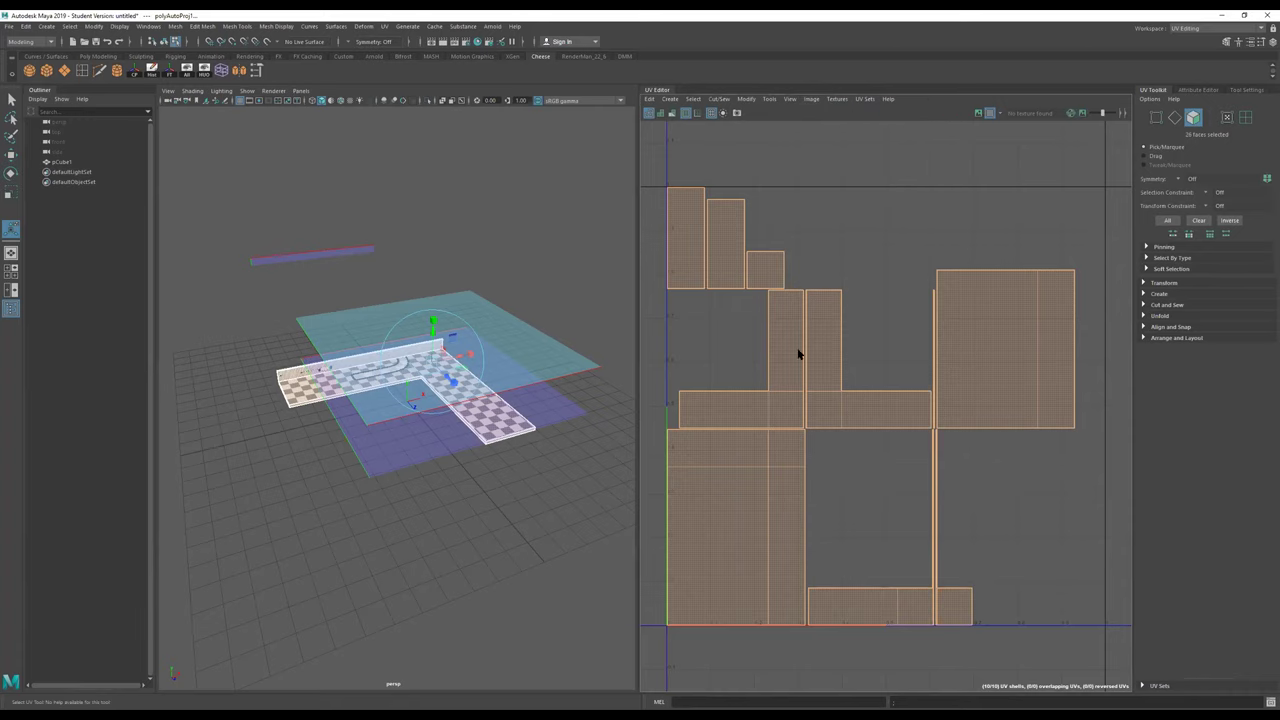
Step: Select the top faces of both arms and the corner to examine their shell in the UV layout
left_click_drag(440, 395, 437, 405, "alt")
left_click(479, 436)
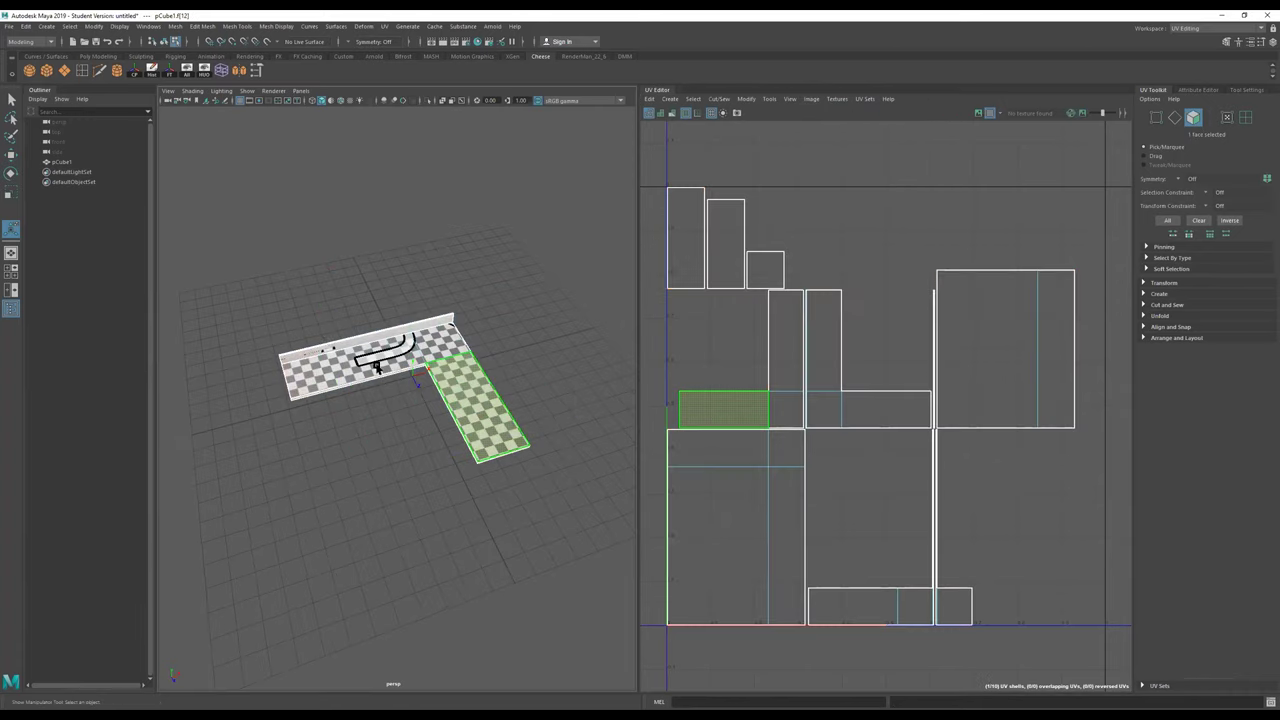
right_click_drag(356, 329, 509, 322, "alt")
left_click_drag(509, 321, 503, 357, "alt")
left_click(485, 256, "shift")
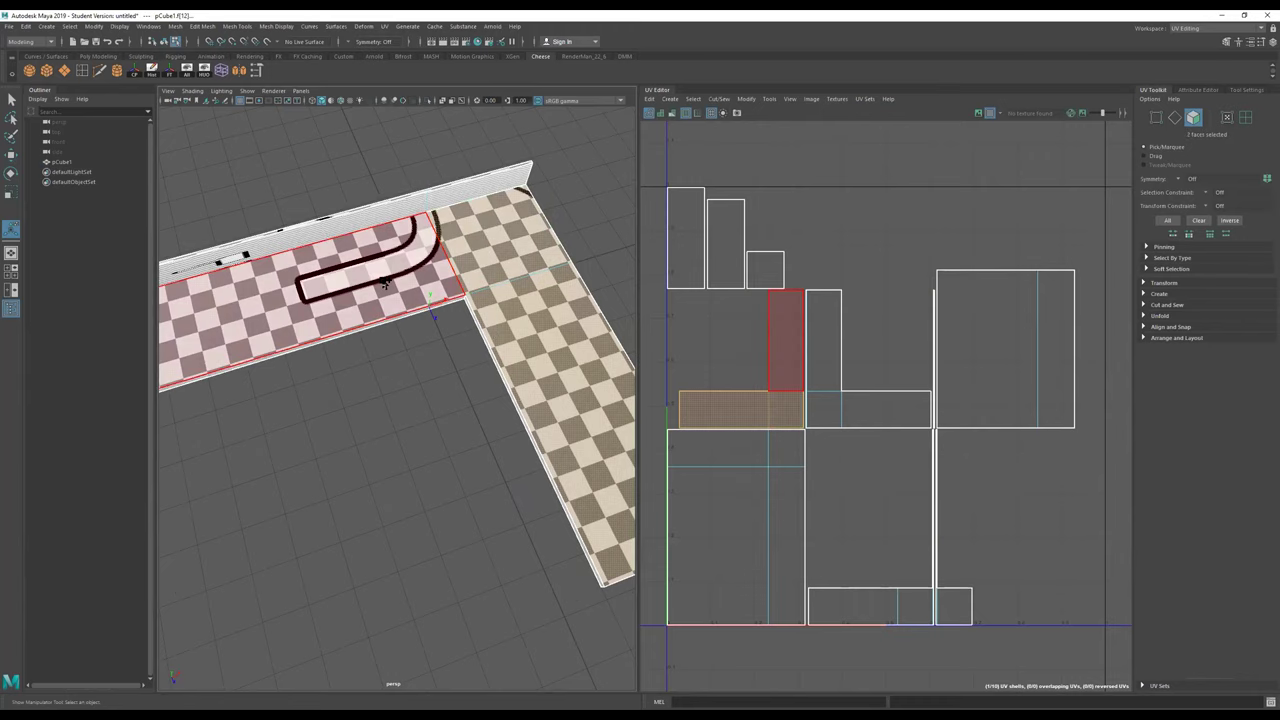
left_click(393, 284, "shift")
Step: Return to object selection with the countertop selected and change the workspace to Maya Classic
scroll(414, 296, "down", 5)
left_click_drag(425, 335, 429, 255, "alt")
right_click_drag(430, 380, 585, 228)
scroll(500, 325, "up", 2)
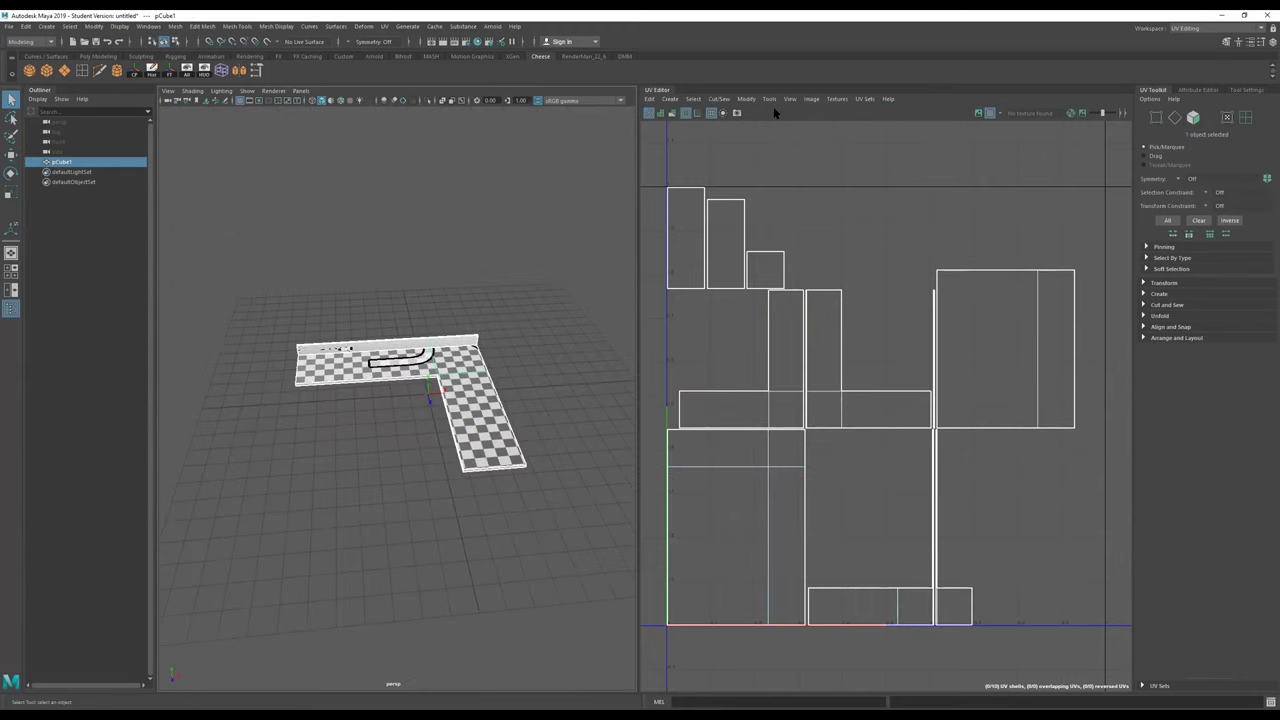
left_click(1185, 28)
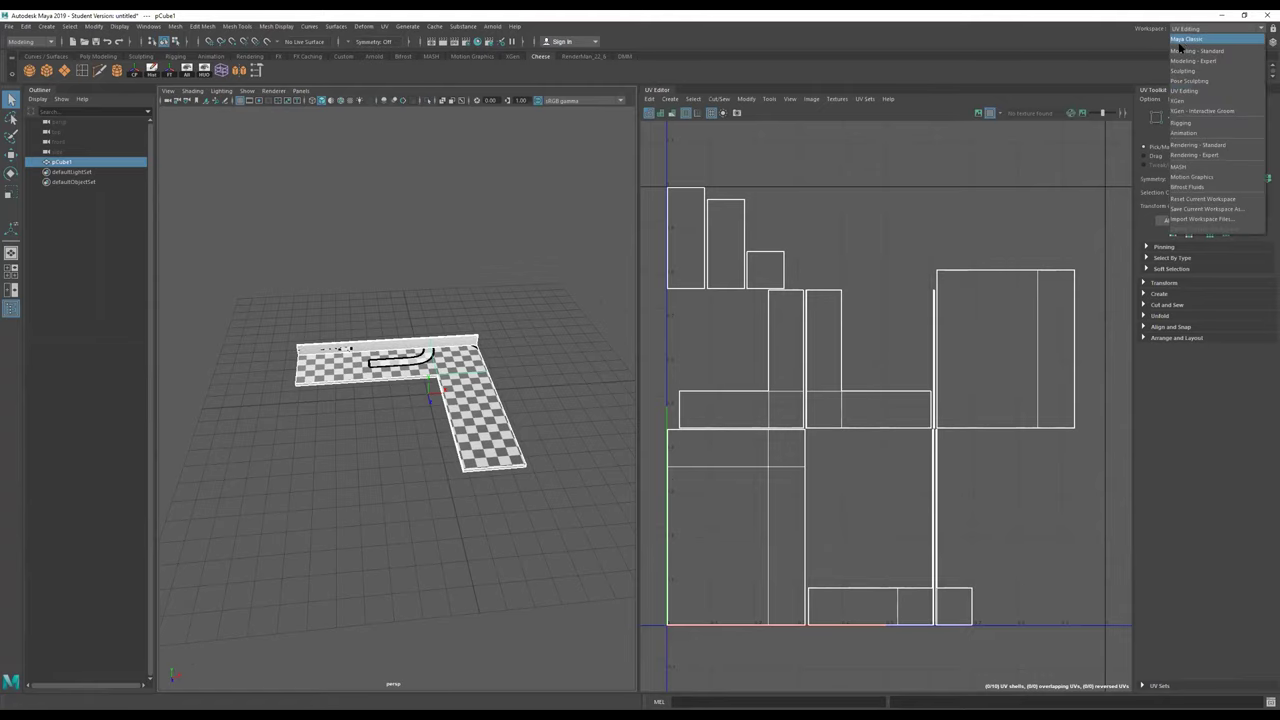
left_click(1190, 40)
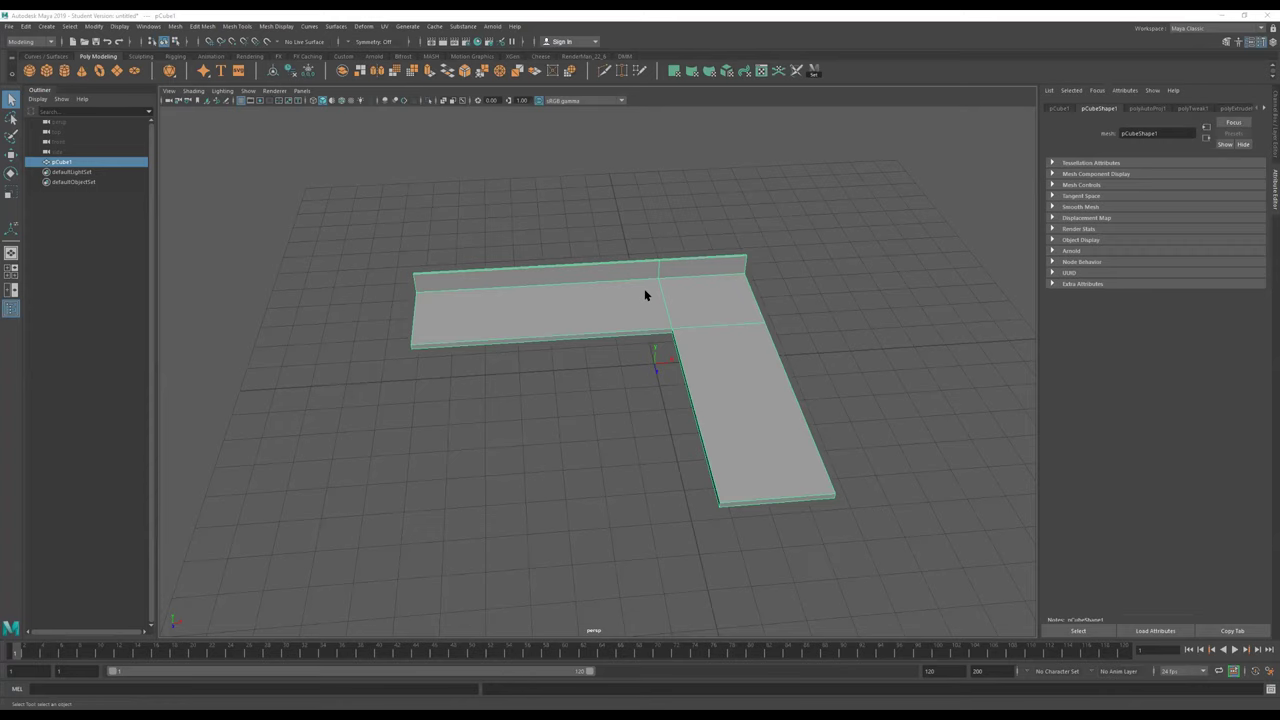
Step: Duplicate the countertop, move it clear of the other copy, and select the countertop near the origin
left_click_drag(646, 289, 593, 304, "alt")
key("ctrl+d")
key("w")
left_click_drag(645, 255, 713, 348)
left_click(733, 335)
Step: Select all edges of the original countertop and apply a Bevel to them
right_click_drag(637, 306, 641, 211)
scroll(538, 261, "down", 1)
scroll(537, 262, "down", 2)
left_click_drag(880, 201, 200, 611)
scroll(900, 383, "up", 3)
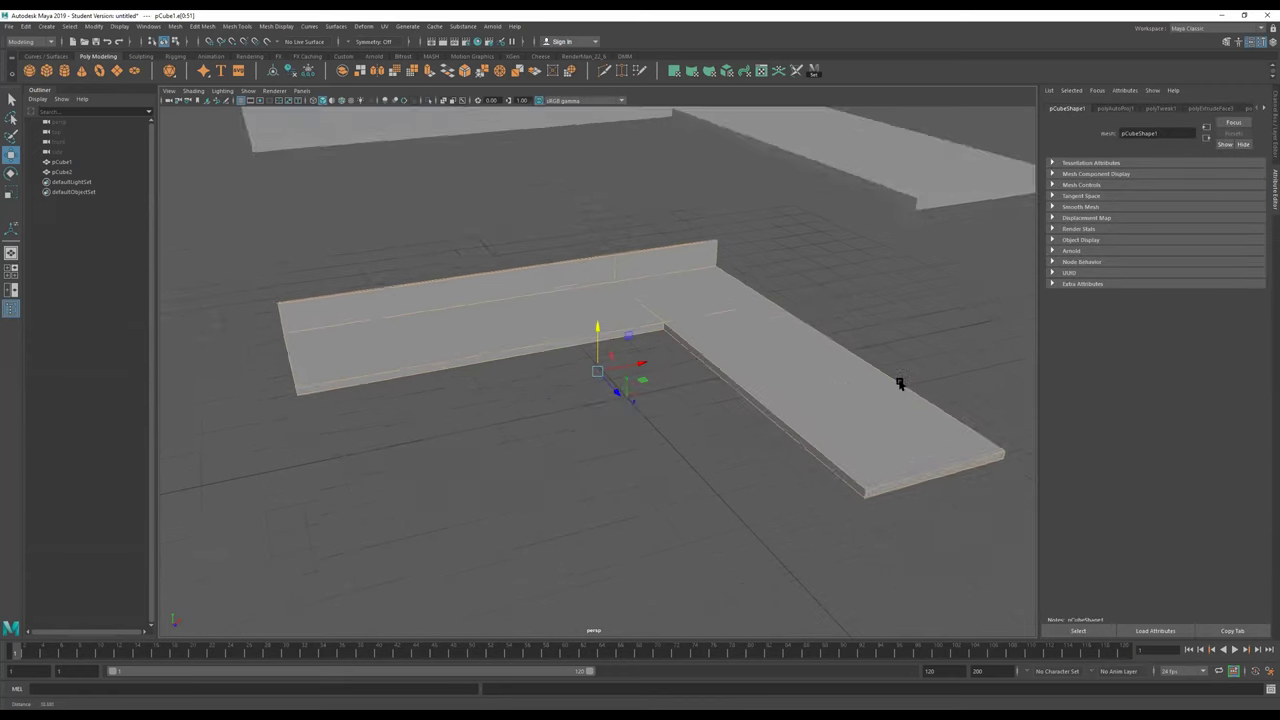
scroll(900, 383, "up", 3)
middle_click_drag(663, 365, 240, 316, "alt")
left_click_drag(485, 463, 483, 420, "alt")
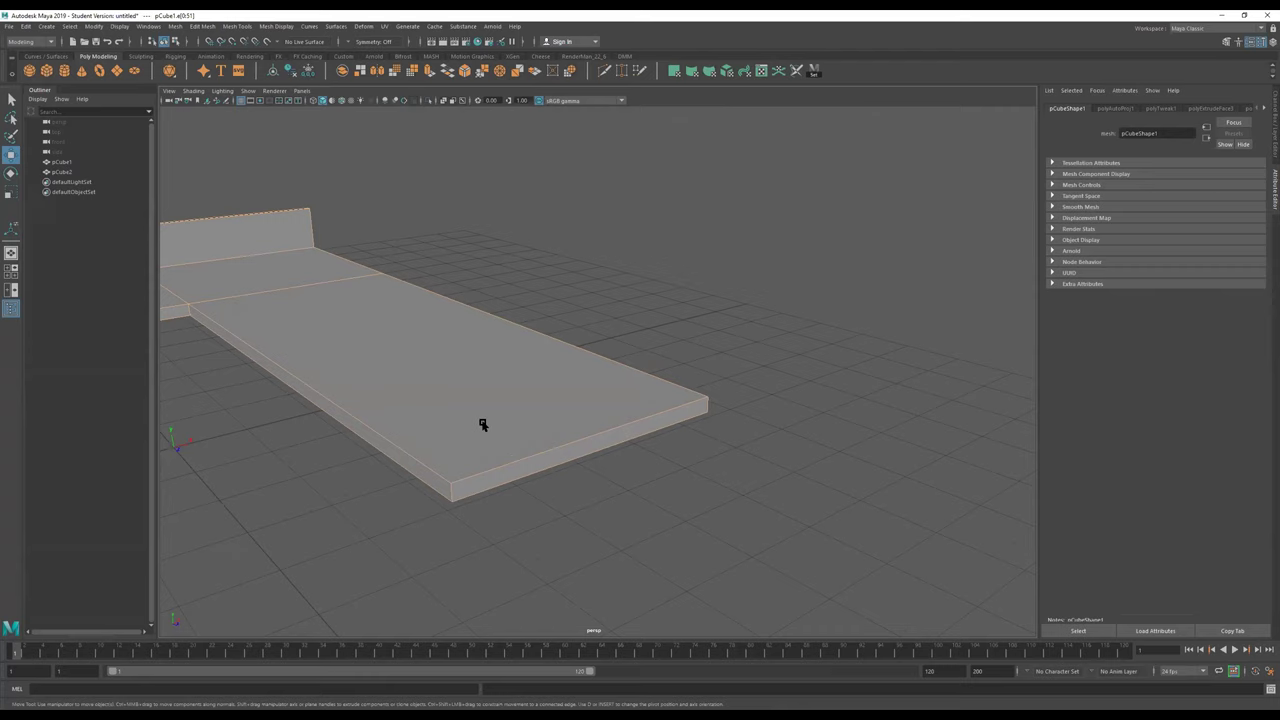
right_click_drag(483, 426, 533, 411, "shift")
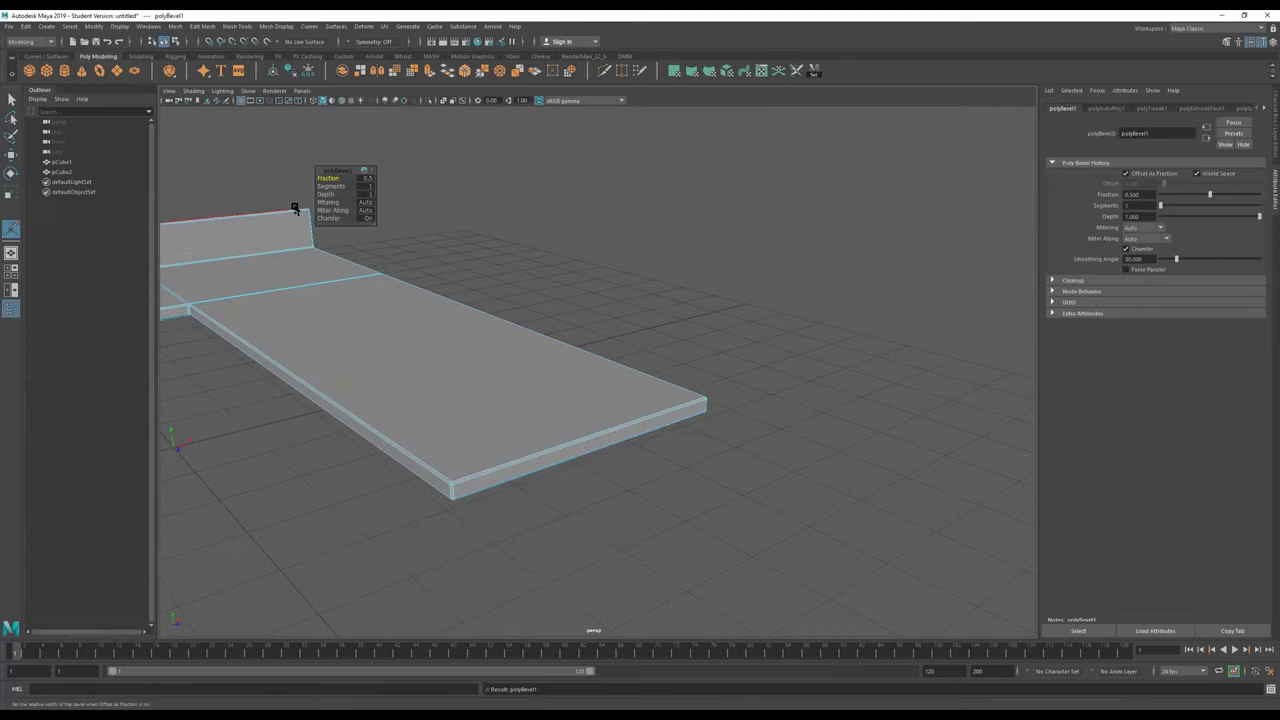
Step: Set the bevel to 2 segments with a fraction of 0.41 and return to object selection
left_click_drag(327, 187, 331, 187)
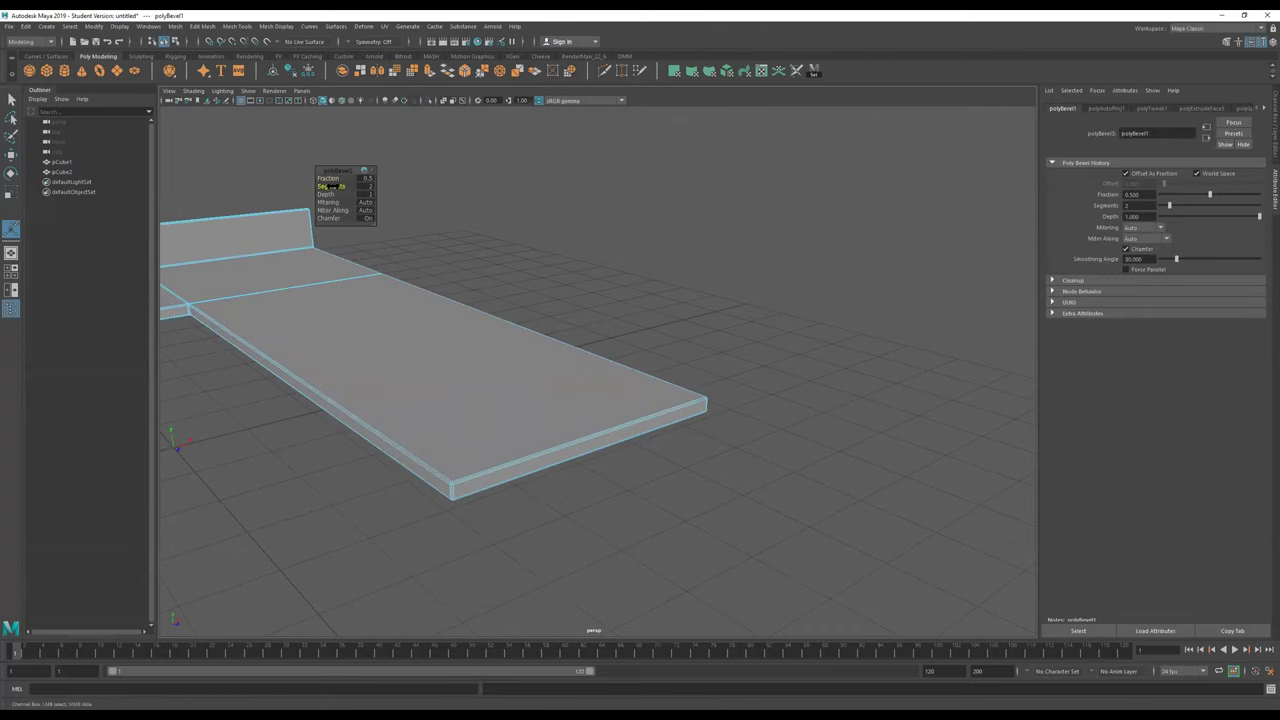
left_click_drag(500, 330, 477, 351, "alt")
middle_click_drag(477, 351, 607, 291, "alt")
right_click_drag(540, 466, 683, 426, "alt")
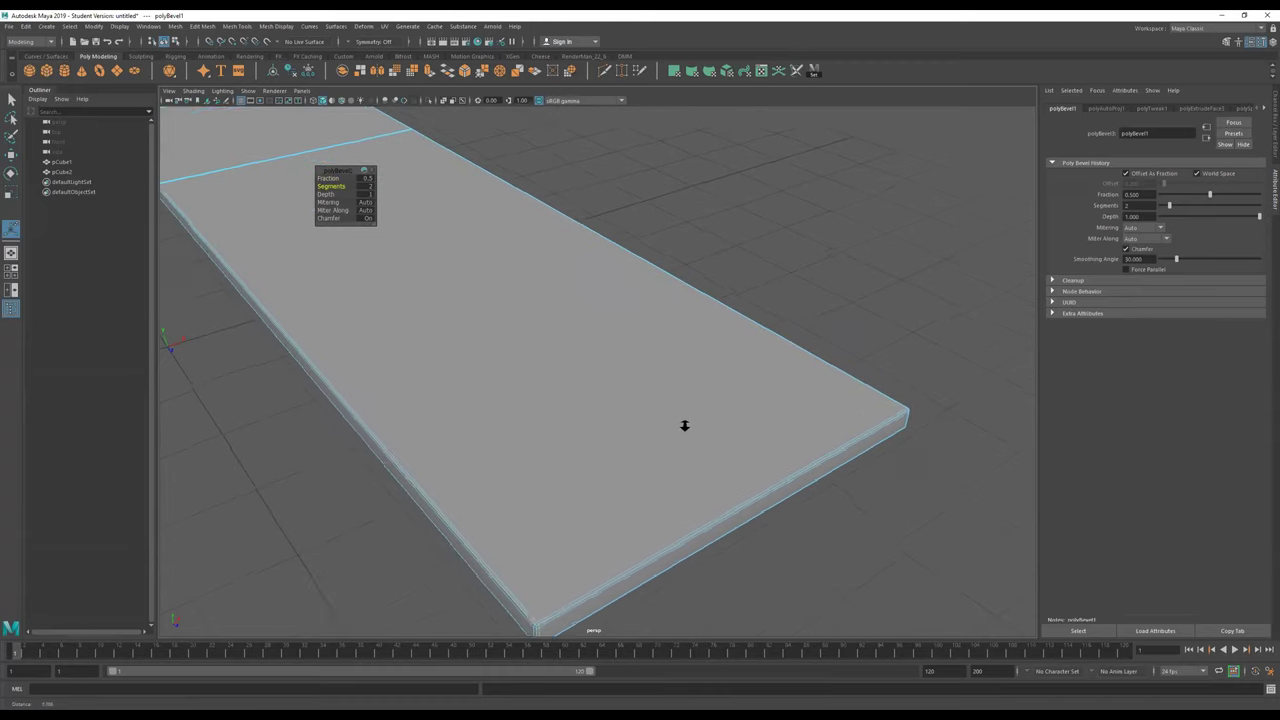
left_click_drag(581, 465, 575, 429, "alt")
right_click_drag(575, 429, 651, 366, "alt")
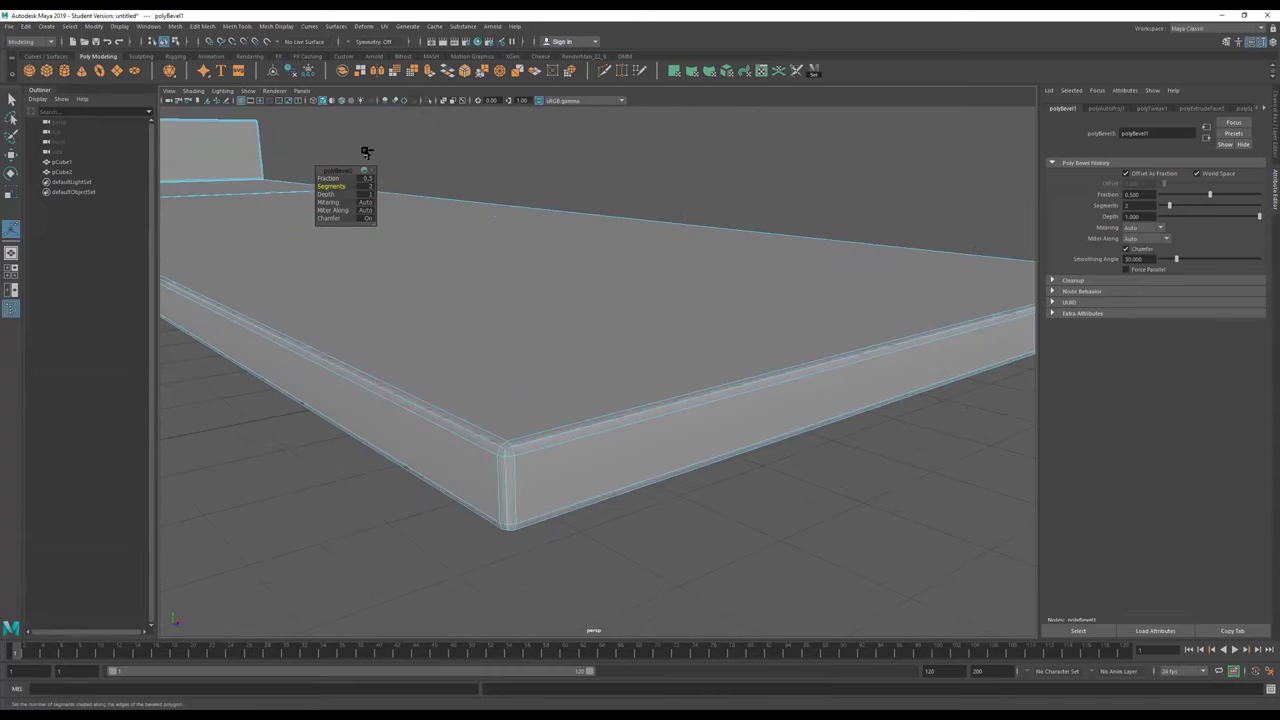
left_click_drag(332, 178, 325, 178)
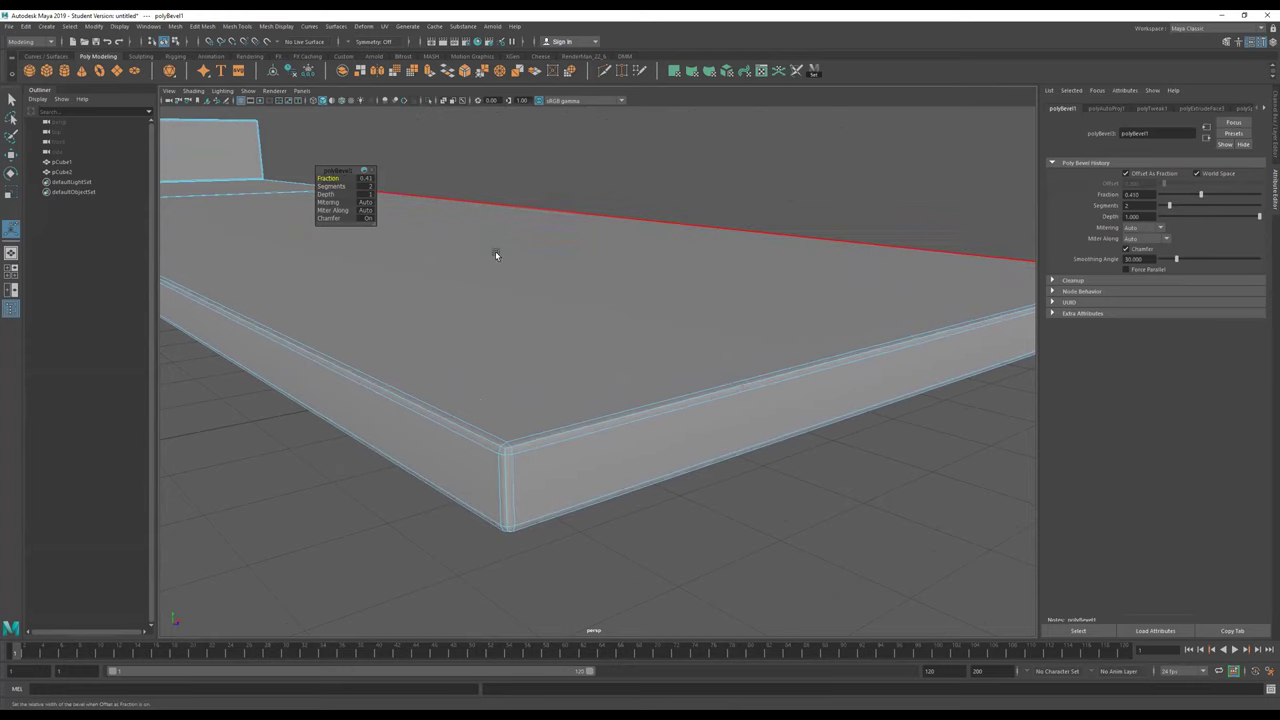
right_click_drag(495, 251, 413, 224, "alt")
key("q")
left_click_drag(554, 226, 540, 246, "alt")
right_click_drag(540, 242, 660, 188)
Step: Compare the bevelled countertop with the unbevelled copy from several angles with nothing selected
right_click_drag(620, 200, 450, 225, "alt")
right_click_drag(523, 247, 486, 229, "alt")
middle_click_drag(540, 264, 679, 341, "alt")
left_click(711, 321)
mouse_move(756, 385)
left_mouse_down("alt")
mouse_move(714, 360)
mouse_move(766, 374)
left_mouse_up("alt")
right_click_drag(766, 374, 881, 405, "alt")
left_click_drag(857, 388, 851, 366, "alt")
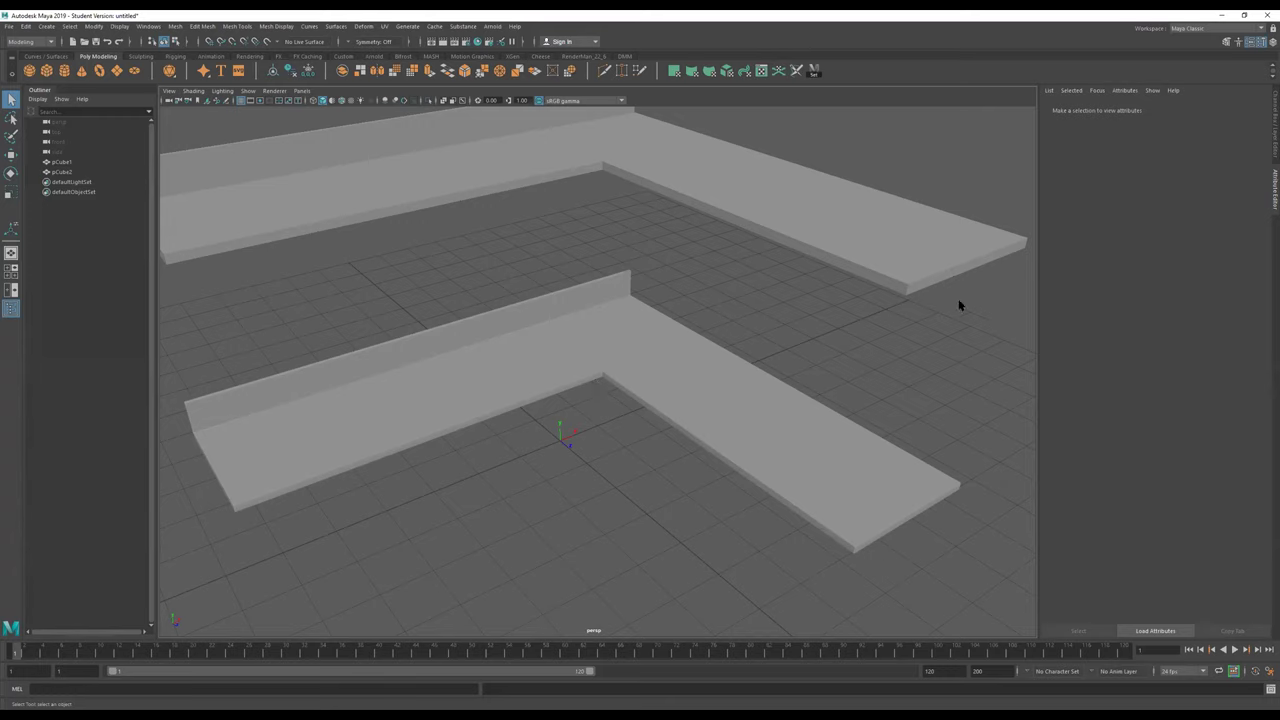
left_click_drag(925, 315, 973, 323, "alt")
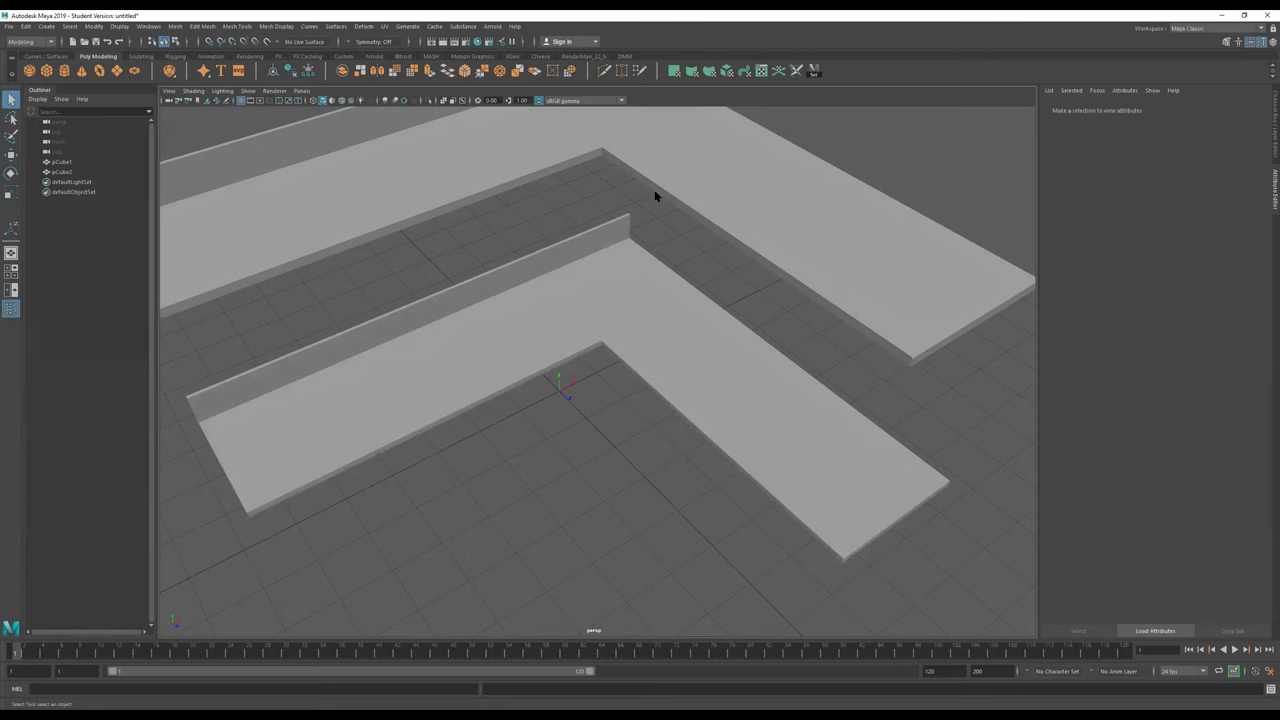
Step: Hide the unbevelled duplicate and select the bevelled countertop
left_click_drag(765, 282, 603, 186, "alt")
left_click(601, 187)
key("ctrl+h")
left_click_drag(749, 263, 582, 397, "alt")
left_click(601, 403)
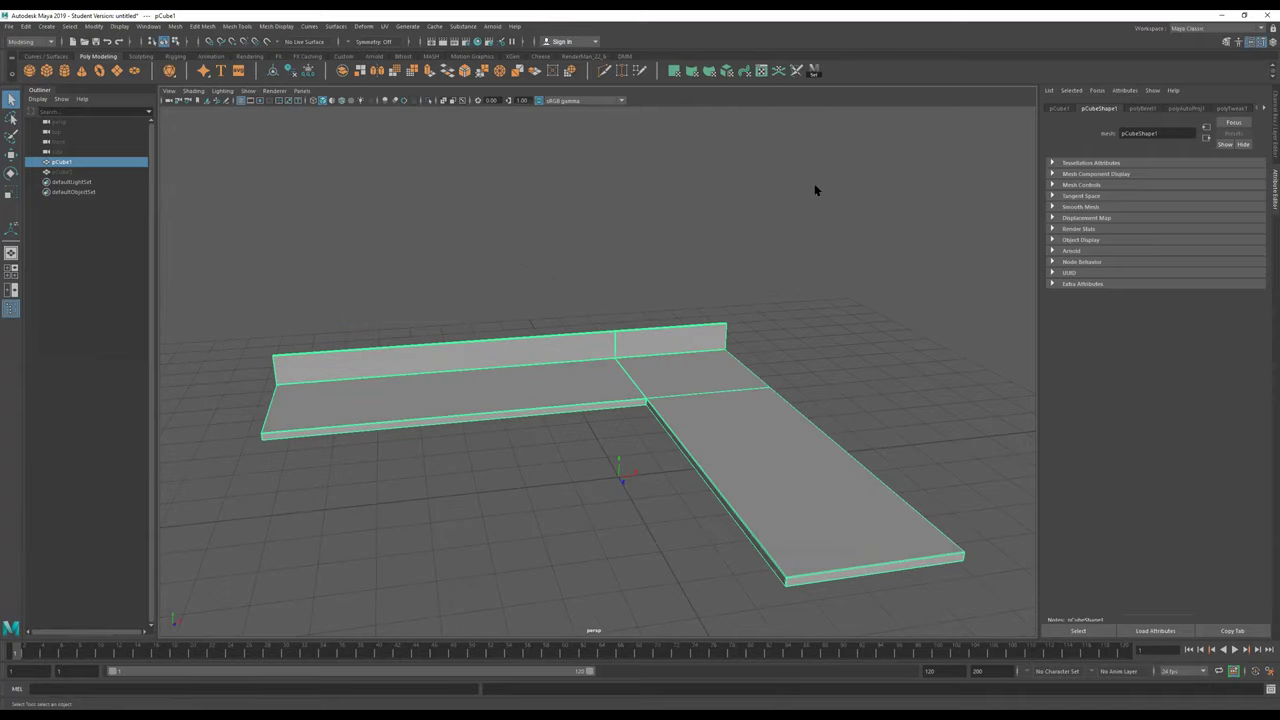
Step: Change the workspace to UV Editing and apply an Automatic UV projection to the bevelled countertop
left_click(1226, 28)
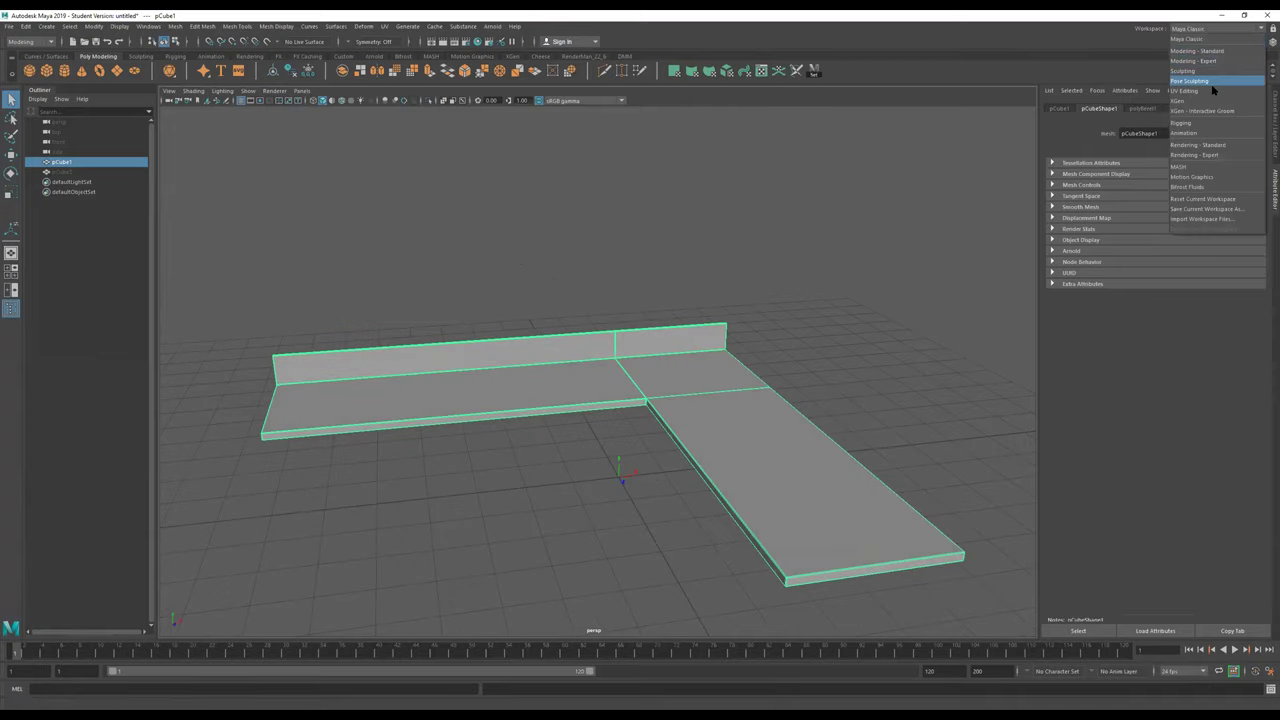
left_click(1212, 92)
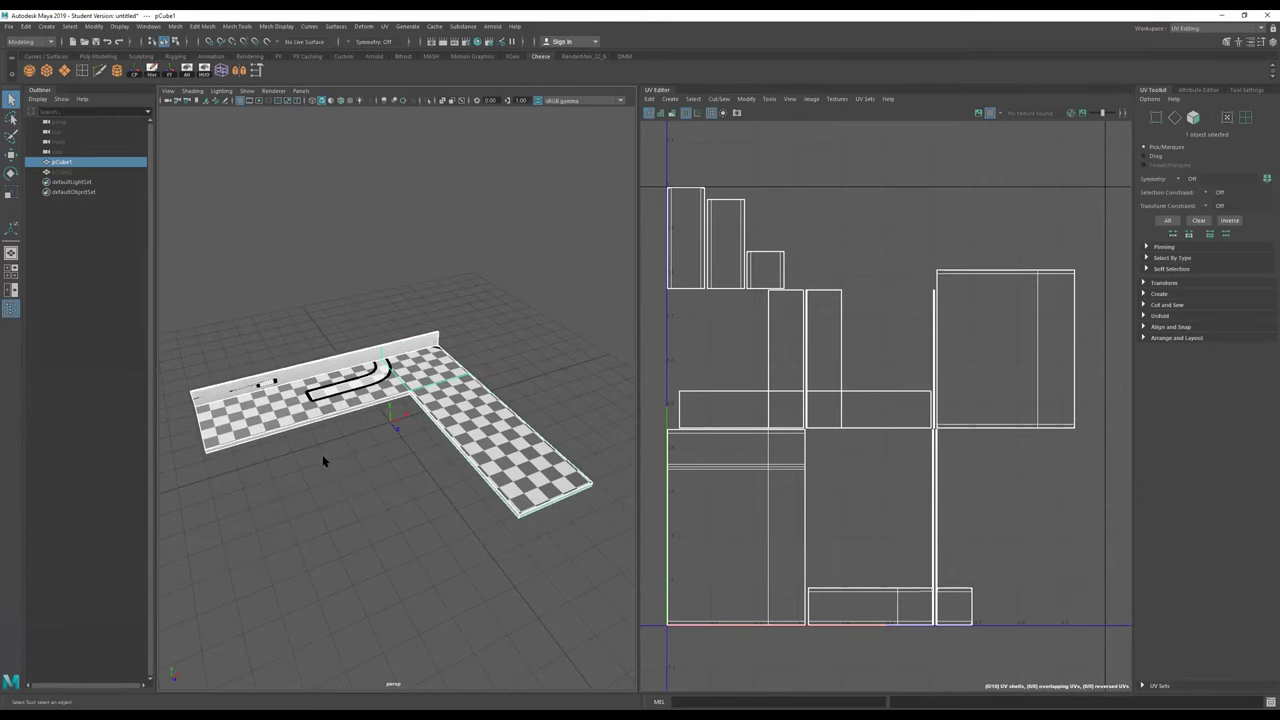
left_click(382, 27)
left_click(418, 87)
Step: Select the countertop's L-shaped top surface faces and move their UV shell up, outside the 0–1 UV tile
left_click_drag(549, 286, 433, 373, "alt")
left_click_drag(414, 423, 483, 474, "alt")
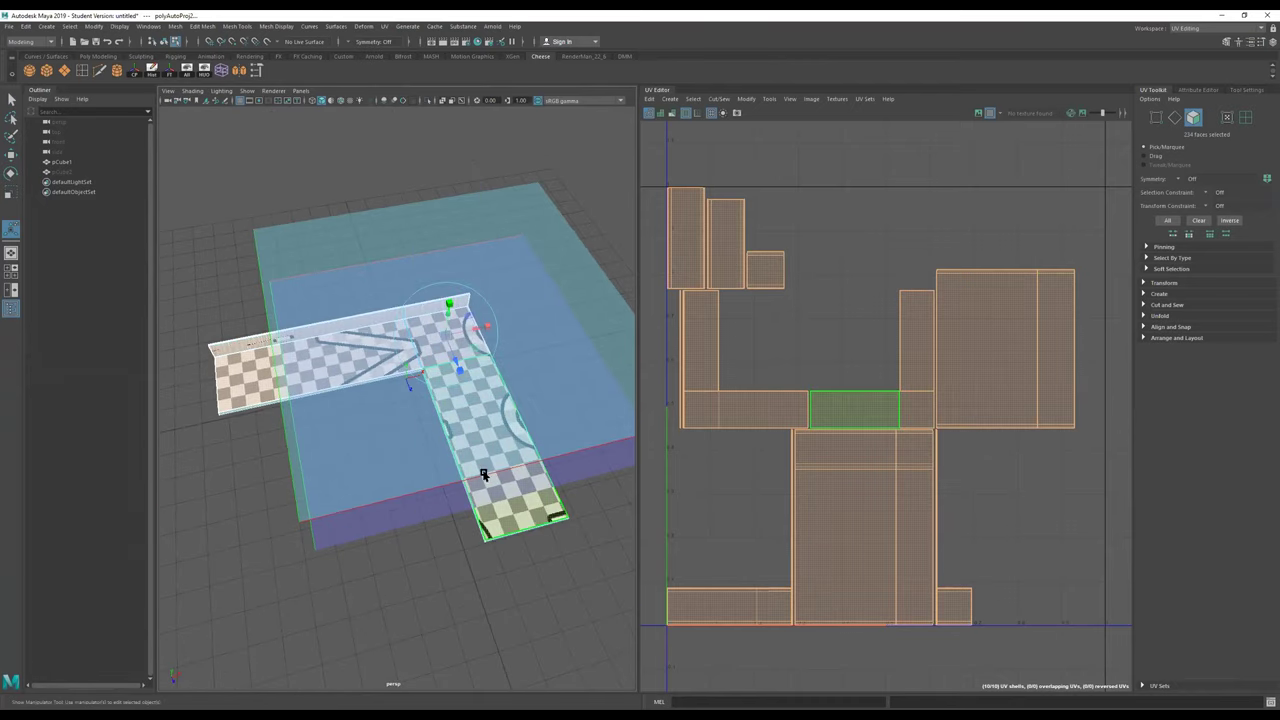
left_click(502, 487)
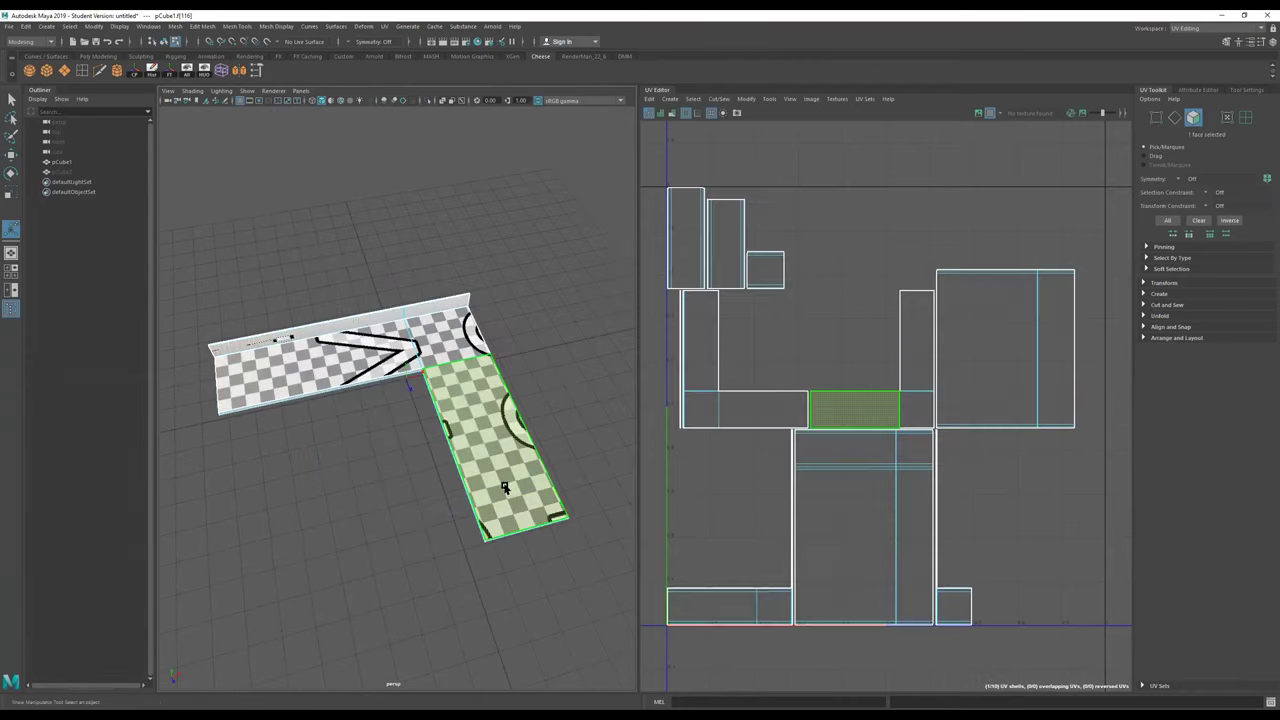
left_click(440, 335, "shift")
left_click(351, 362, "shift")
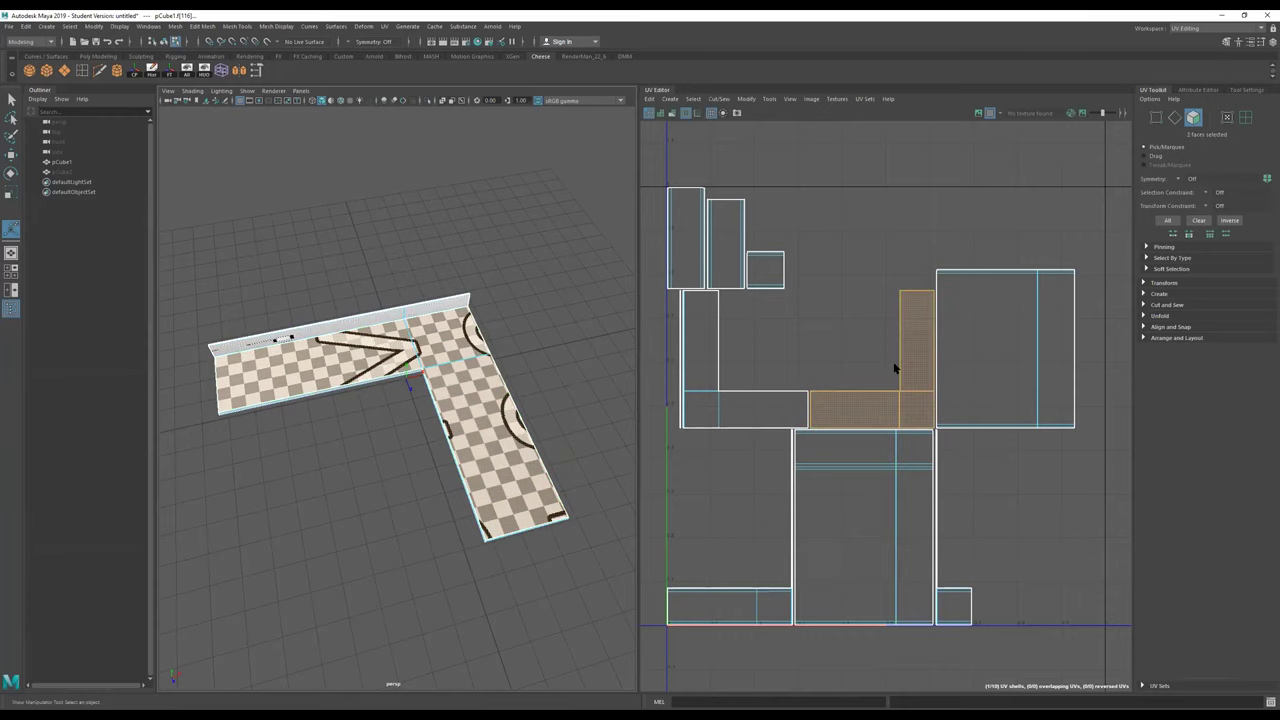
left_click(883, 398, "shift")
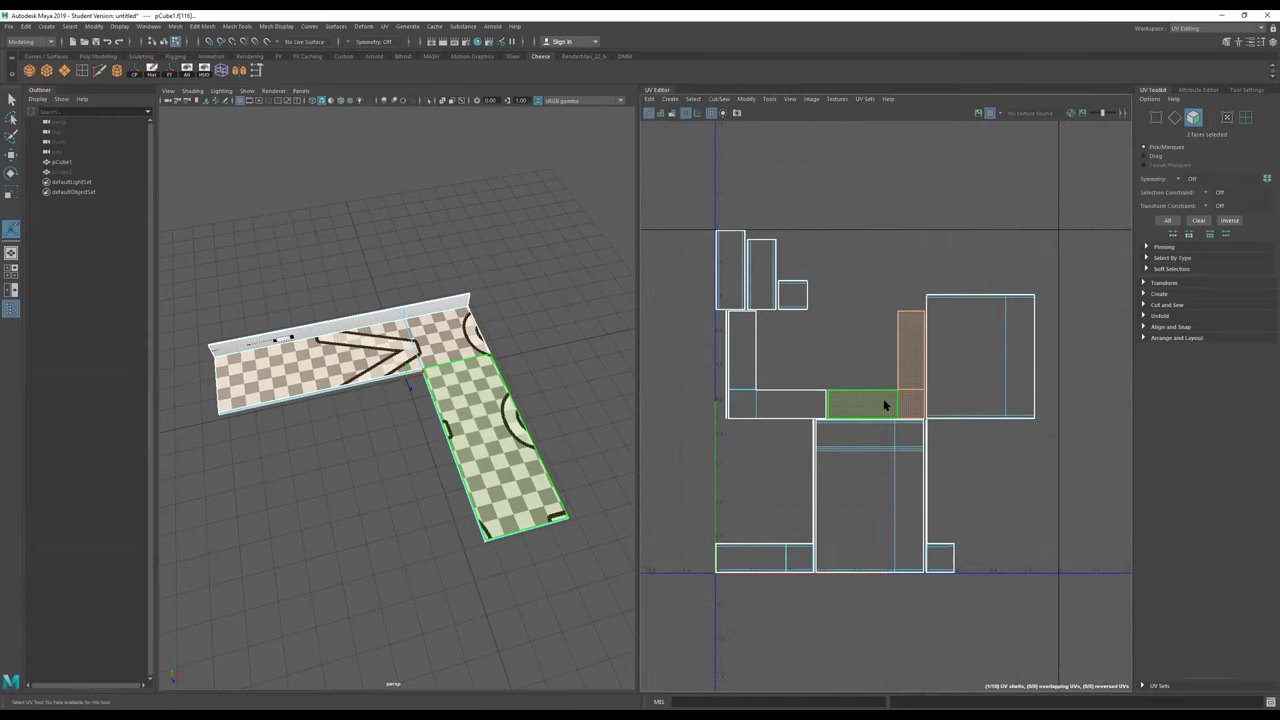
scroll(883, 398, "down", 3)
scroll(1016, 375, "down", 3)
key("w")
left_click_drag(929, 285, 871, 103)
Step: Select the backsplash's front faces and extend the selection to their entire UV shell
left_click_drag(483, 327, 423, 297, "alt")
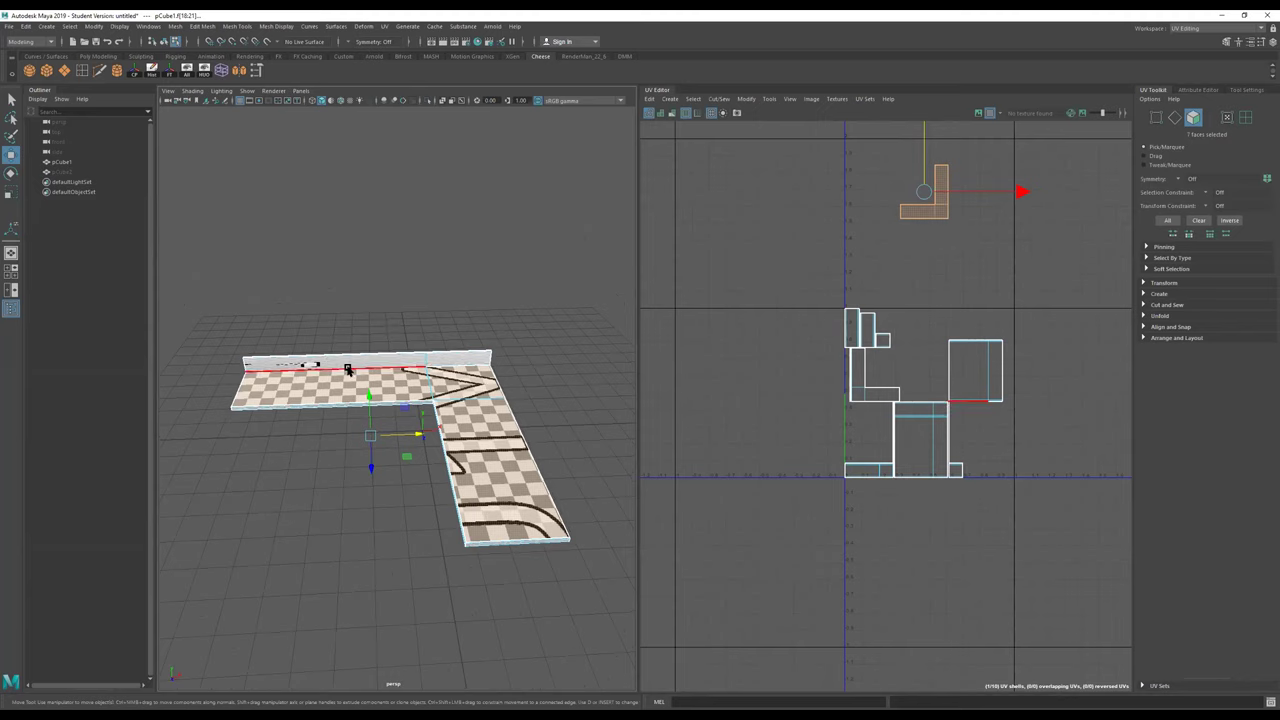
left_click(463, 362)
scroll(1006, 366, "up", 3)
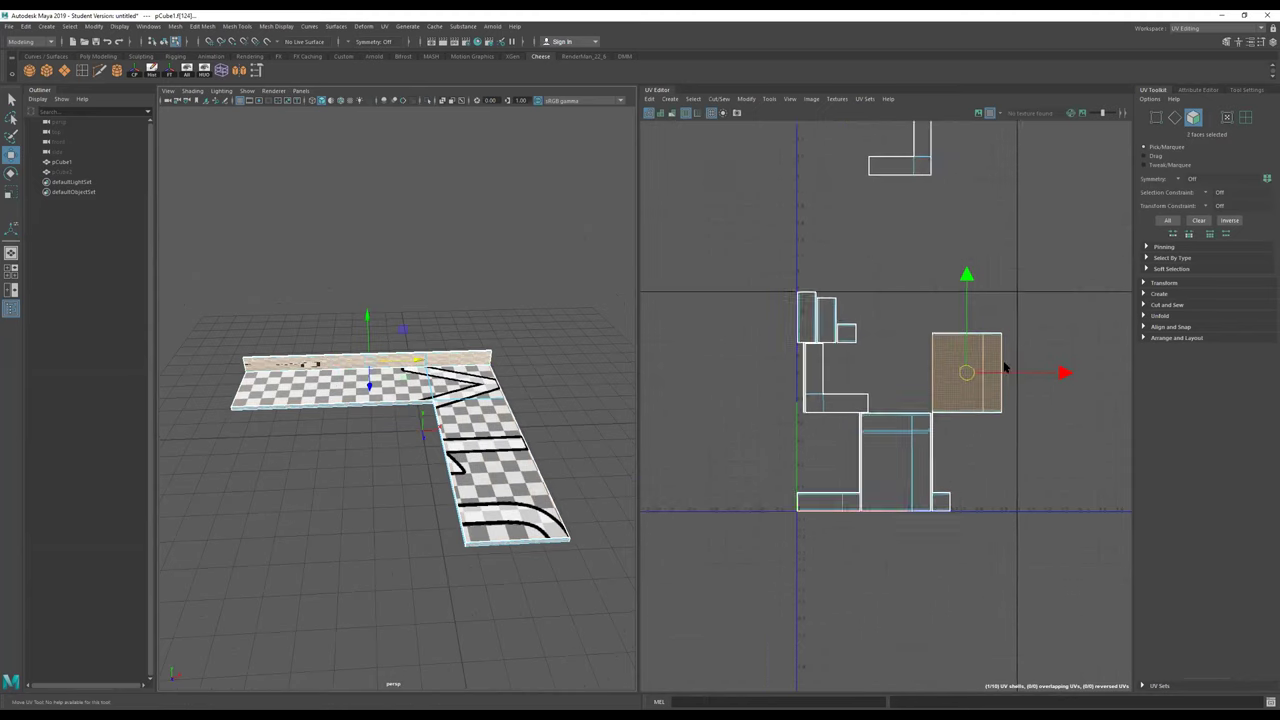
double_click(931, 384)
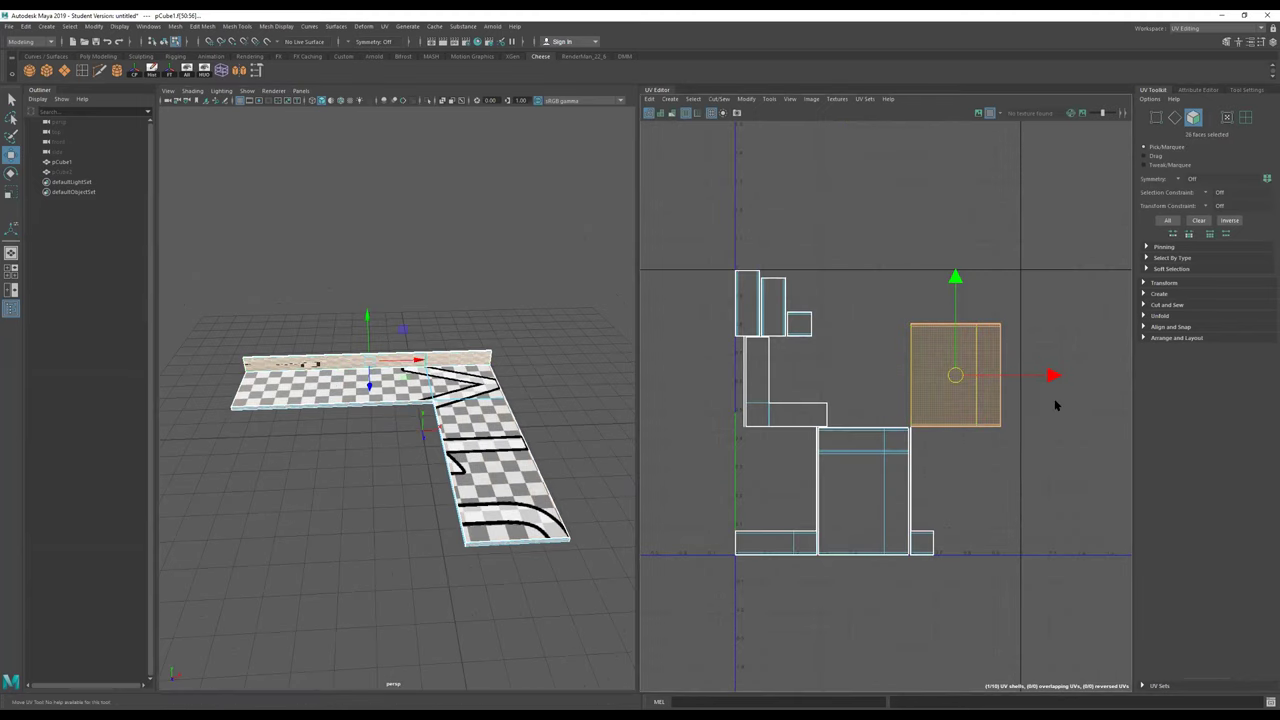
Step: Bevel the short corner face on the front of the backsplash and reselect that face
left_click(446, 360)
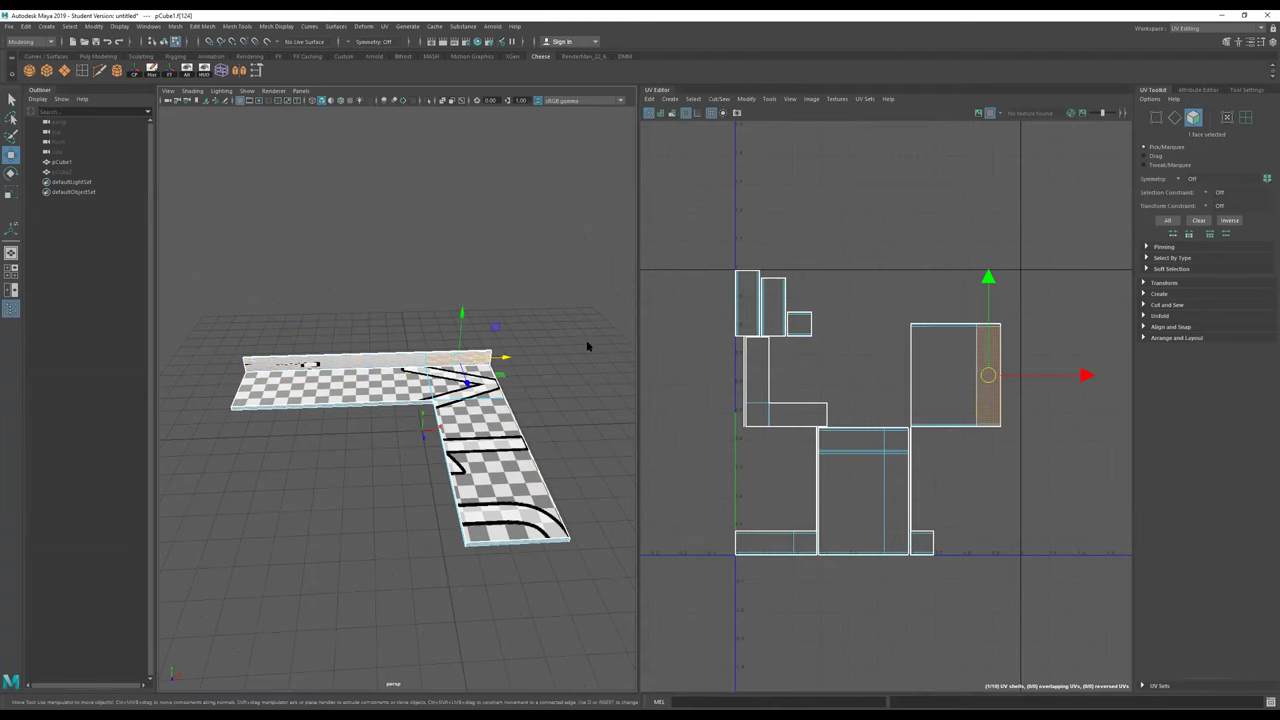
key("ctrl+b")
scroll(452, 360, "up", 2)
scroll(452, 360, "up", 1)
left_click(491, 322)
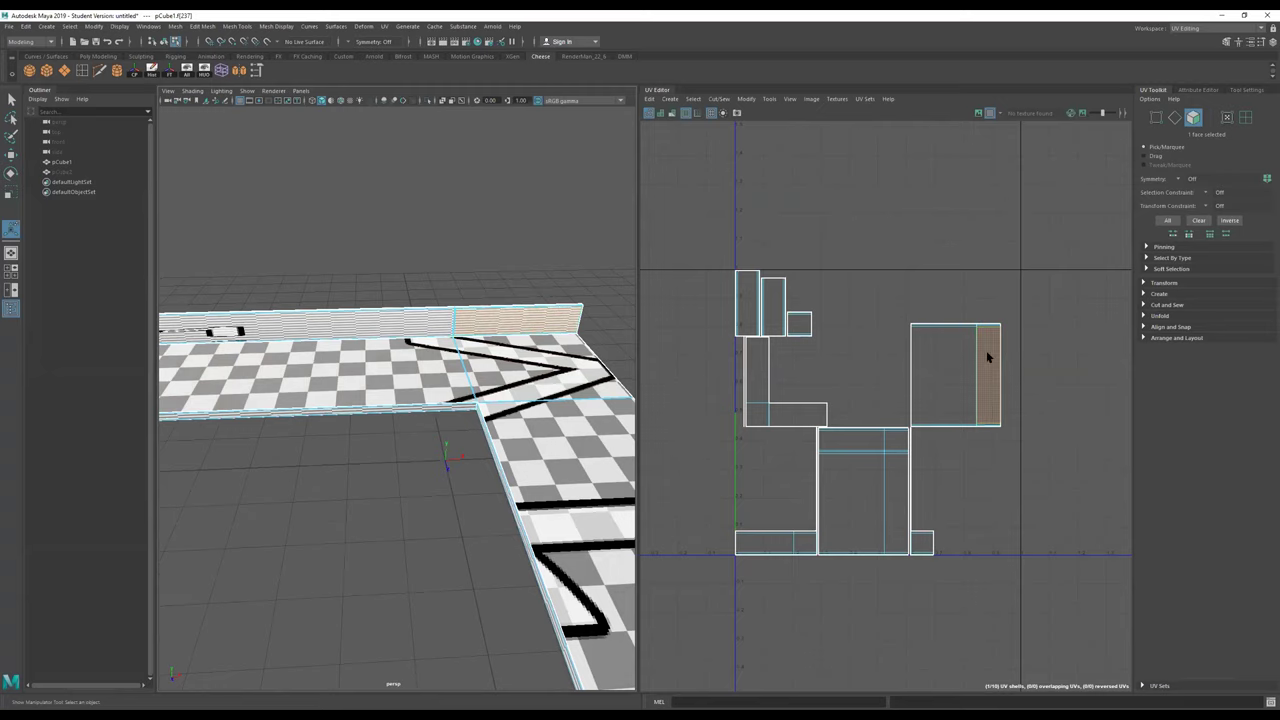
Step: Try to move the short corner backsplash face in the UV layout, and undo the move
scroll(1007, 339, "up", 3)
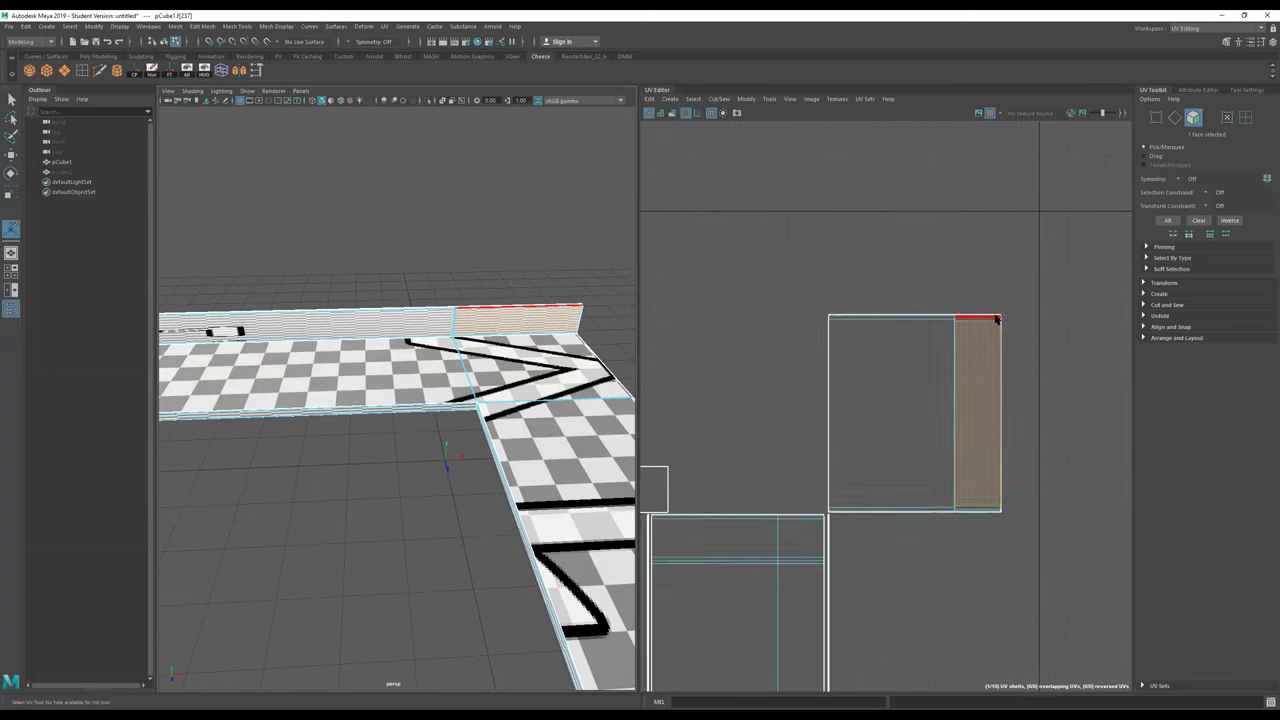
left_click(994, 371)
scroll(994, 354, "down", 2)
key("w")
left_click_drag(985, 467, 1070, 416)
key("ctrl+z")
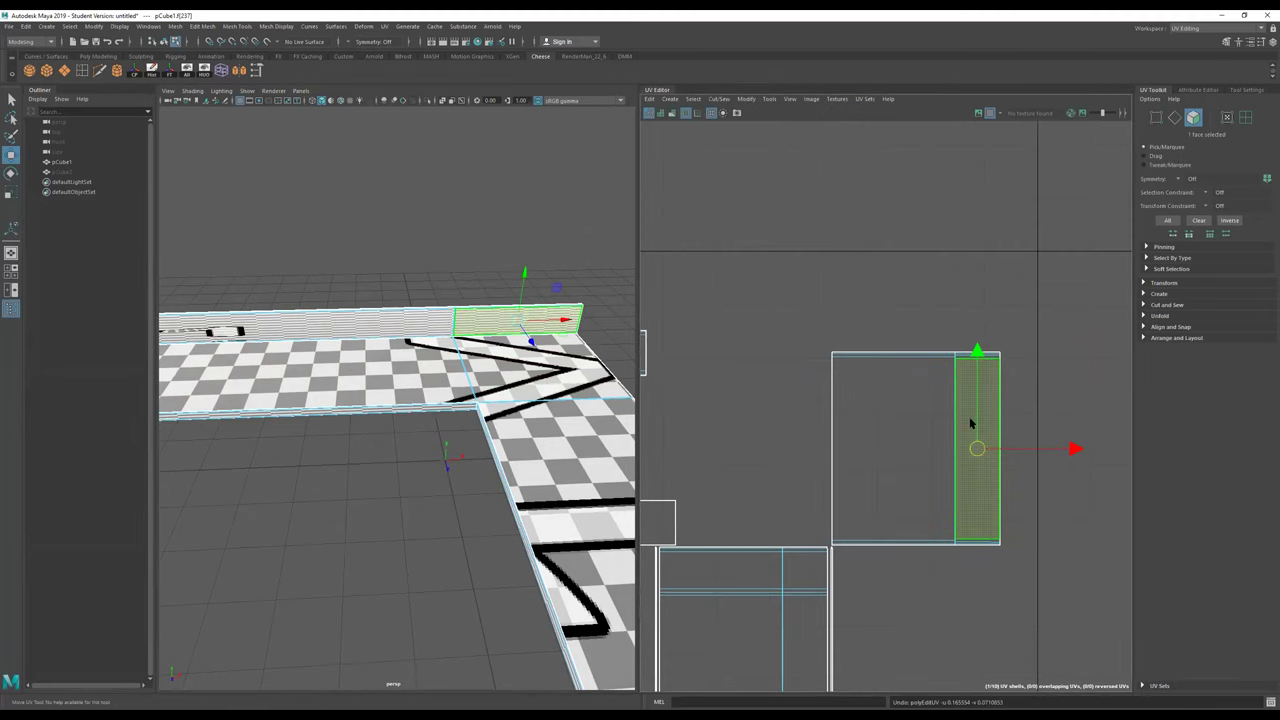
Step: Select the entire UV shell of the backsplash's front and move it up, above the L-shaped countertop shell
left_click(898, 396)
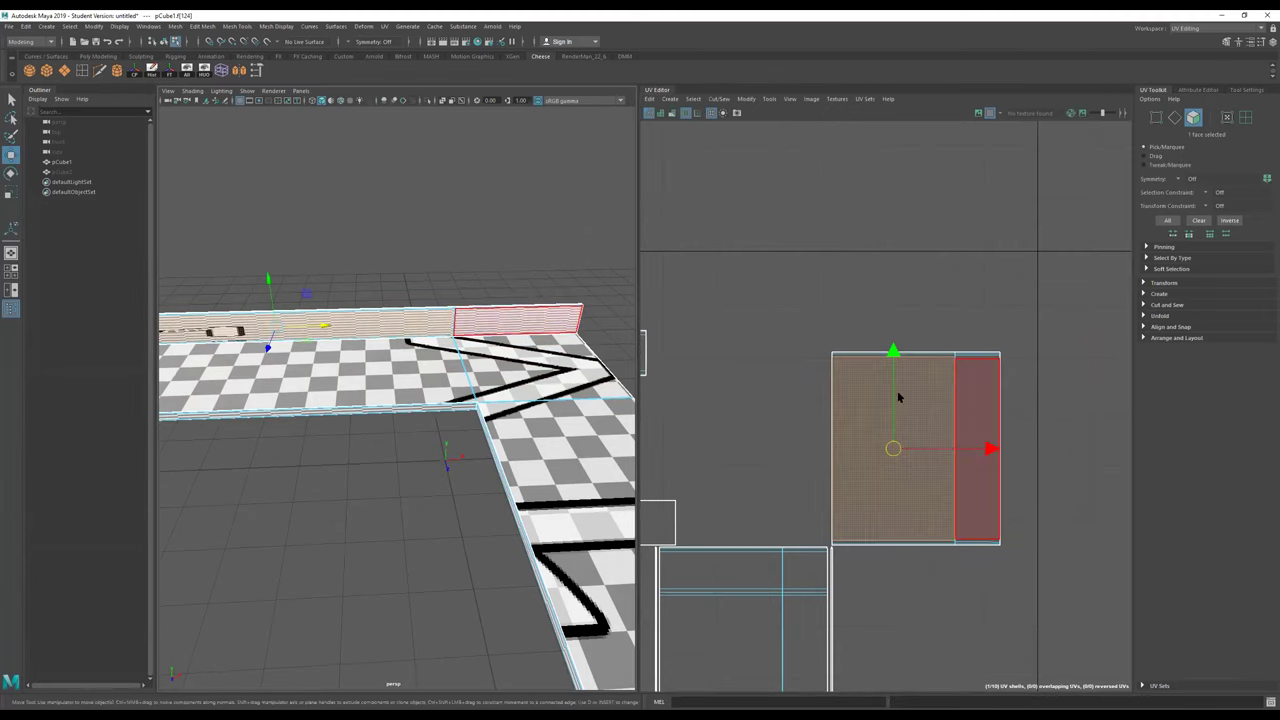
double_click(860, 411)
scroll(918, 408, "down", 8)
left_click_drag(919, 414, 926, 289)
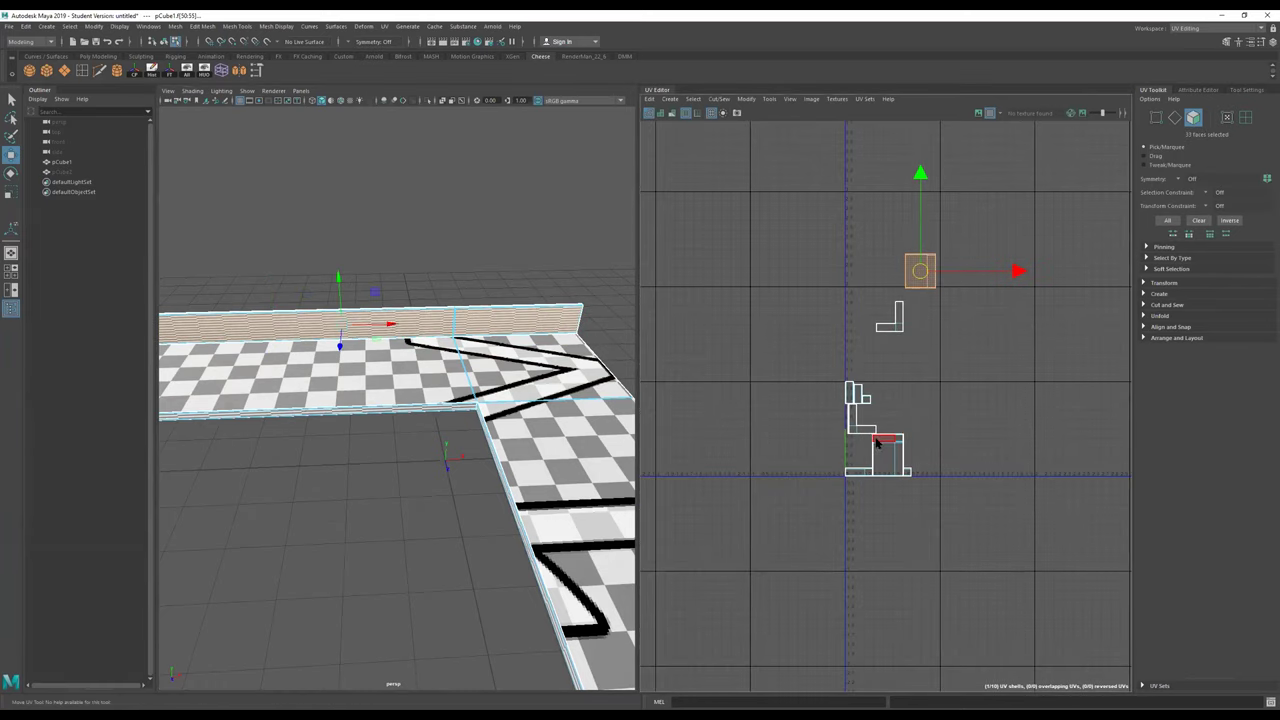
Step: Select the countertop's outer side face next to the backsplash corner and extend the selection to its entire UV shell
left_click_drag(416, 403, 429, 411, "alt")
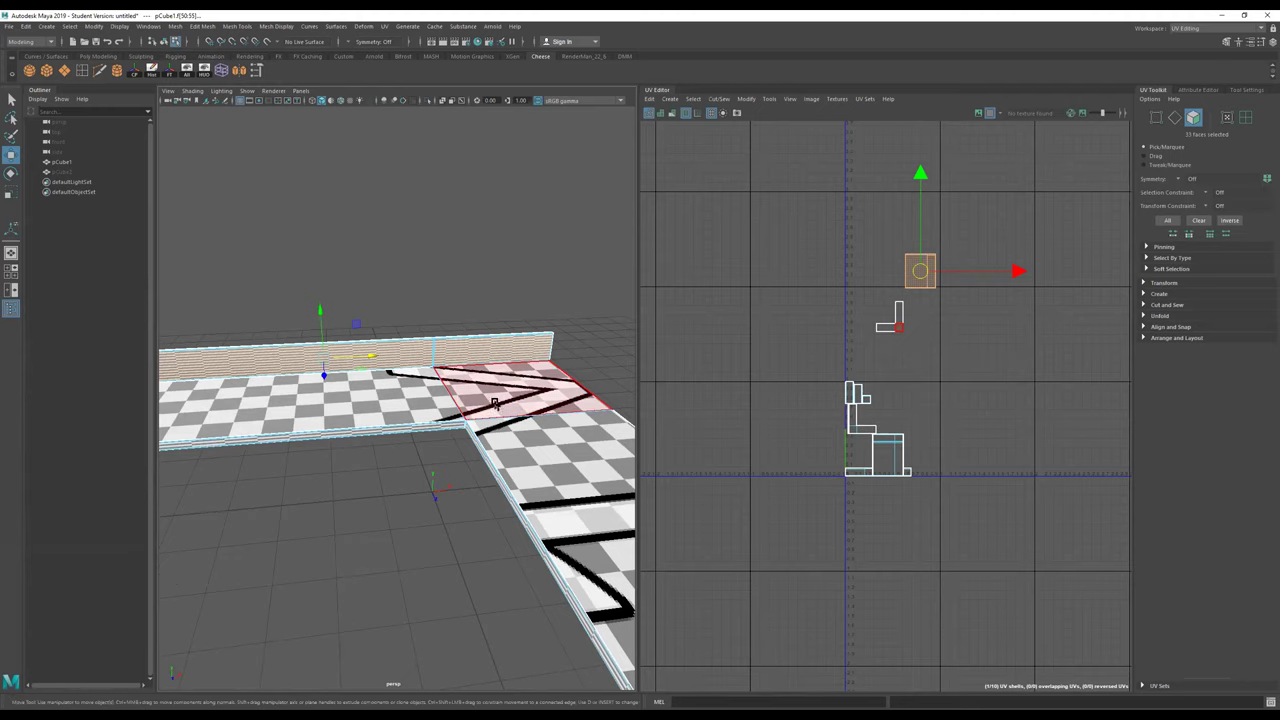
scroll(506, 410, "down", 3)
left_click_drag(518, 416, 370, 360, "alt")
middle_click_drag(450, 350, 303, 271, "alt")
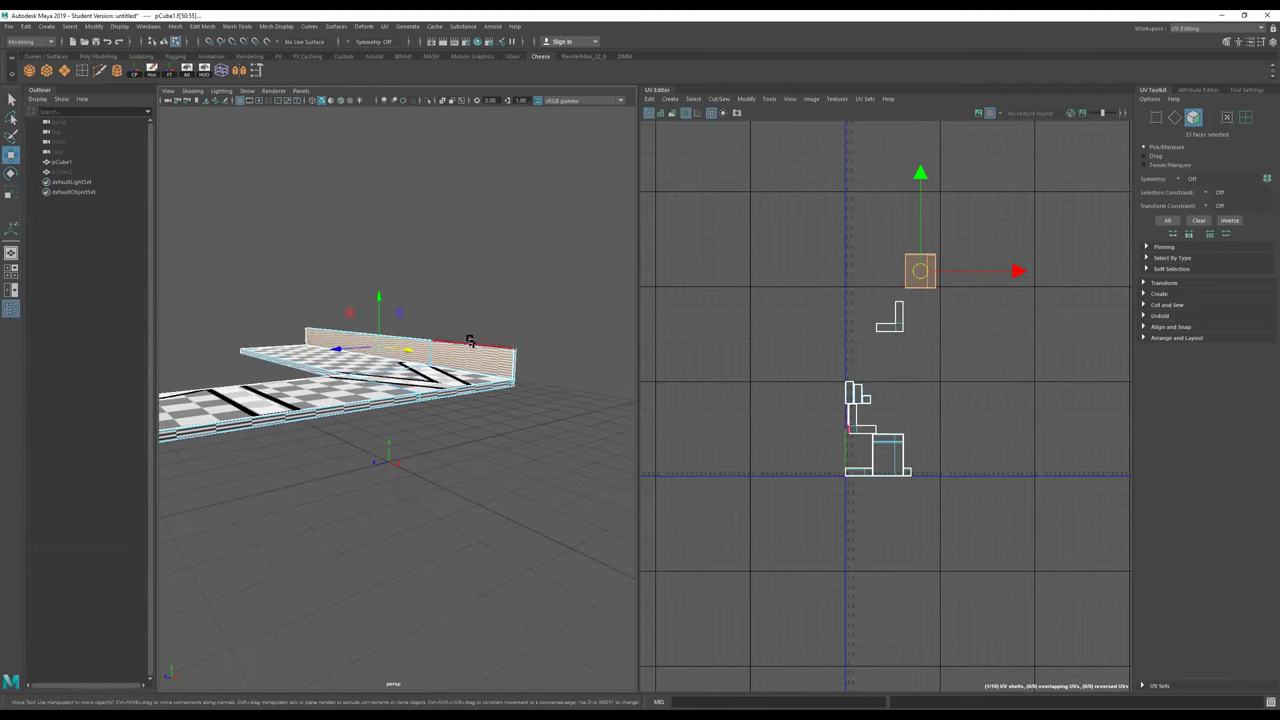
scroll(500, 385, "up", 5)
scroll(500, 385, "up", 1)
scroll(377, 386, "down", 4)
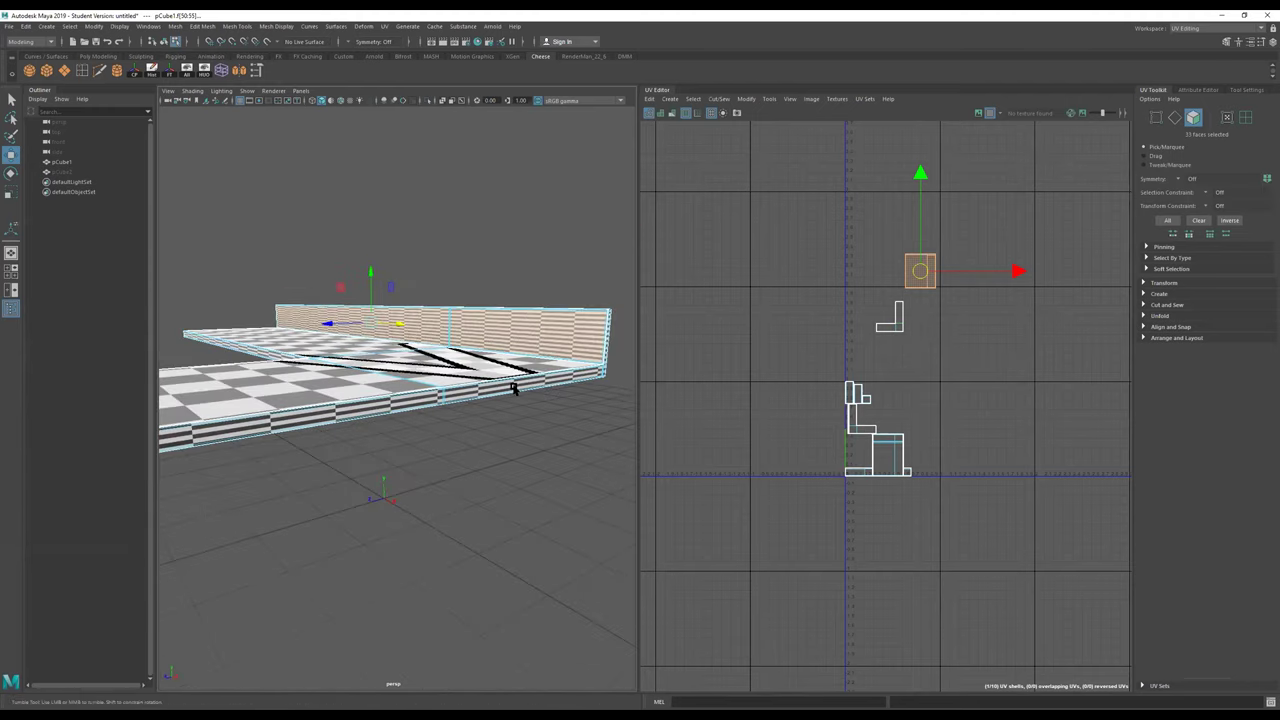
mouse_move(474, 361)
left_mouse_down("alt")
mouse_move(508, 380)
mouse_move(486, 380)
left_mouse_up("alt")
left_click(486, 380)
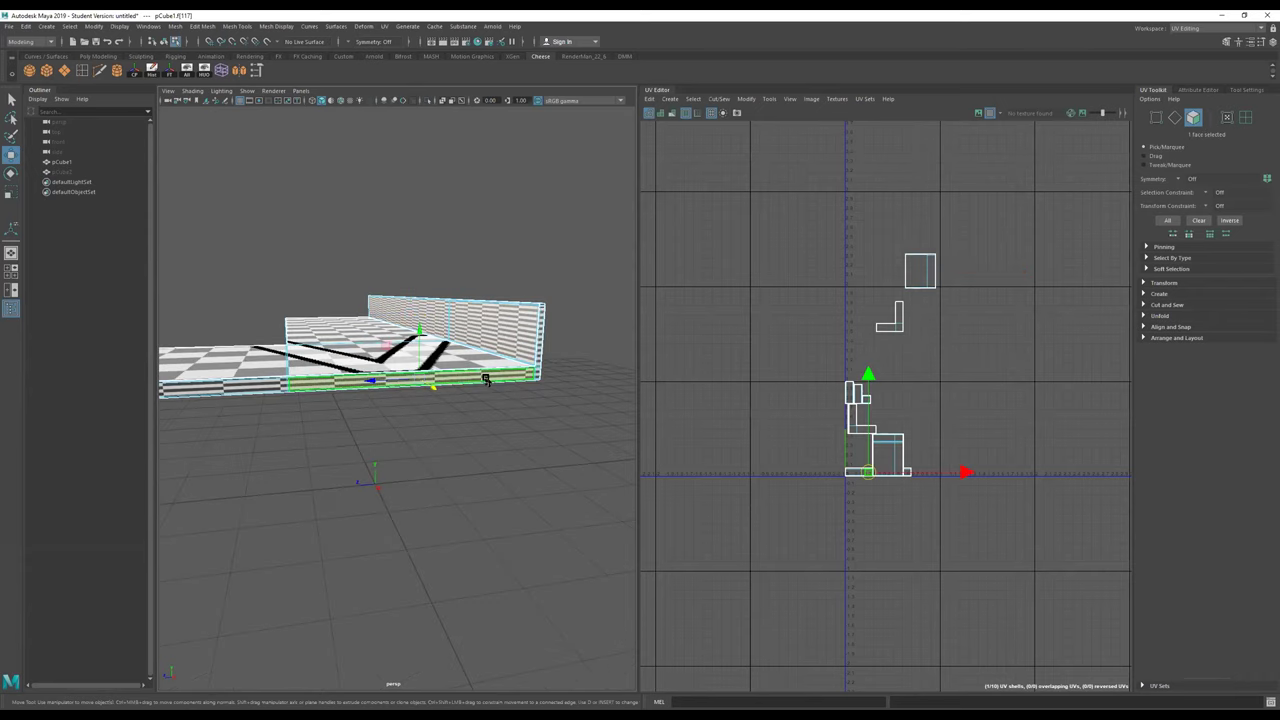
scroll(869, 470, "up", 6)
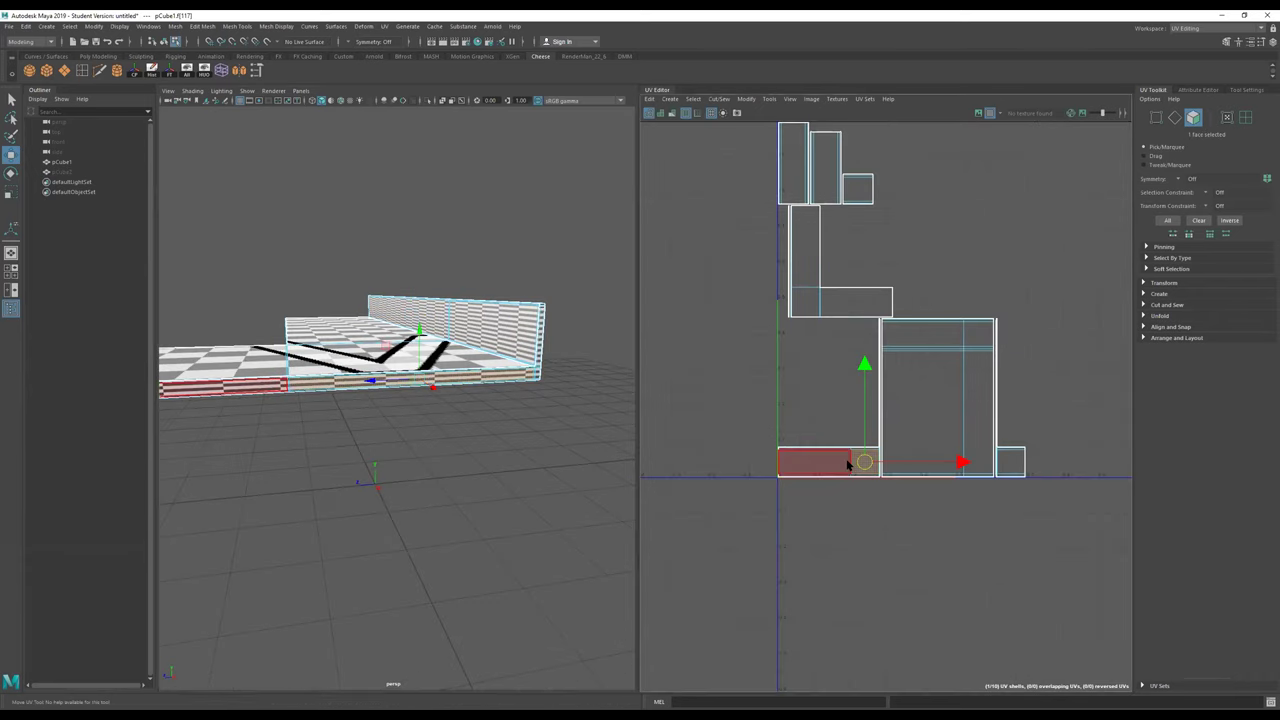
double_click(836, 465)
Step: Move the UV shell of the countertop's outer side below the 0–1 UV tile, clear of the other shells
left_click_drag(520, 362, 605, 353, "alt")
middle_click_drag(606, 354, 630, 360, "alt")
right_click_drag(540, 357, 337, 367, "alt")
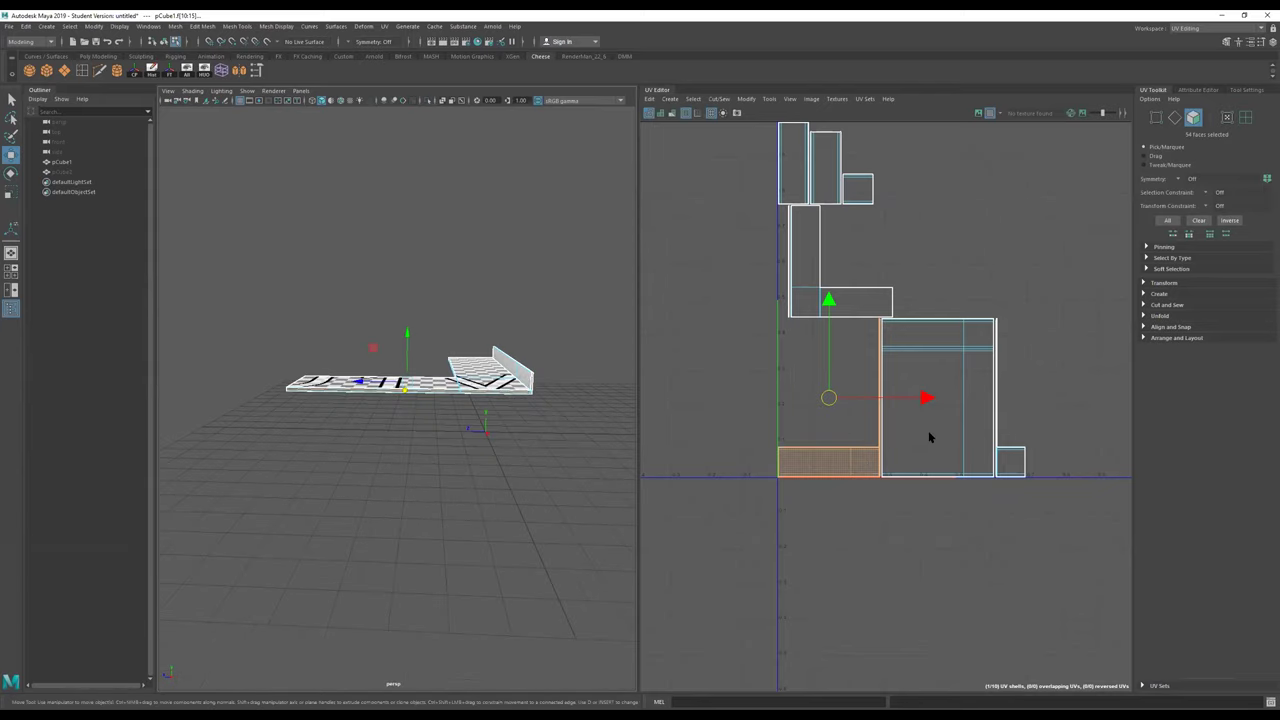
left_click_drag(835, 396, 821, 596)
left_click_drag(530, 393, 535, 393, "alt")
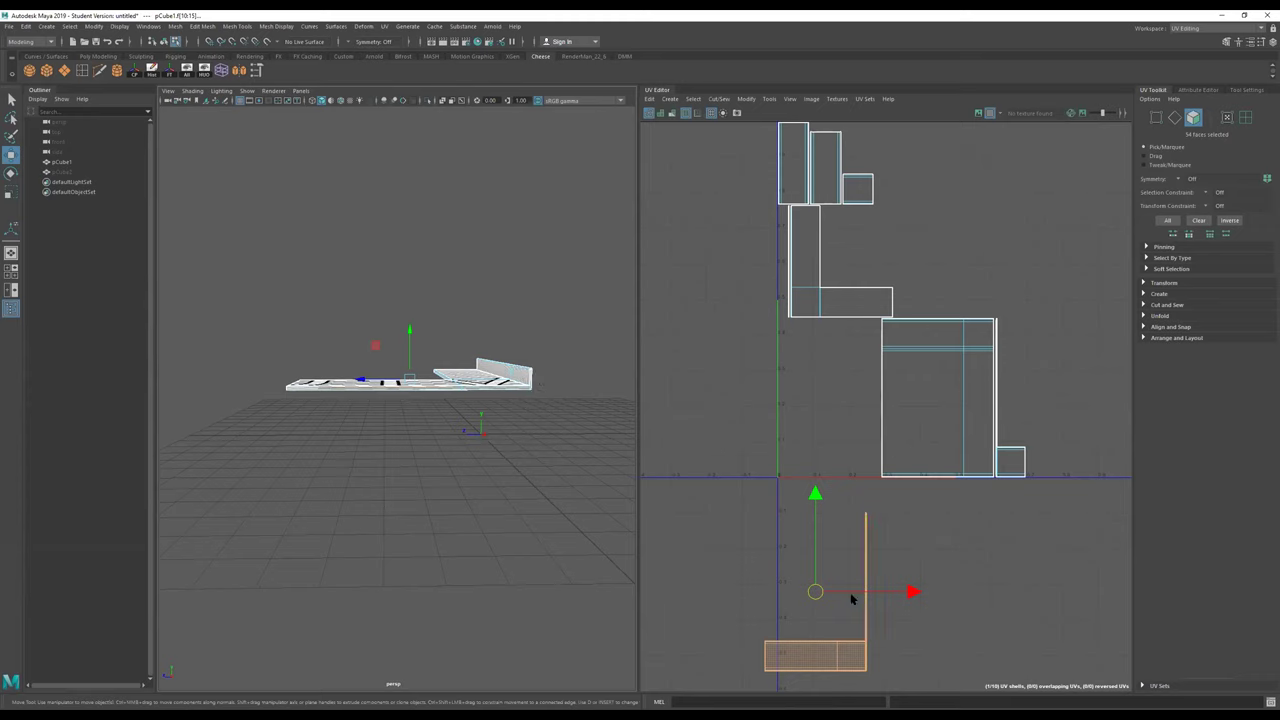
Step: Stretch the outer side's UV shell horizontally until its checker pattern forms roughly square cells
key("f")
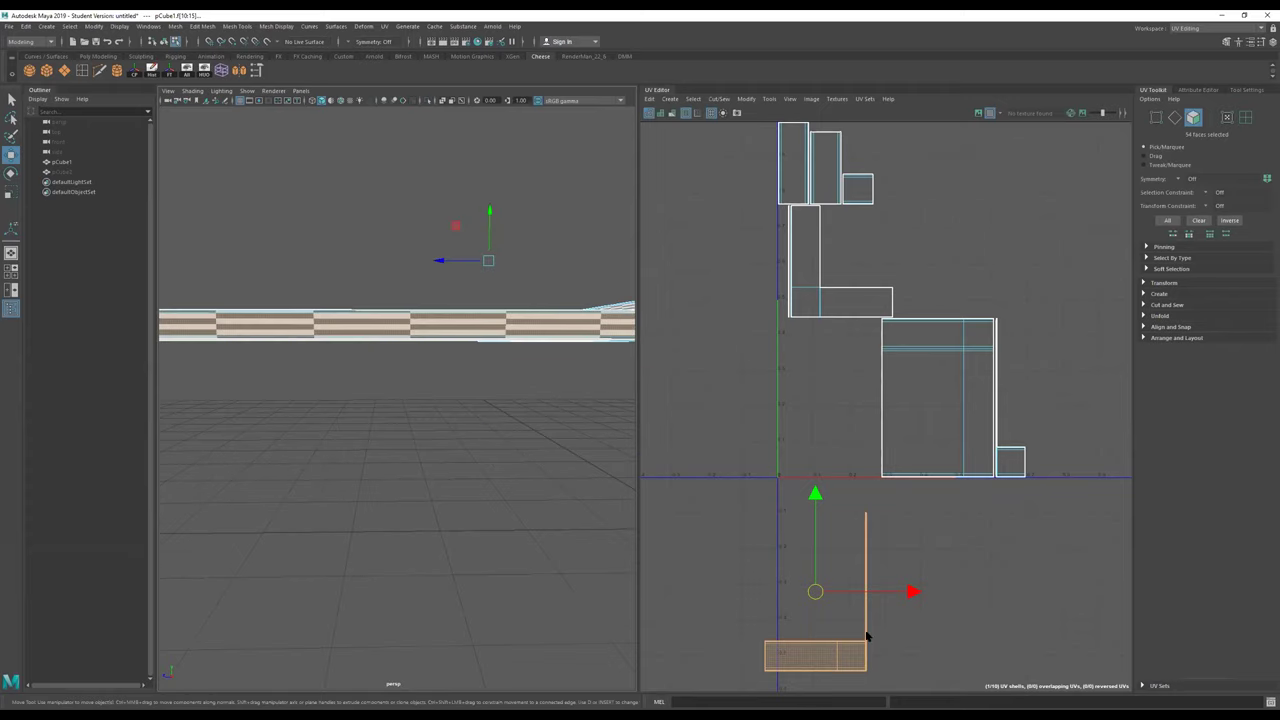
key("r")
left_click_drag(910, 591, 1270, 631)
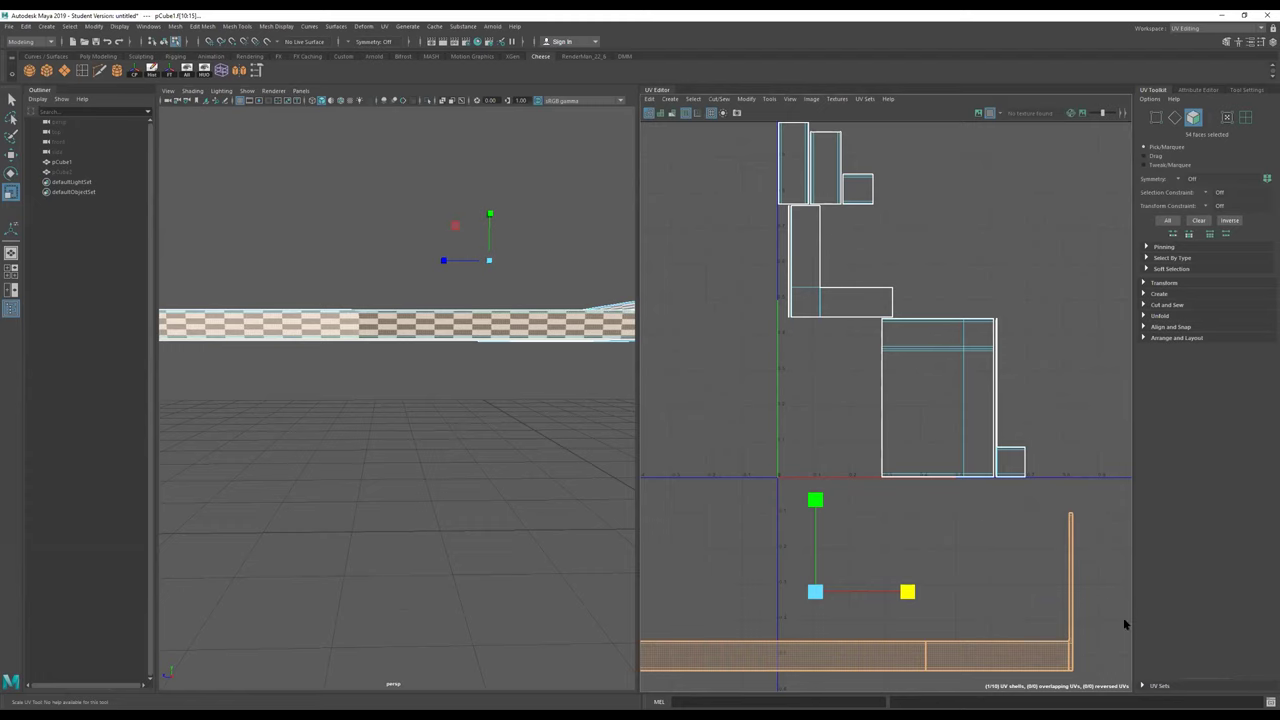
left_click_drag(907, 593, 1132, 612)
scroll(985, 552, "down", 6)
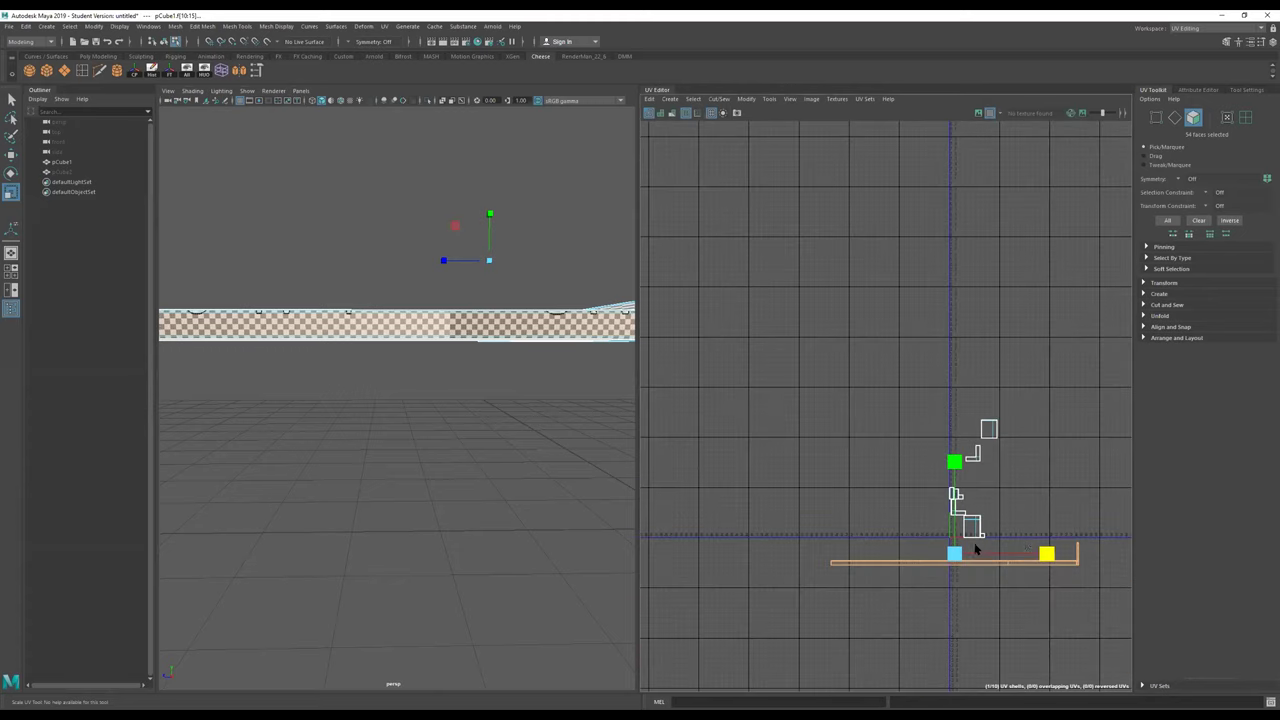
Step: Move the stretched outer-side UV shell up, above all the other shells
scroll(946, 486, "up", 3)
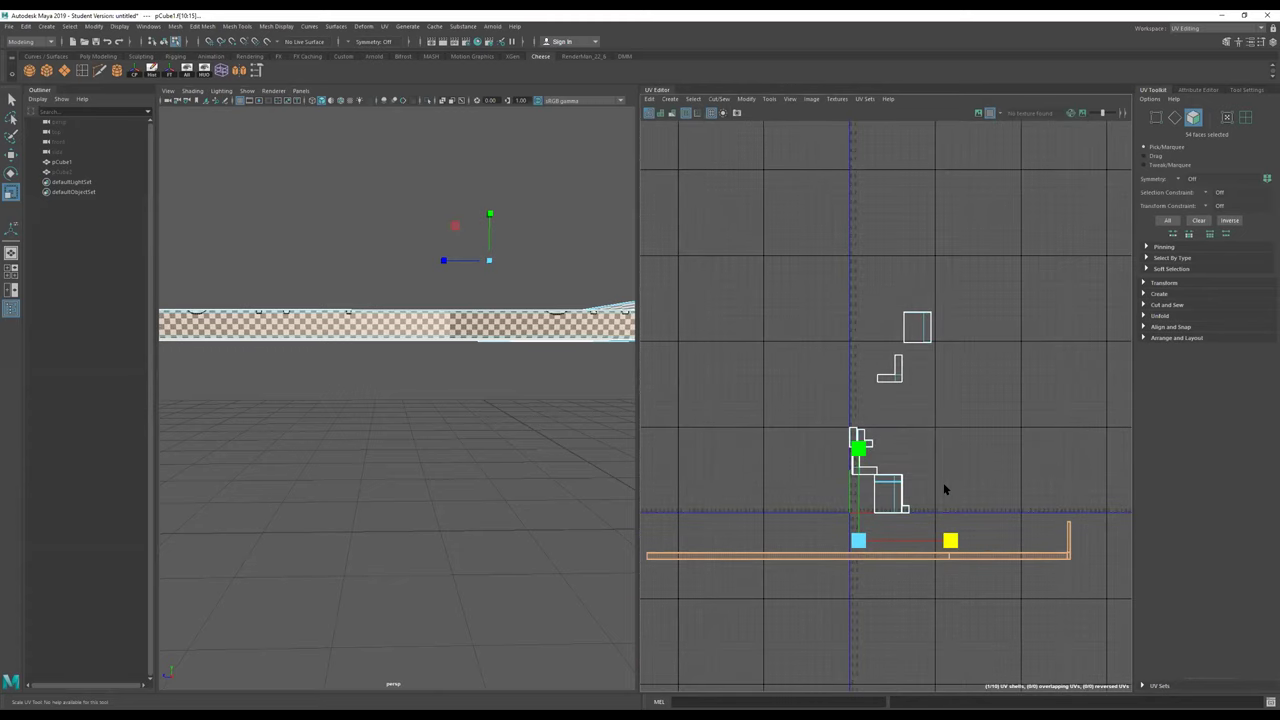
key("w")
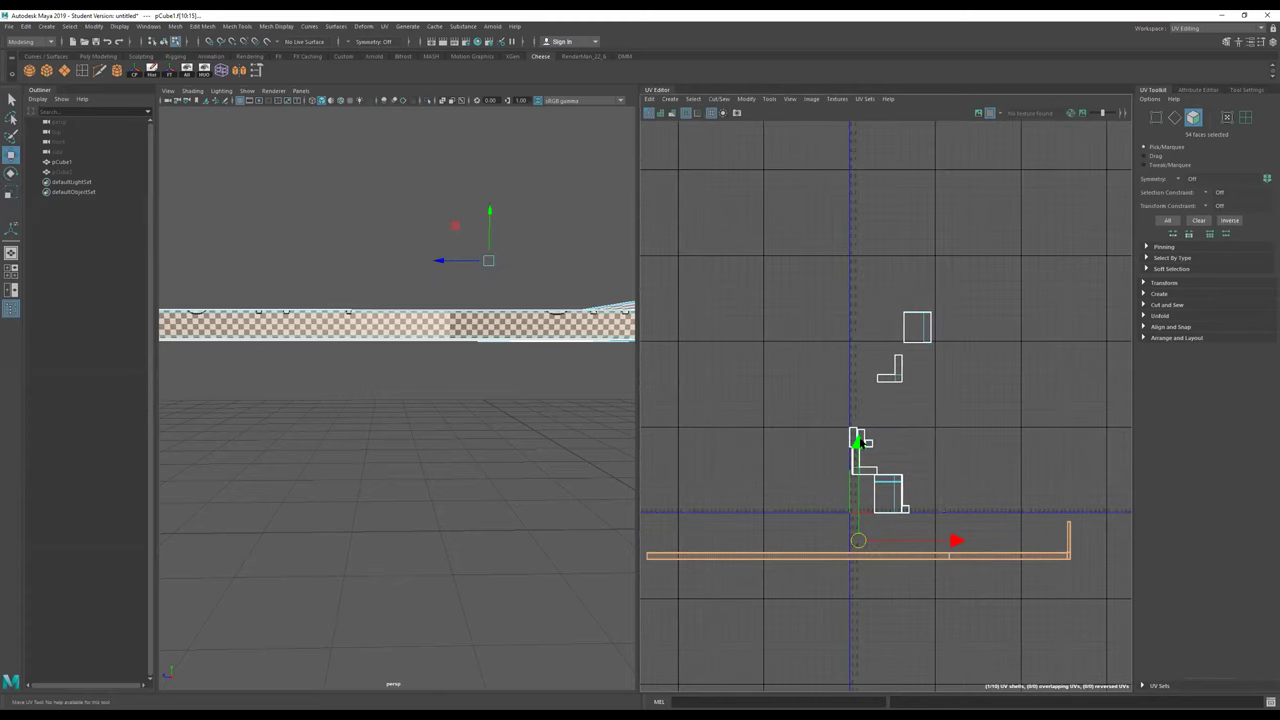
left_click_drag(855, 438, 859, 127)
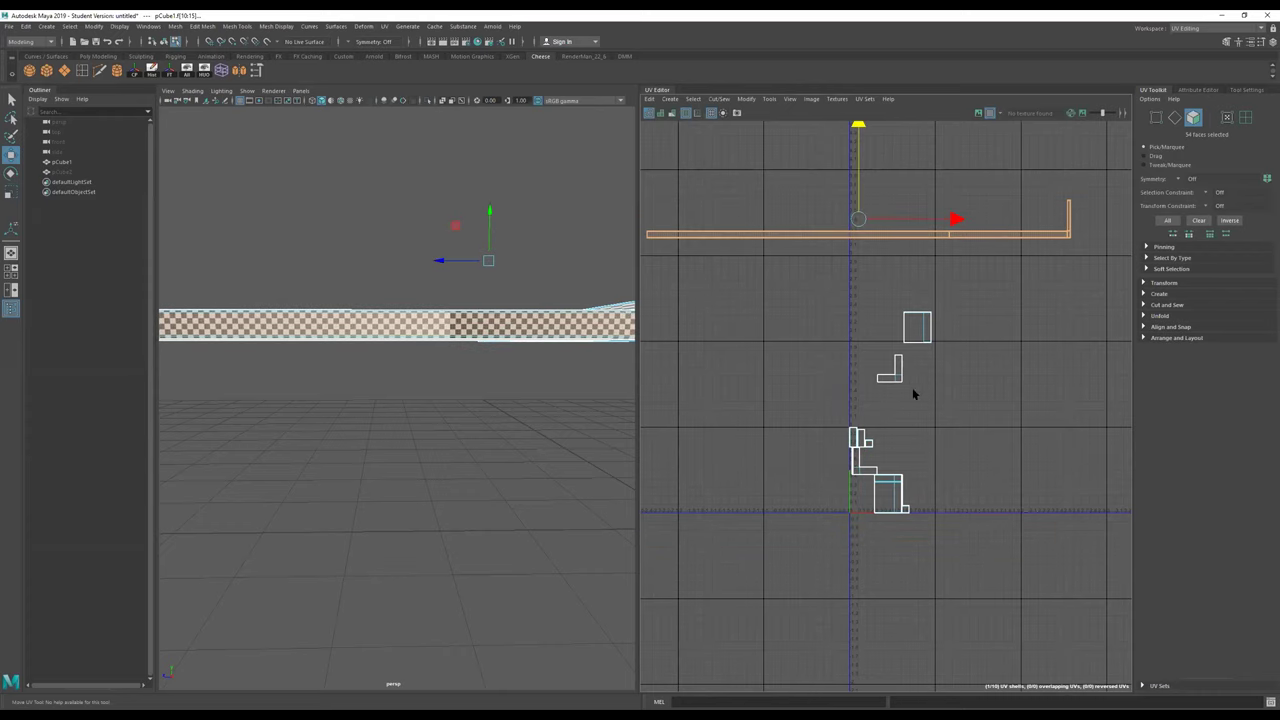
scroll(913, 394, "up", 1)
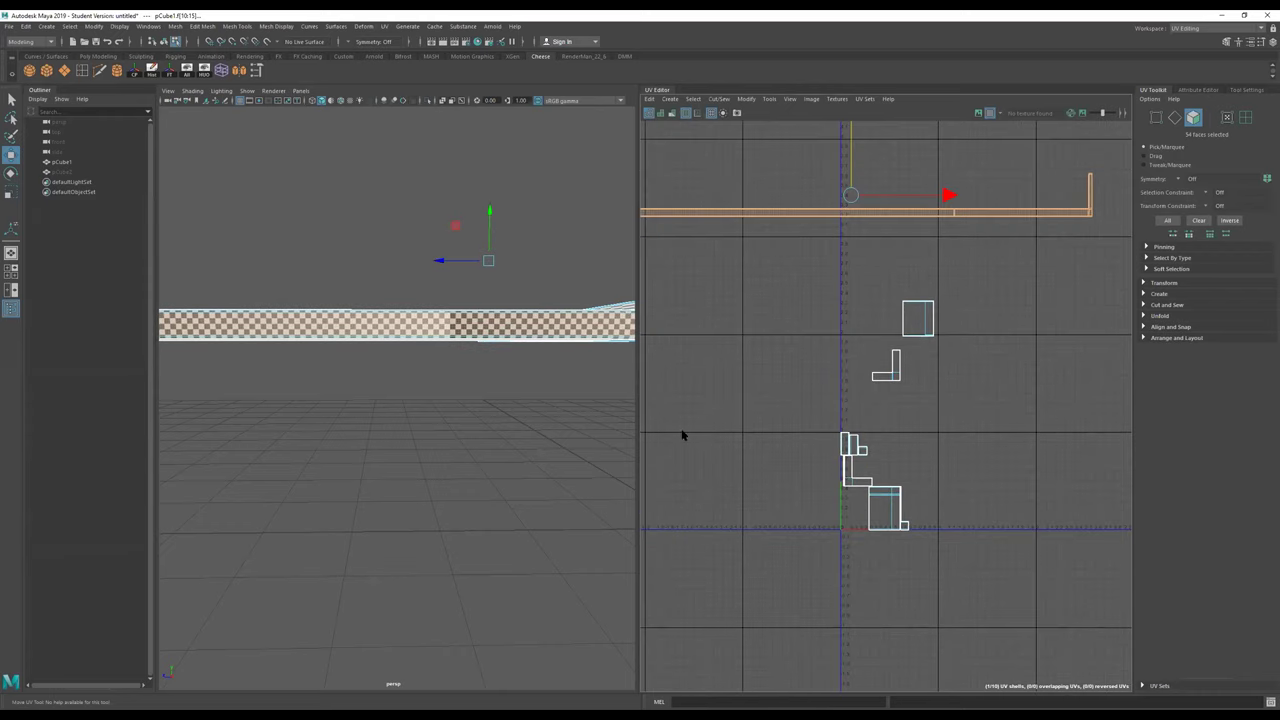
Step: Select the UV shell of the end face on the countertop leg away from the backsplash and move it above the 0–1 tile
left_click_drag(455, 320, 497, 286, "alt")
middle_click_drag(497, 286, 500, 309, "alt")
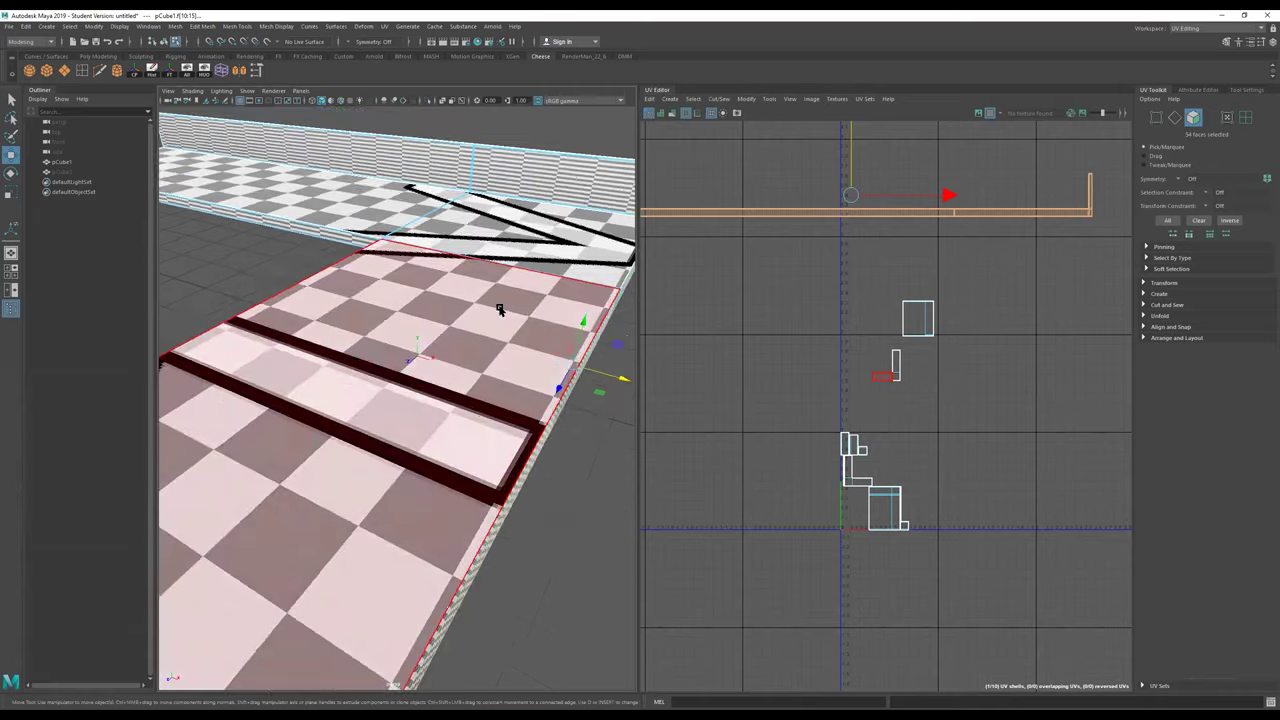
right_click_drag(500, 309, 366, 345, "alt")
left_click_drag(366, 345, 397, 315, "alt")
left_click(368, 427)
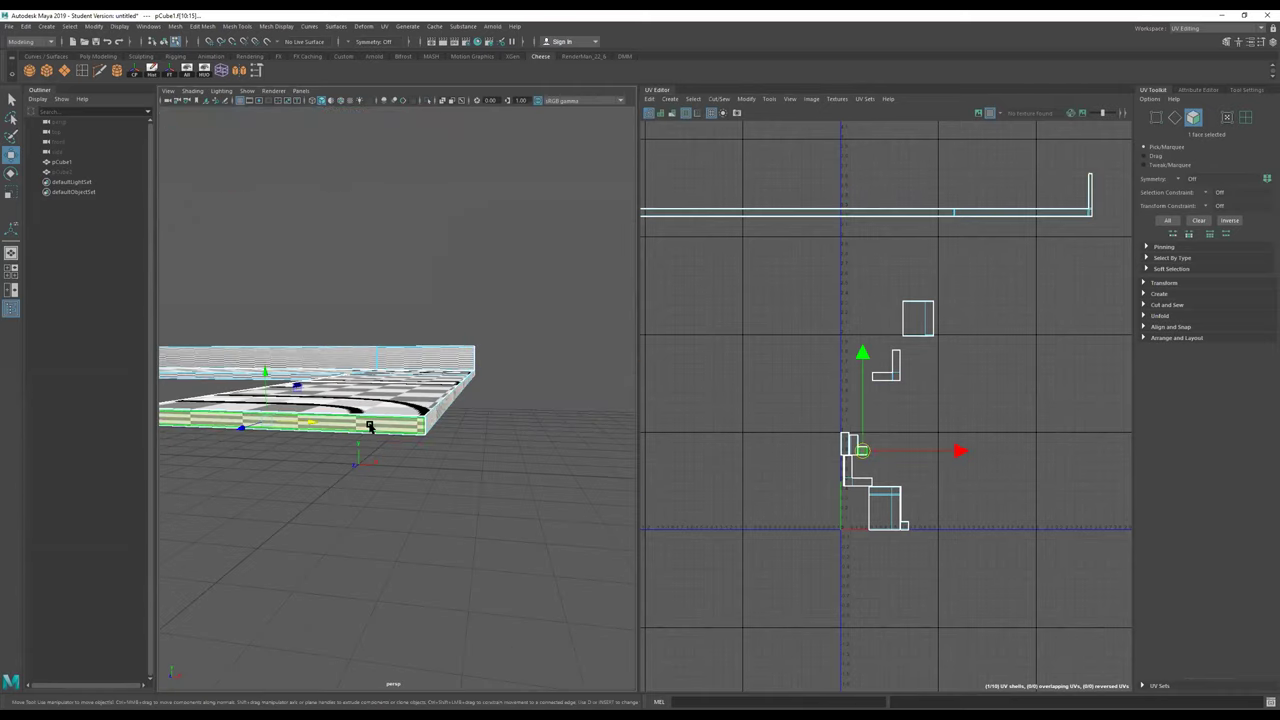
scroll(865, 454, "up", 10)
double_click(854, 440)
scroll(852, 438, "up", 1)
scroll(844, 432, "down", 1)
scroll(845, 430, "down", 4)
left_click_drag(842, 435, 850, 195)
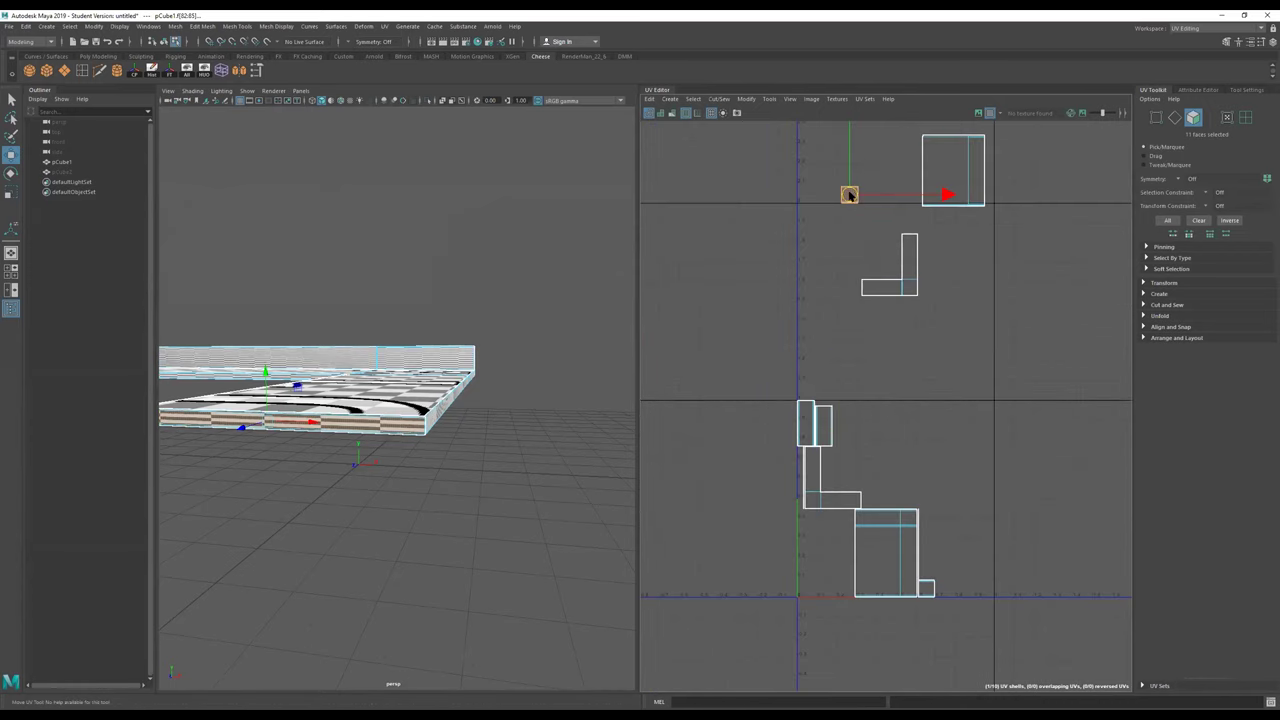
Step: Select the UV shell of the front side face on the countertop leg along the backsplash and move it above the 0–1 tile
left_click_drag(420, 401, 326, 324, "alt")
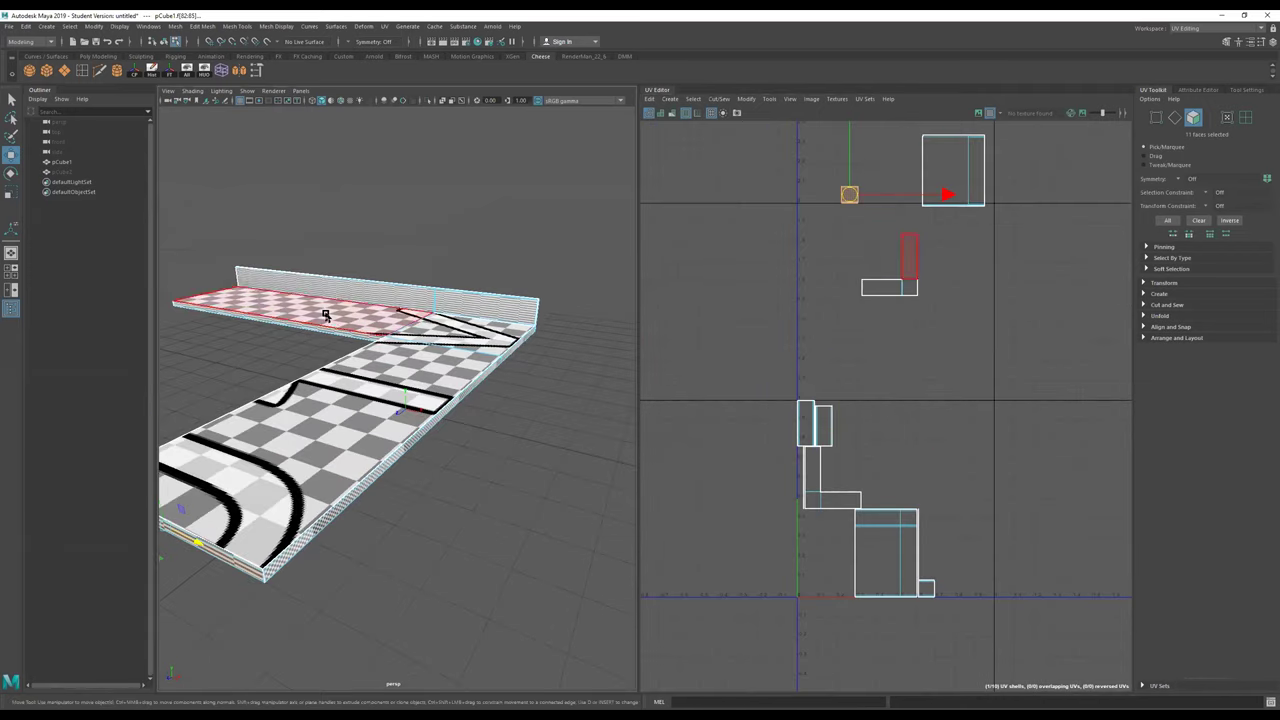
left_click(324, 330)
scroll(804, 432, "up", 4)
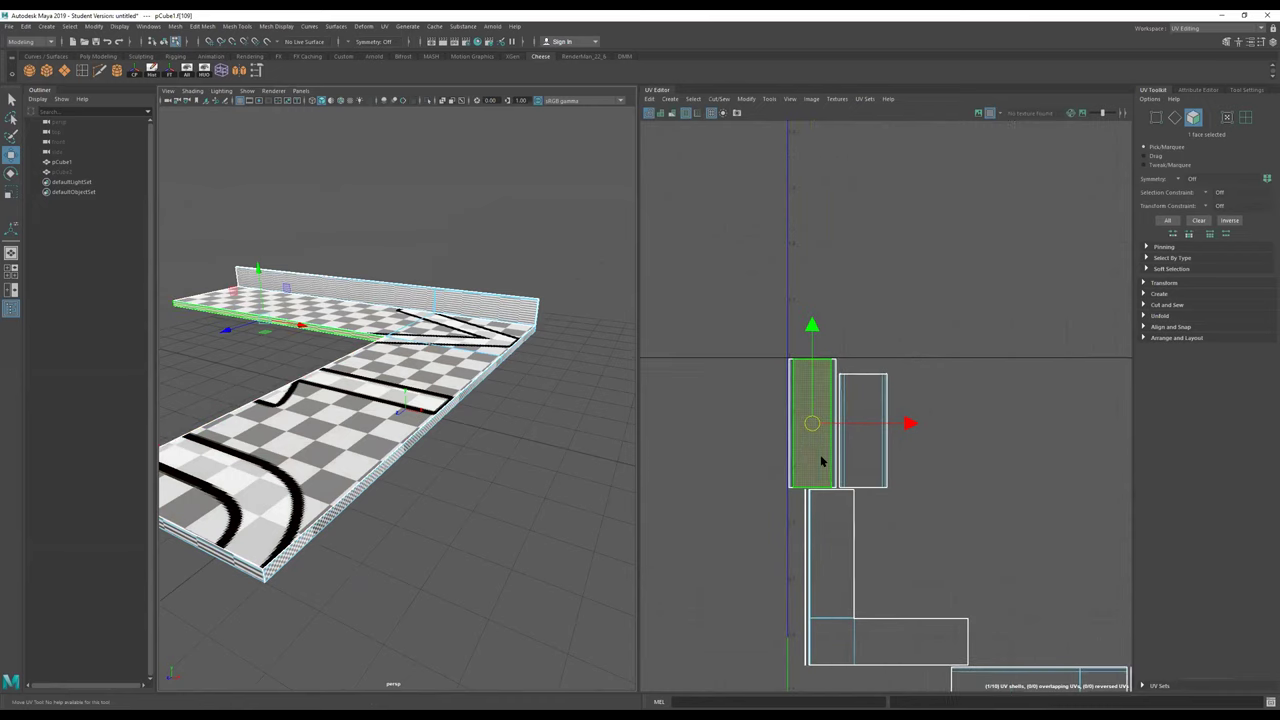
scroll(820, 445, "down", 4)
left_click_drag(820, 440, 821, 320)
Step: Select the UV shell of the backsplash's narrow top faces and move it above the 0–1 tile, beside the L-shaped shell
left_click_drag(498, 371, 460, 345, "alt")
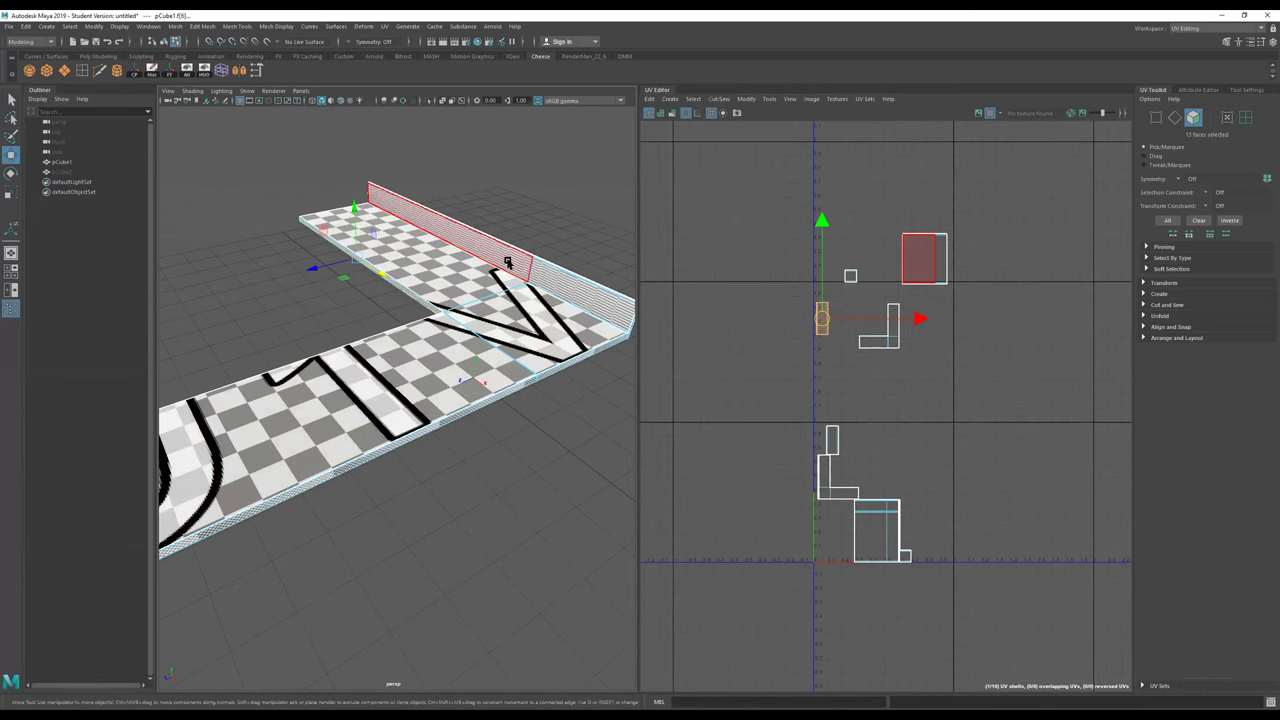
left_click_drag(526, 287, 520, 309, "alt")
middle_click_drag(520, 309, 370, 414, "alt")
right_click_drag(370, 414, 440, 376, "alt")
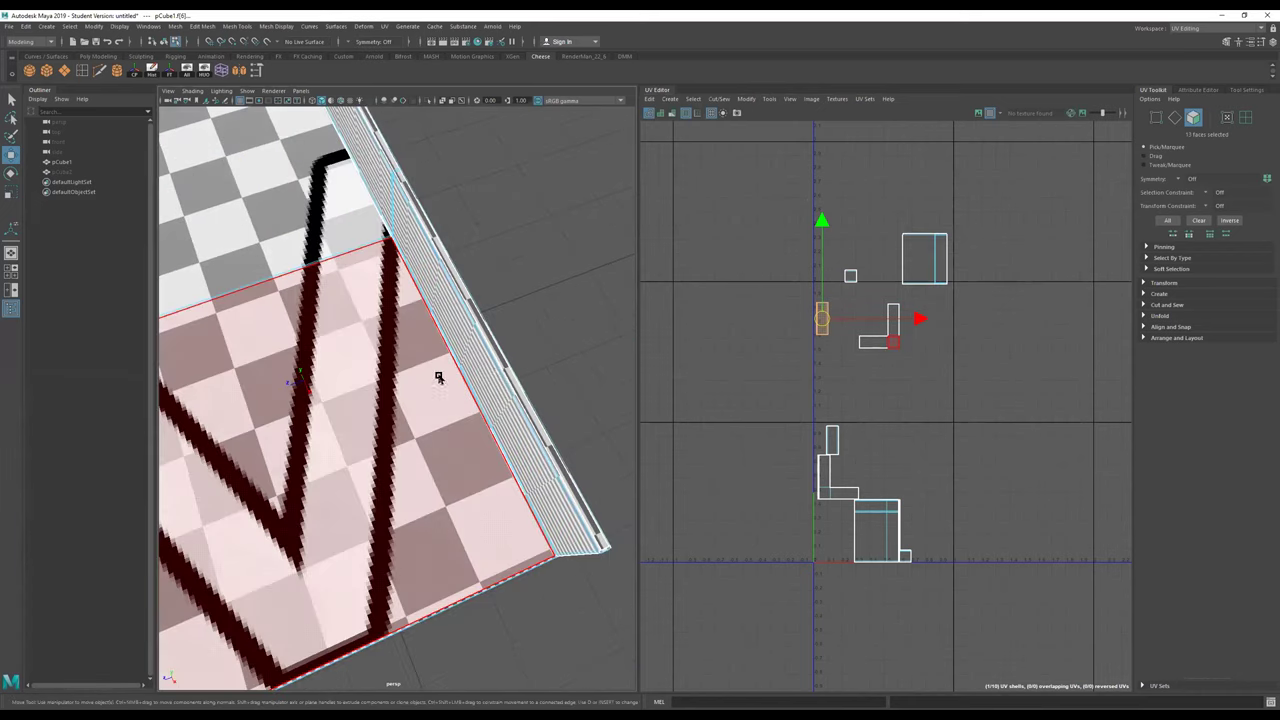
left_click(514, 378)
scroll(801, 472, "up", 5)
scroll(801, 472, "up", 3)
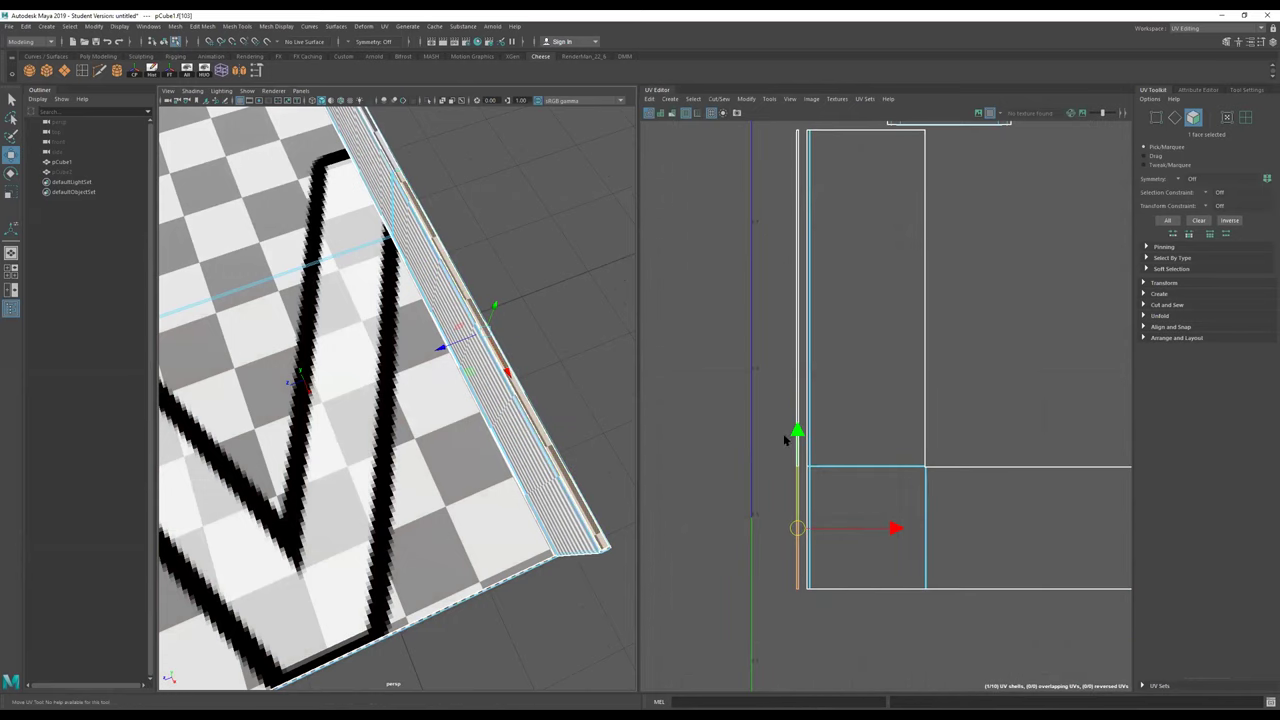
double_click(798, 388)
scroll(795, 388, "down", 10)
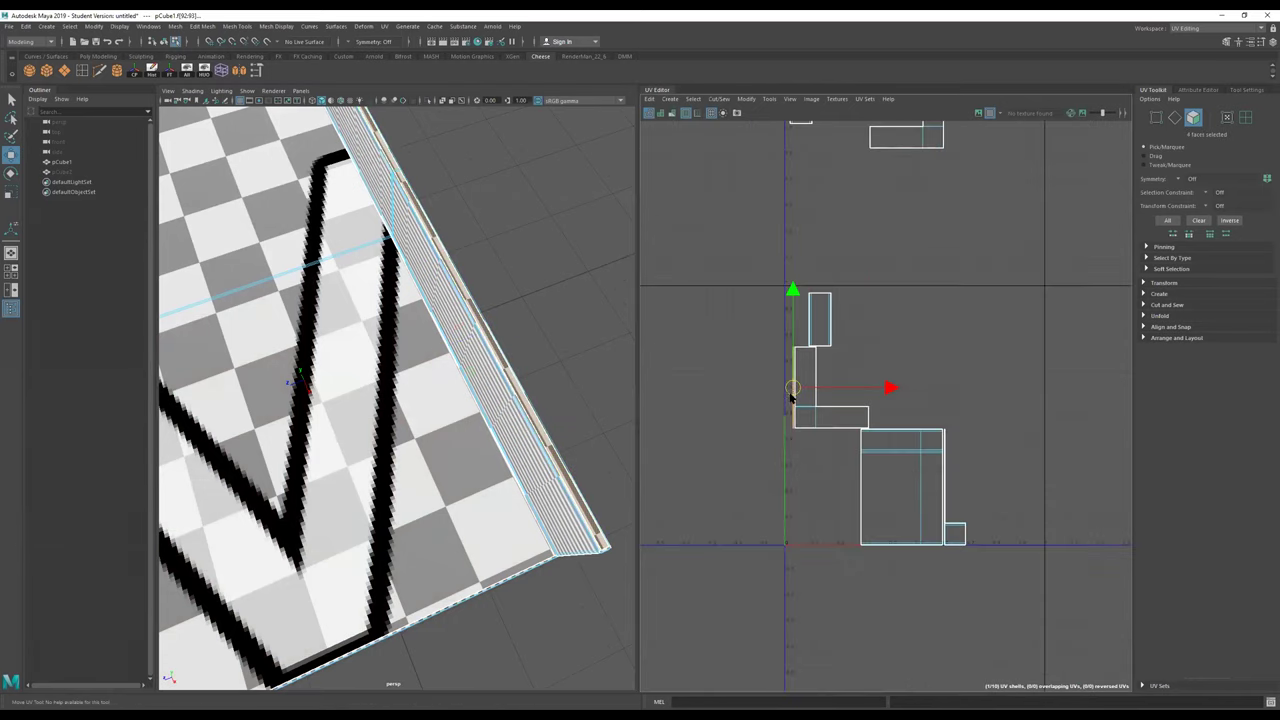
left_click_drag(1005, 198, 902, 272)
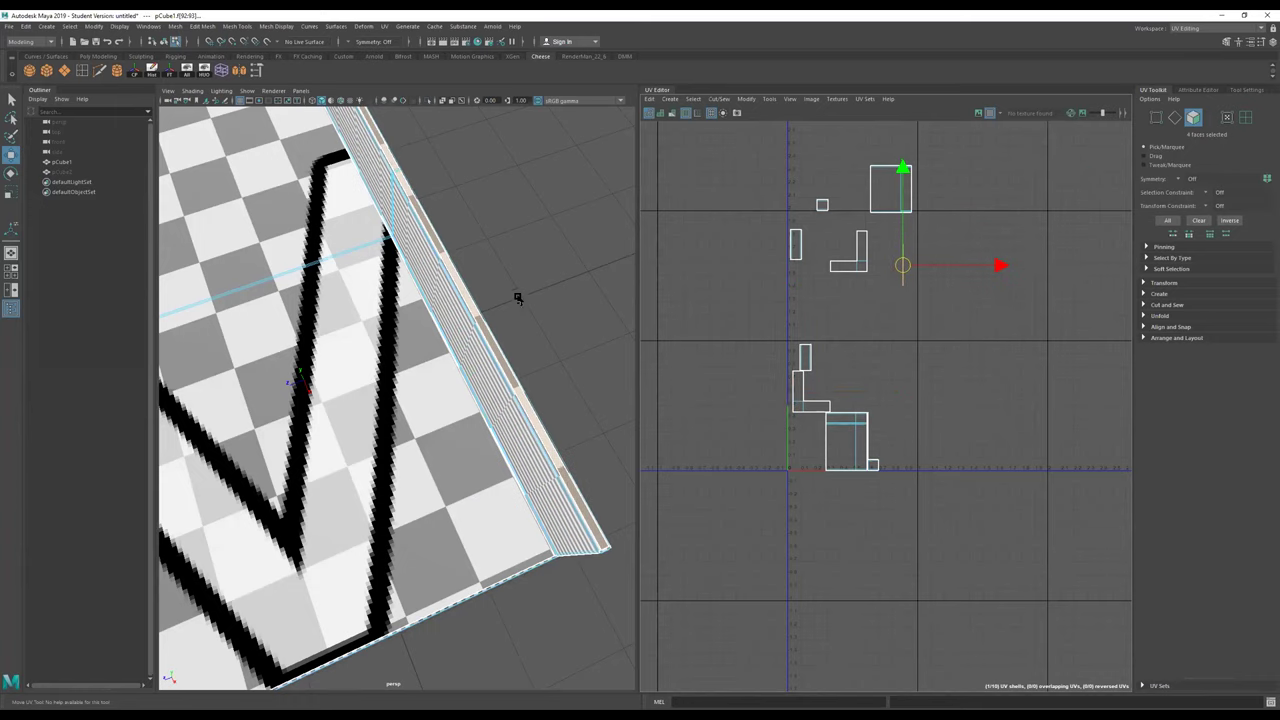
Step: Check the backsplash's long and short front faces, select their entire UV shell and stretch it horizontally to even out the checker pattern
scroll(482, 303, "down", 5)
left_click_drag(440, 326, 495, 318, "alt")
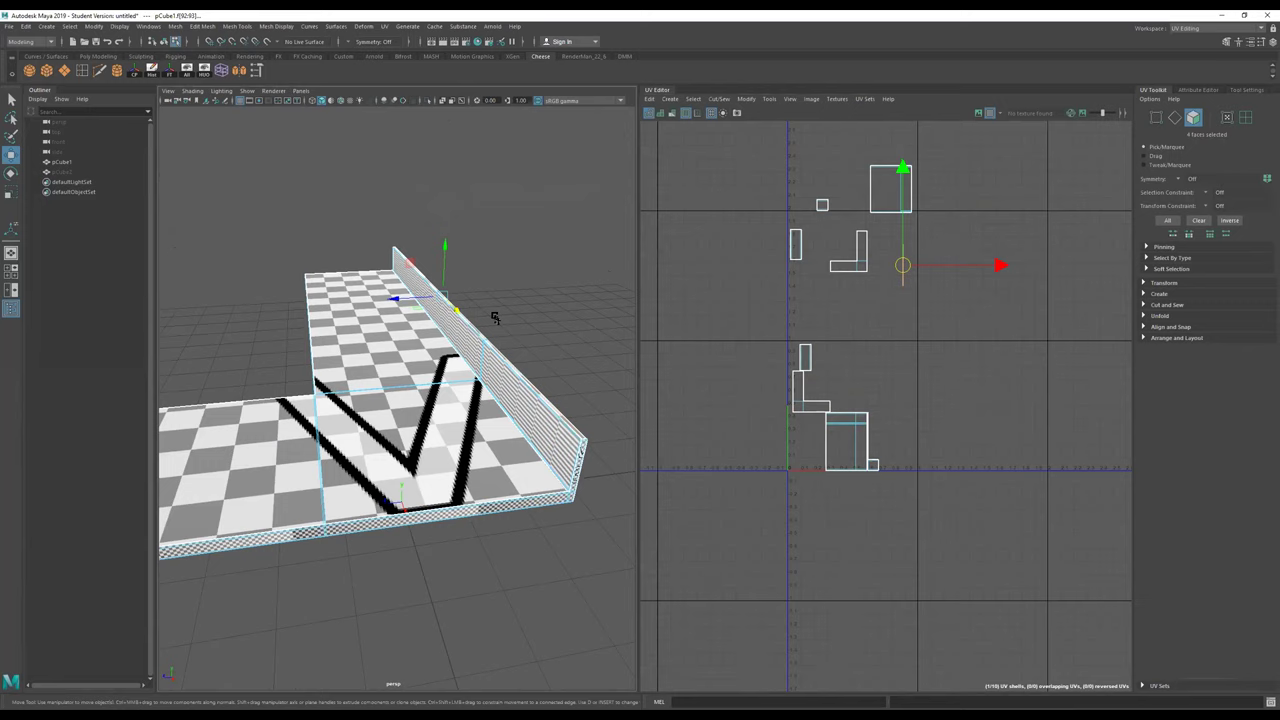
left_click(471, 357)
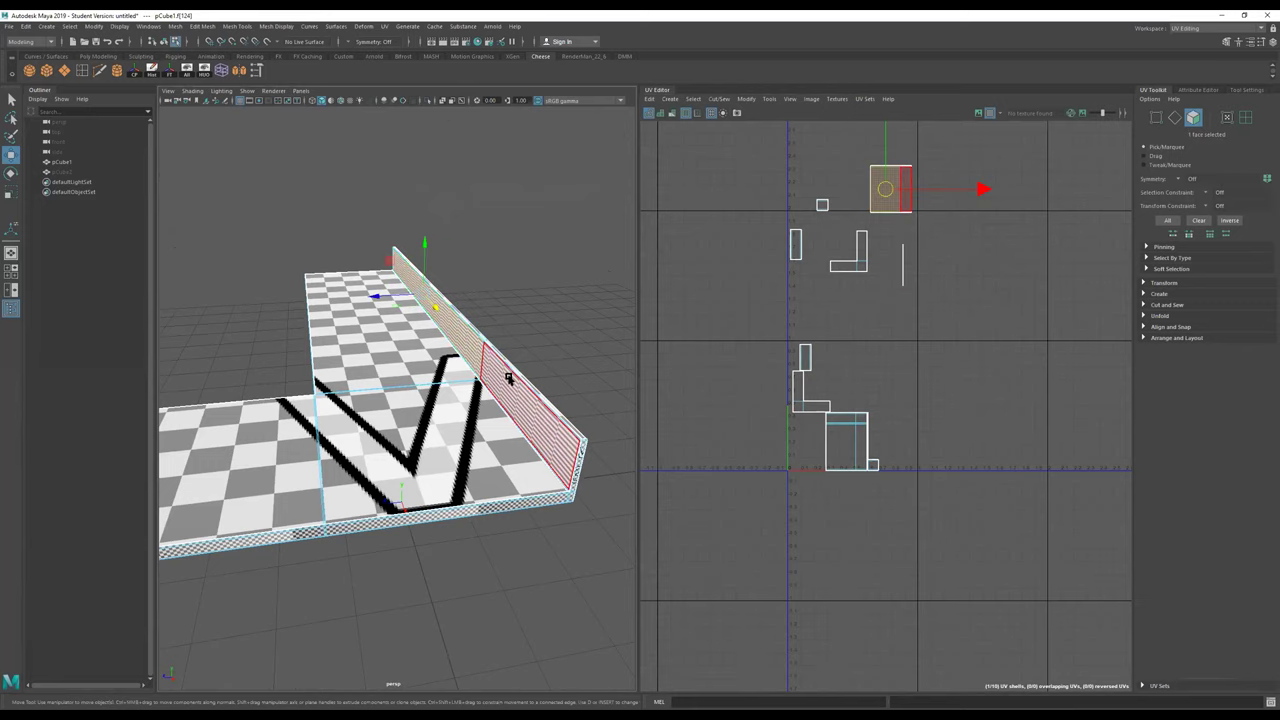
left_click(509, 378)
left_click_drag(514, 394, 630, 300, "alt")
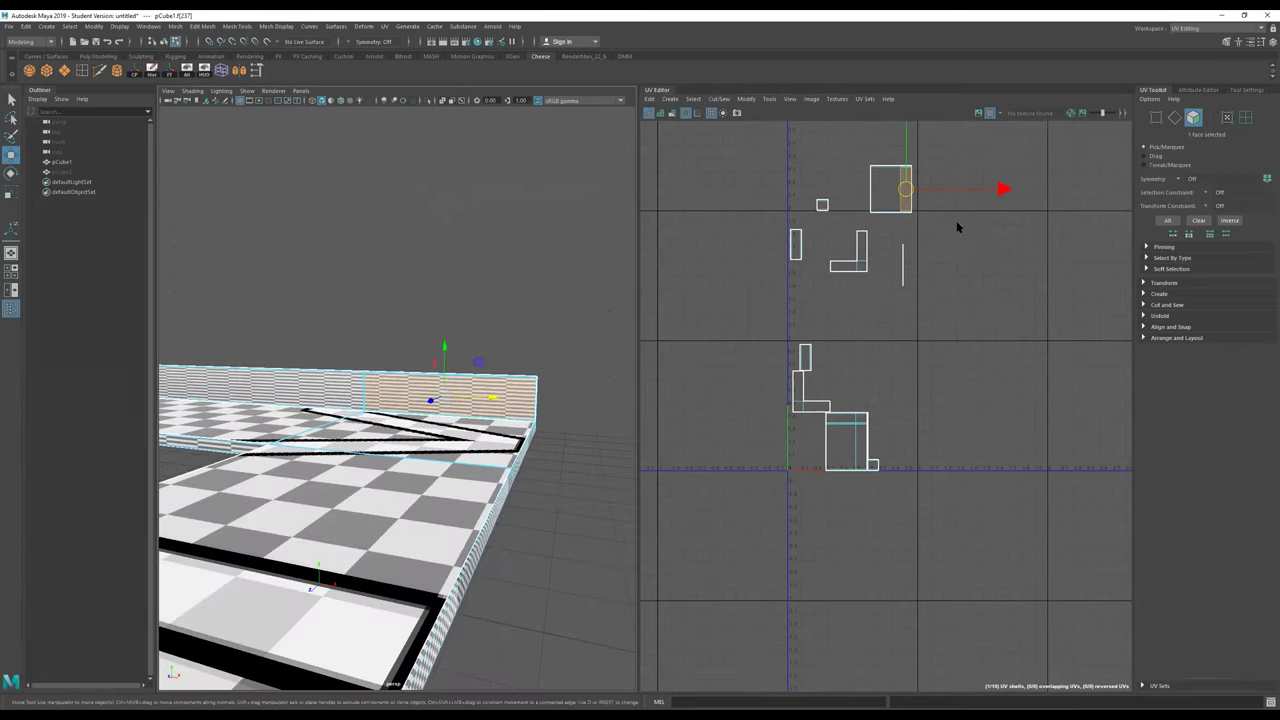
right_click_drag(480, 368, 448, 395, "alt")
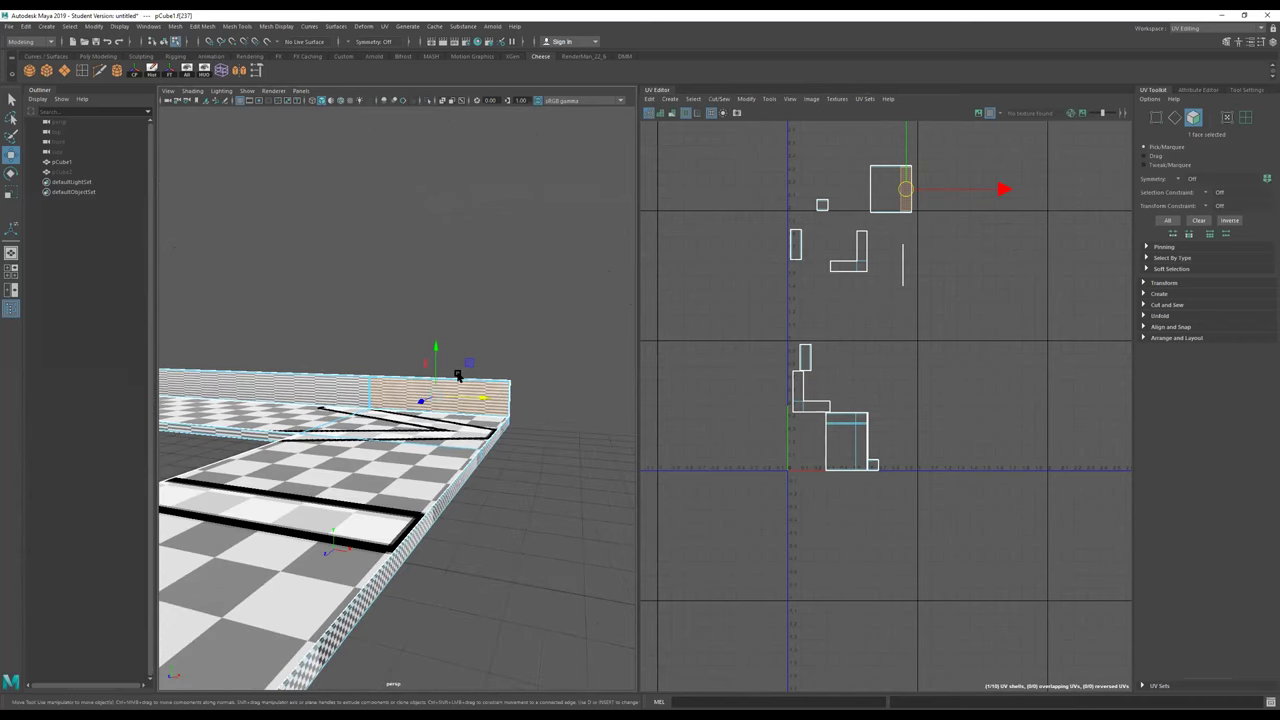
middle_click_drag(460, 374, 585, 372, "alt")
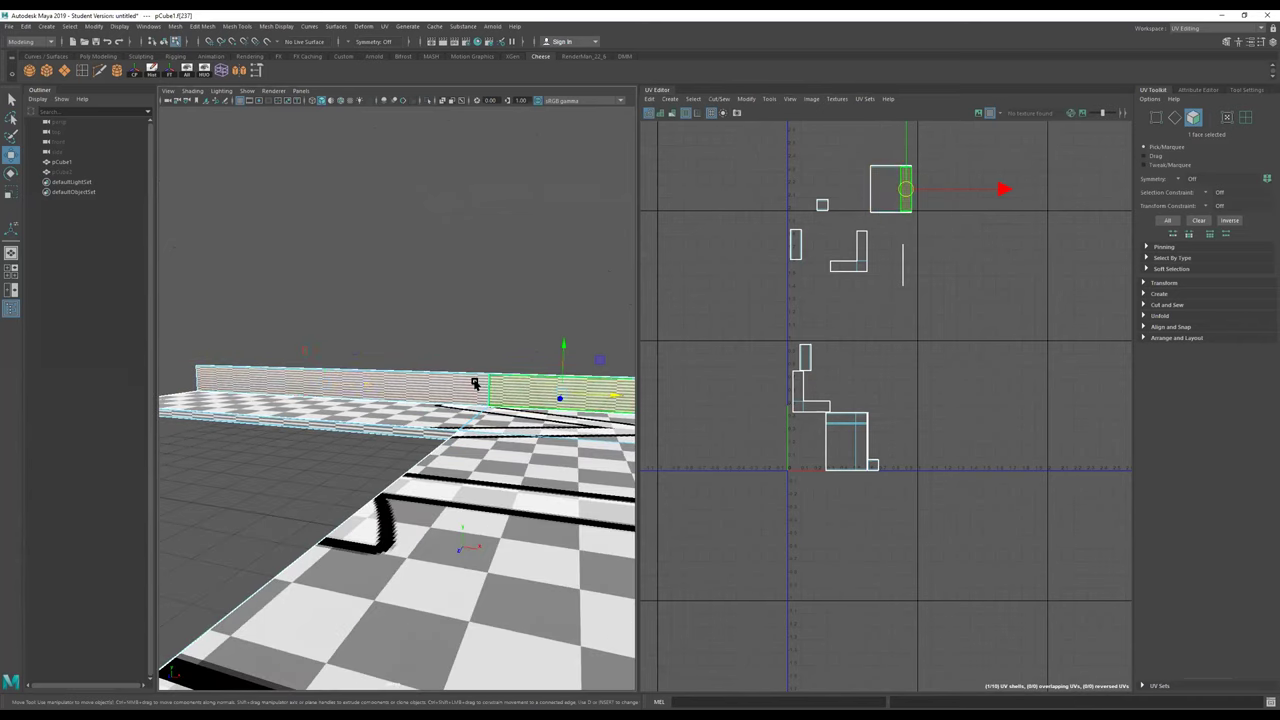
left_click(468, 383)
scroll(525, 385, "down", 5)
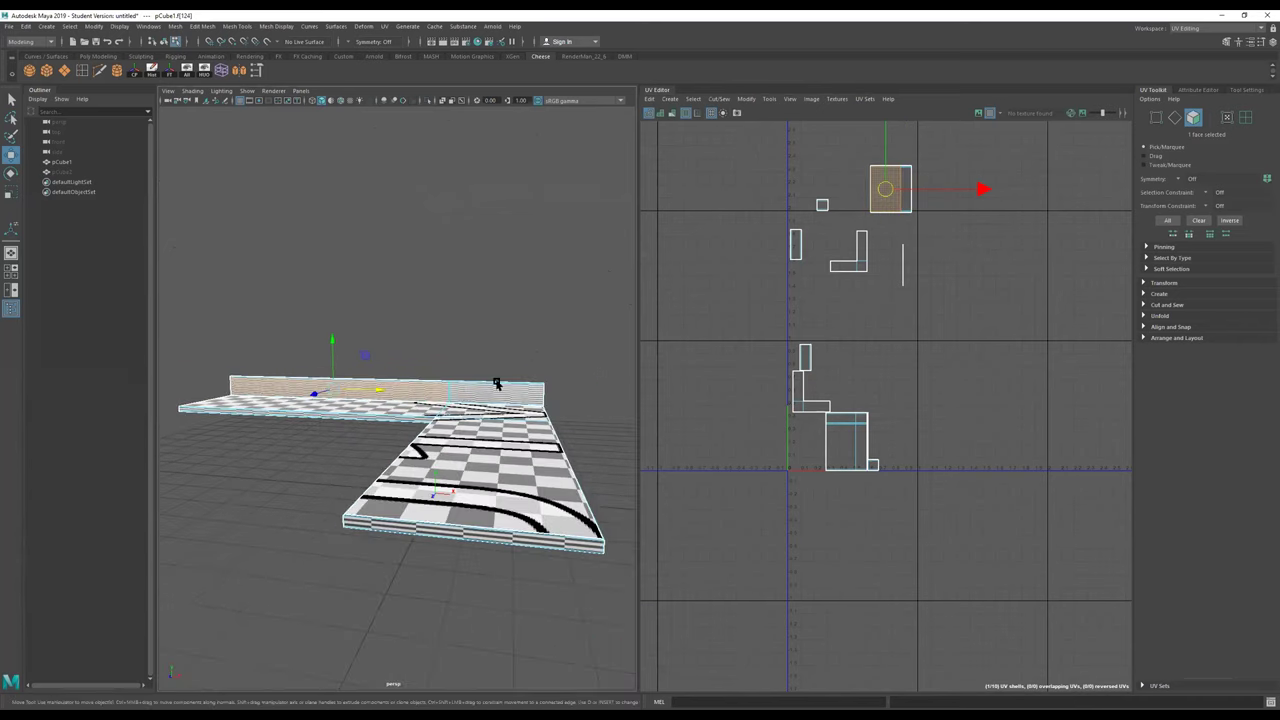
double_click(899, 200)
key("r")
left_click_drag(1010, 194, 1106, 204)
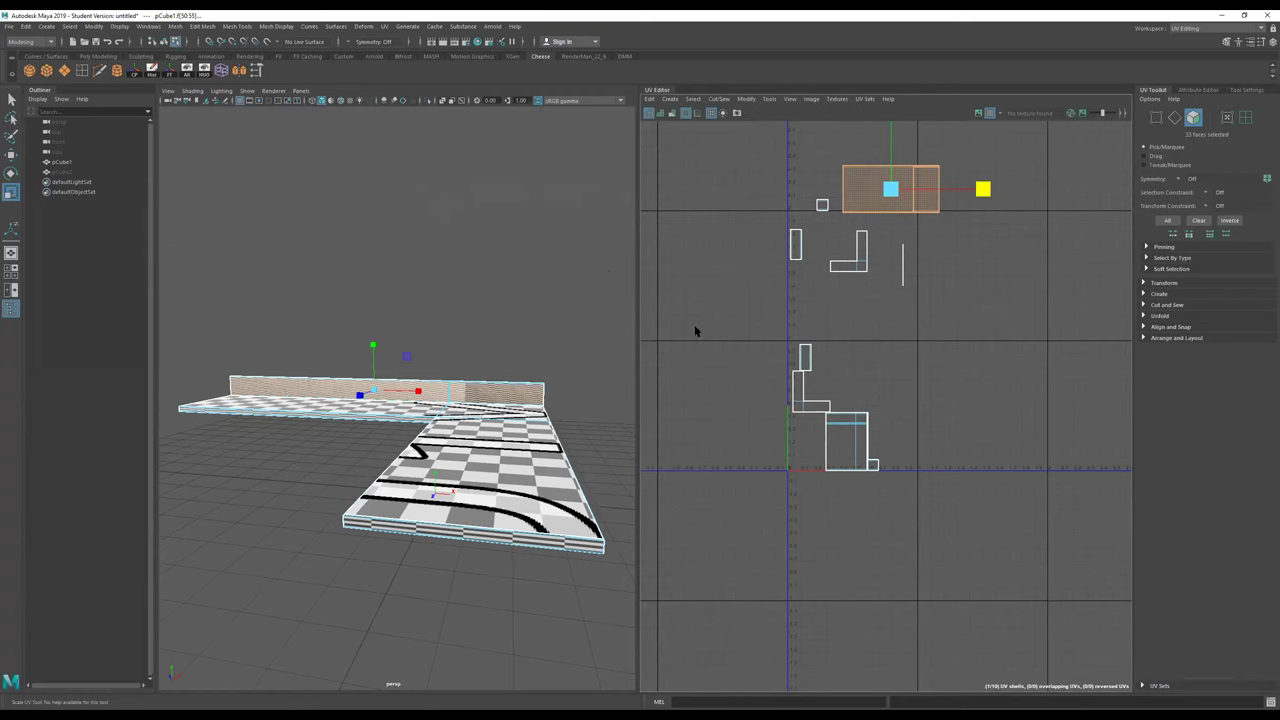
Step: Select the thin UV shell of the backsplash's narrow top faces, move it above the rectangular front-face shell and rotate it to lie horizontally
left_click_drag(496, 379, 482, 428, "alt")
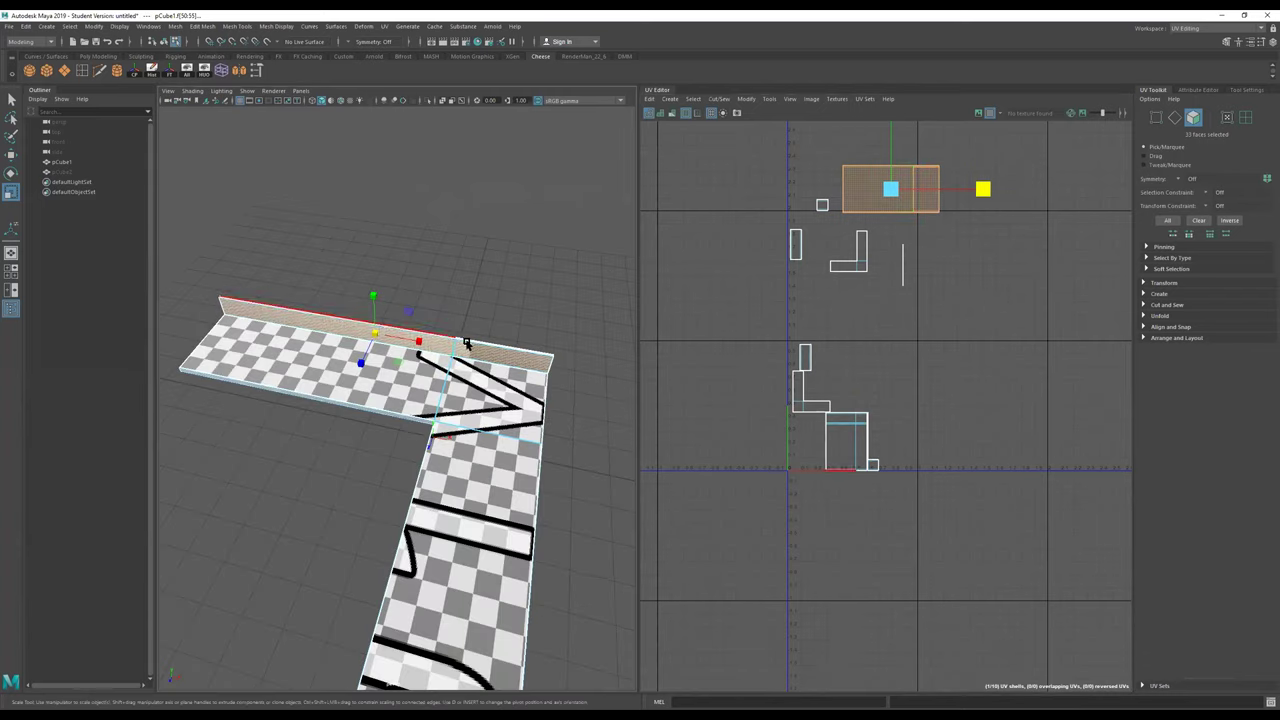
left_click_drag(922, 240, 895, 311)
key("w")
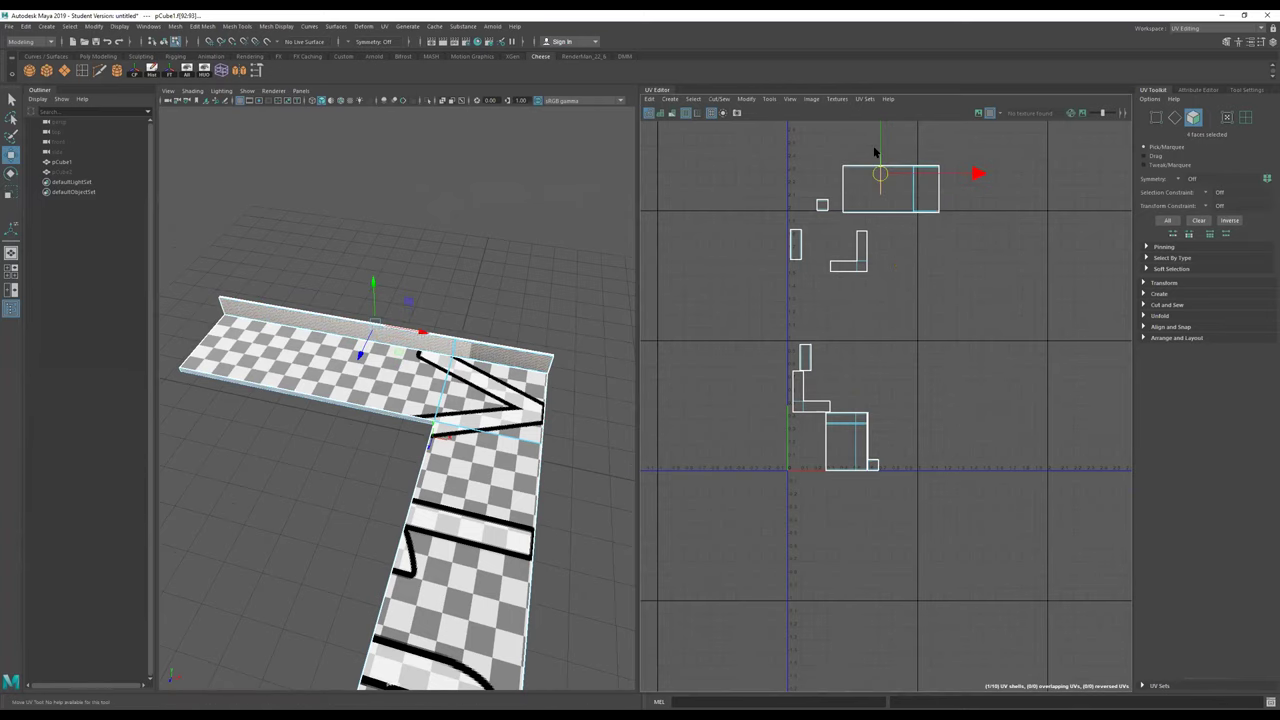
mouse_move(486, 308)
left_mouse_down("alt")
mouse_move(494, 337)
mouse_move(503, 326)
left_mouse_up("alt")
scroll(503, 300, "up", 4)
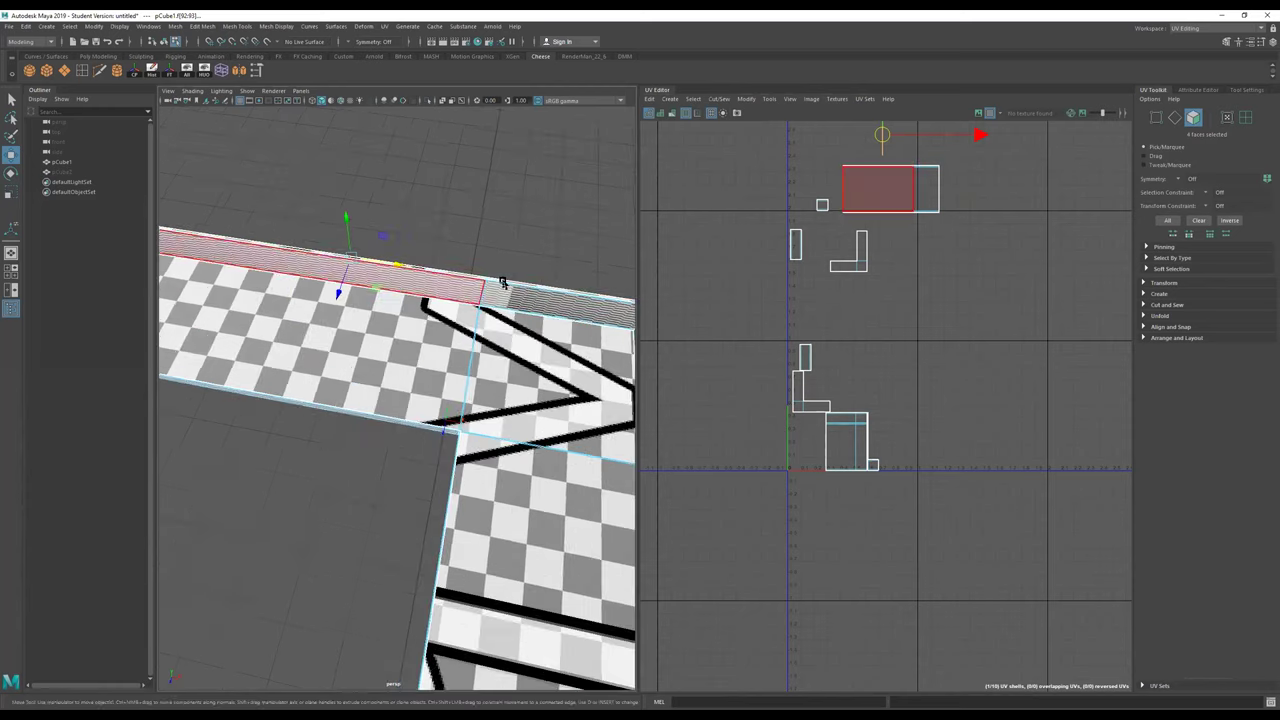
scroll(903, 248, "down", 3)
key("e")
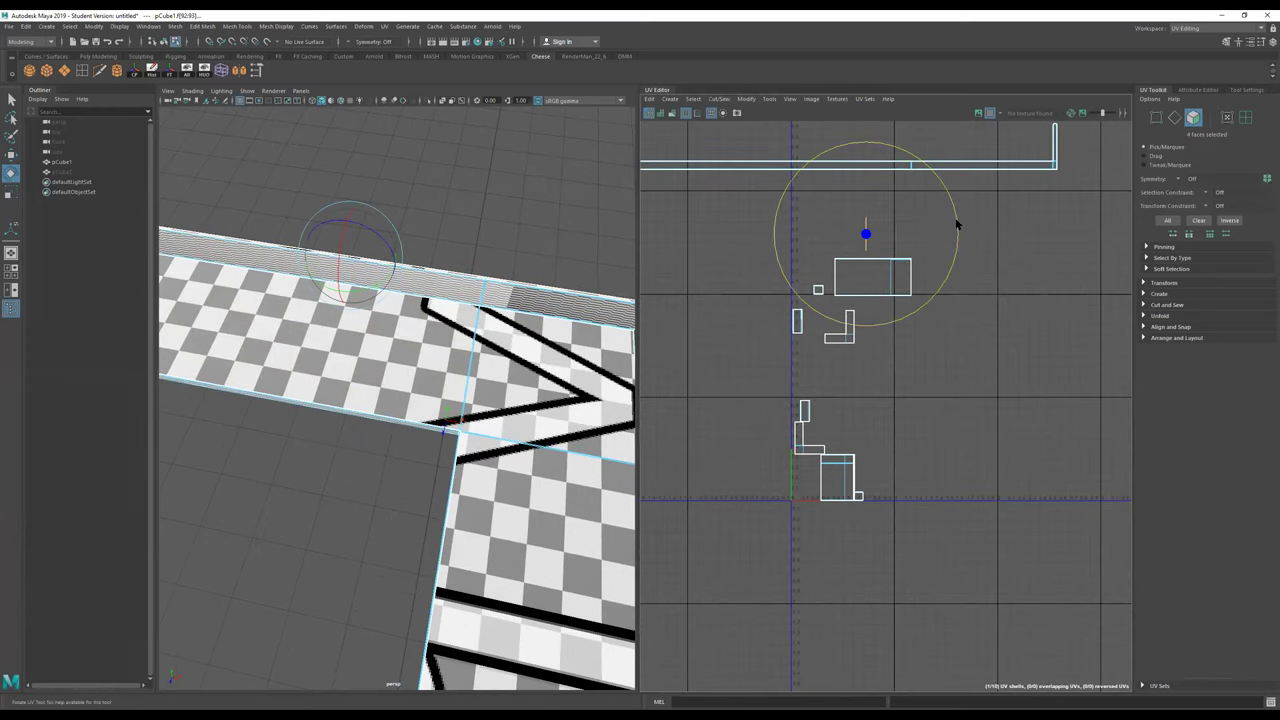
left_click_drag(945, 190, 845, 205)
scroll(860, 245, "up", 4)
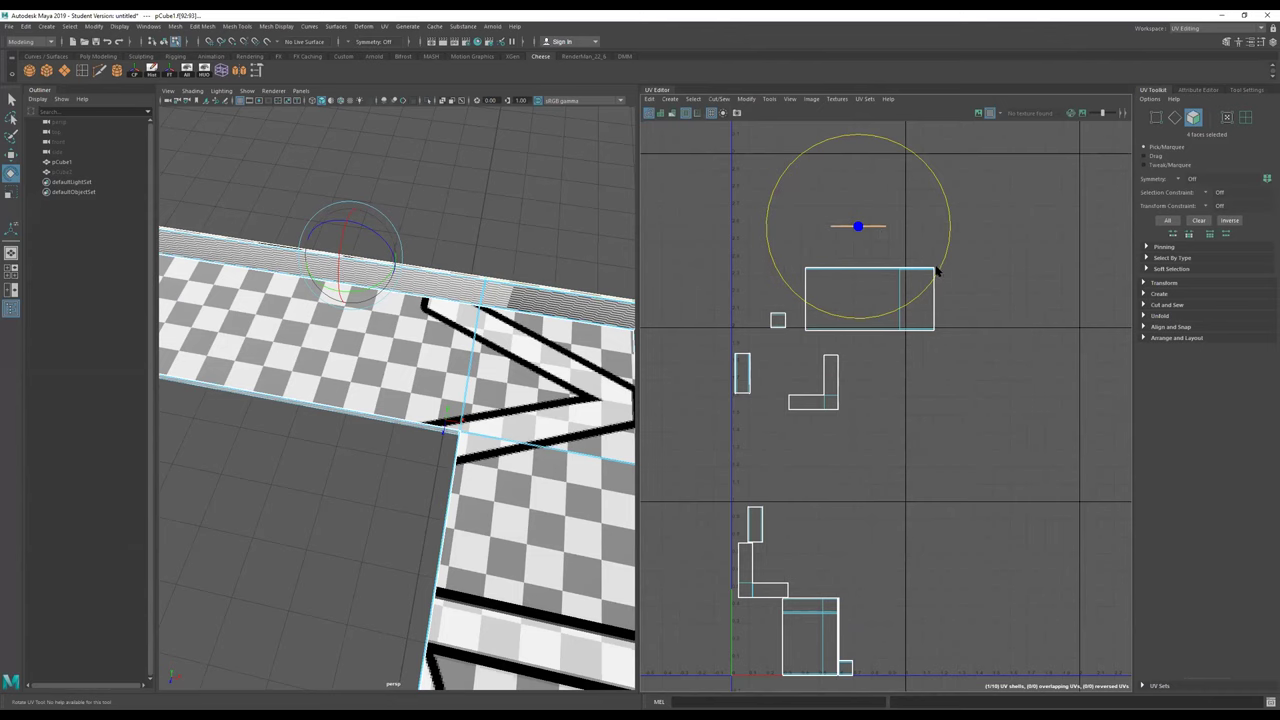
Step: Examine the checker pattern on the backsplash and countertop faces from several angles
scroll(371, 346, "down", 3)
left_click_drag(489, 315, 542, 312, "alt")
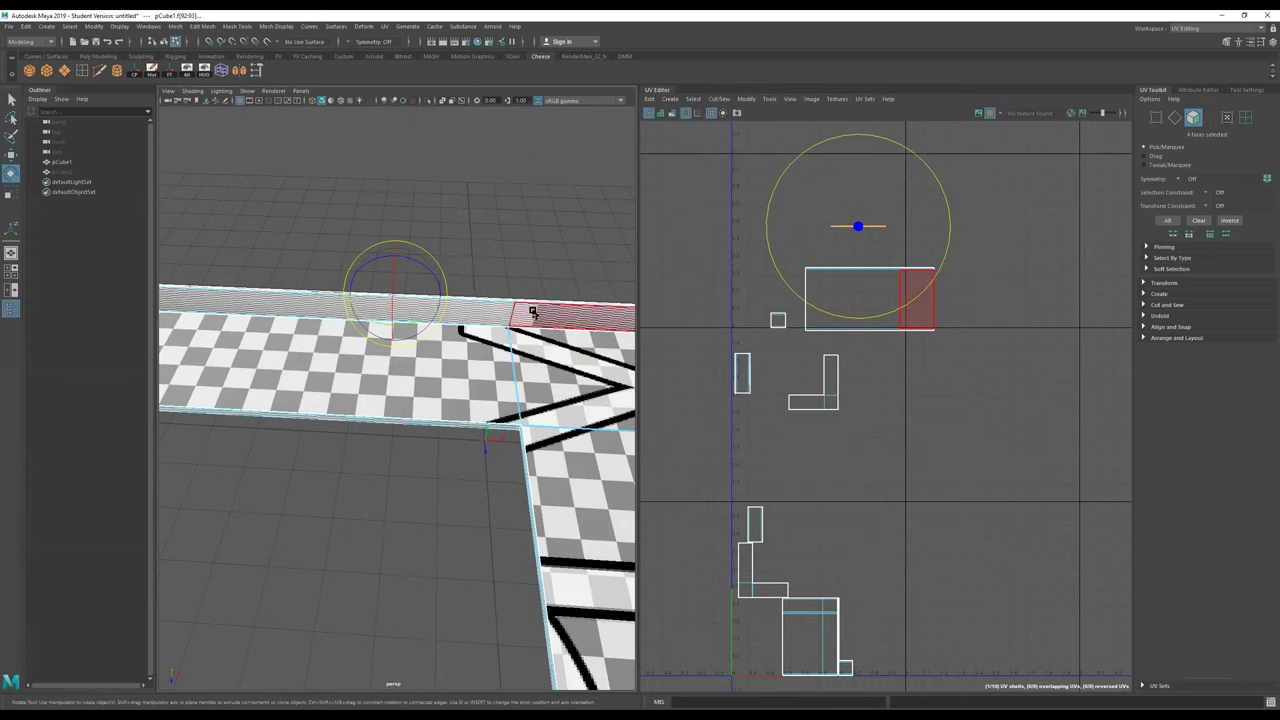
mouse_move(482, 300)
left_mouse_down("alt")
mouse_move(486, 286)
mouse_move(491, 303)
left_mouse_up("alt")
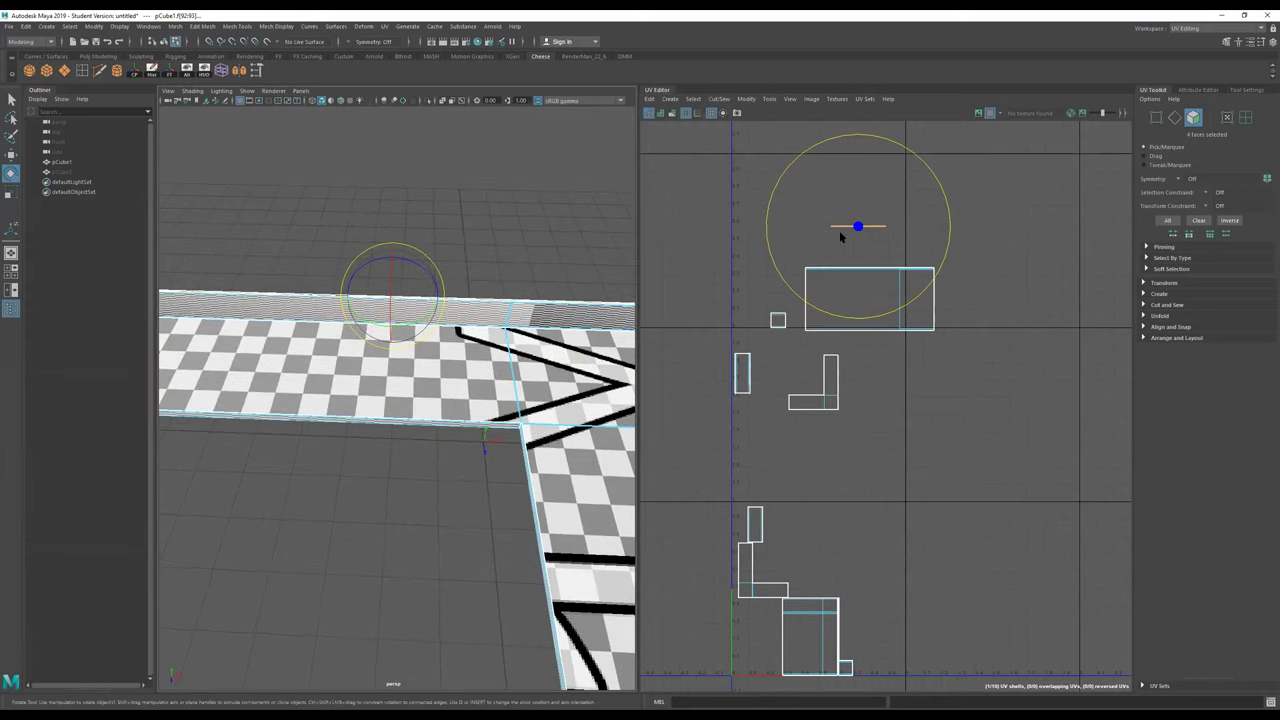
left_click_drag(445, 318, 470, 312, "alt")
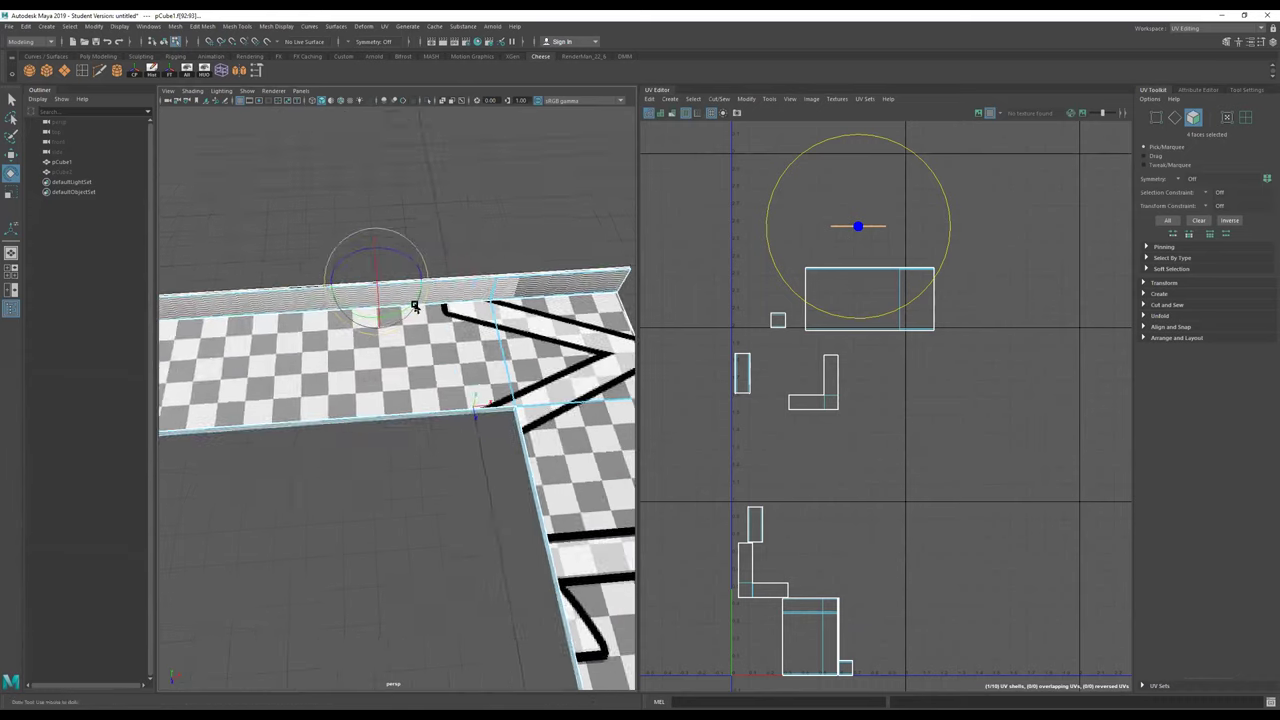
right_click_drag(470, 312, 274, 346, "alt")
left_click_drag(291, 343, 412, 322, "alt")
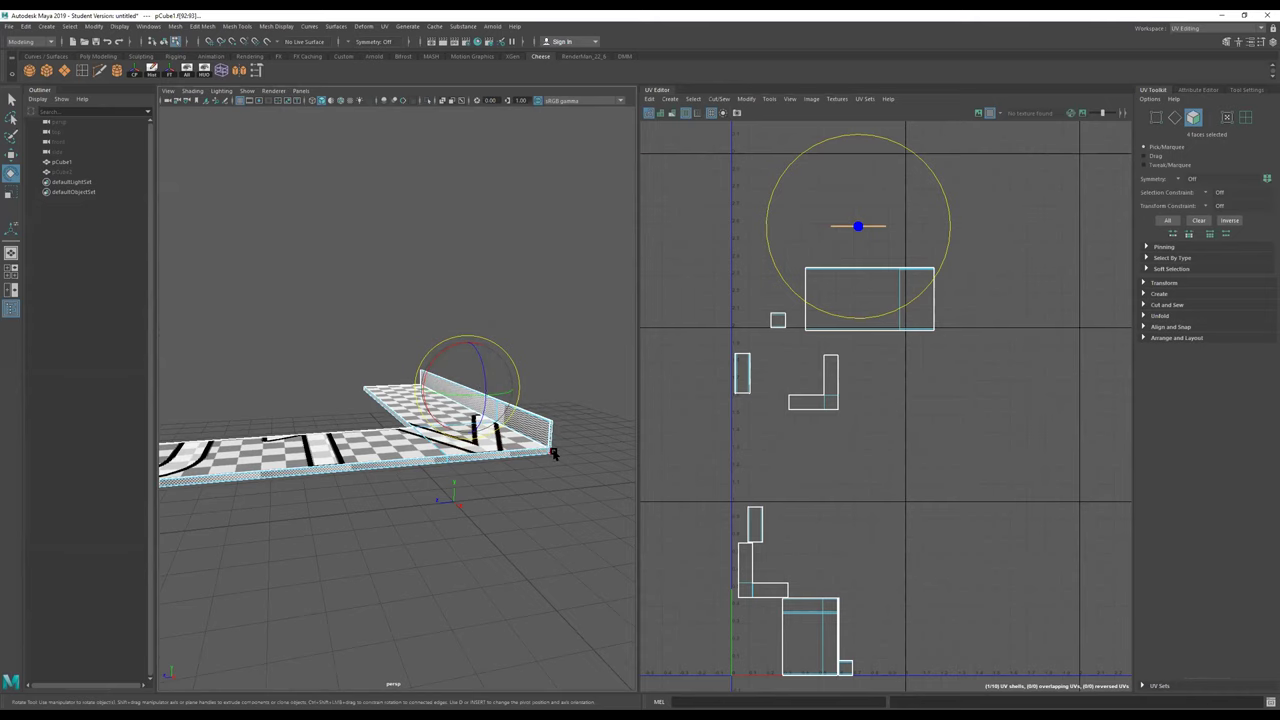
mouse_move(587, 437)
left_mouse_down("alt")
mouse_move(432, 437)
mouse_move(608, 440)
left_mouse_up("alt")
left_click_drag(584, 515, 540, 472, "alt")
Step: Select the four UV shells remaining in the 0–1 tile and move them together below the tile
left_click_drag(924, 482, 707, 681)
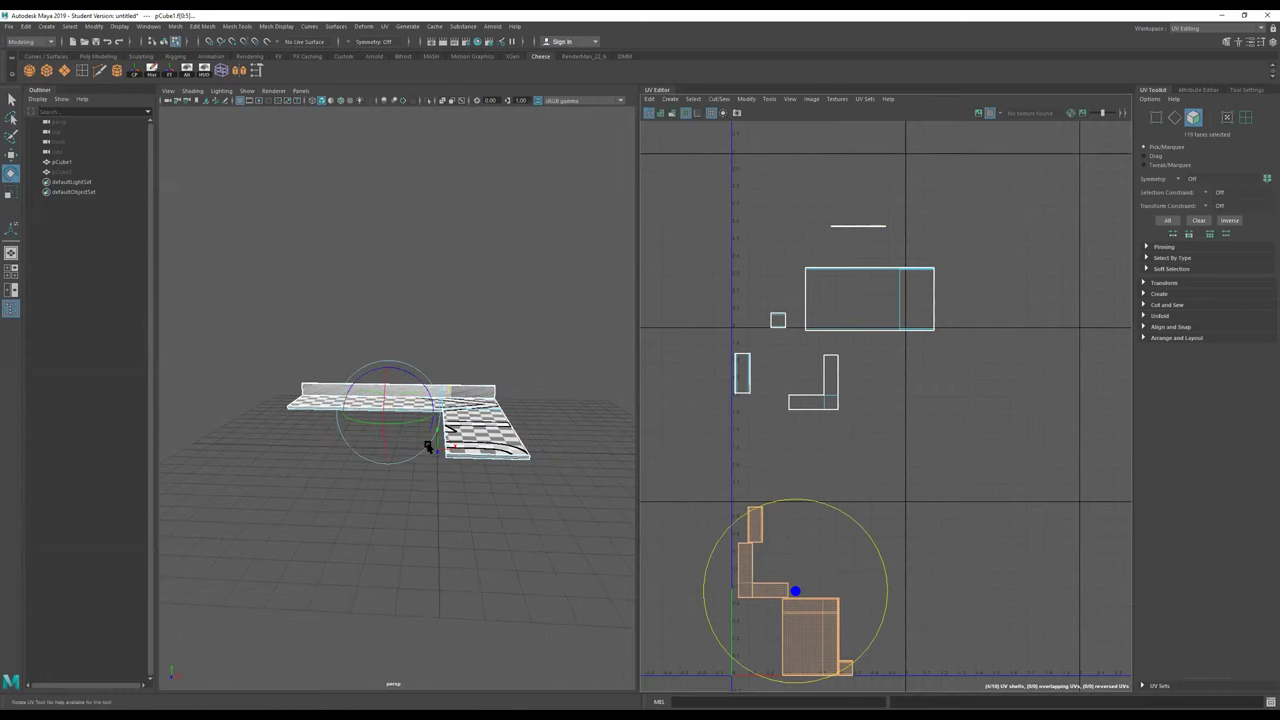
left_click_drag(428, 443, 457, 471, "alt")
right_click_drag(457, 471, 643, 463, "alt")
left_click_drag(643, 463, 520, 420, "alt")
scroll(804, 553, "down", 3)
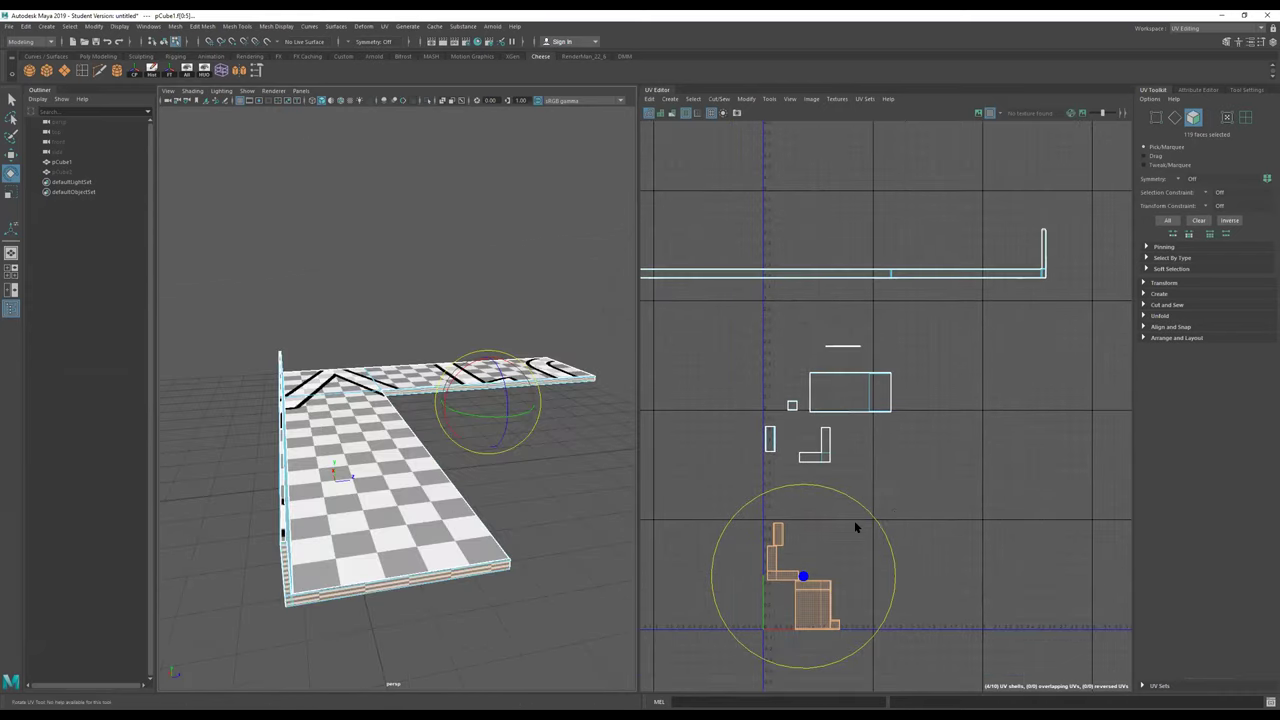
left_click_drag(912, 501, 711, 672)
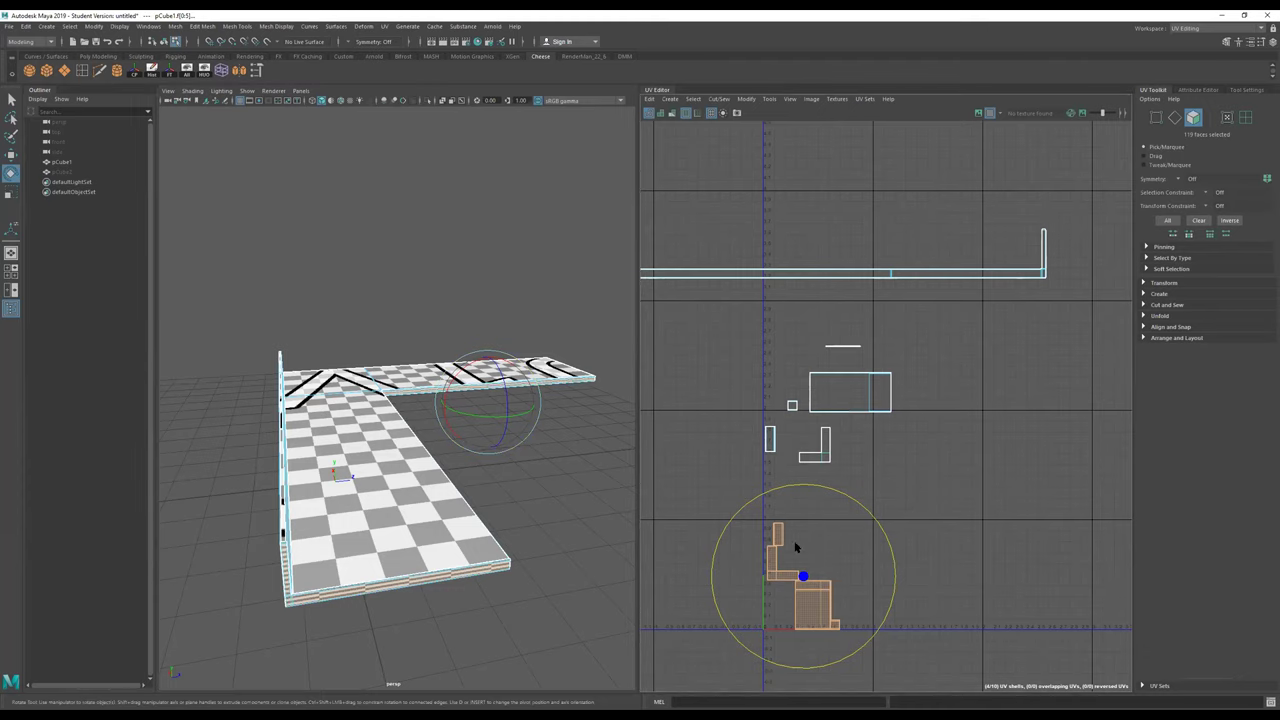
left_click_drag(461, 456, 491, 514, "alt")
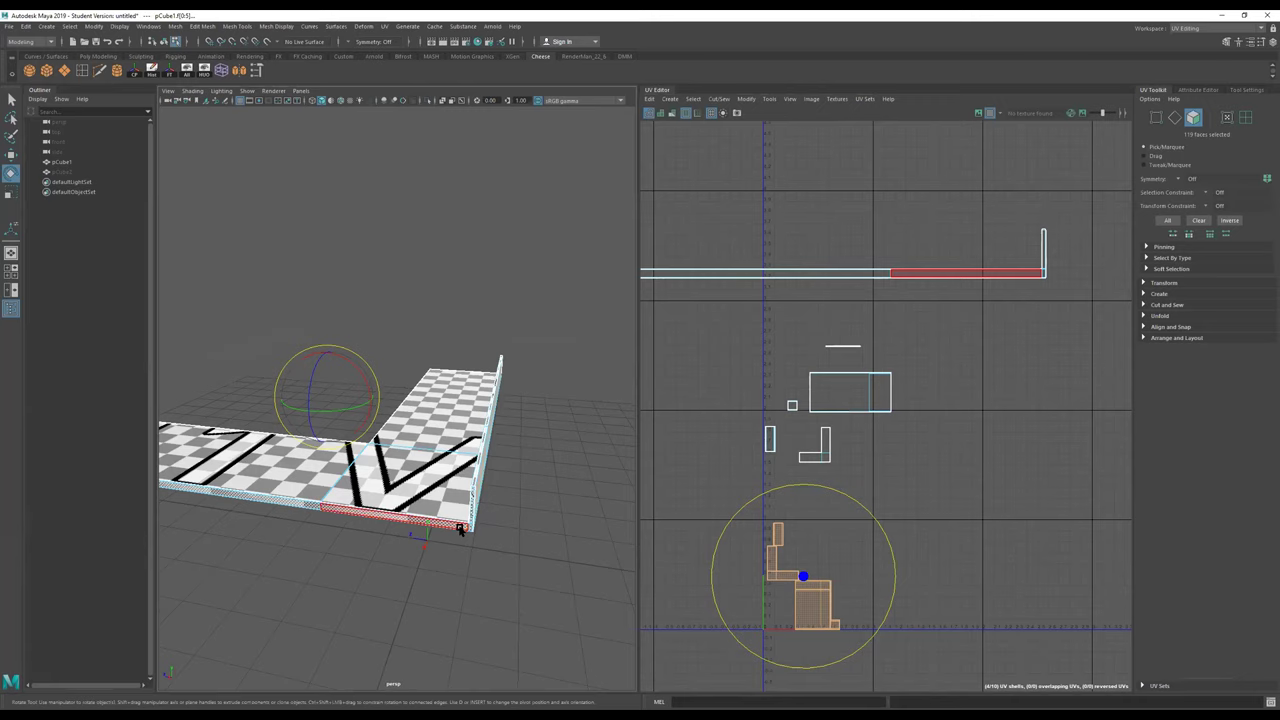
left_click_drag(448, 528, 548, 531, "alt")
scroll(917, 466, "down", 1)
middle_click_drag(917, 466, 1043, 451, "alt")
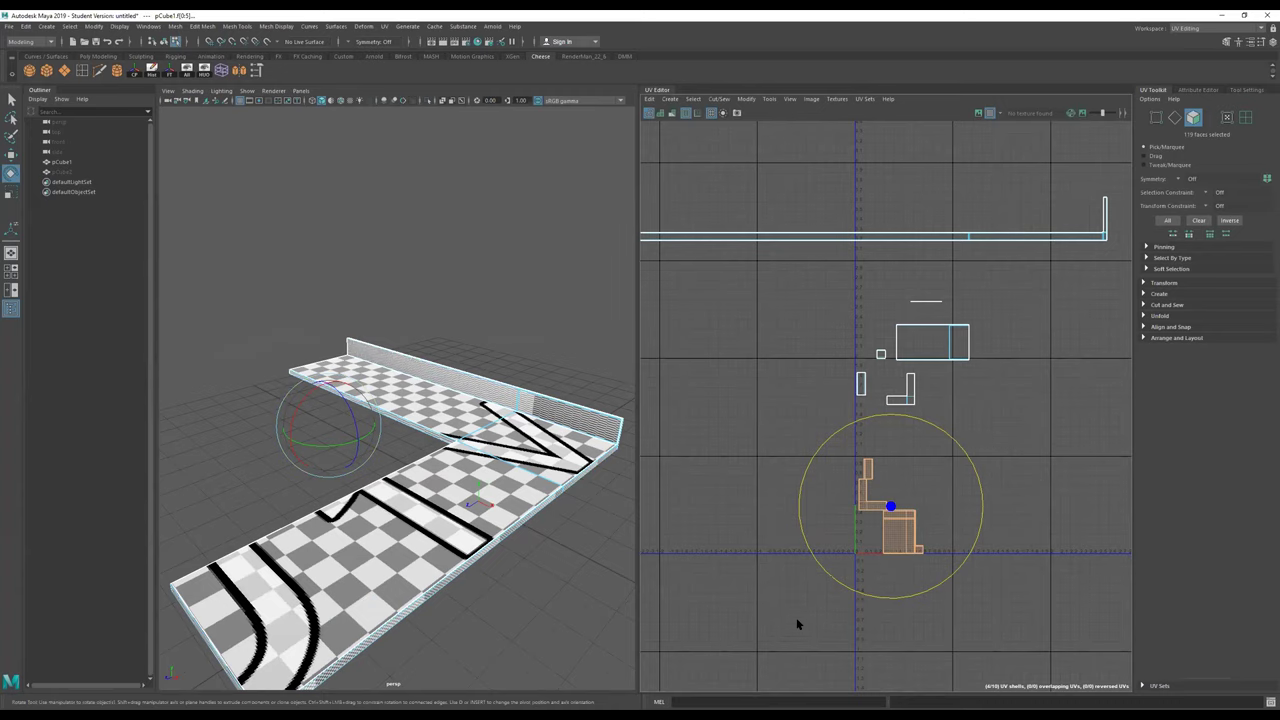
key("w")
left_click_drag(893, 410, 919, 613)
mouse_move(937, 414)
middle_mouse_down("alt")
mouse_move(966, 449)
mouse_move(943, 420)
middle_mouse_up("alt")
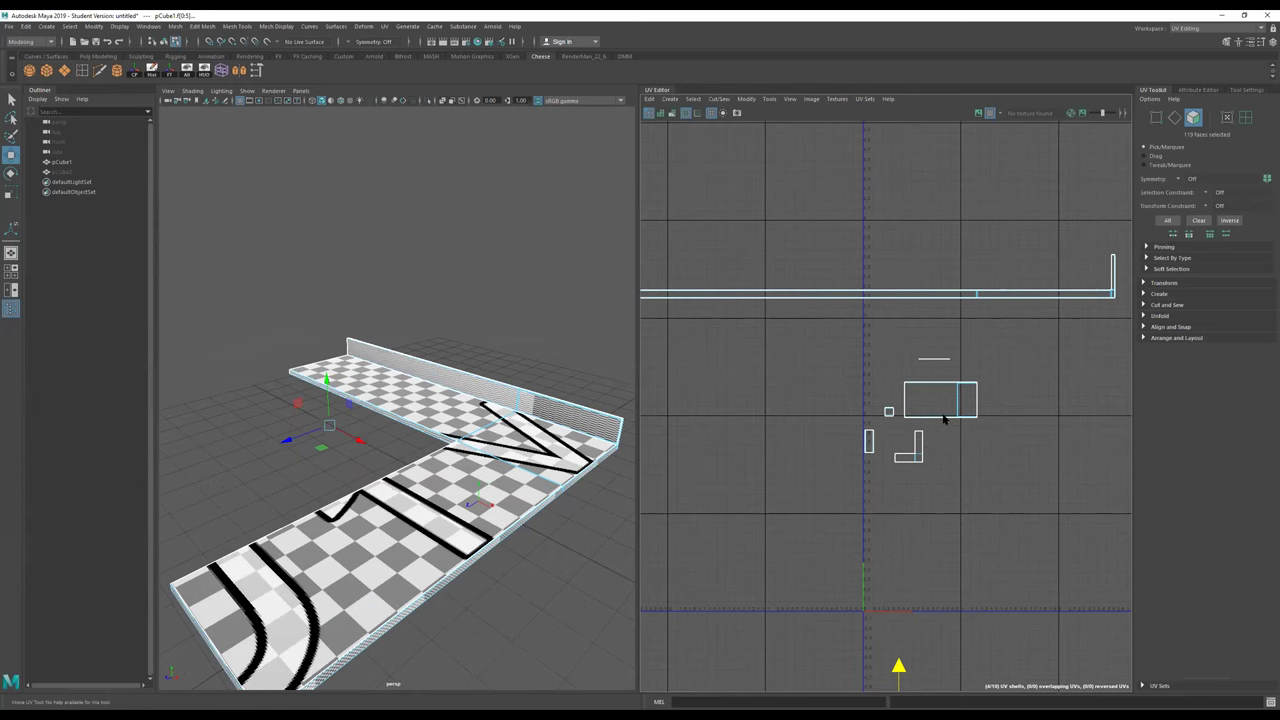
Step: Select the L-shaped UV shell of the countertop's top faces, scale it up uniformly and move it above the long strip shell
left_click(913, 460)
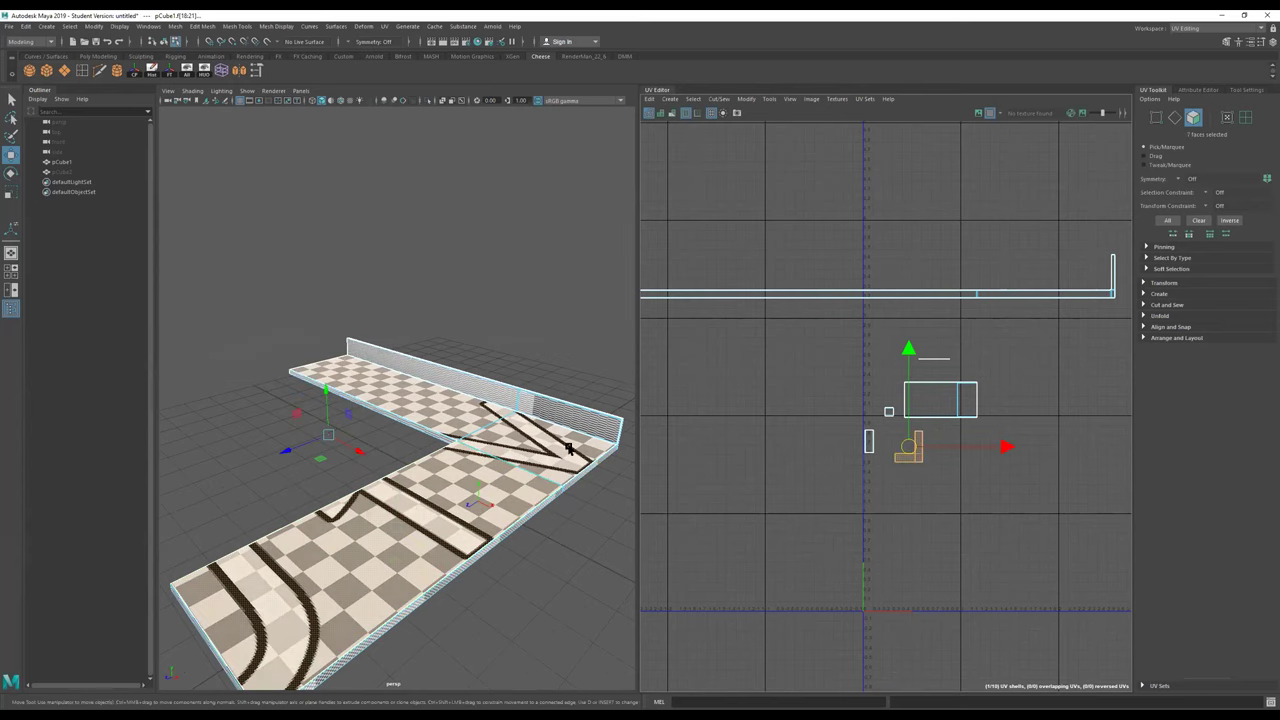
key("r")
left_click_drag(913, 452, 1186, 481)
key("w")
scroll(976, 450, "down", 3)
left_click_drag(943, 450, 940, 315)
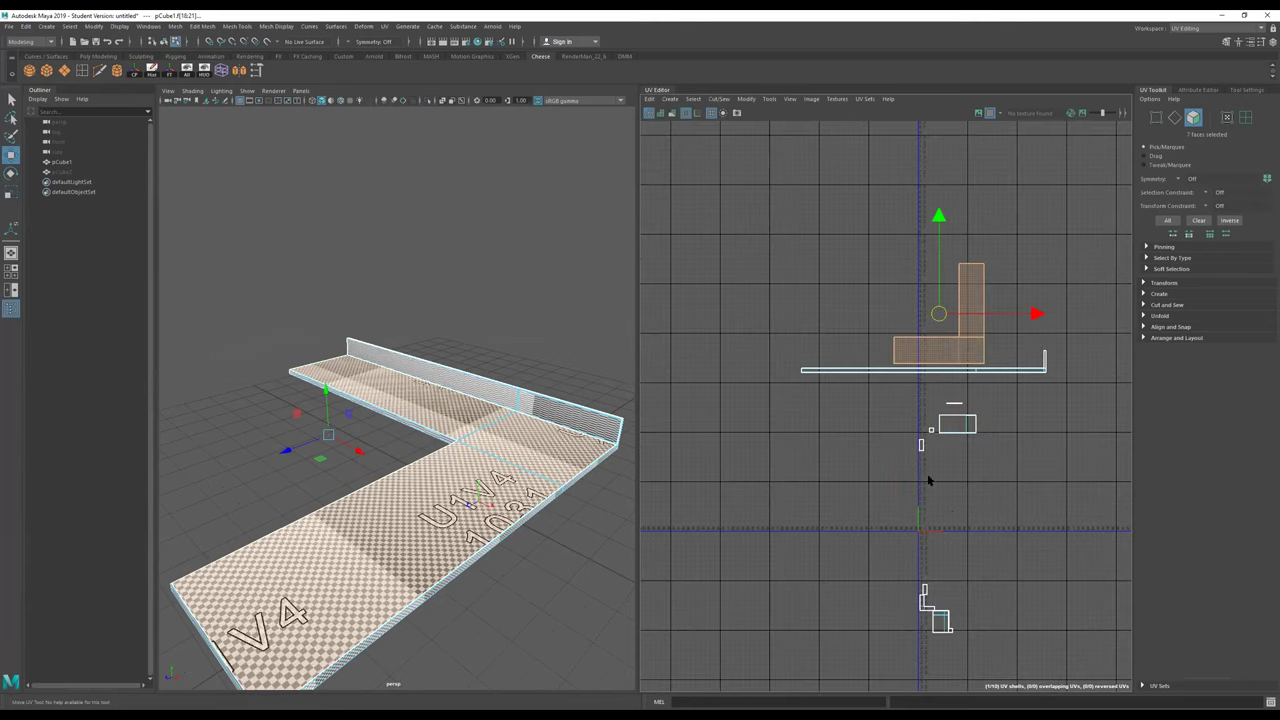
Step: Inspect the checker pattern on the countertop's top around the inner corner and scale the L-shaped UV shell down slightly and uniformly
left_click_drag(425, 484, 410, 546, "alt")
scroll(466, 512, "up", 4)
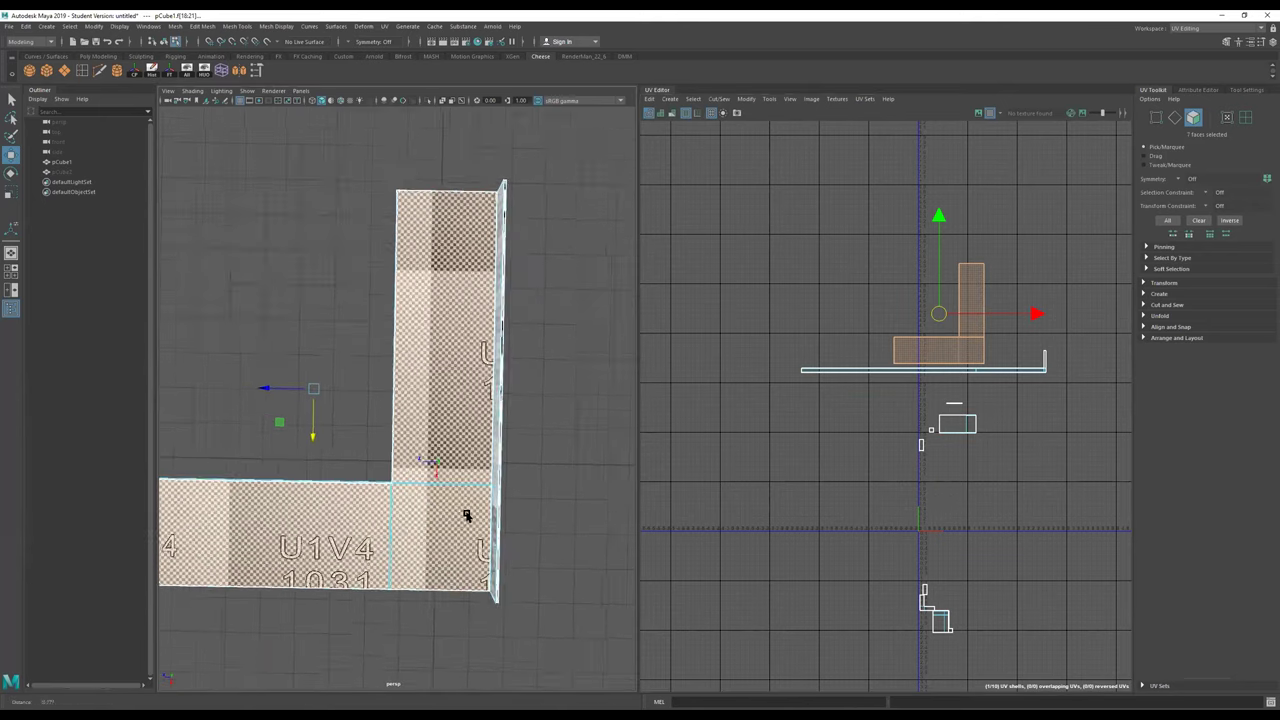
left_click_drag(466, 509, 466, 491, "alt")
middle_click_drag(466, 491, 534, 405, "alt")
left_click_drag(543, 430, 525, 454, "alt")
right_click_drag(440, 496, 630, 466, "alt")
middle_click_drag(465, 404, 445, 370, "alt")
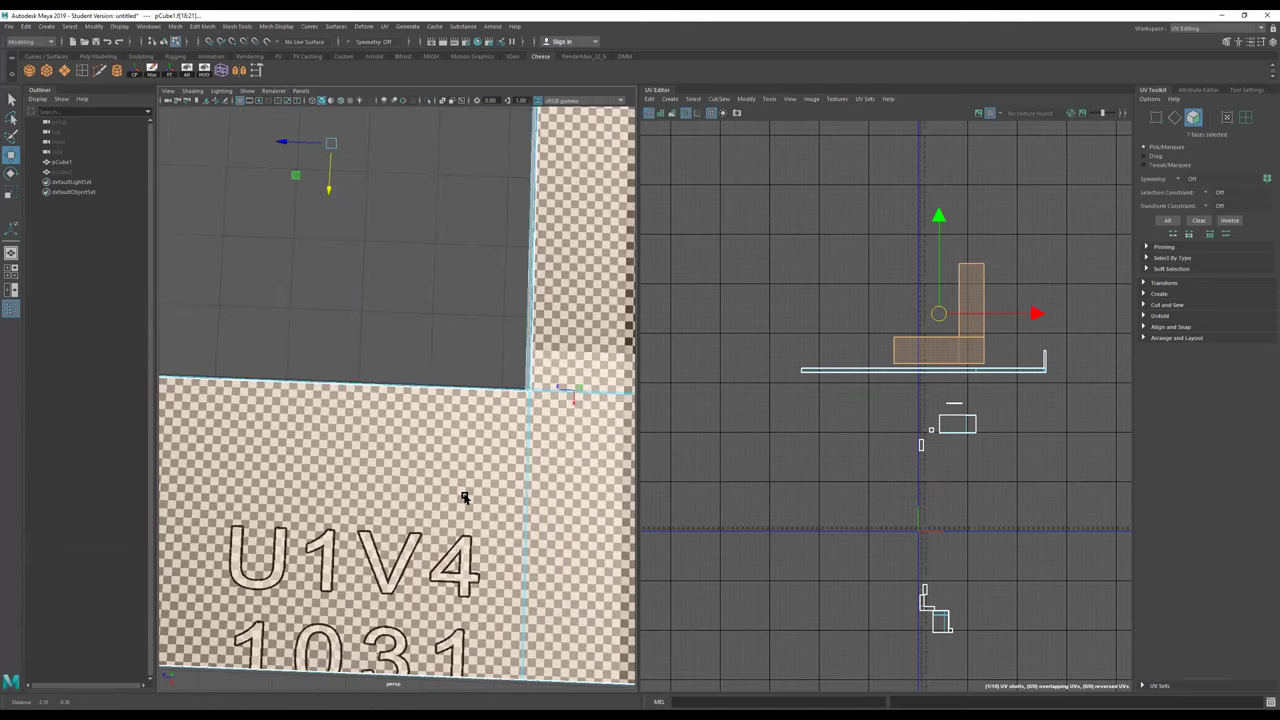
left_click_drag(465, 497, 463, 496, "alt")
scroll(912, 325, "up", 5)
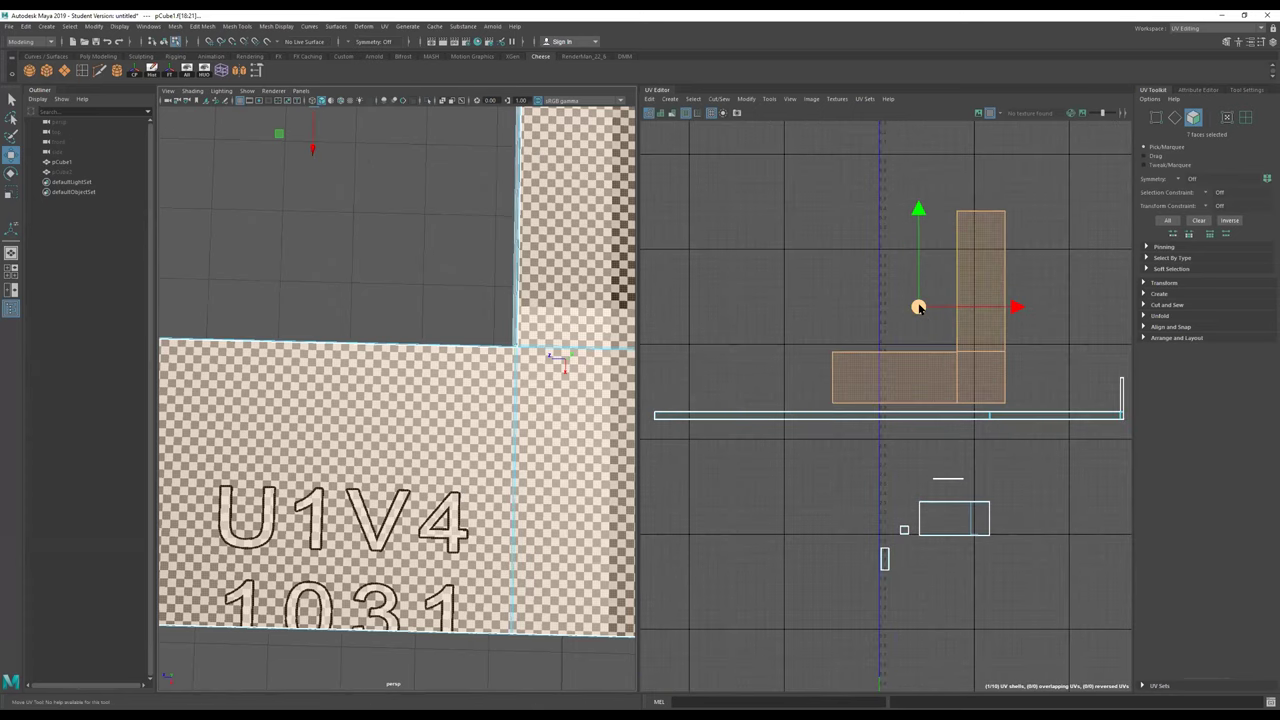
key("r")
mouse_move(924, 307)
left_mouse_down()
mouse_move(980, 317)
mouse_move(918, 310)
left_mouse_up()
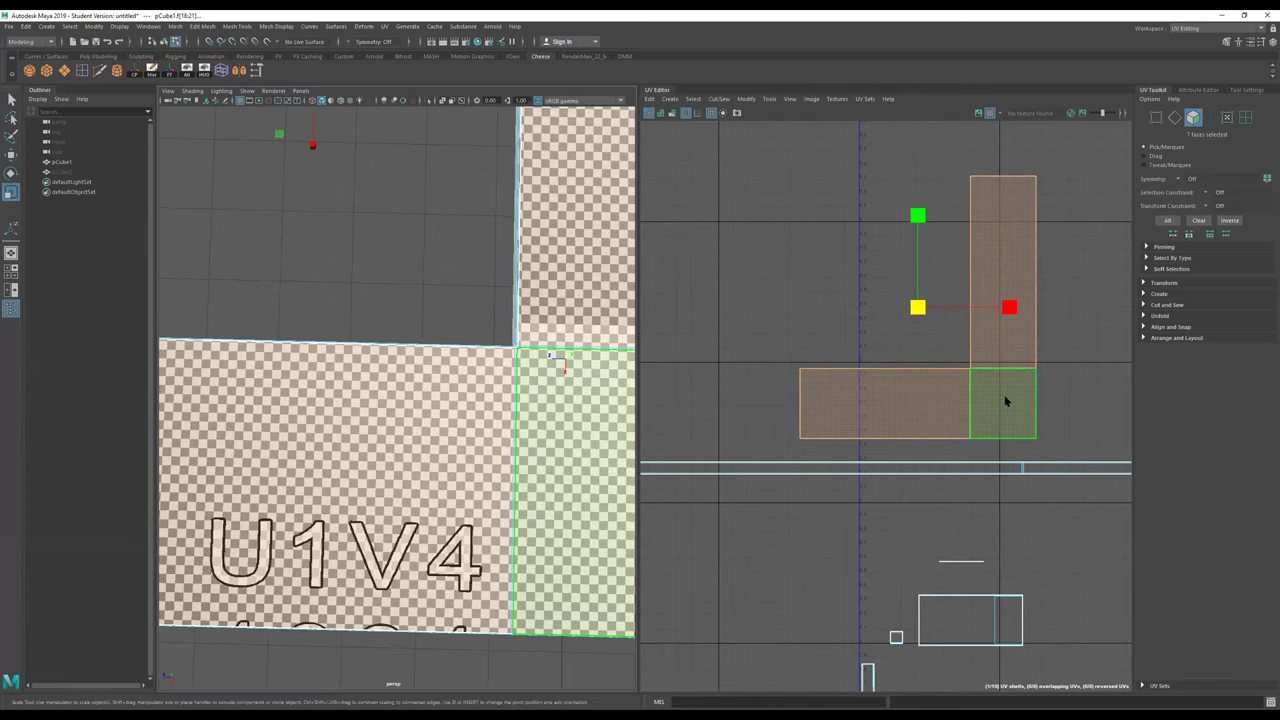
Step: Select the entire long strip UV shell of the countertop's outer side faces and fine-tune its vertical scale for square checkers
scroll(975, 399, "down", 5)
right_click_drag(551, 445, 389, 457, "alt")
right_click_drag(533, 413, 440, 454, "alt")
left_click_drag(440, 454, 463, 442, "alt")
left_click(463, 442)
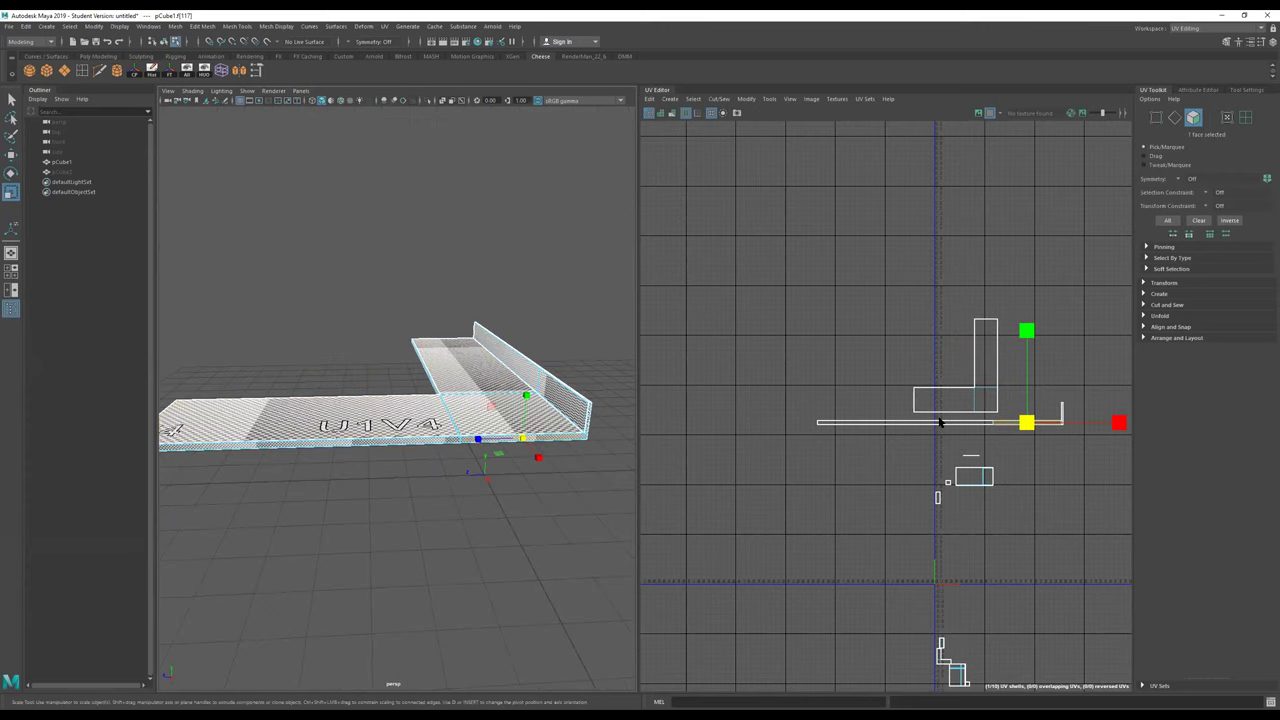
left_click_drag(491, 449, 480, 437, "alt")
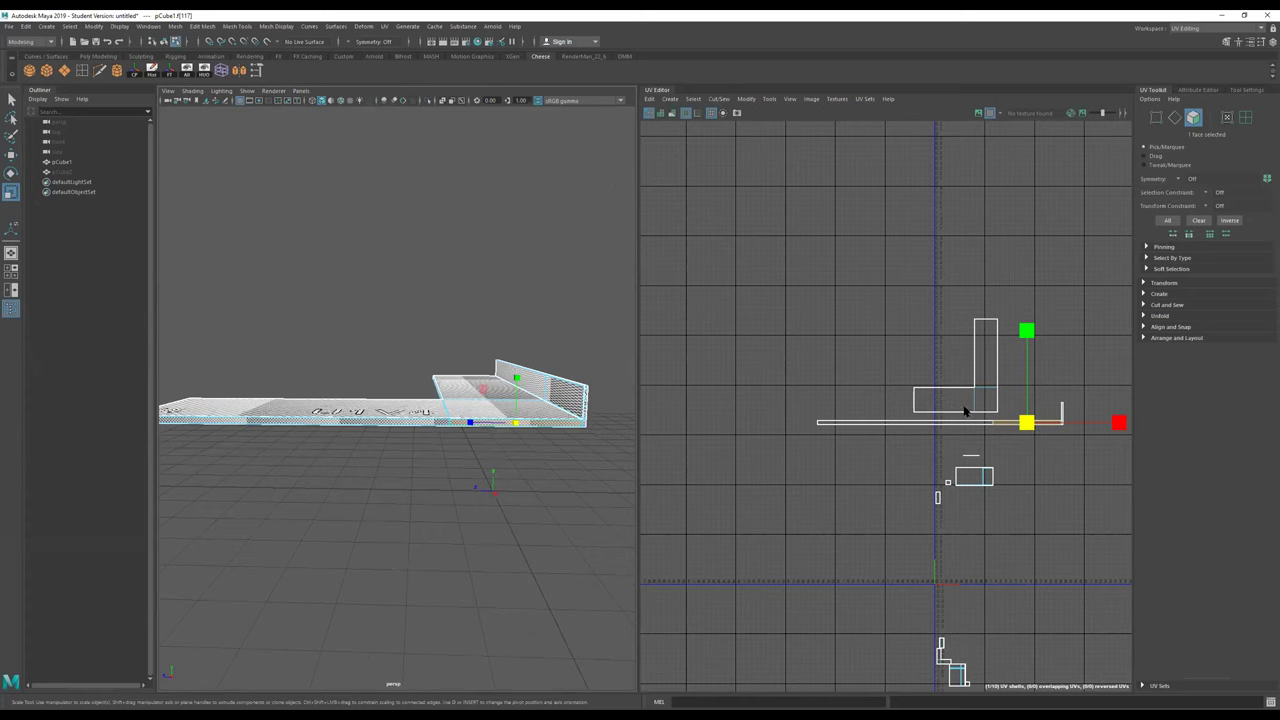
scroll(889, 429, "up", 2)
double_click(889, 429)
key("f")
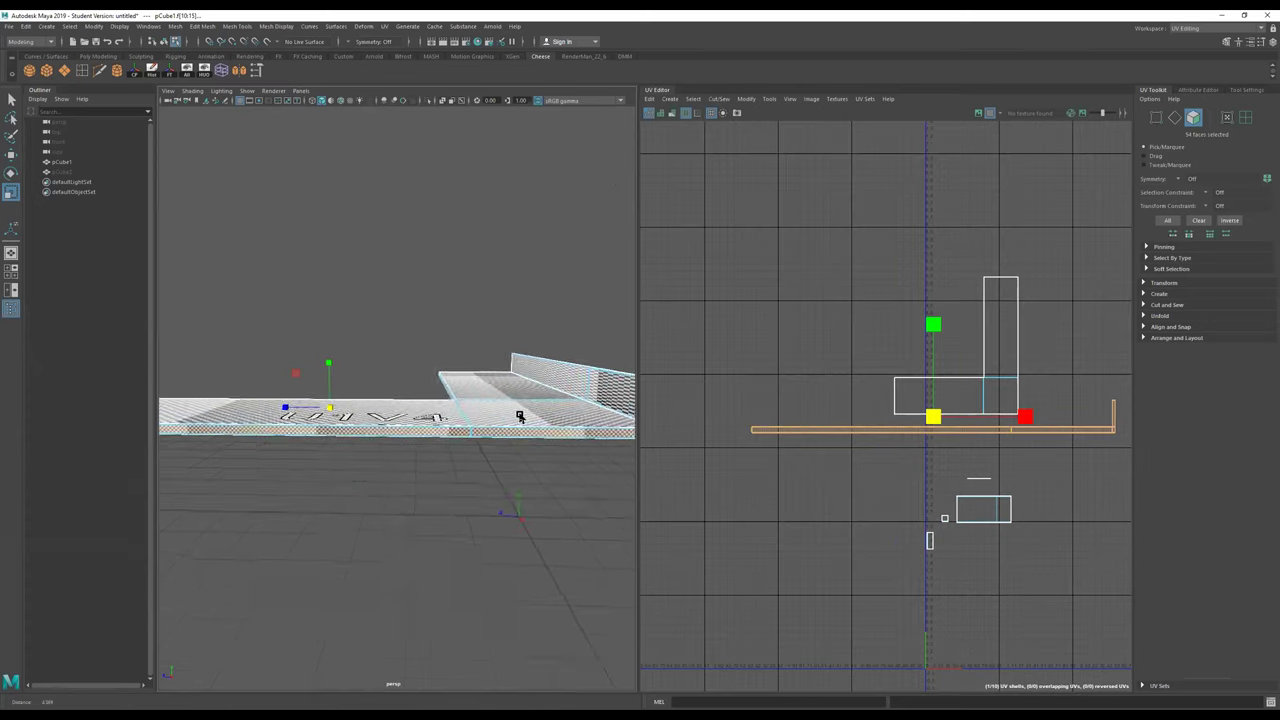
right_click_drag(688, 404, 746, 398, "alt")
left_click_drag(456, 443, 449, 432, "alt")
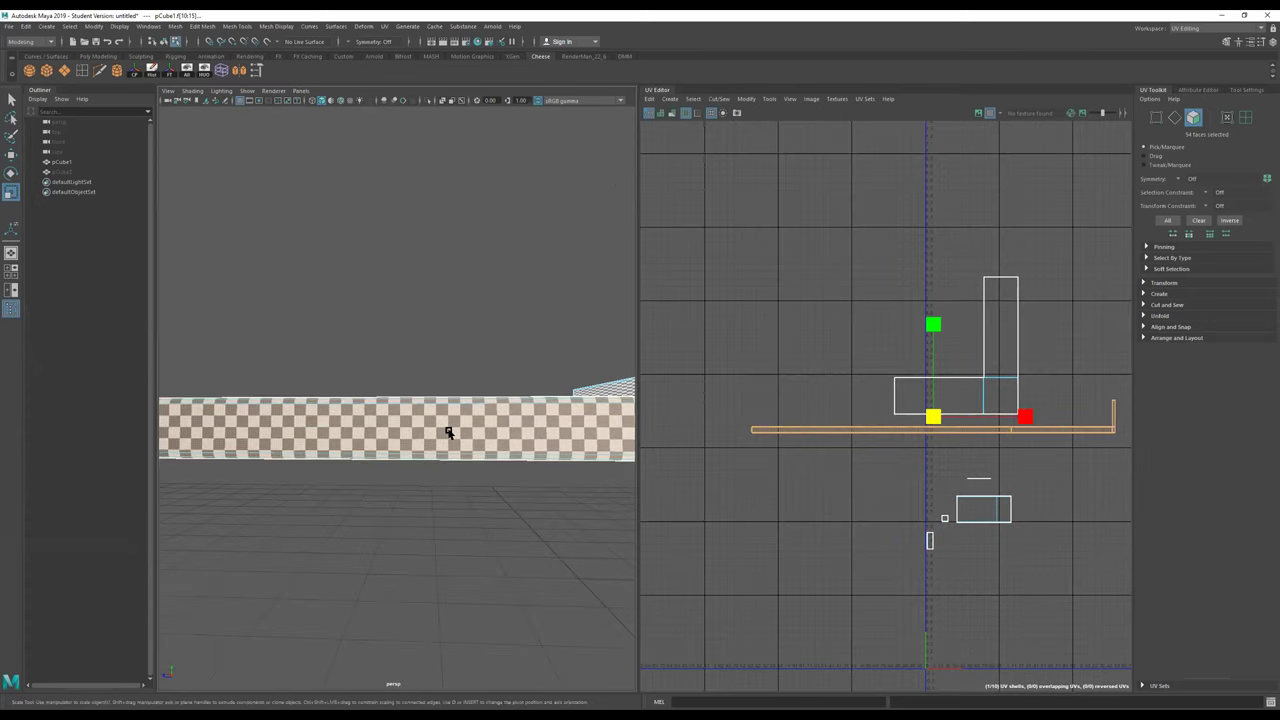
left_click_drag(935, 330, 916, 272)
key("ctrl+z")
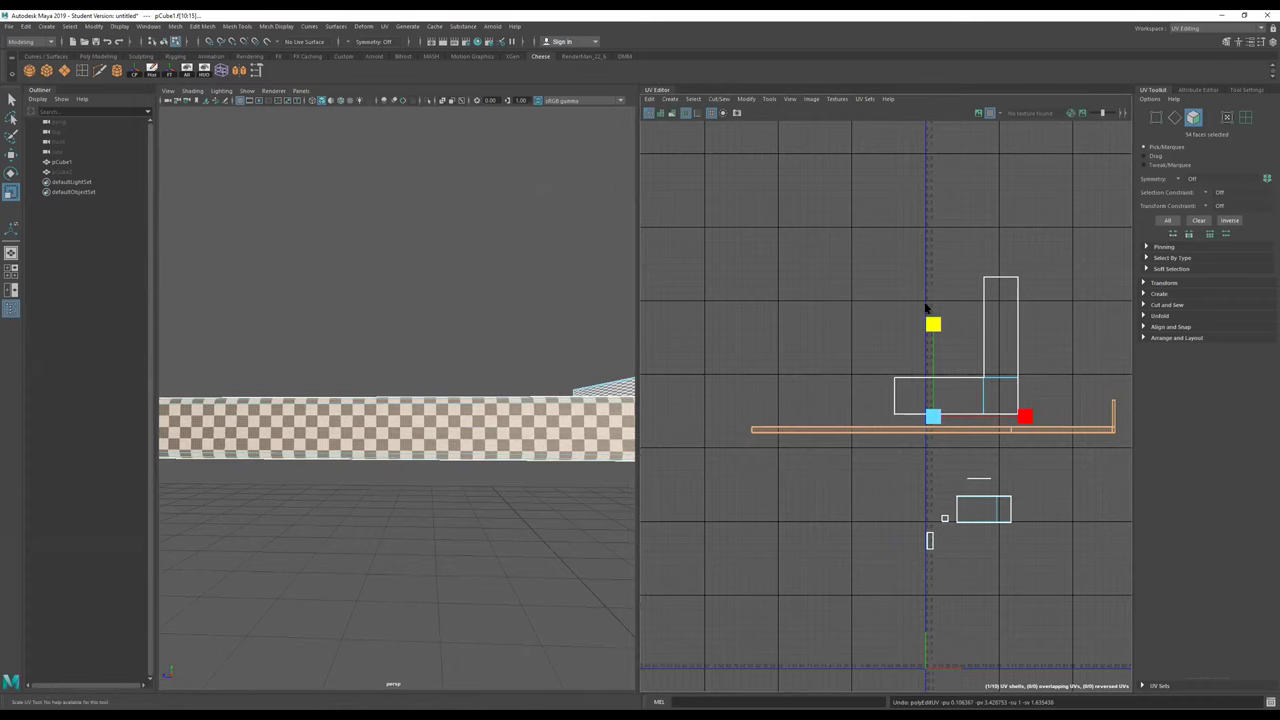
left_click_drag(931, 329, 928, 333)
Step: Scale the long strip UV shell down uniformly to the L-shaped shell's width and place it directly beneath that shell
middle_click_drag(1008, 395, 911, 349, "alt")
right_click_drag(911, 349, 939, 352, "alt")
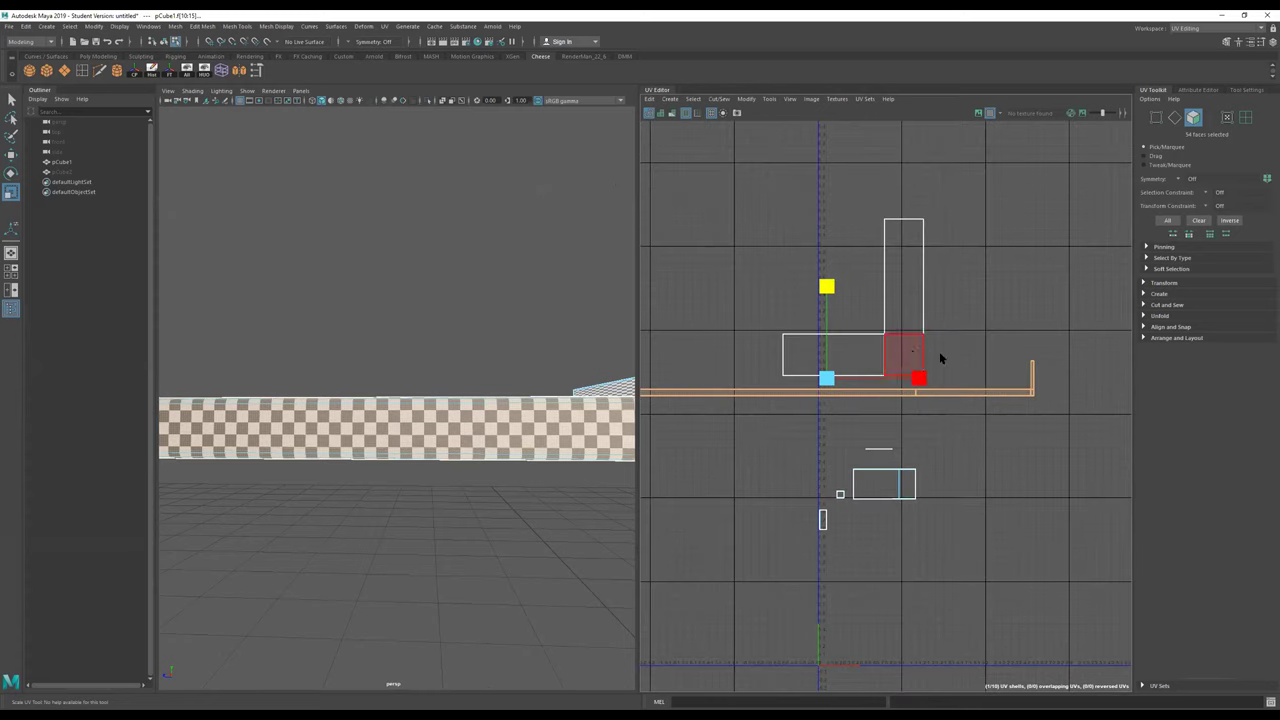
middle_click_drag(864, 379, 920, 381, "alt")
left_click_drag(880, 378, 820, 414)
scroll(877, 388, "up", 1)
scroll(877, 388, "up", 1)
key("w")
left_click_drag(884, 380, 929, 393)
scroll(963, 418, "down", 1)
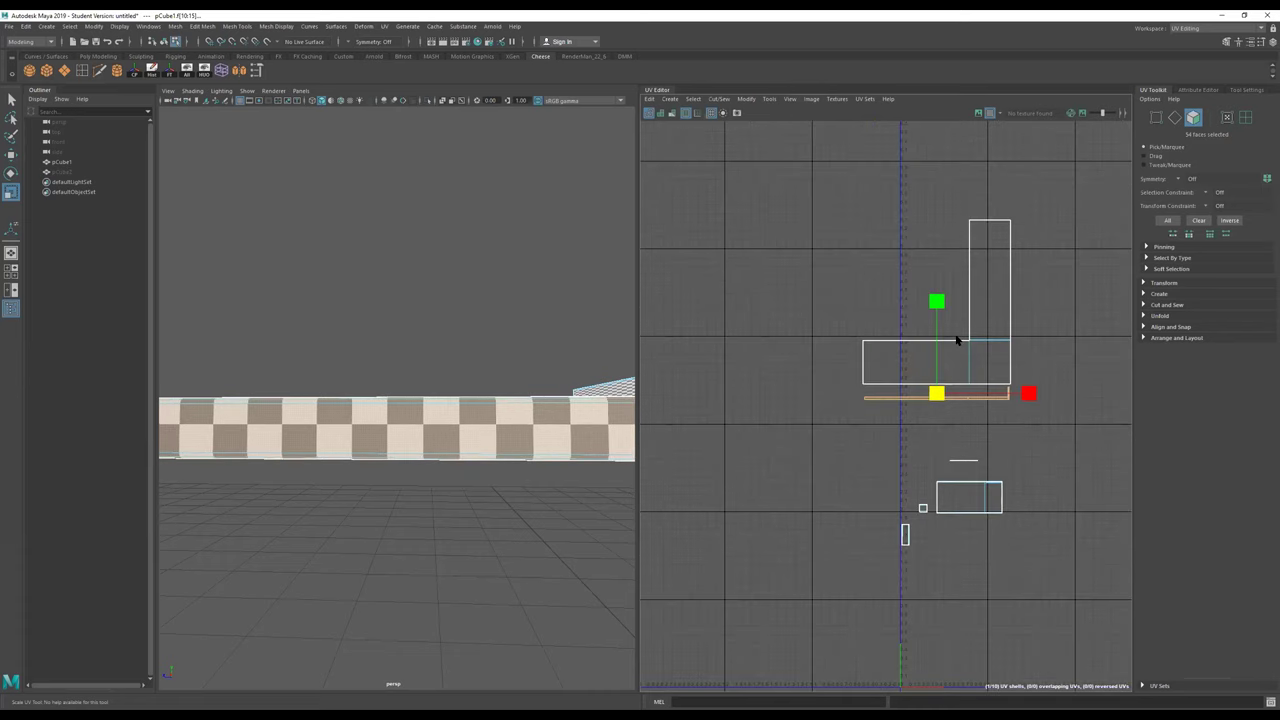
Step: Select the UV shell of the backsplash's front faces, rotate it 90 degrees and move it beside the L-shaped shell's vertical leg
left_click_drag(516, 420, 560, 343, "alt")
left_click(559, 343)
left_click(494, 342, "shift")
right_click_drag(520, 346, 429, 366, "alt")
left_click_drag(527, 379, 474, 394, "alt")
left_click(940, 499)
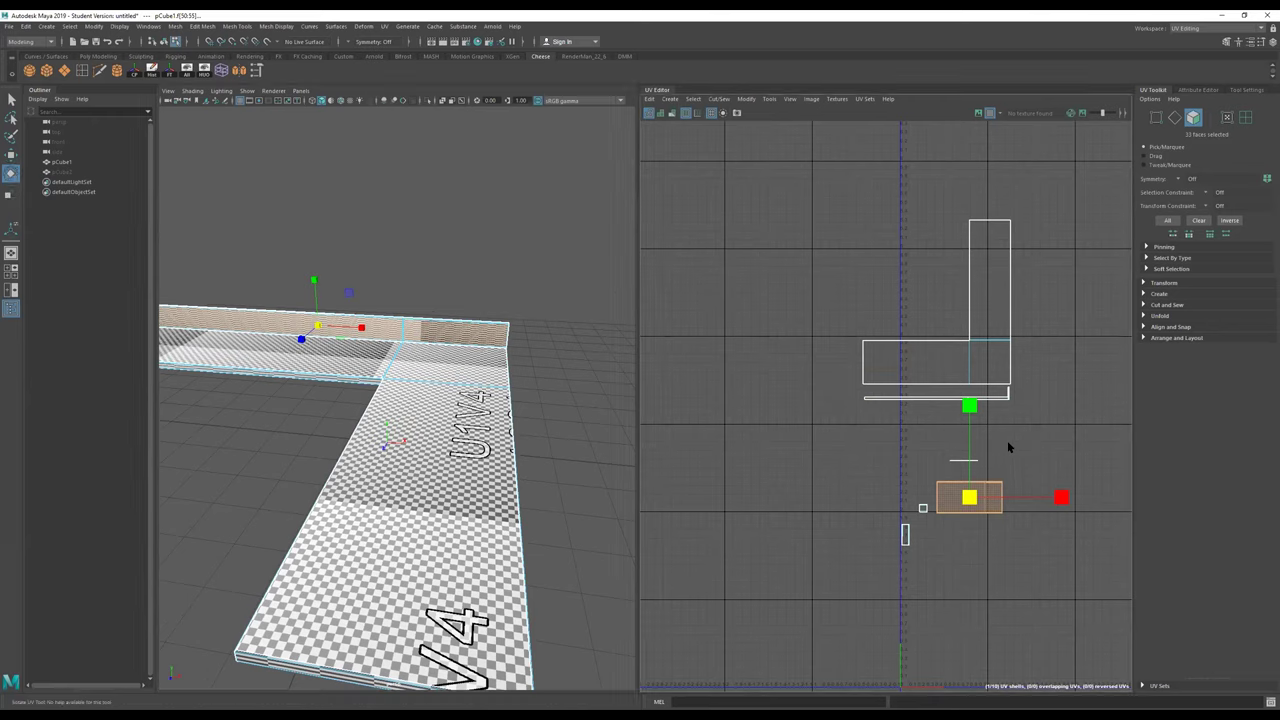
key("e")
left_click_drag(1018, 424, 1060, 551)
key("w")
left_click_drag(969, 497, 1036, 307)
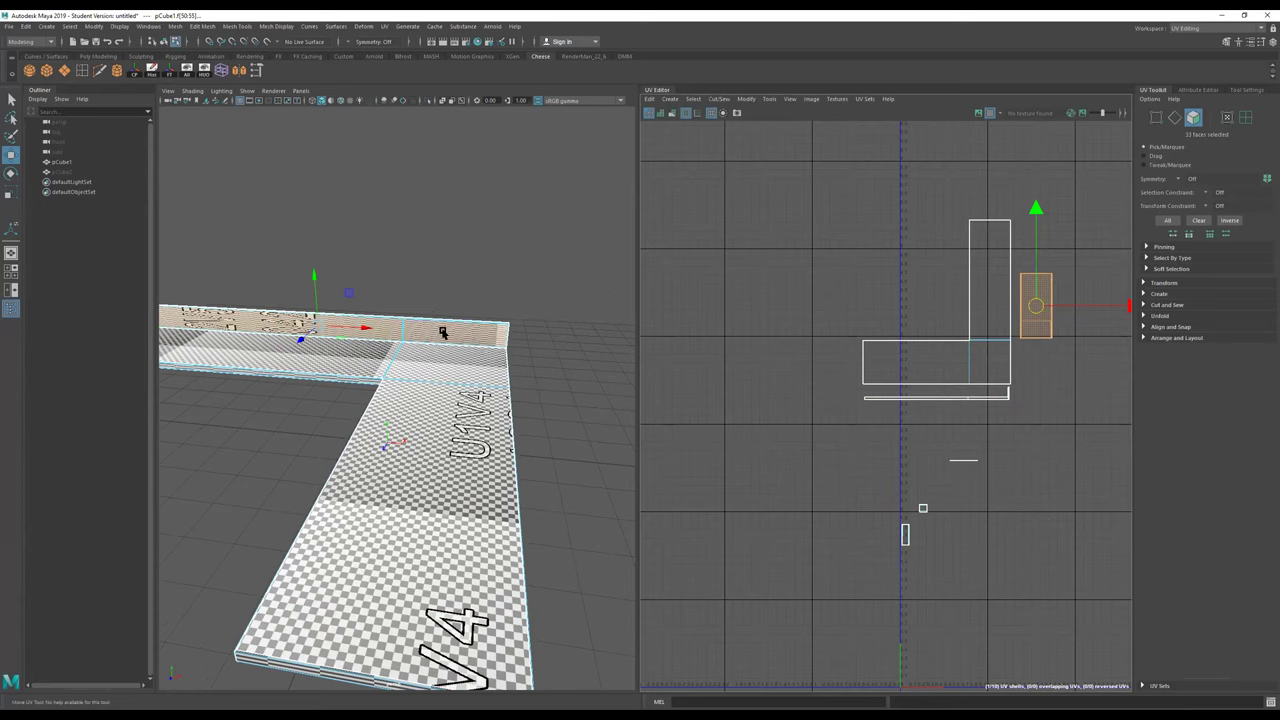
Step: Stretch the backsplash's front-face UV shell vertically to the L-shaped shell's full height and align it alongside
scroll(384, 316, "up", 2)
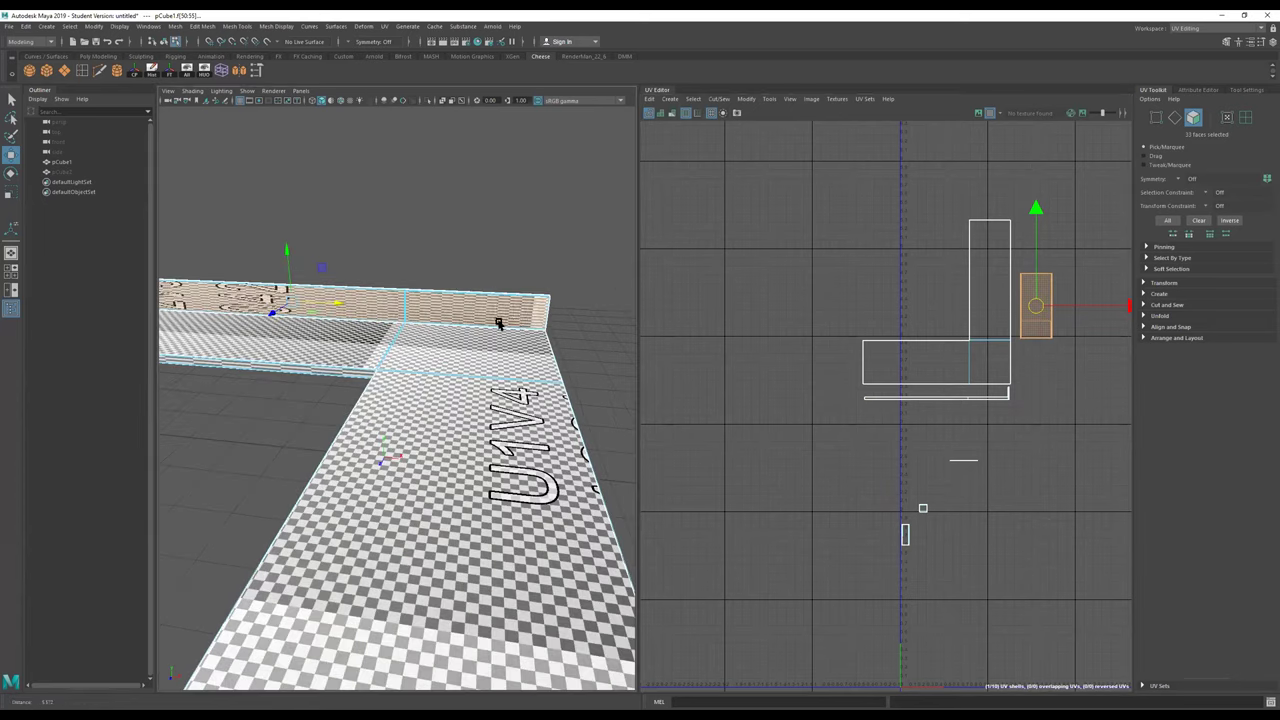
scroll(549, 325, "up", 1)
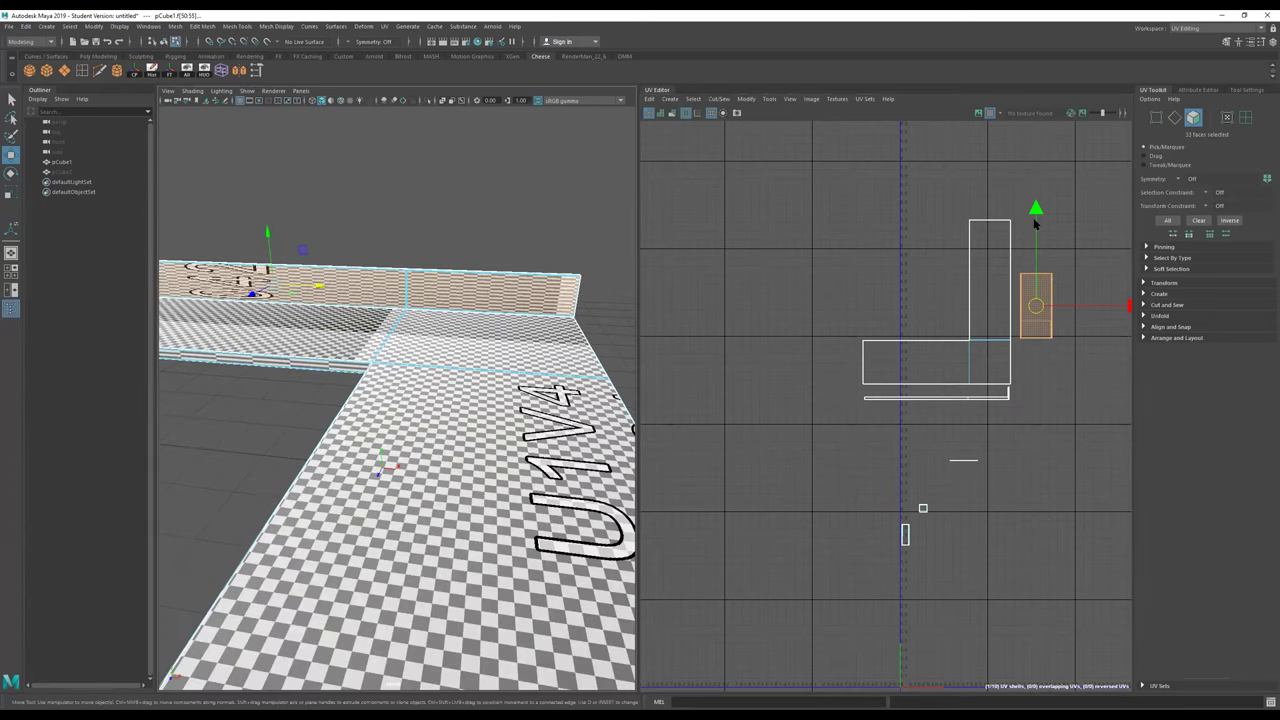
key("r")
mouse_move(1036, 218)
left_mouse_down()
mouse_move(1022, 192)
mouse_move(1034, 140)
mouse_move(990, 91)
mouse_move(986, 23)
mouse_move(985, 64)
mouse_move(1030, 170)
mouse_move(1033, 215)
left_mouse_up()
key("w")
key("r")
key("w")
right_click_drag(452, 257, 582, 252, "alt")
middle_click_drag(559, 252, 338, 554, "alt")
left_click_drag(406, 471, 470, 435, "alt")
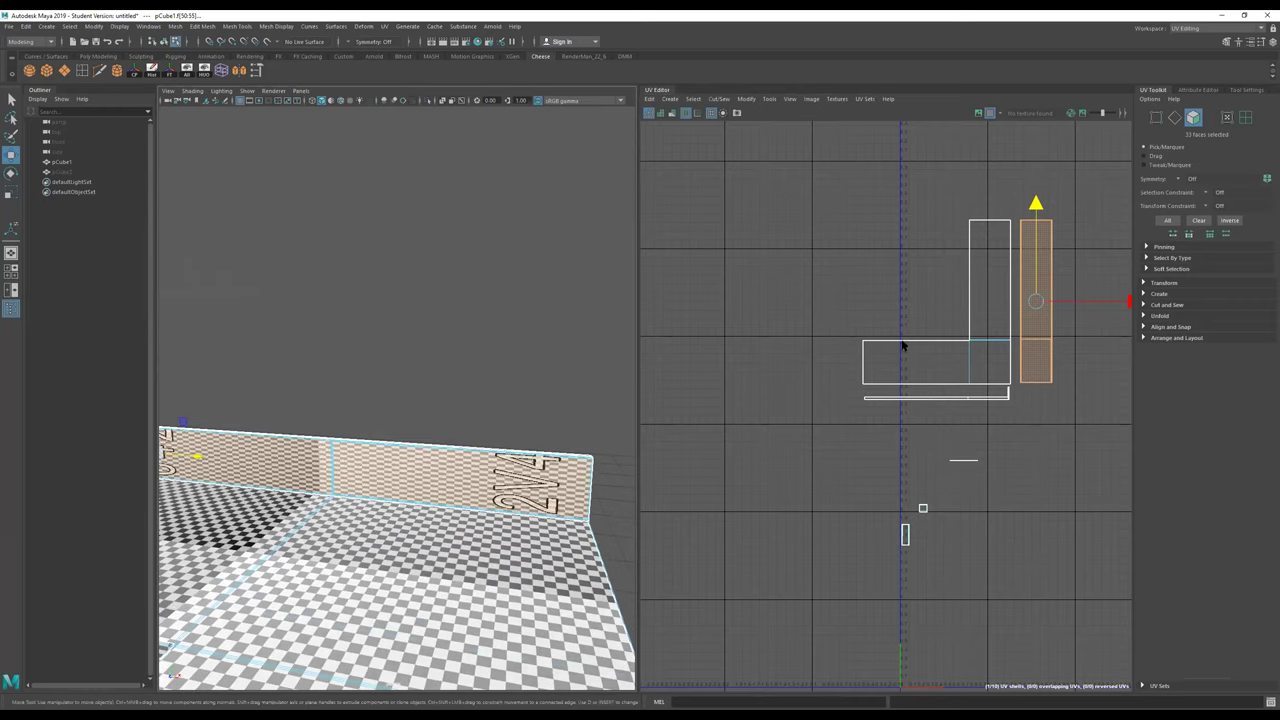
Step: Narrow the backsplash's front-face UV shell horizontally until its checkers are square and move it close against the L-shaped shell
key("r")
left_click_drag(1130, 311, 1084, 307)
right_click_drag(424, 470, 698, 449, "alt")
left_click_drag(447, 510, 451, 500, "alt")
middle_click_drag(465, 523, 386, 412, "alt")
left_click_drag(1126, 302, 1110, 303)
left_click_drag(1097, 305, 1080, 305)
key("w")
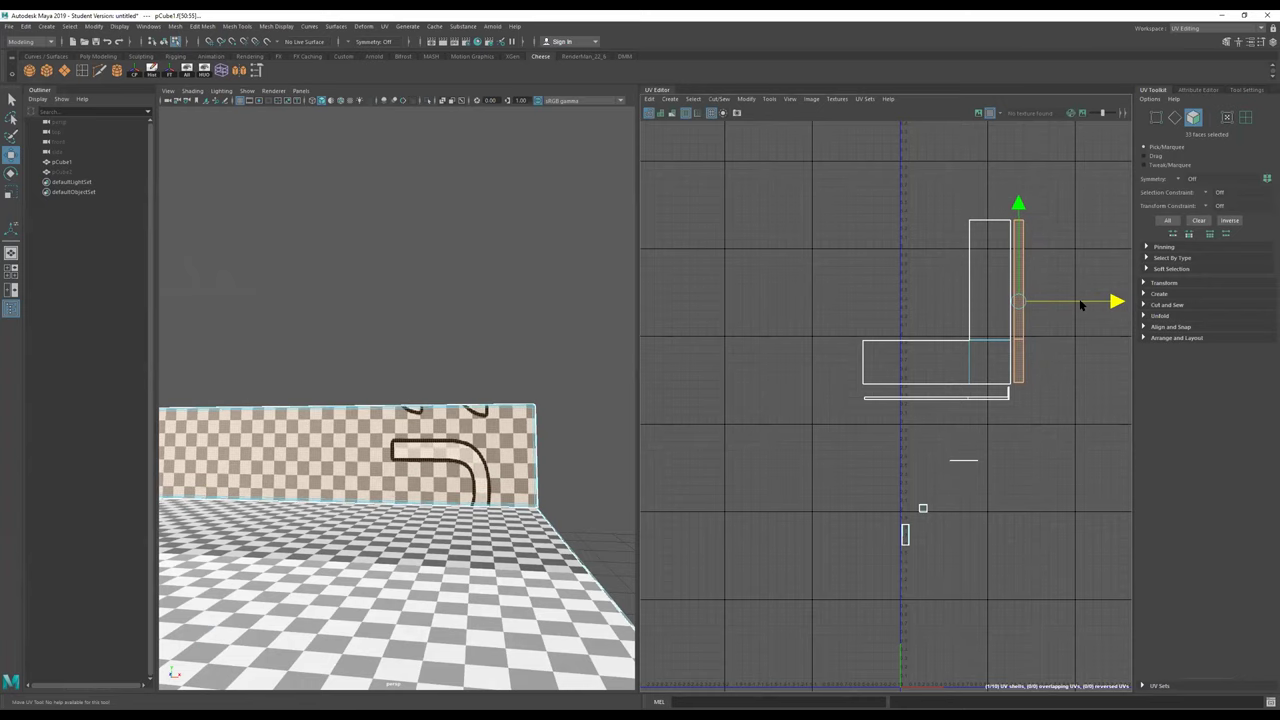
left_click_drag(538, 397, 472, 336, "alt")
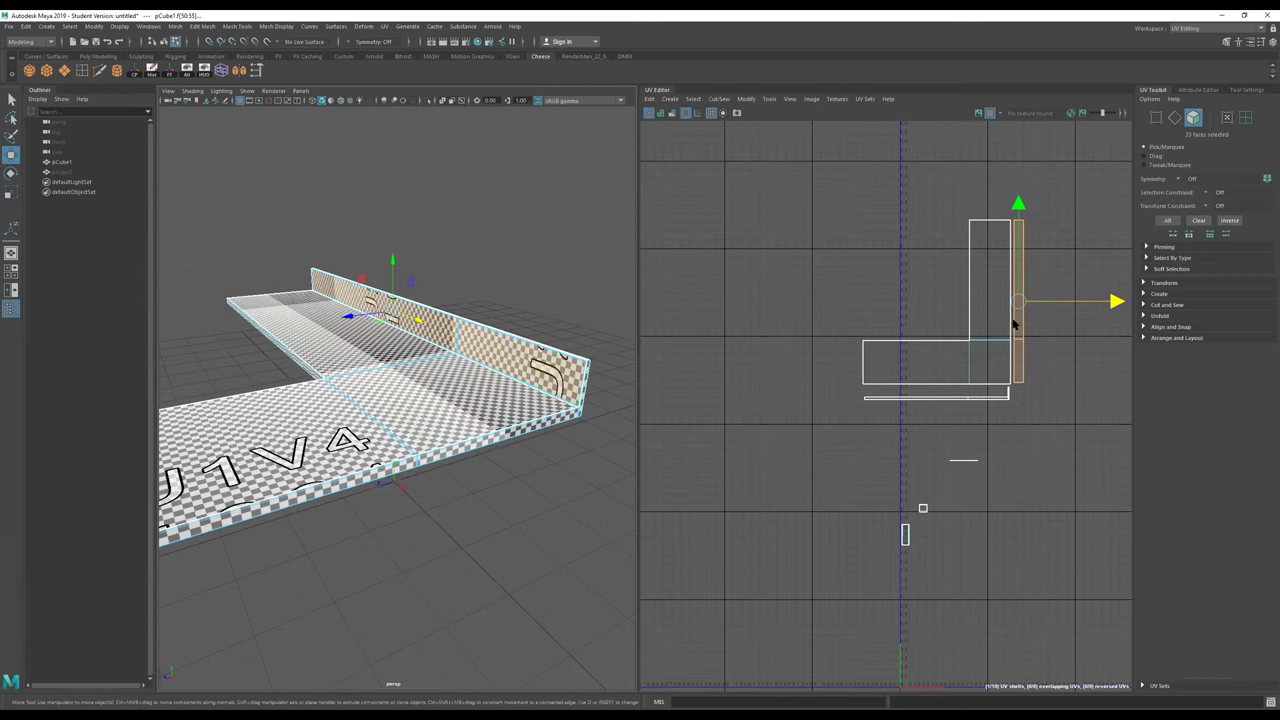
Step: Select the thin UV shell of the backsplash's top faces, move it beside the backsplash's front-face shell and rotate it 90 degrees
left_click_drag(340, 350, 322, 385, "alt")
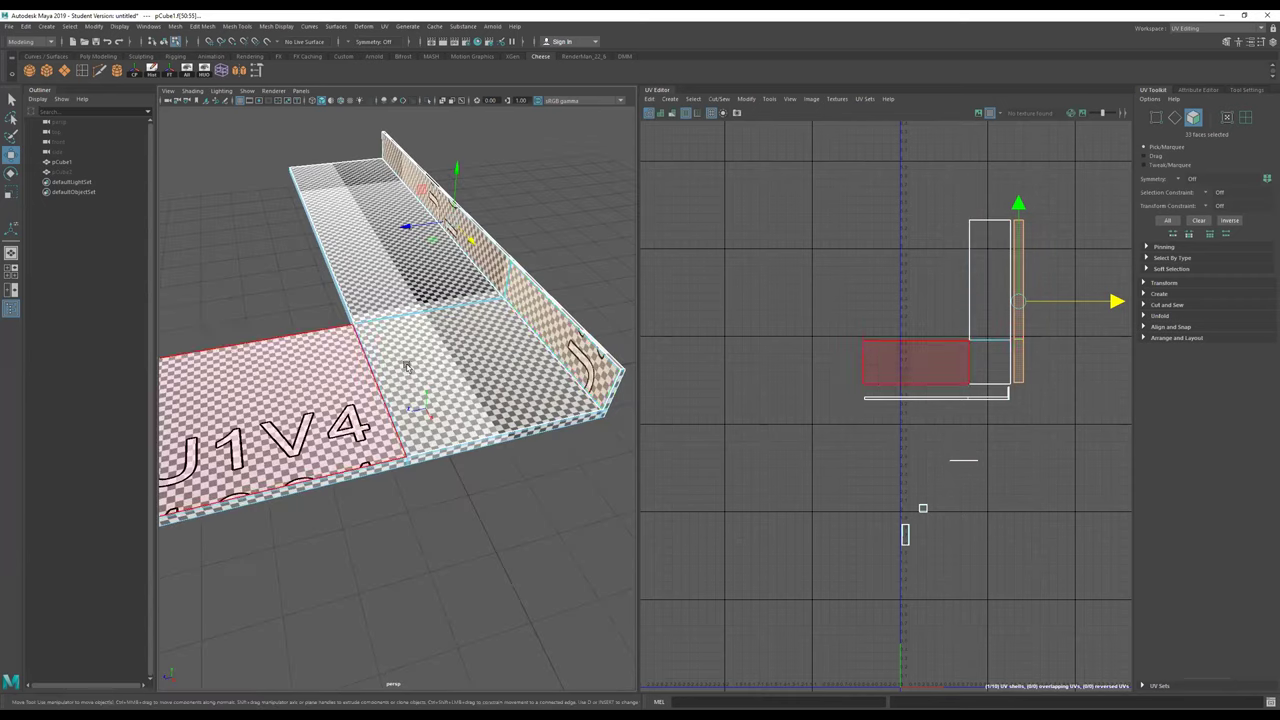
scroll(1005, 400, "up", 3)
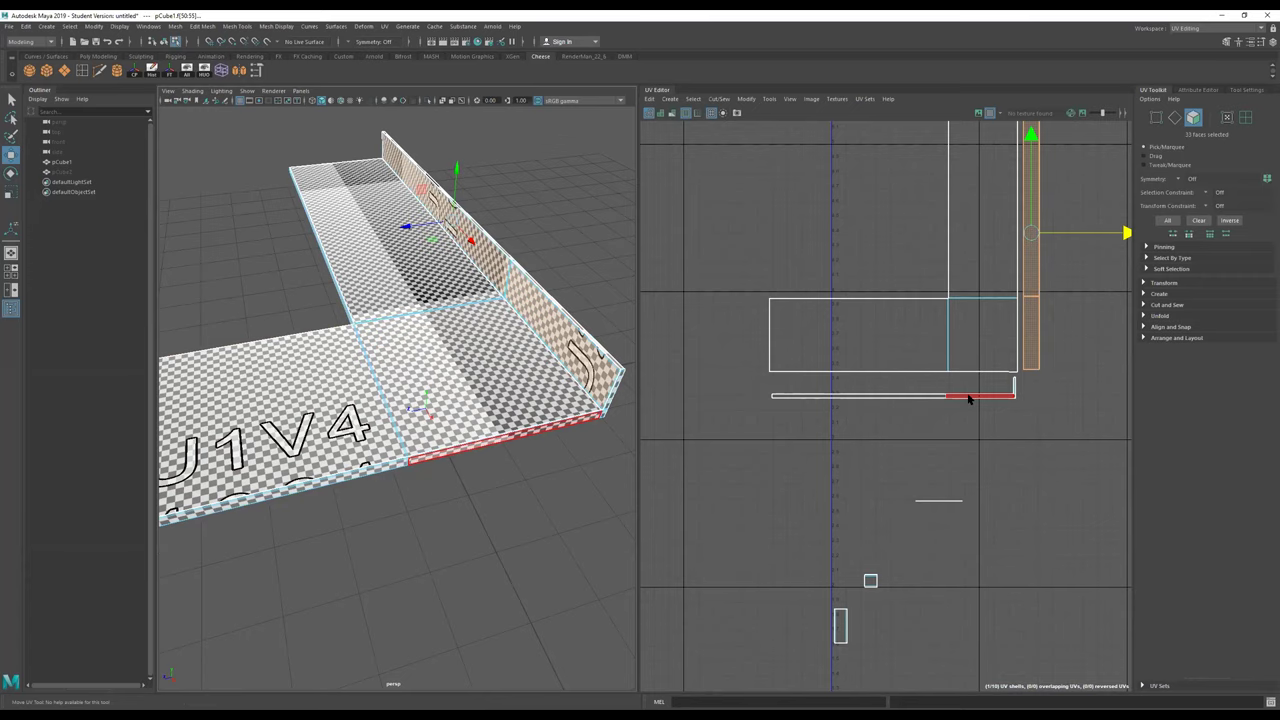
mouse_move(396, 412)
left_mouse_down("alt")
mouse_move(403, 328)
mouse_move(438, 368)
left_mouse_up("alt")
left_click_drag(1029, 475, 894, 519)
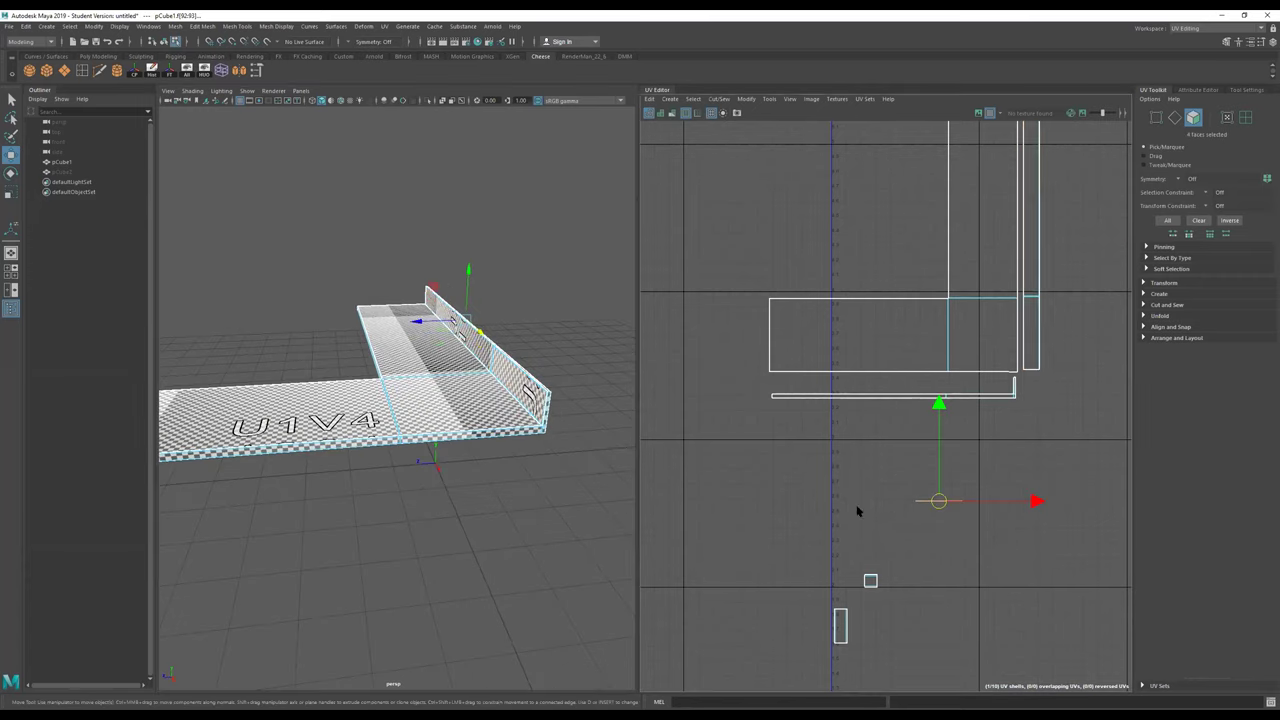
scroll(1074, 488, "down", 3)
left_click_drag(987, 492, 1062, 371)
middle_click_drag(1066, 363, 1000, 390, "alt")
key("e")
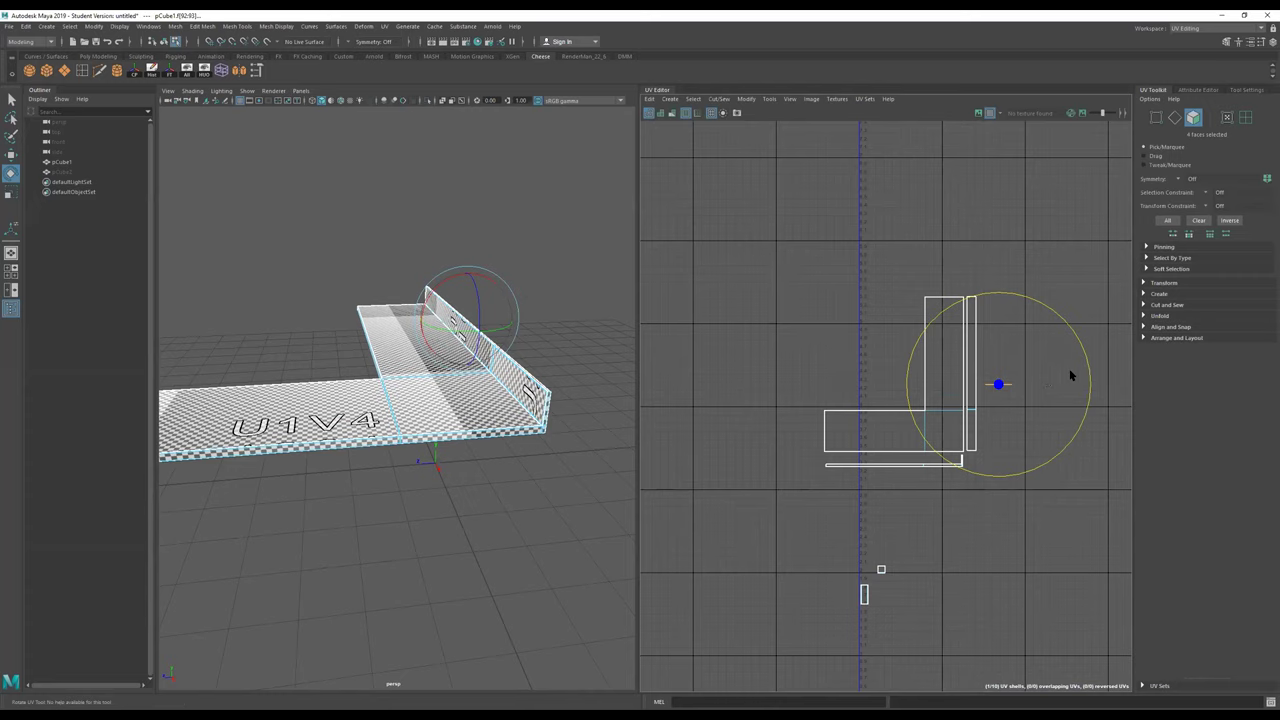
left_click_drag(1063, 322, 1064, 455)
Step: Scale the backsplash's top-face UV shell up uniformly to the front-face shell's height and place it close alongside
key("r")
left_click_drag(994, 386, 1080, 384)
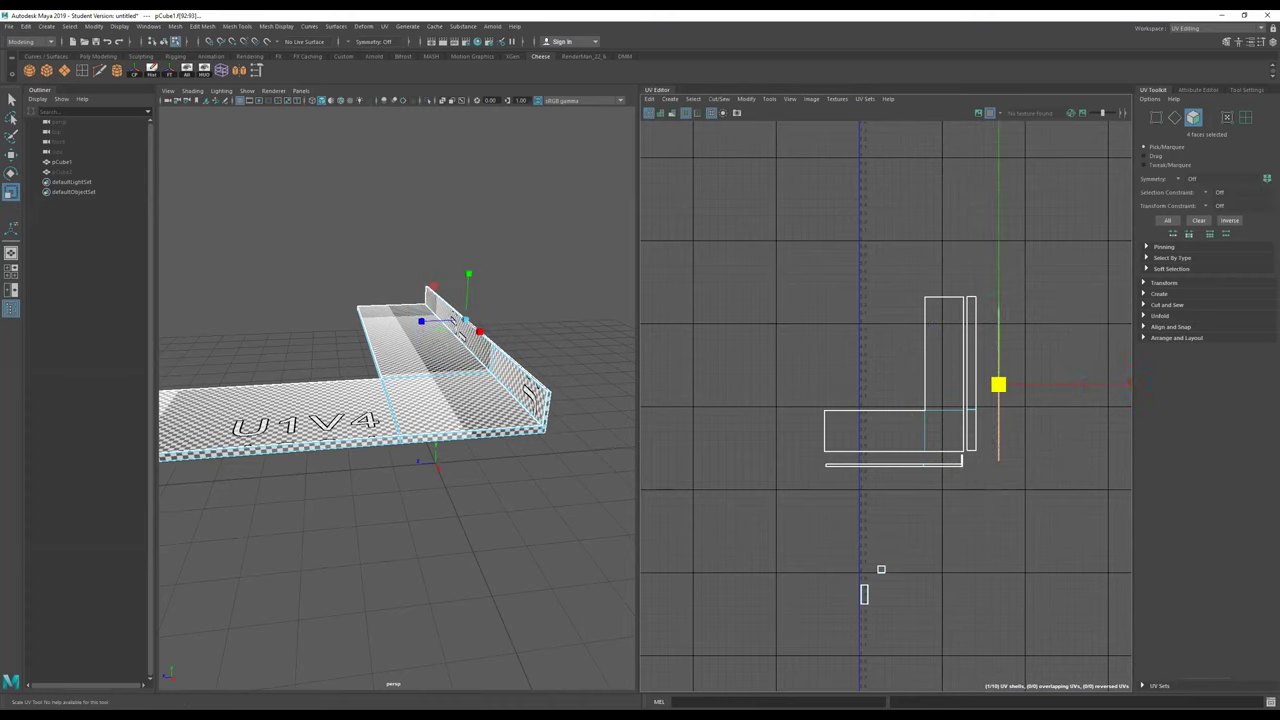
key("w")
left_click_drag(989, 370, 981, 374)
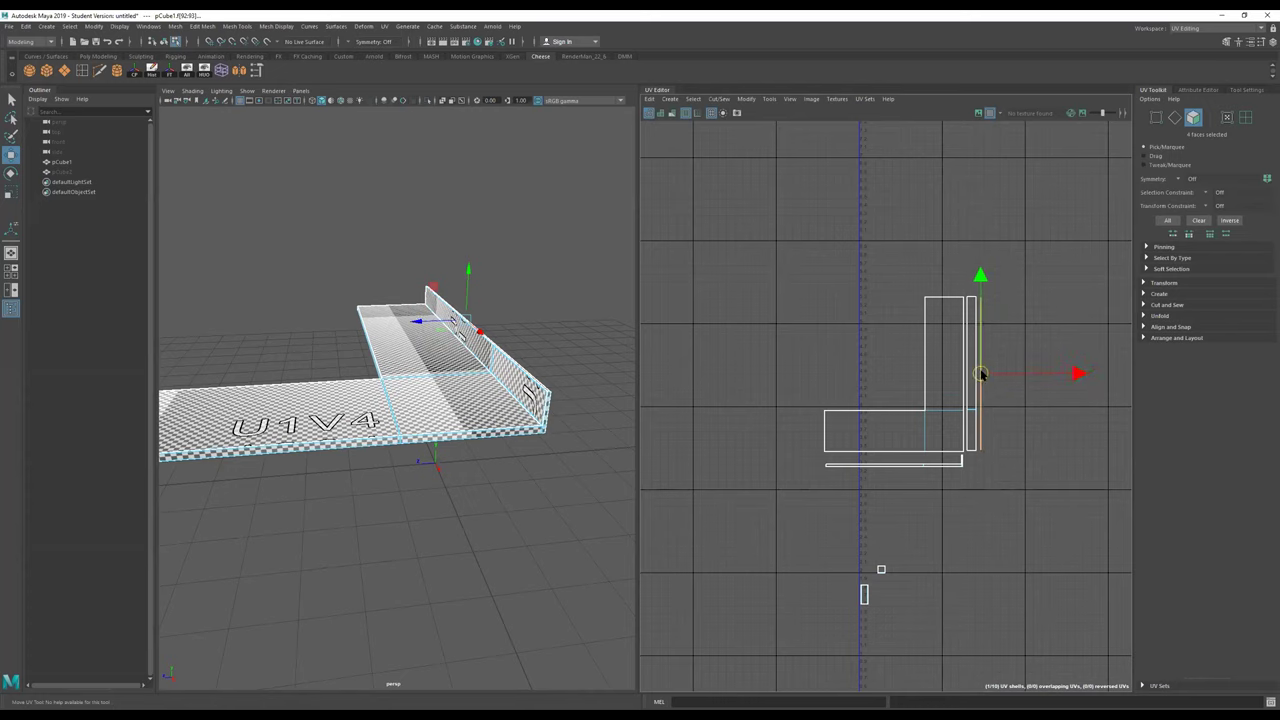
key("r")
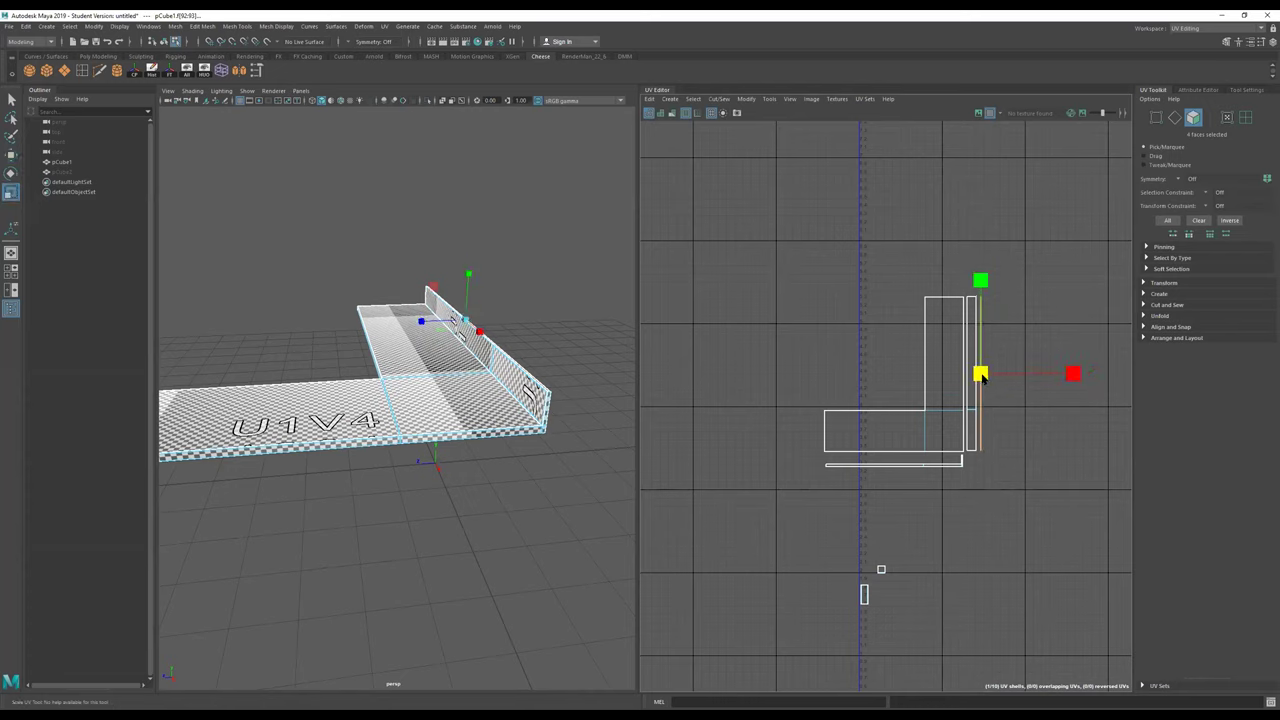
left_click_drag(514, 366, 455, 444, "alt")
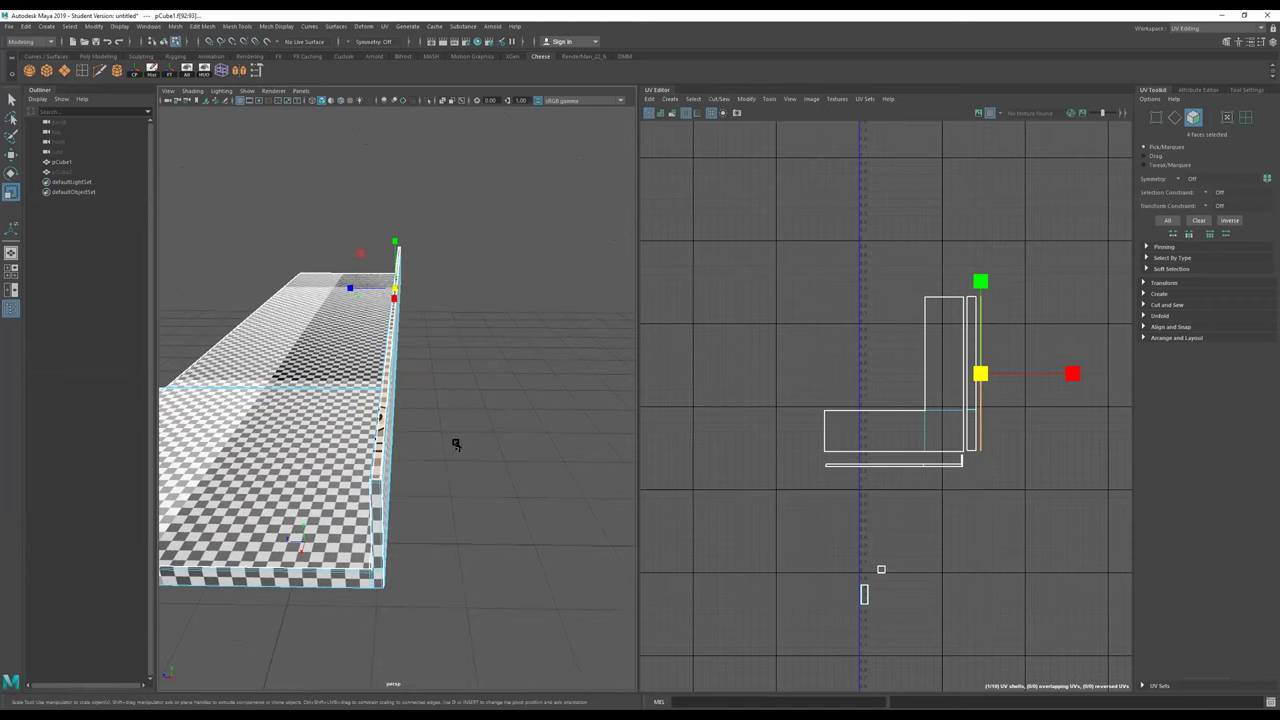
scroll(990, 378, "up", 5)
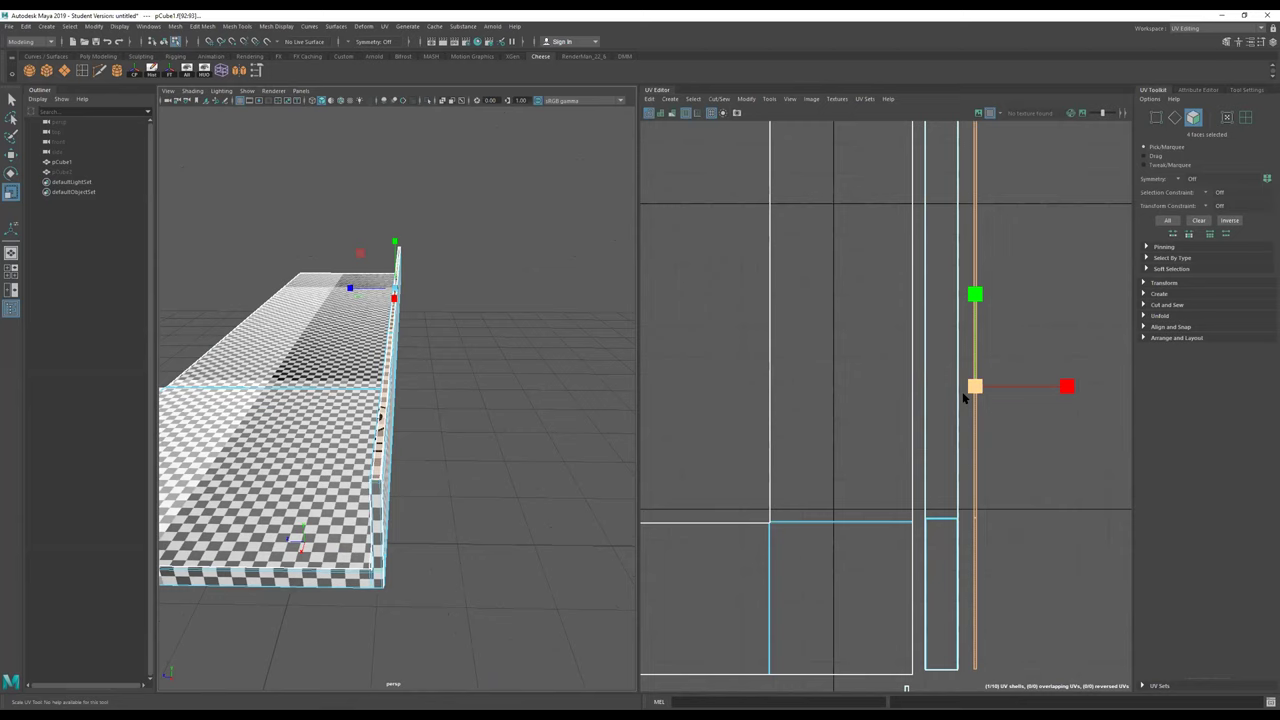
scroll(930, 390, "up", 2)
Step: Switch to edge selection and select the long upper seam edge between the L-shaped shell's vertical leg and the backsplash's front-face shell
right_click_drag(869, 365, 866, 228)
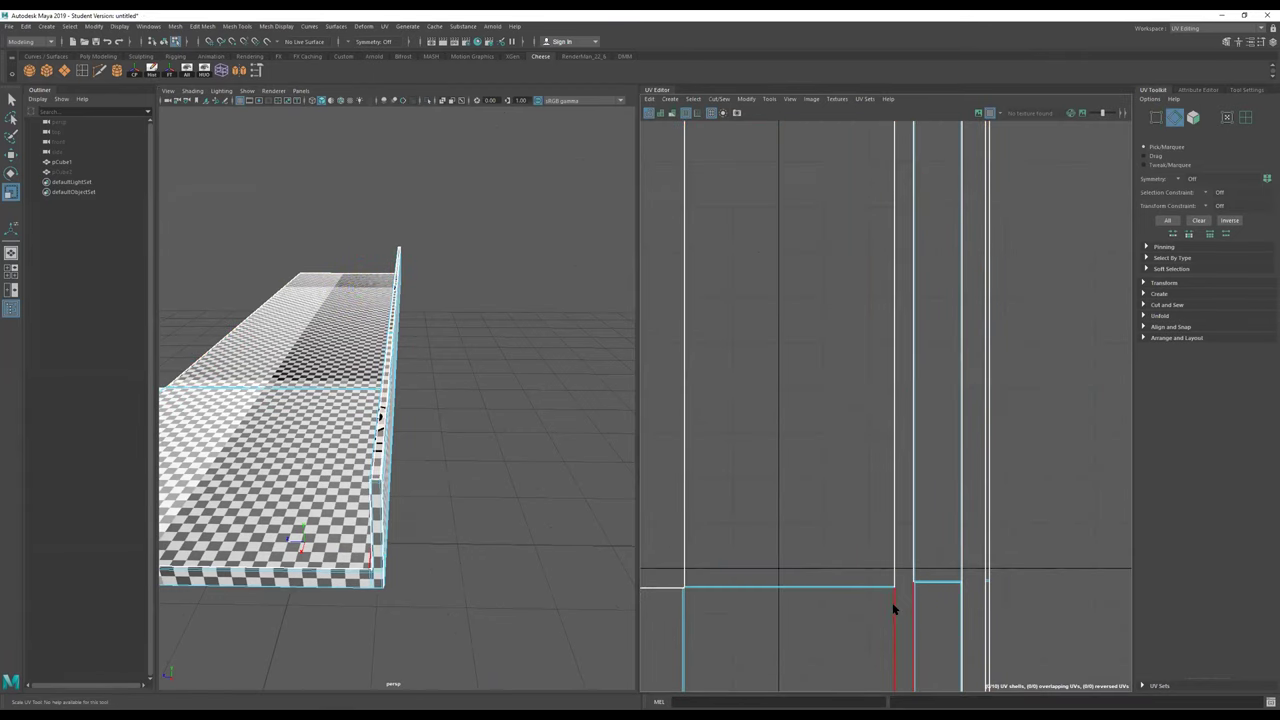
scroll(862, 403, "down", 5)
left_click_drag(399, 428, 468, 530, "alt")
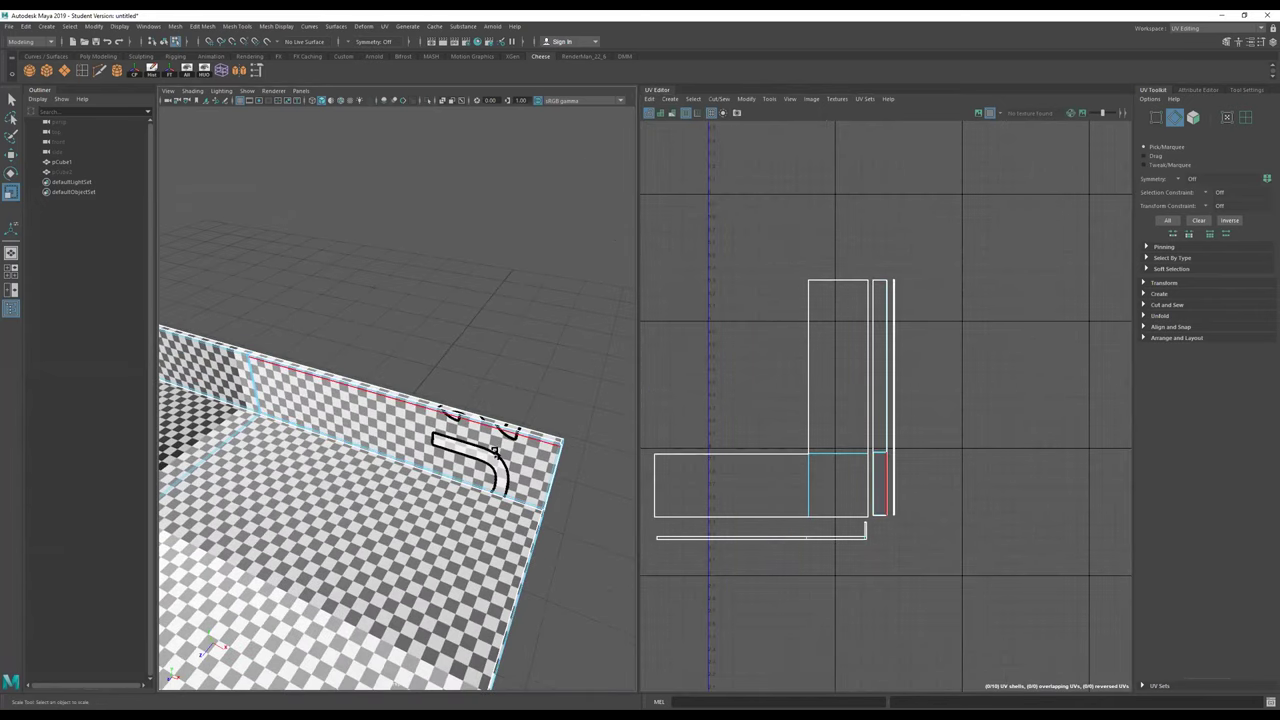
scroll(889, 414, "down", 3)
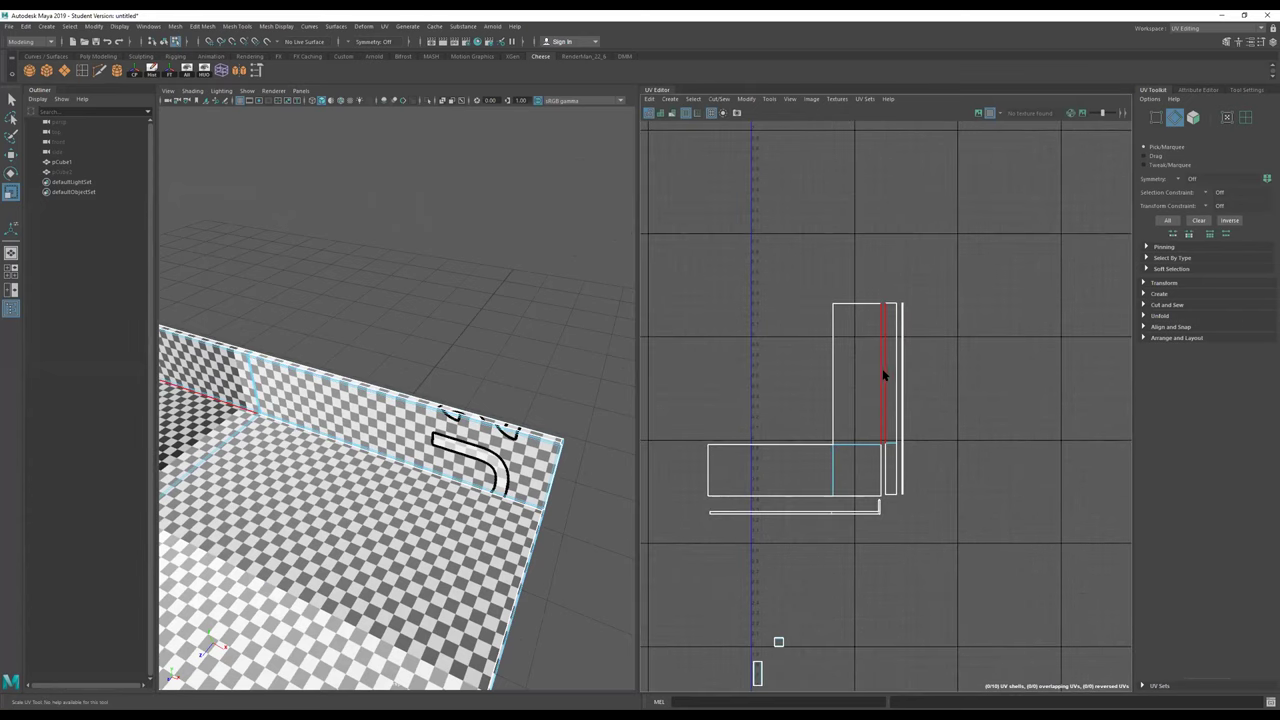
scroll(880, 375, "up", 2)
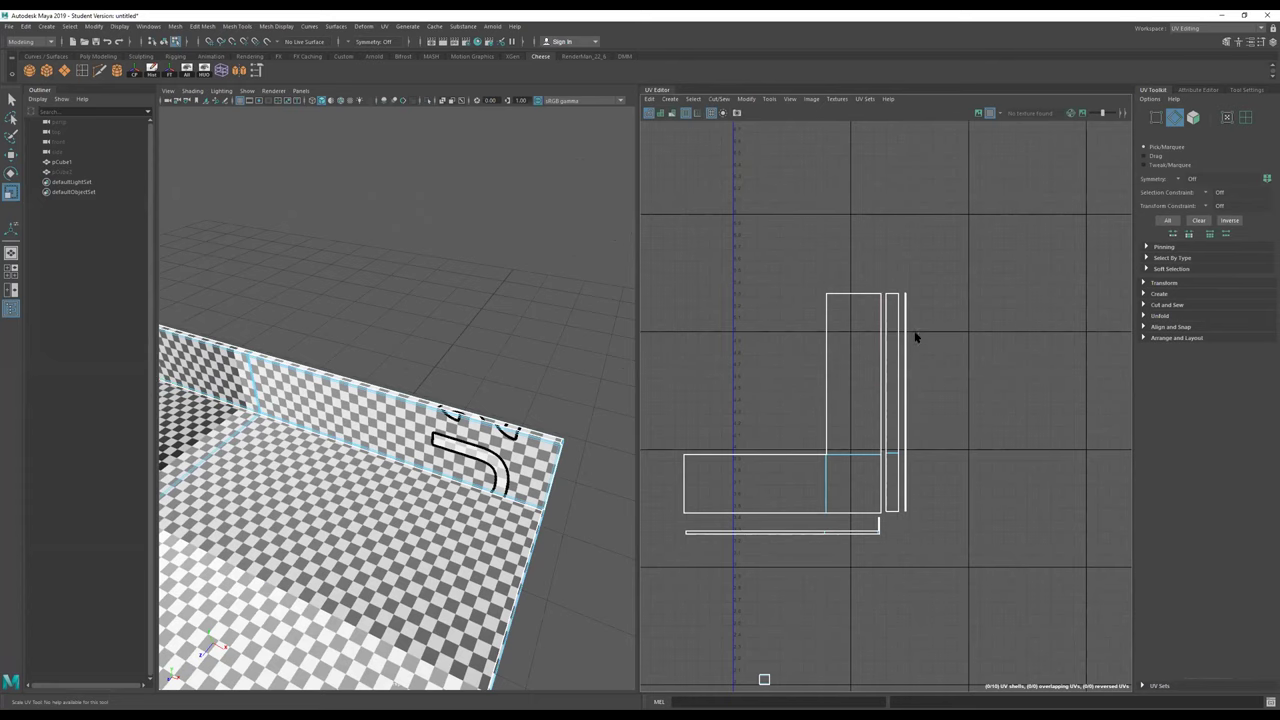
scroll(915, 337, "up", 4)
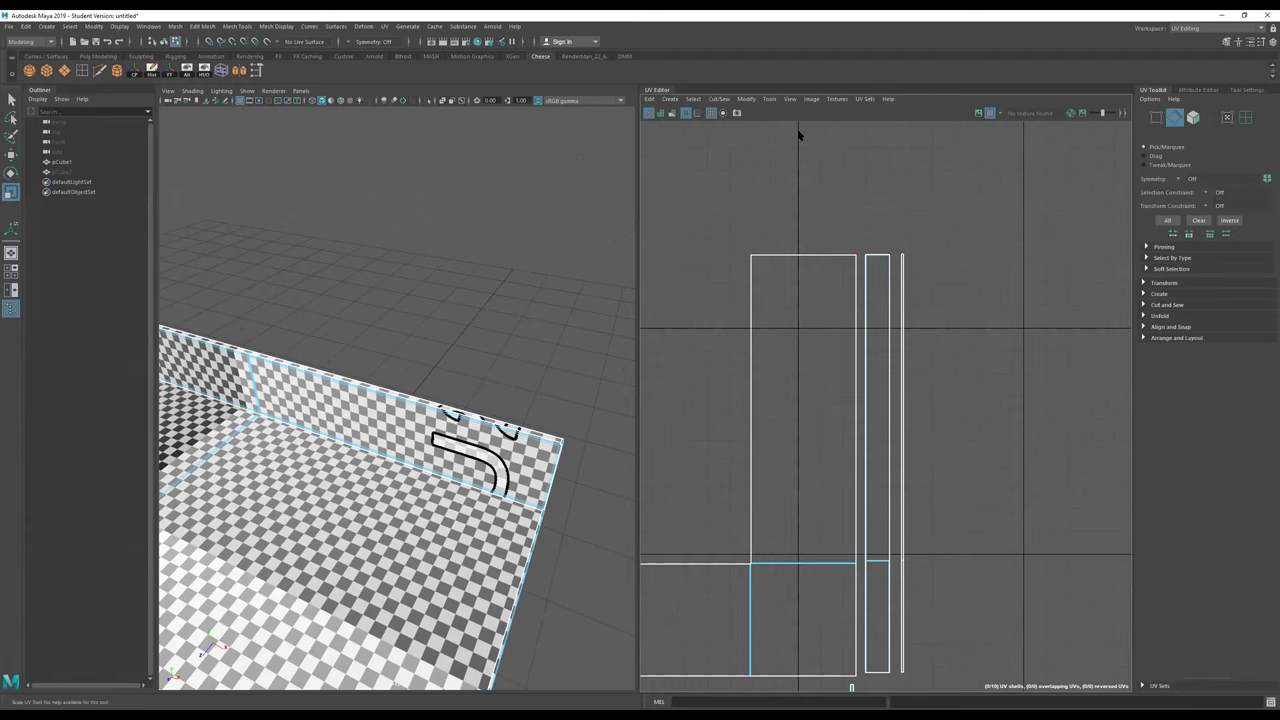
left_click(853, 362)
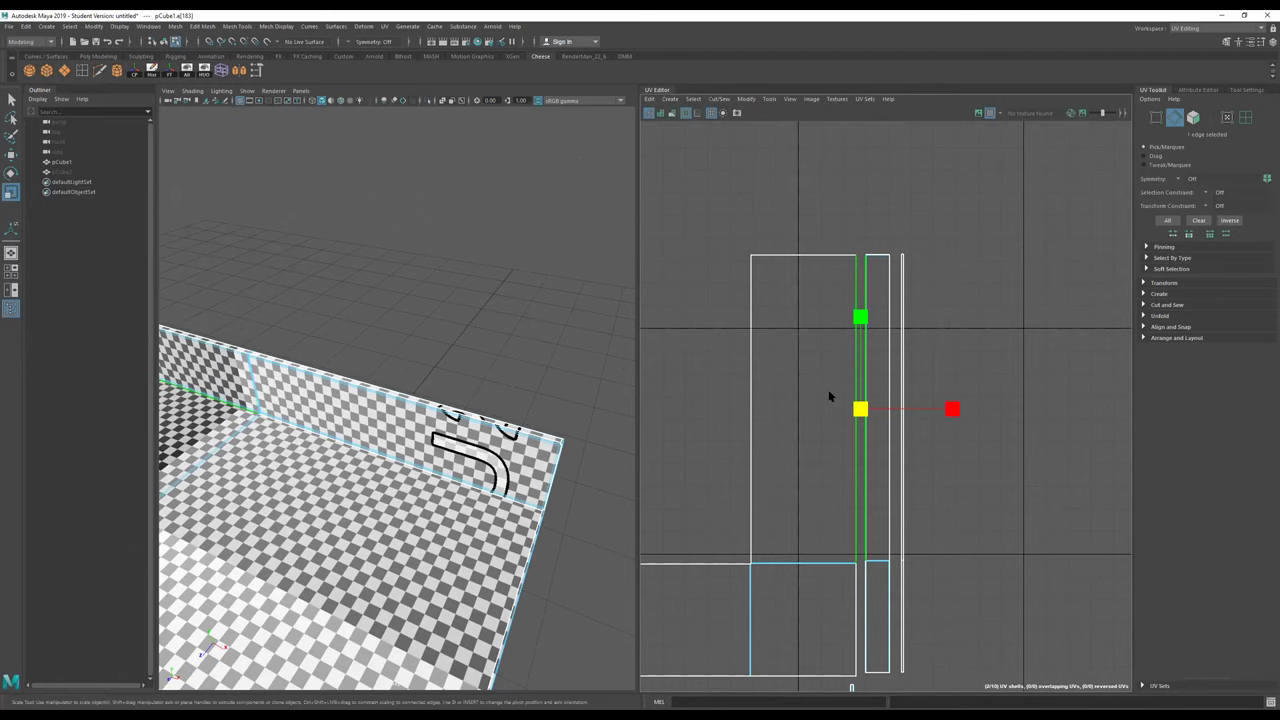
Step: Try to move and sew only the upper seam edge of the backsplash's front-face shell, and undo it
right_click(829, 396, "shift")
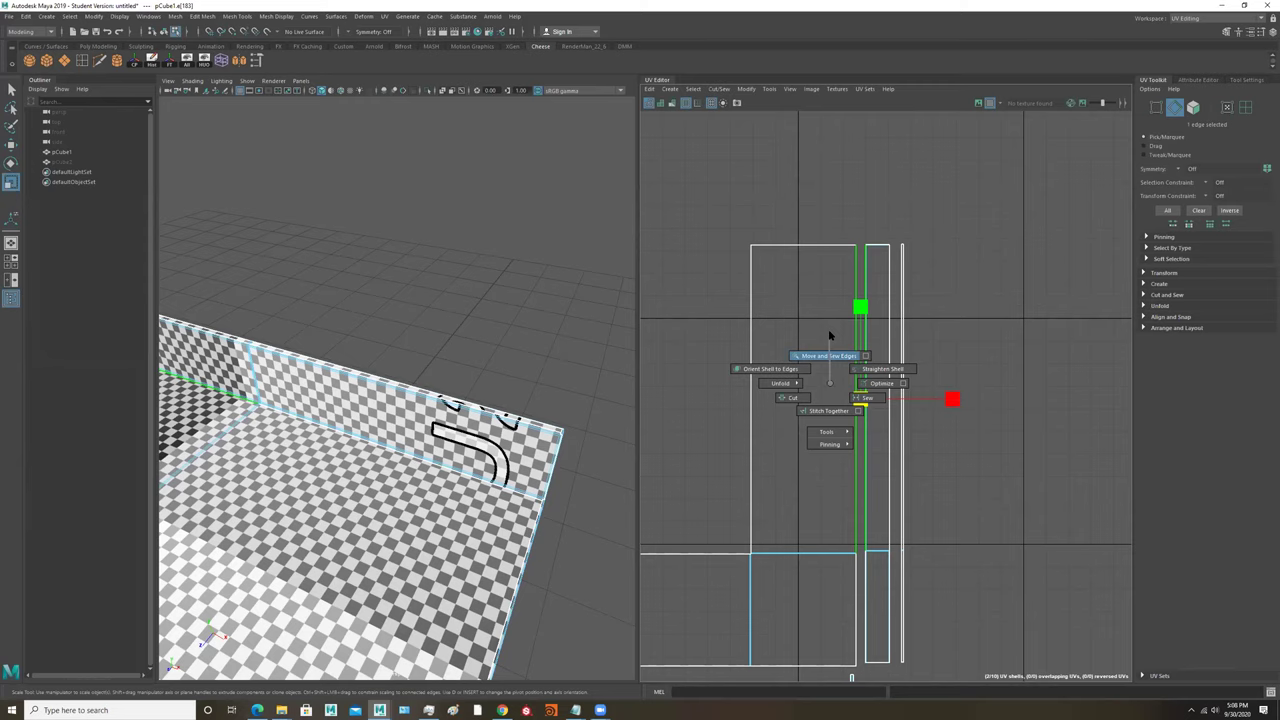
left_click(829, 335)
left_click(865, 600)
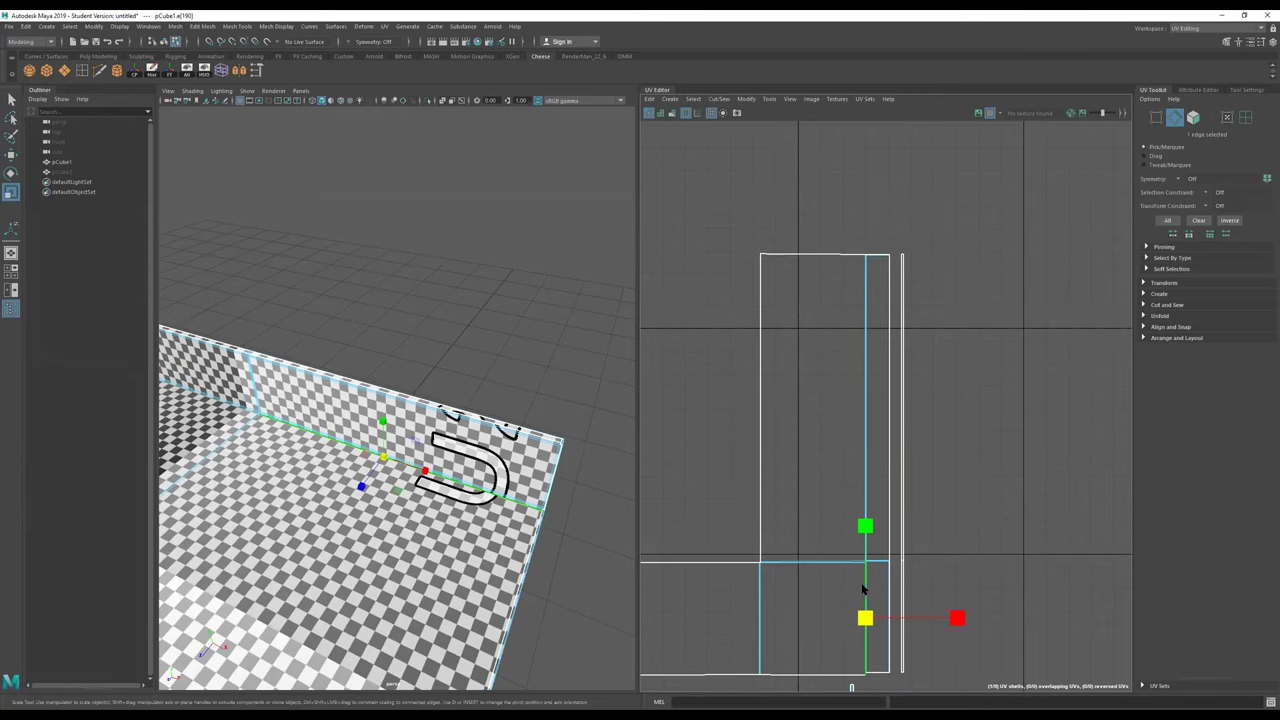
key("ctrl+z")
key("ctrl+z")
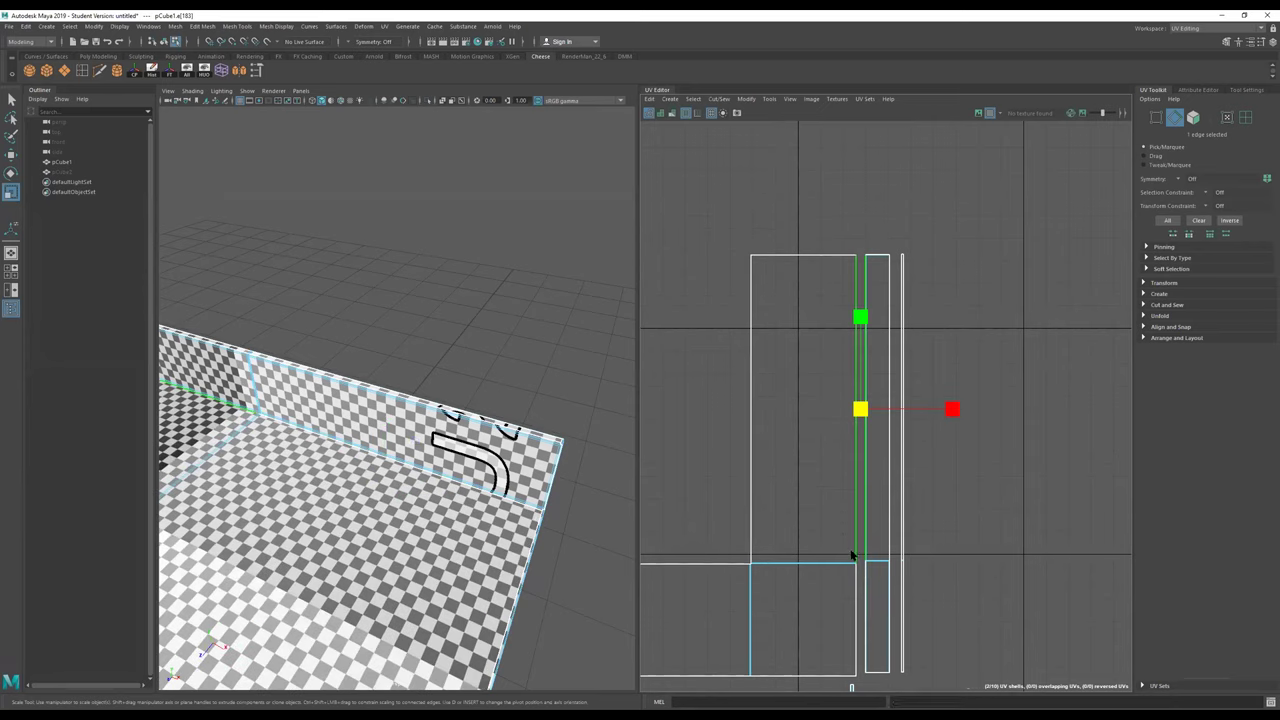
Step: Add the lower seam edge to the selection and move and sew the backsplash's front-face shell to the L-shaped shell
left_click(854, 590, "shift")
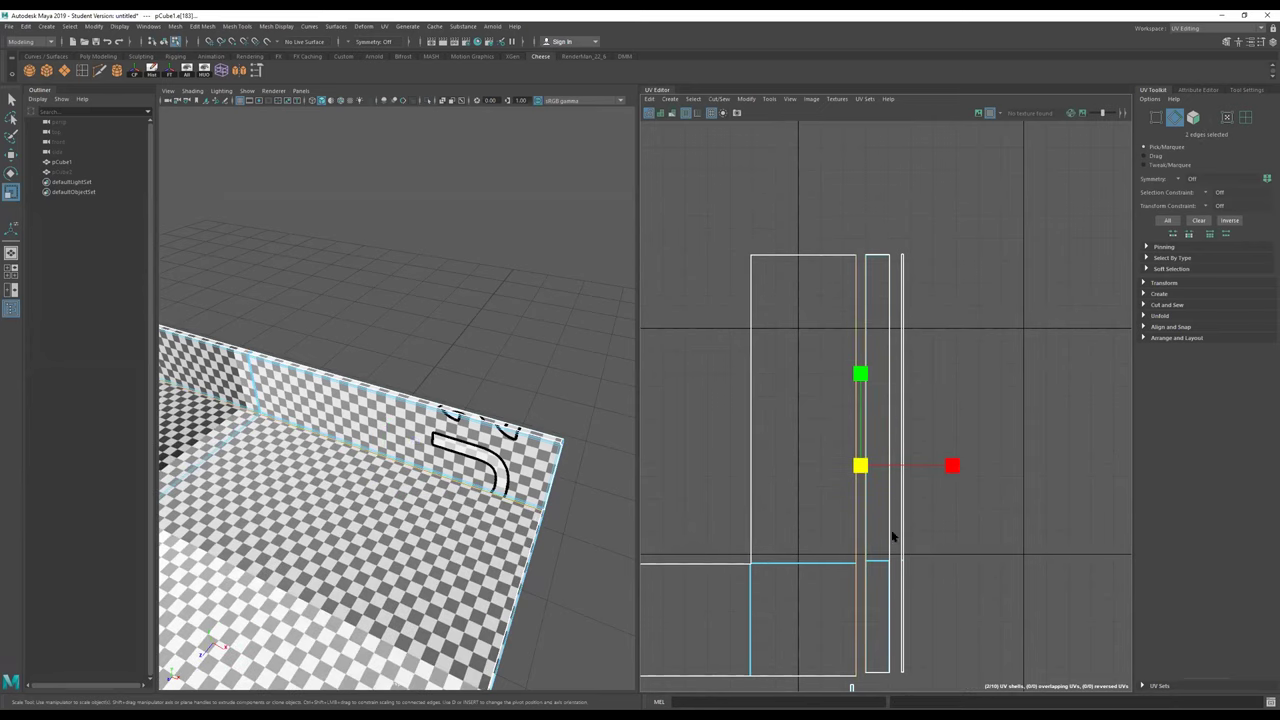
right_click(837, 521, "shift")
right_click_drag(837, 516, 837, 432, "shift")
left_click_drag(482, 509, 444, 491, "alt")
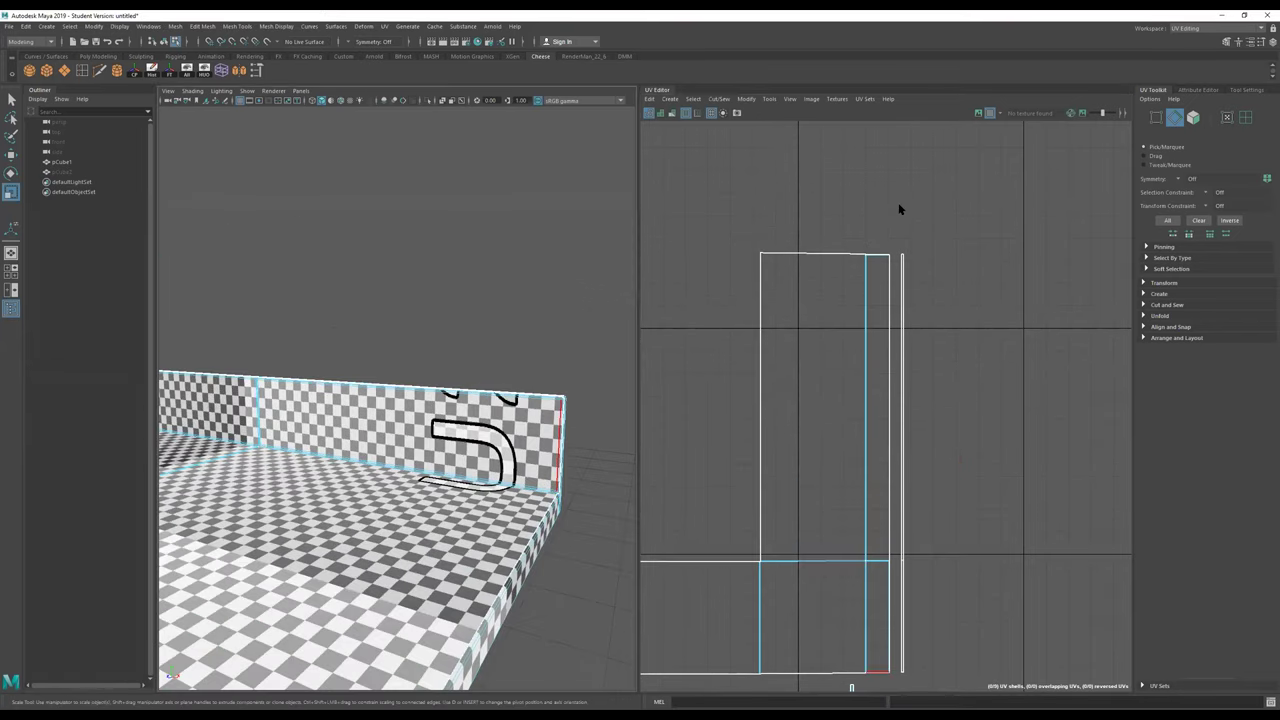
Step: Show the checker texture behind the UVs to examine the joined shell against it, and hide the checkers again
left_click(982, 112)
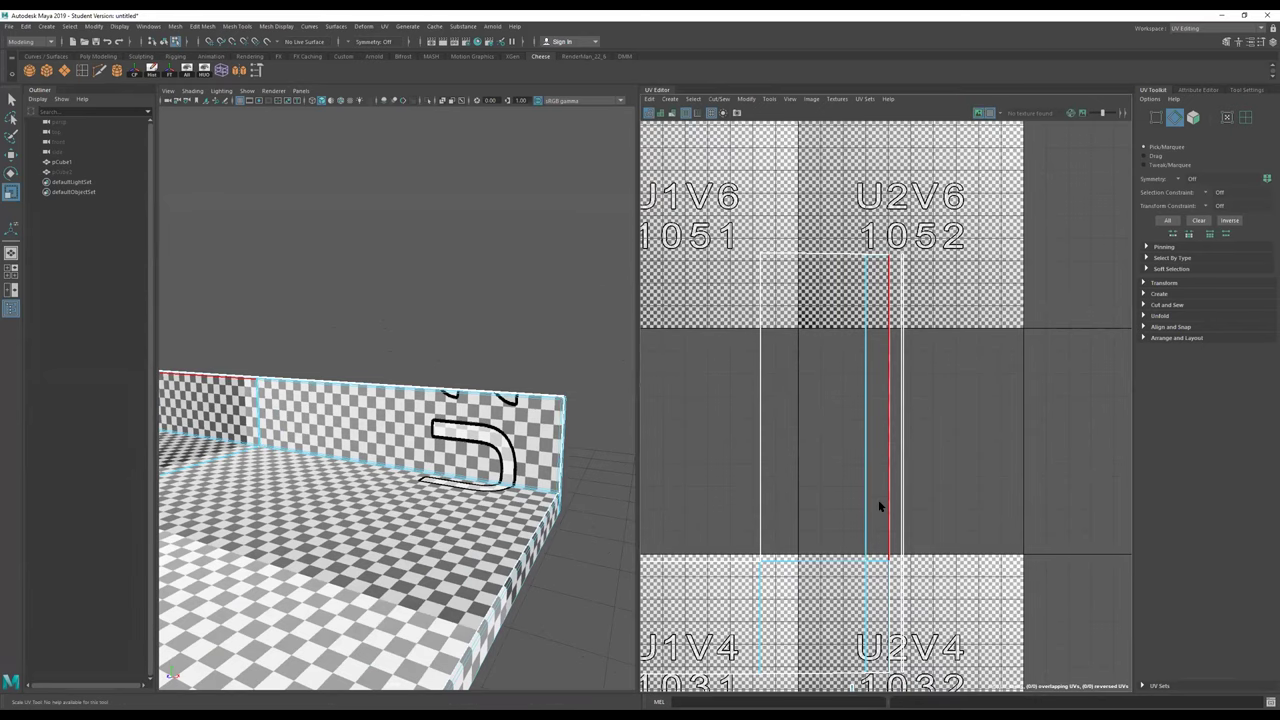
middle_click_drag(952, 537, 980, 336, "alt")
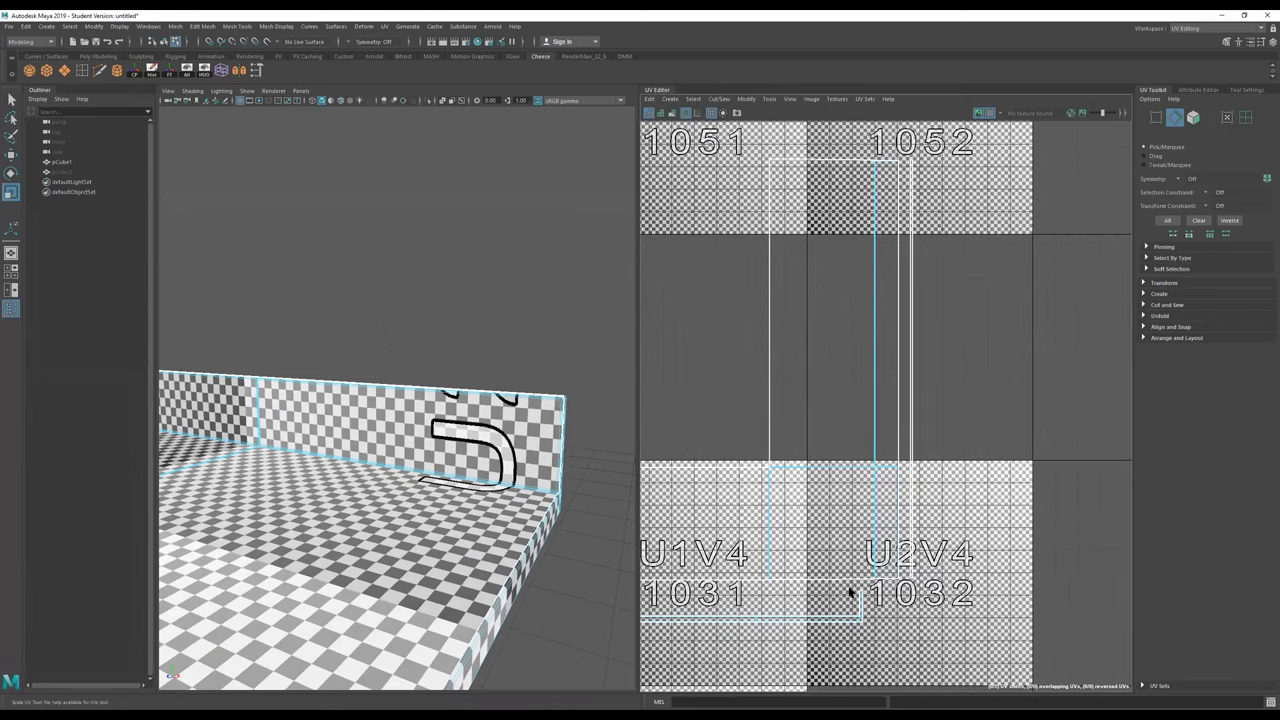
left_click_drag(444, 492, 432, 532, "alt")
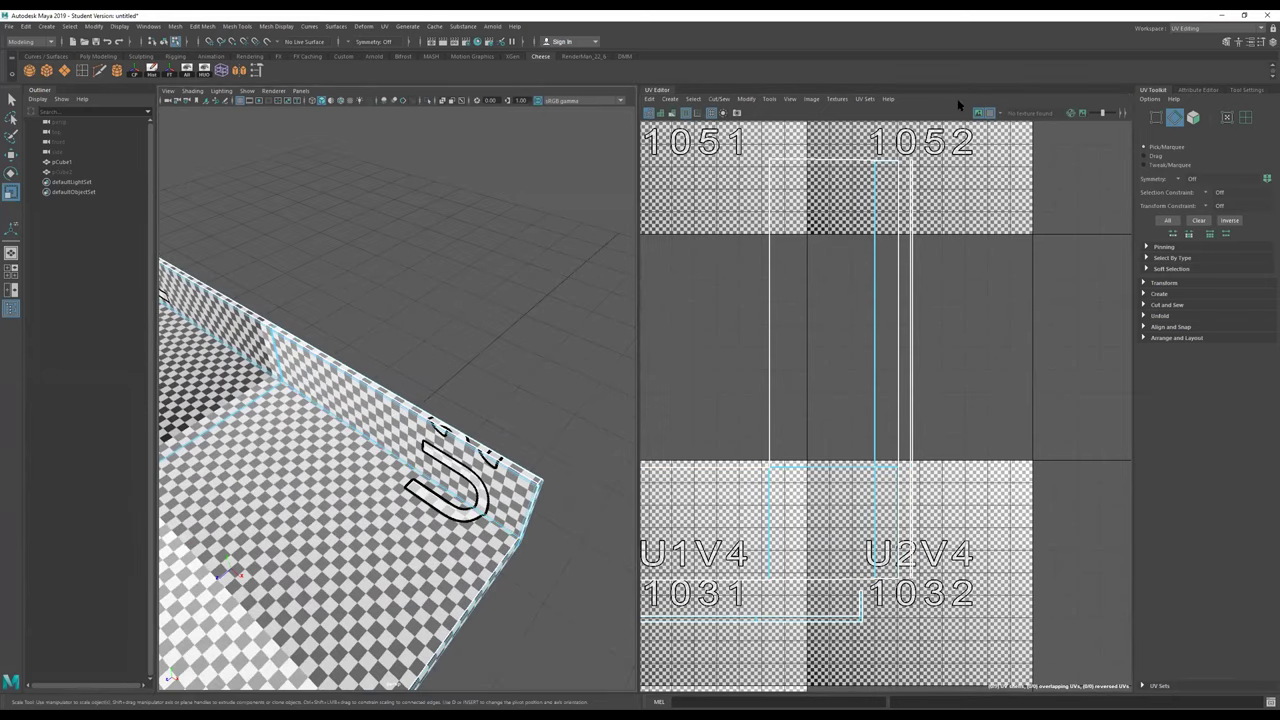
left_click(978, 114)
left_click(988, 114)
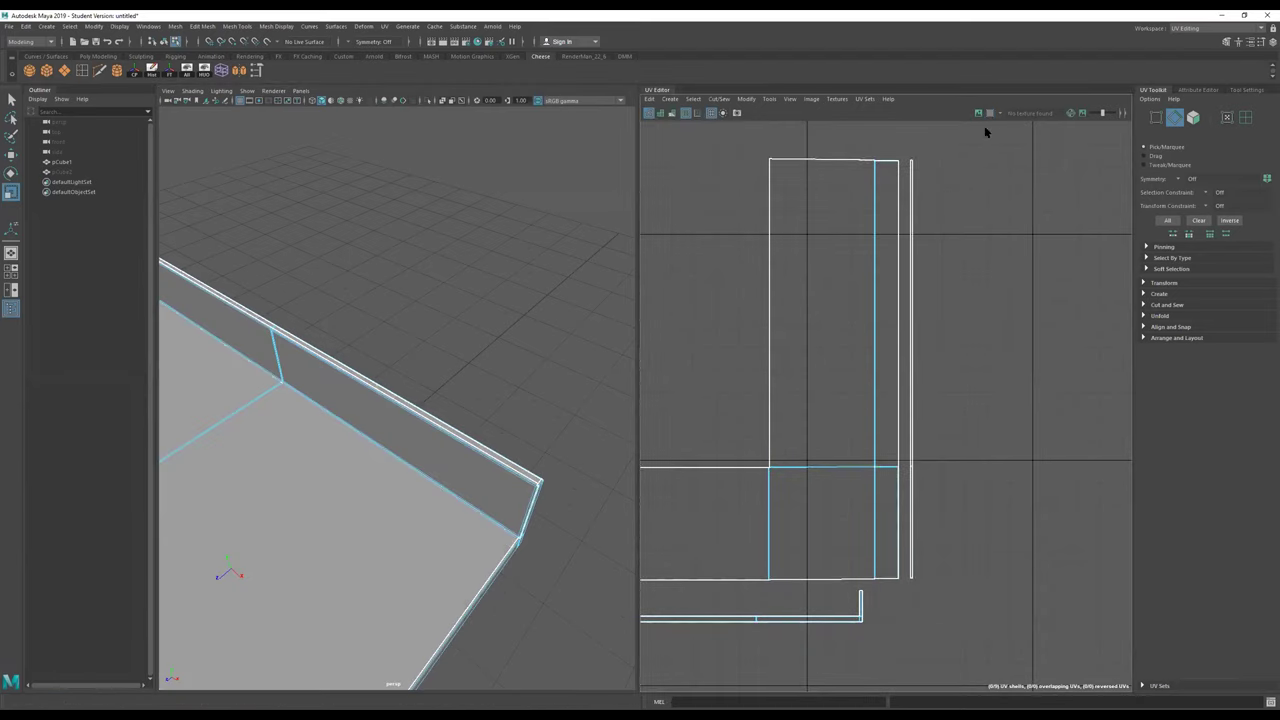
Step: Select both seam edges between the backsplash's front-face and top-face shells and move and sew them together
left_click(902, 347)
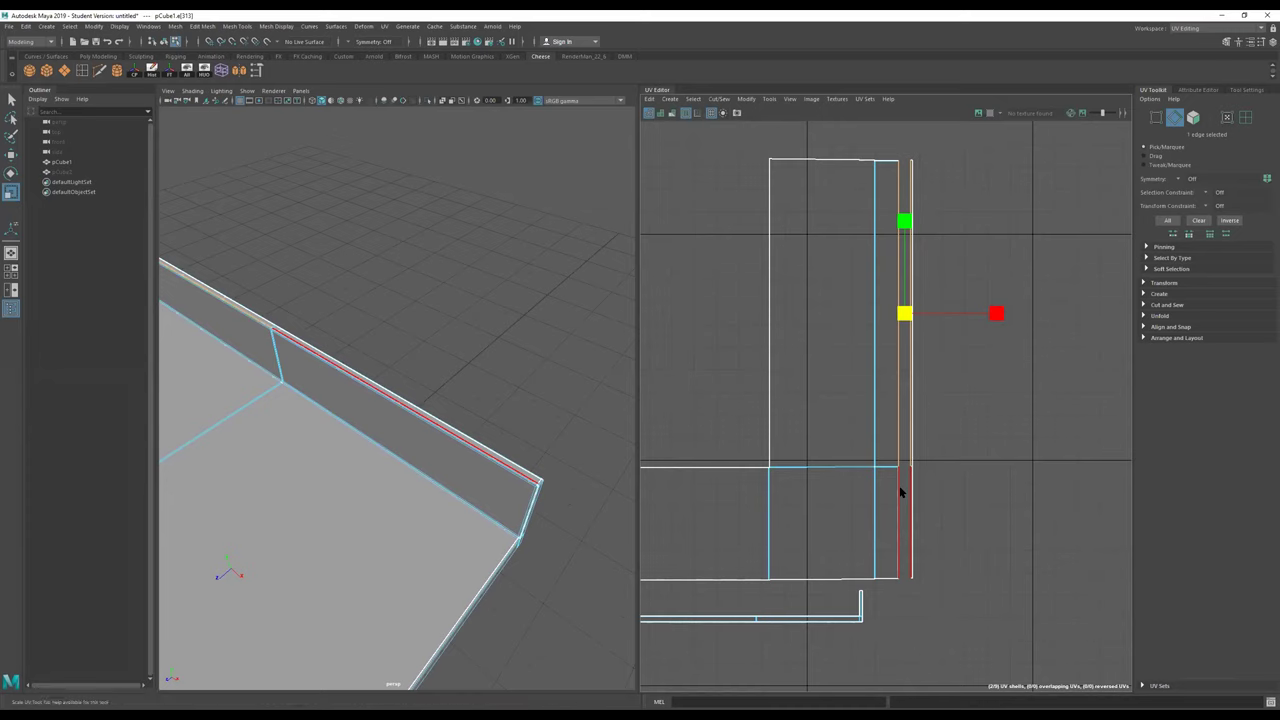
left_click(900, 491, "shift")
right_click_drag(853, 390, 856, 300, "shift")
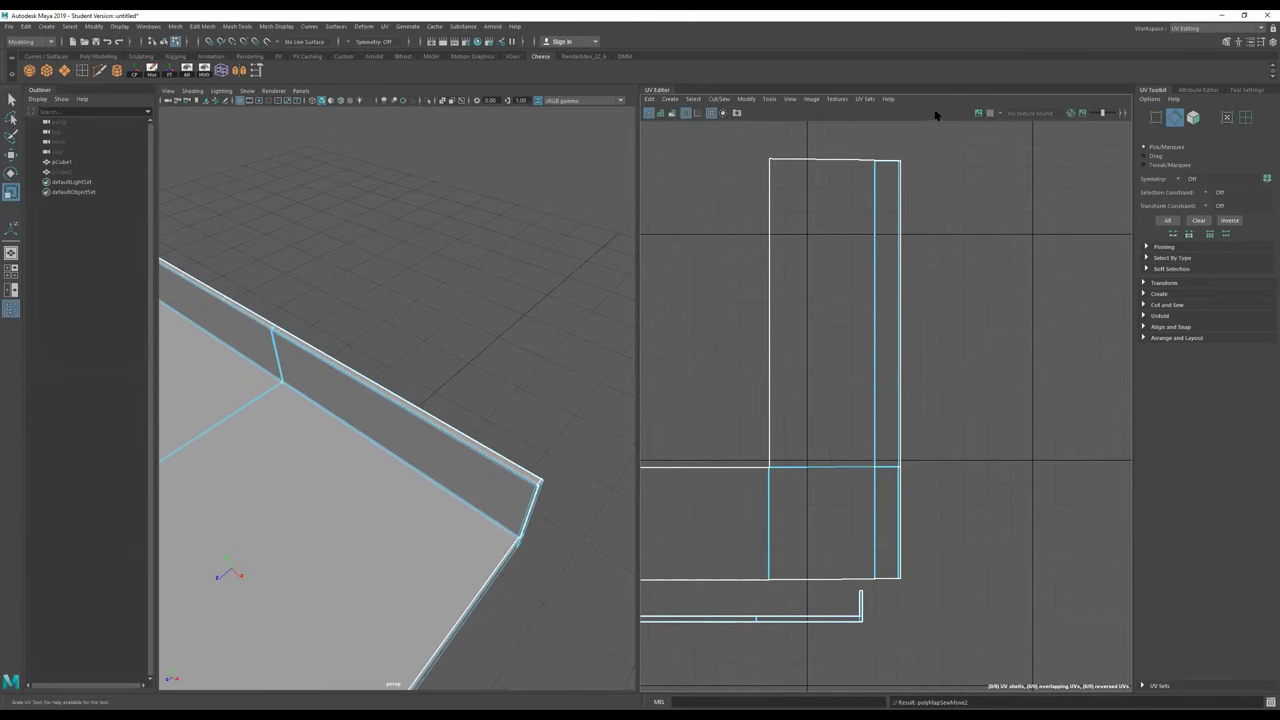
Step: Turn the checker map back on and examine how the pattern runs across the backsplash and countertop seams
left_click(989, 112)
left_click_drag(523, 329, 471, 434, "alt")
left_click(442, 500)
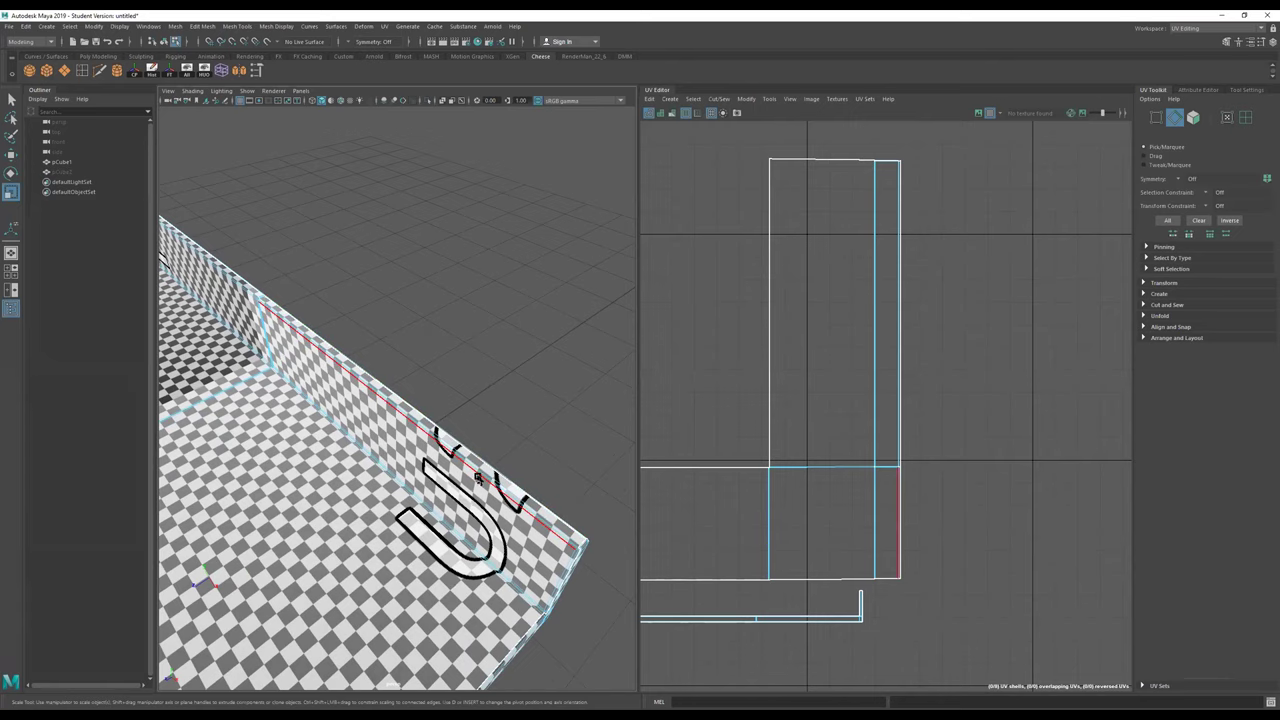
right_click_drag(408, 475, 303, 491, "alt")
left_click_drag(303, 491, 367, 466, "alt")
middle_click_drag(367, 466, 866, 420, "alt")
left_click_drag(500, 470, 410, 478, "alt")
scroll(886, 620, "up", 3)
scroll(908, 604, "down", 2)
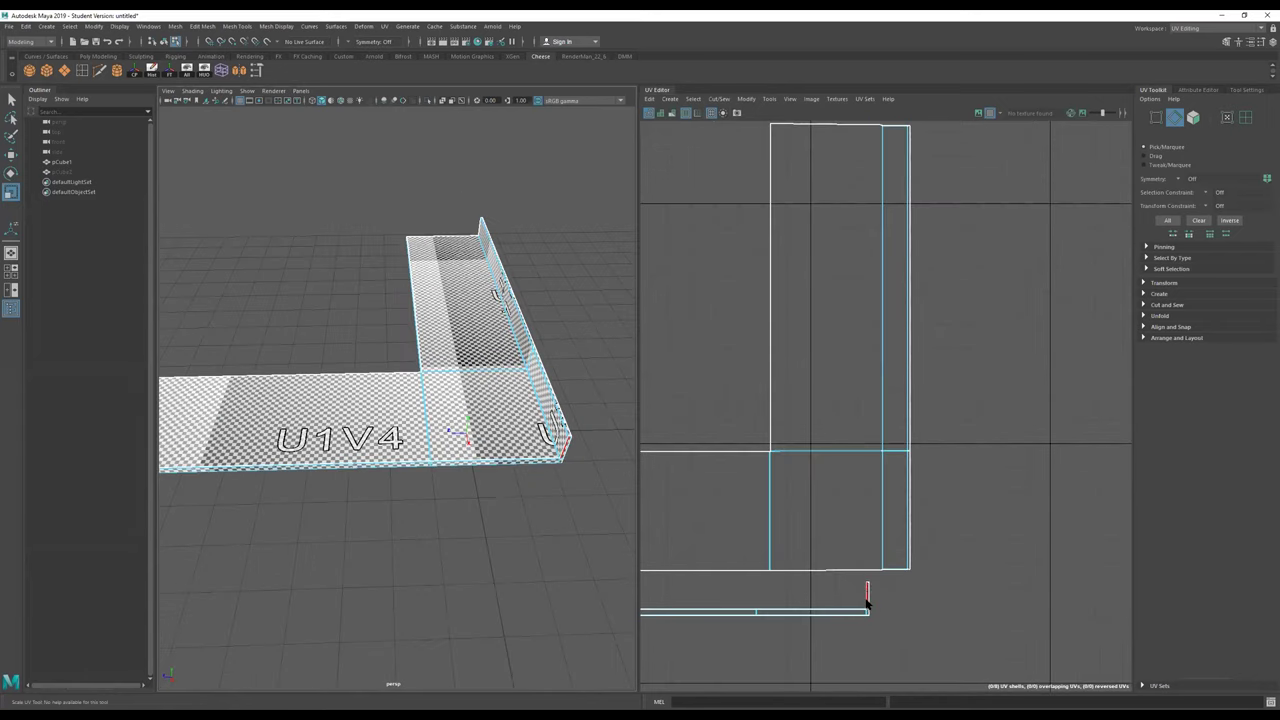
scroll(900, 594, "down", 2)
middle_click_drag(900, 594, 1008, 556, "alt")
left_click(764, 572)
key("r")
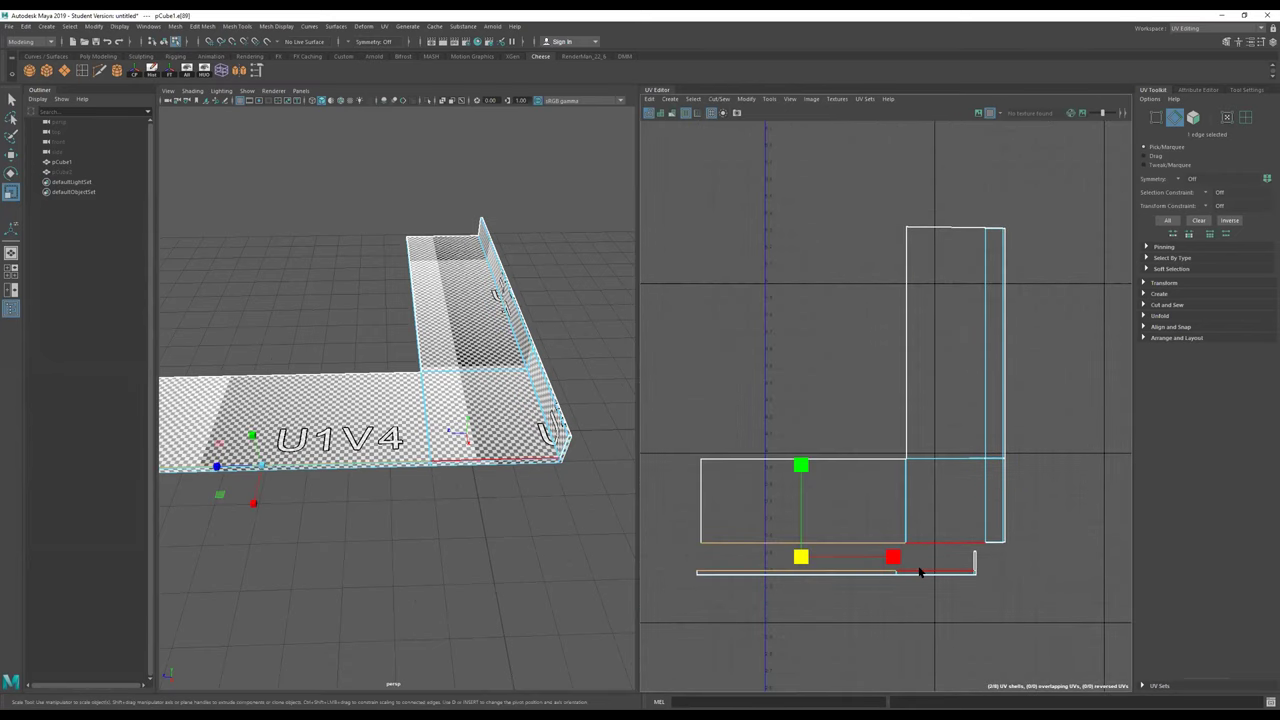
left_click(920, 572, "shift")
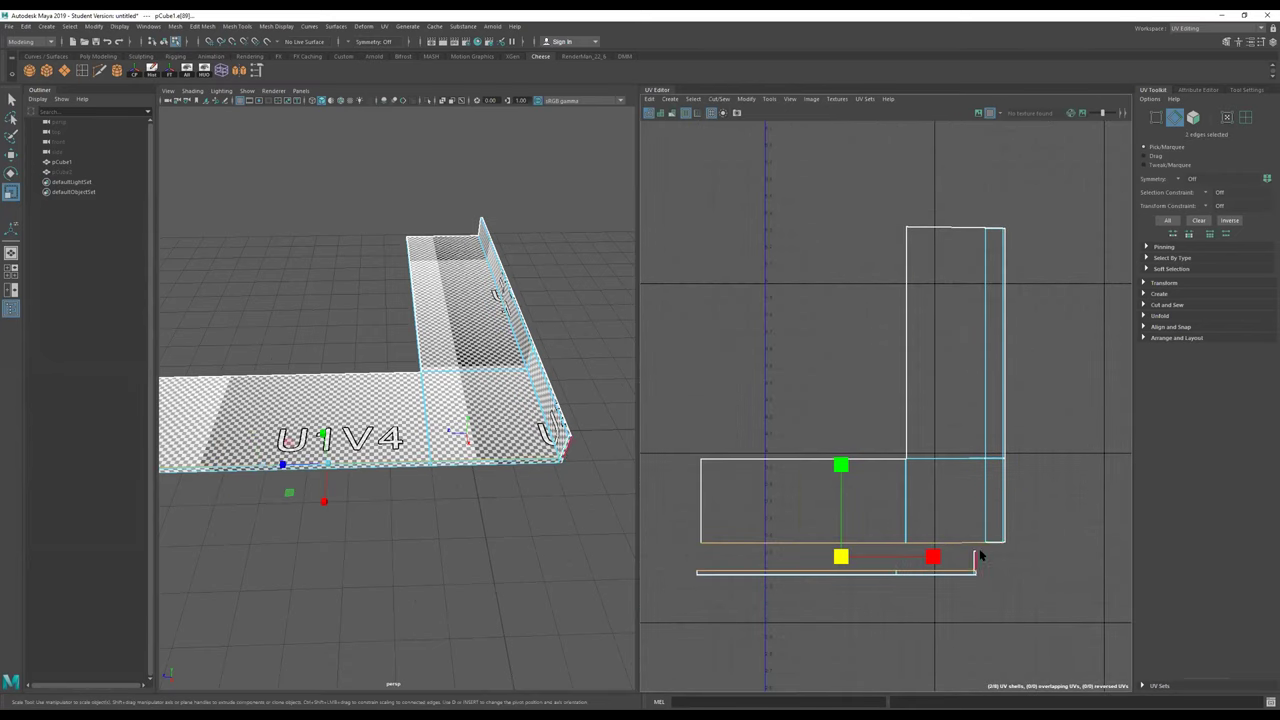
right_click_drag(959, 598, 1115, 589, "alt")
middle_click_drag(930, 578, 1004, 556, "alt")
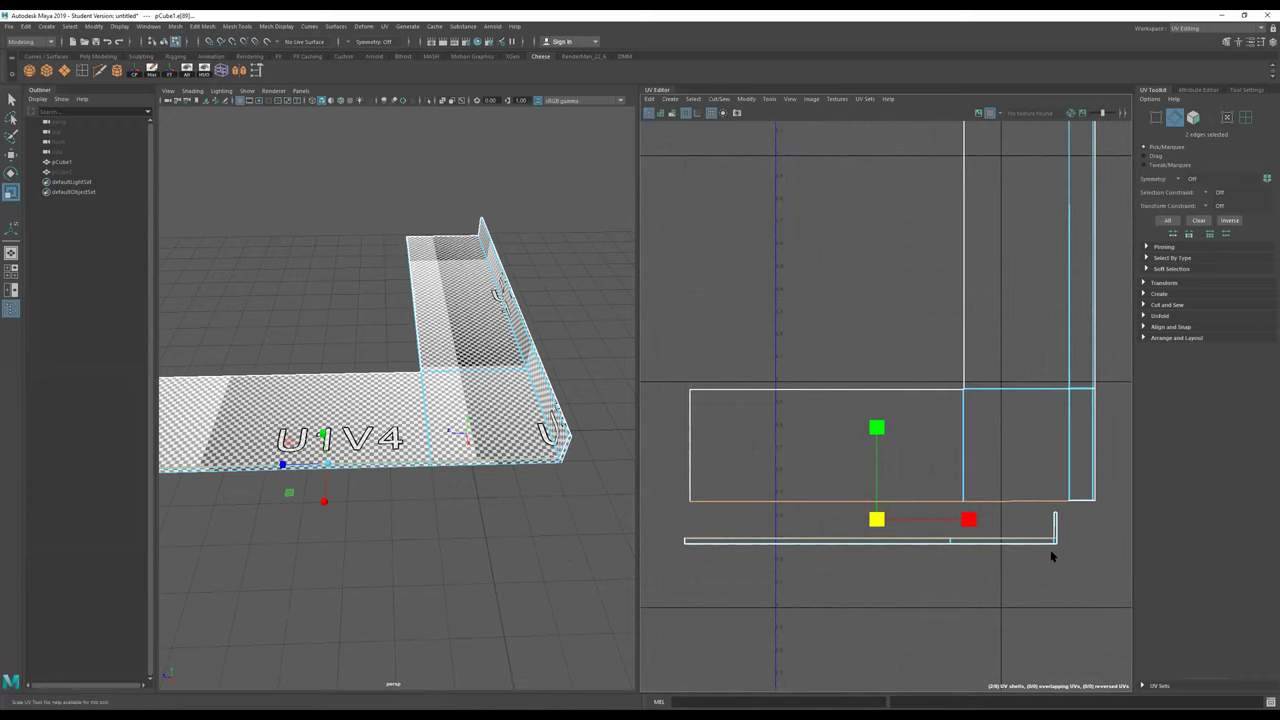
Step: Create a separate UV shell from the long horizontal strip's faces without the short vertical piece, and move it closer beneath the L-shaped shell
right_click_drag(997, 542, 997, 563)
left_click_drag(660, 516, 1030, 604)
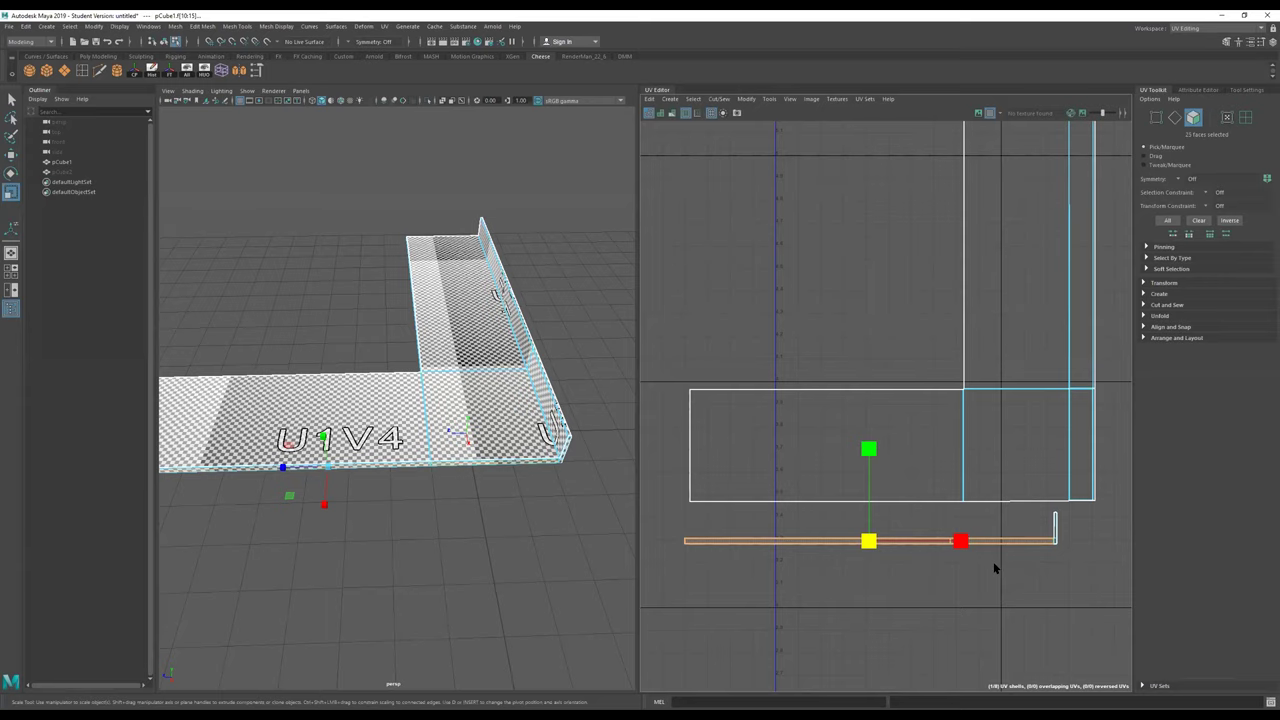
right_click(993, 562, "shift")
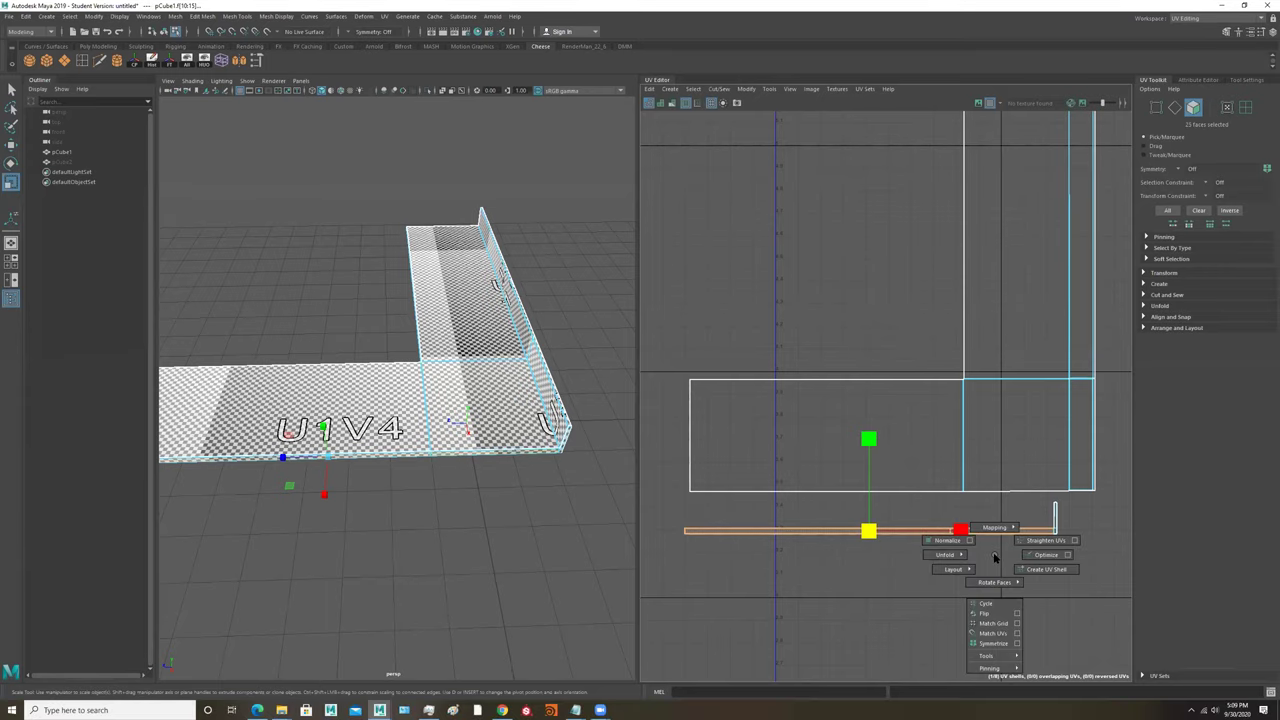
left_click(1048, 578)
key("w")
mouse_move(867, 530)
left_mouse_down()
mouse_move(842, 533)
mouse_move(834, 554)
mouse_move(877, 520)
mouse_move(849, 531)
left_mouse_up()
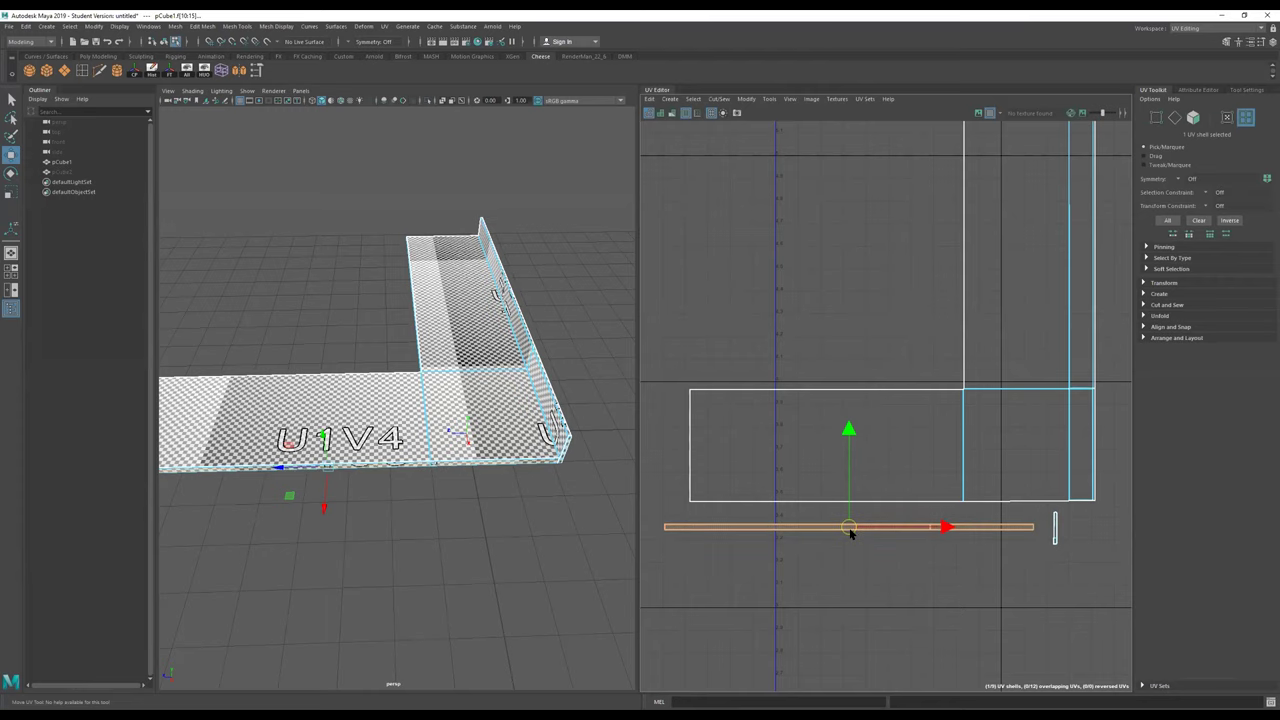
Step: Select both seam edges along the bottom of the L-shaped countertop shell and move and sew the long horizontal strip onto them
key("F10")
left_click(781, 501)
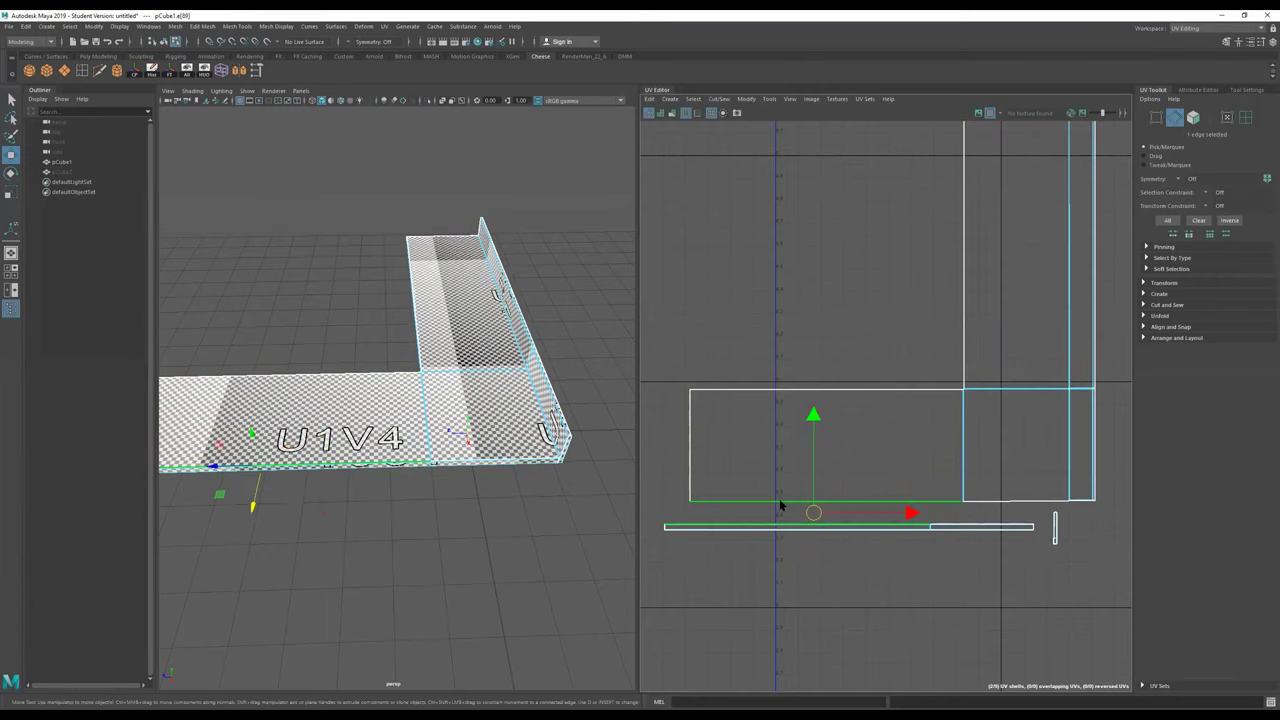
left_click(987, 502, "shift")
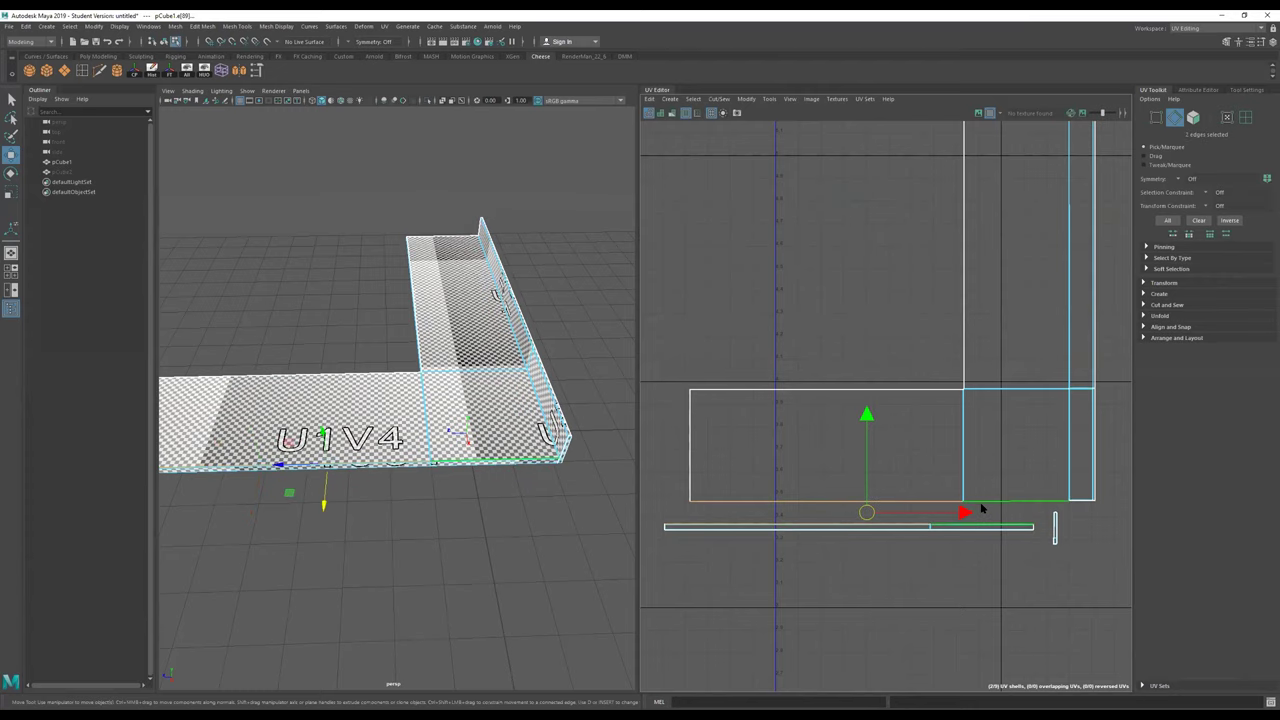
right_click(981, 510, "shift")
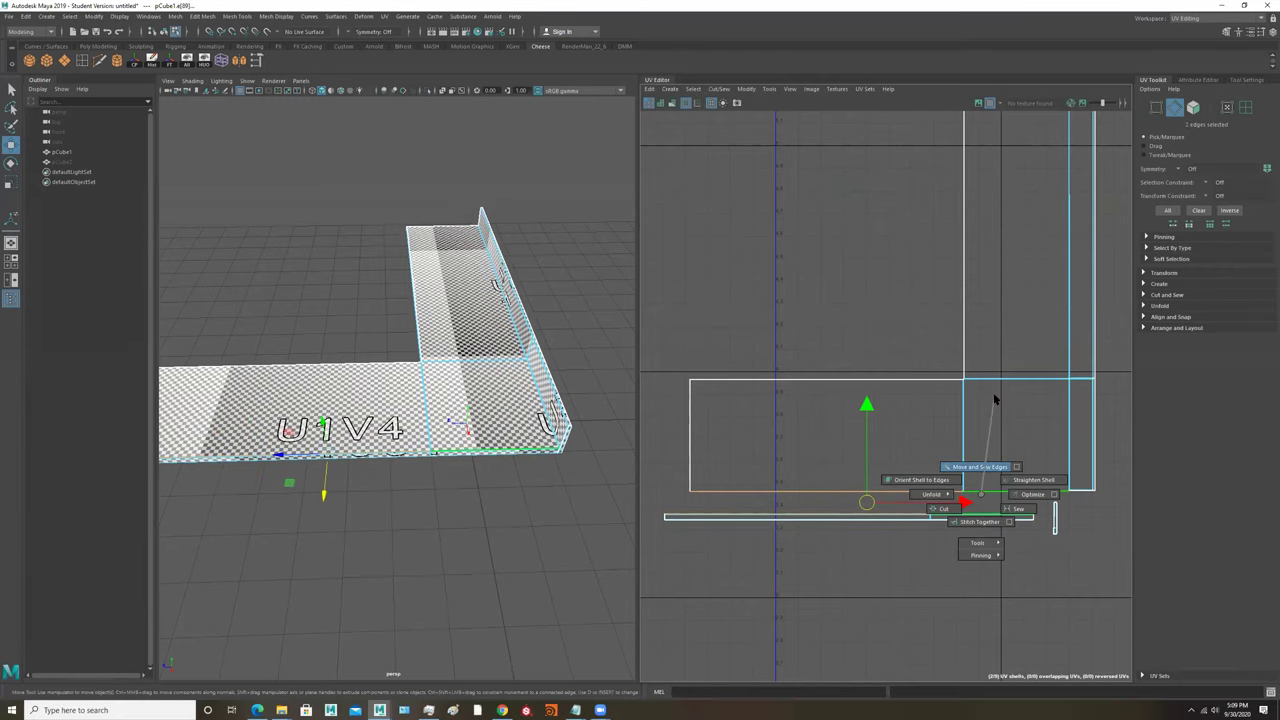
left_click(993, 392)
right_click_drag(344, 467, 468, 452, "alt")
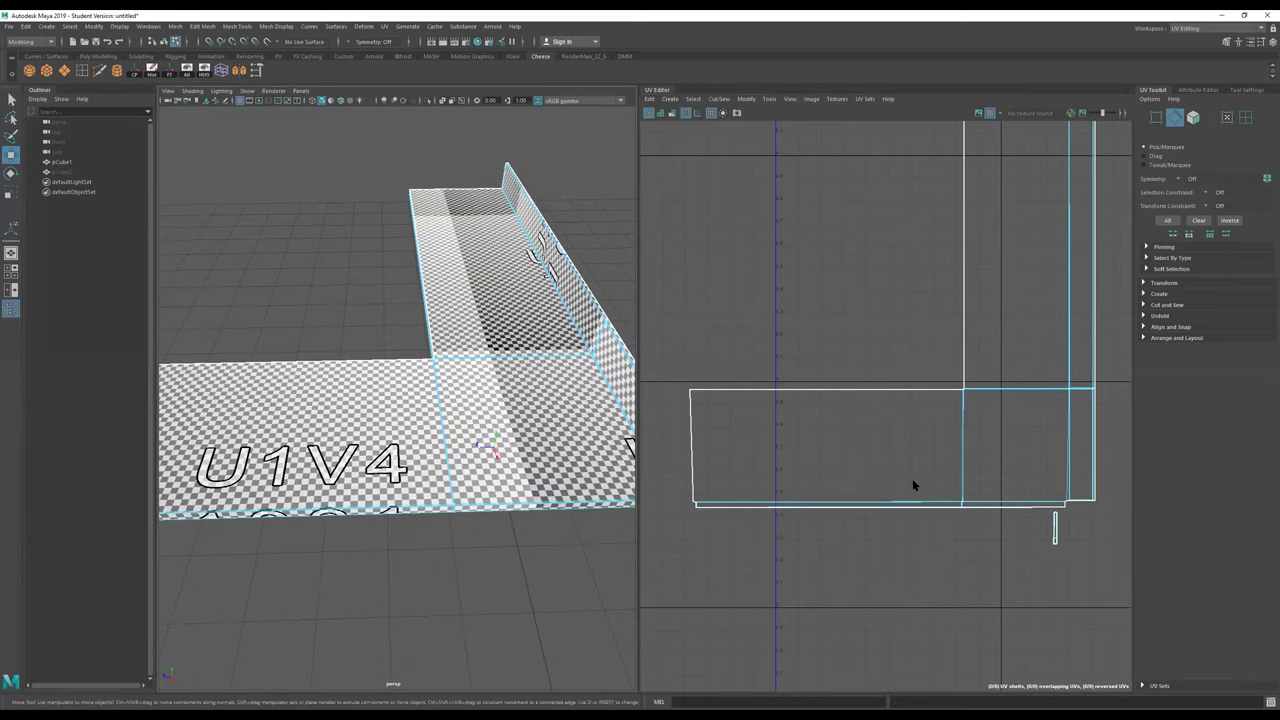
Step: Rotate the small vertical UV piece to horizontal and move it directly beneath the backsplash end of the L-shaped shell
scroll(1055, 526, "up", 3)
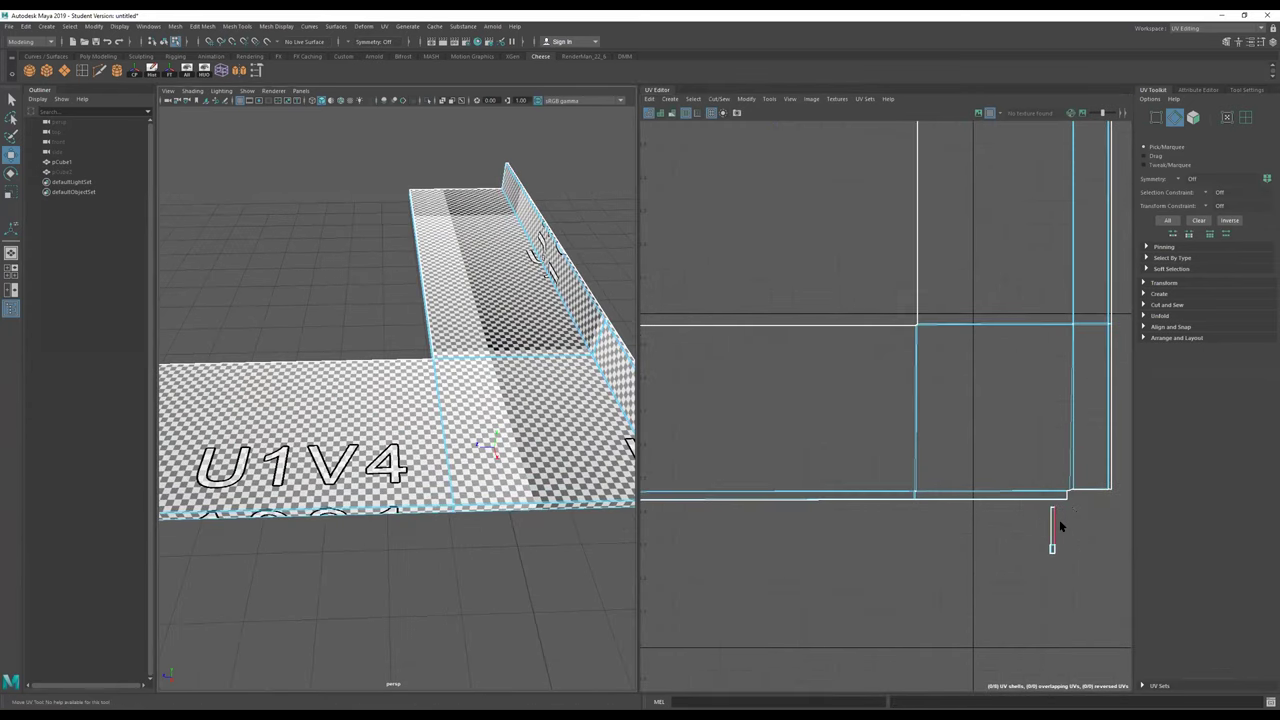
middle_click_drag(1072, 509, 1006, 491, "alt")
scroll(1011, 491, "up", 5)
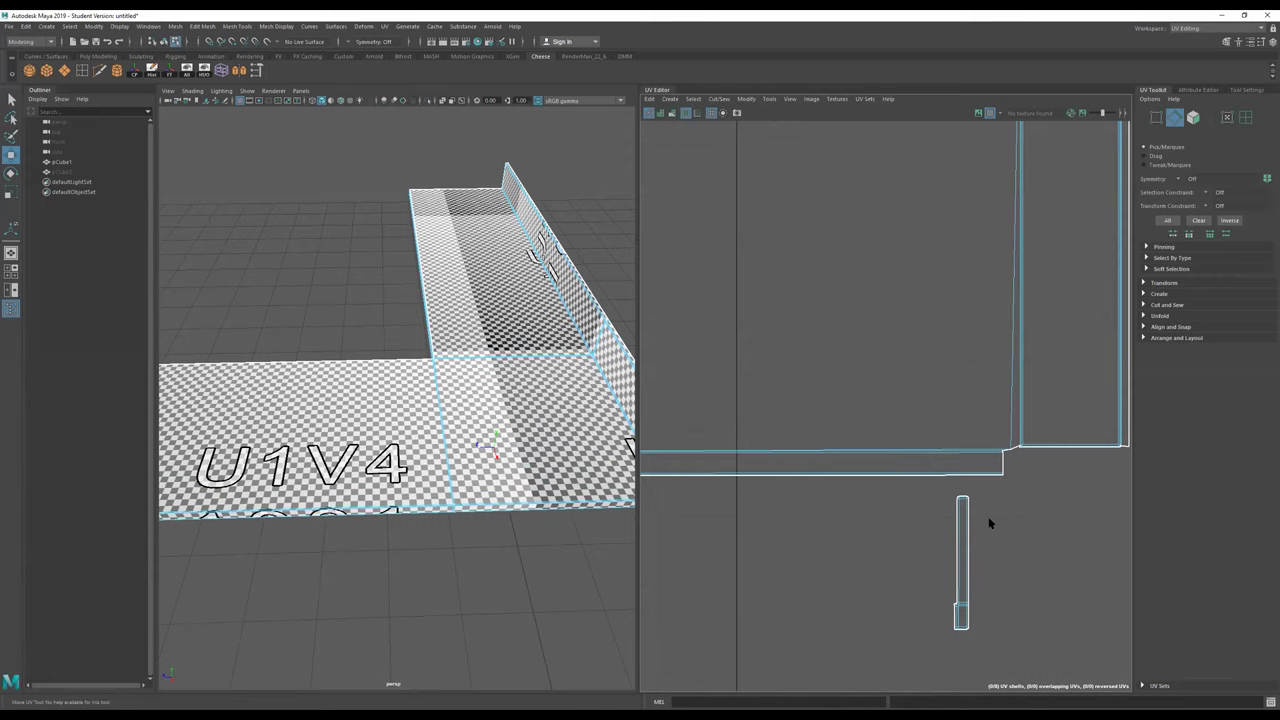
right_click_drag(960, 560, 963, 502)
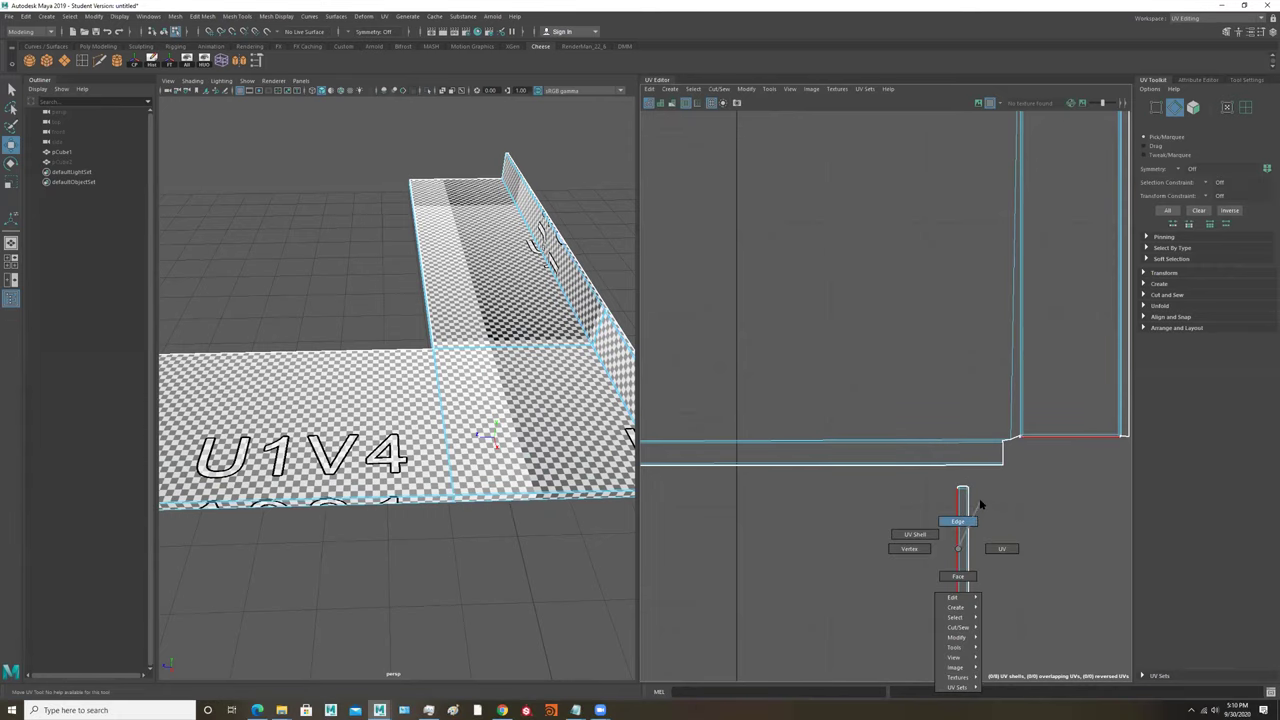
mouse_move(959, 545)
right_mouse_down()
mouse_move(960, 586)
mouse_move(960, 568)
right_mouse_up()
double_click(960, 567)
key("e")
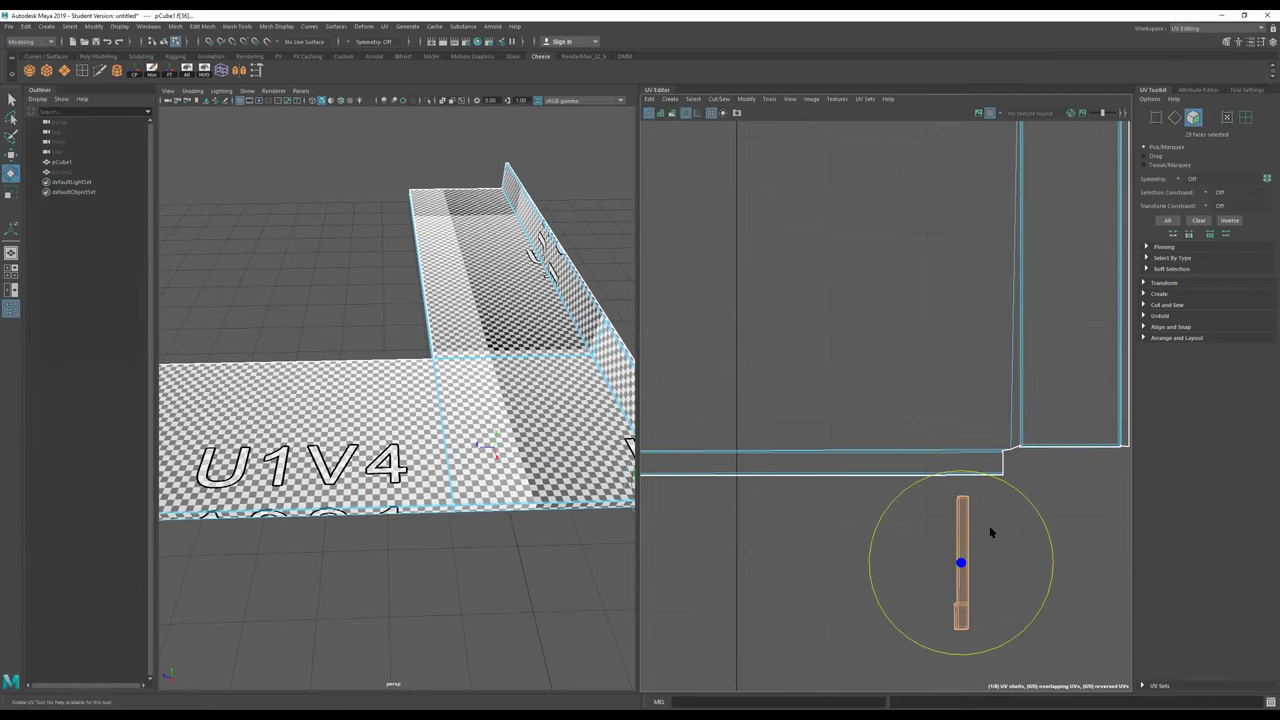
left_click_drag(1016, 491, 1060, 640)
key("w")
left_click_drag(960, 563, 1066, 470)
middle_click_drag(1063, 480, 897, 509, "alt")
scroll(936, 498, "up", 2)
scroll(936, 498, "up", 1)
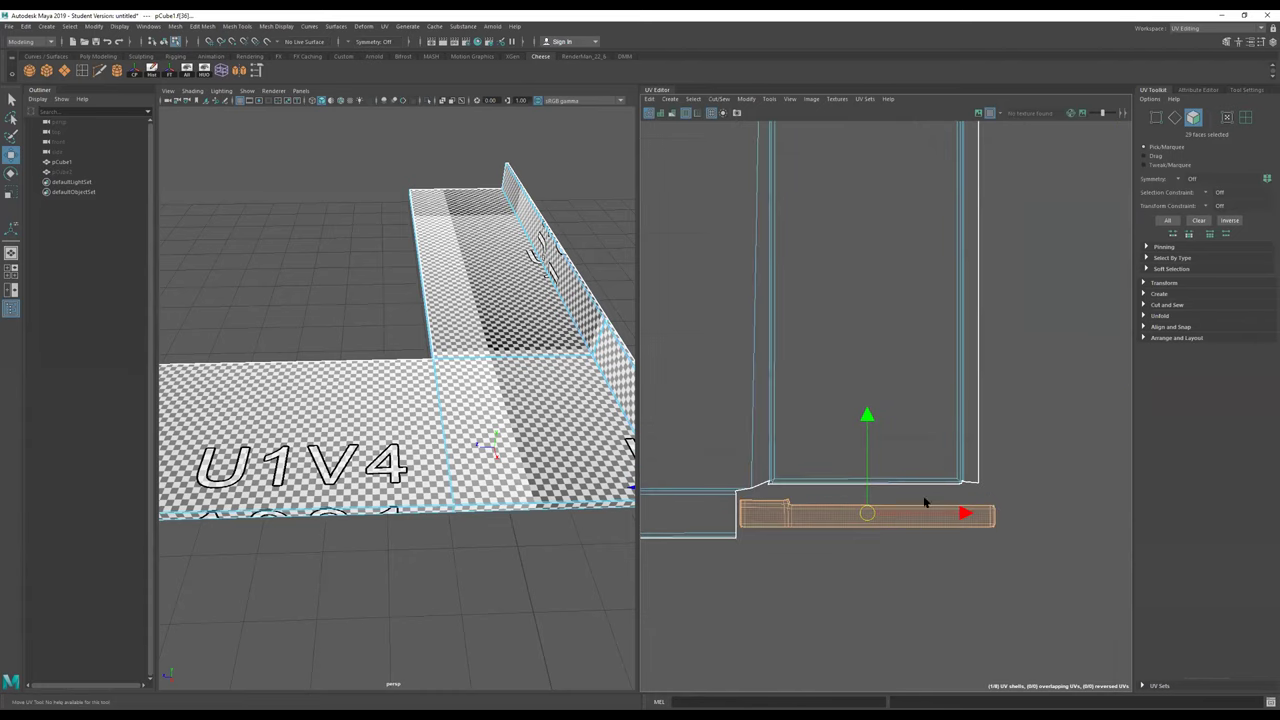
left_click_drag(530, 518, 490, 473, "alt")
scroll(490, 473, "up", 4)
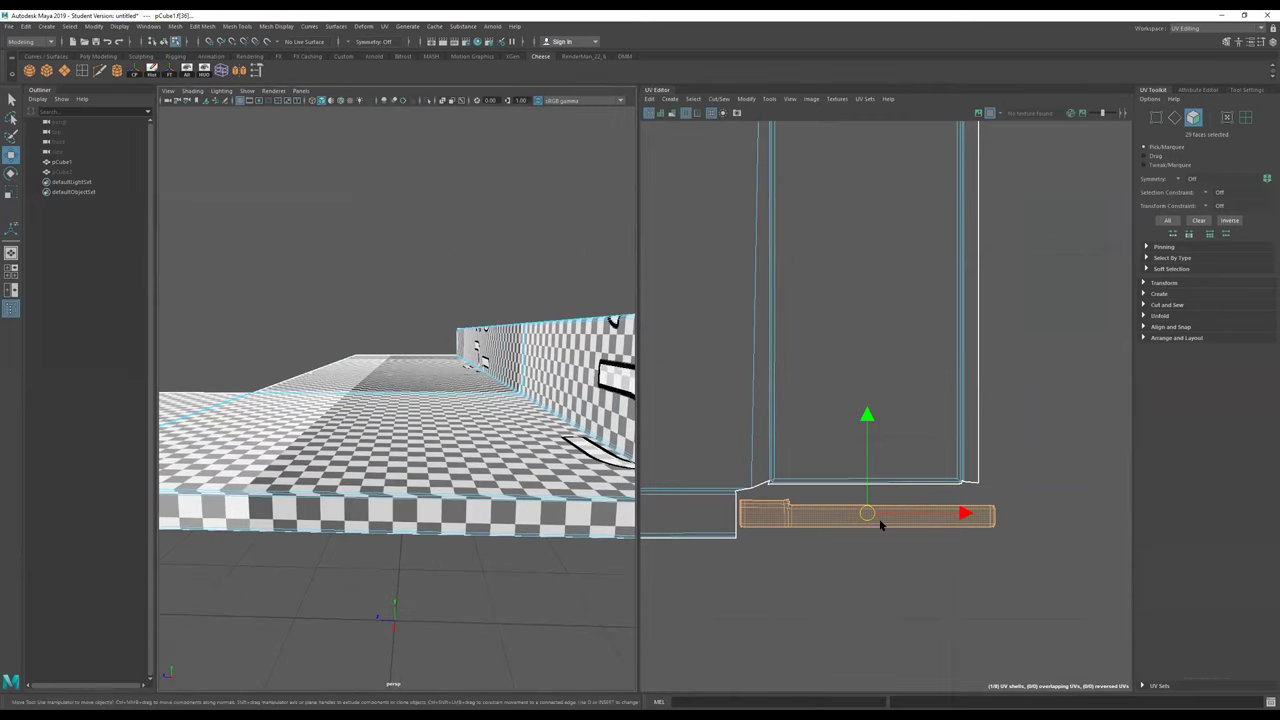
right_click_drag(869, 516, 869, 486)
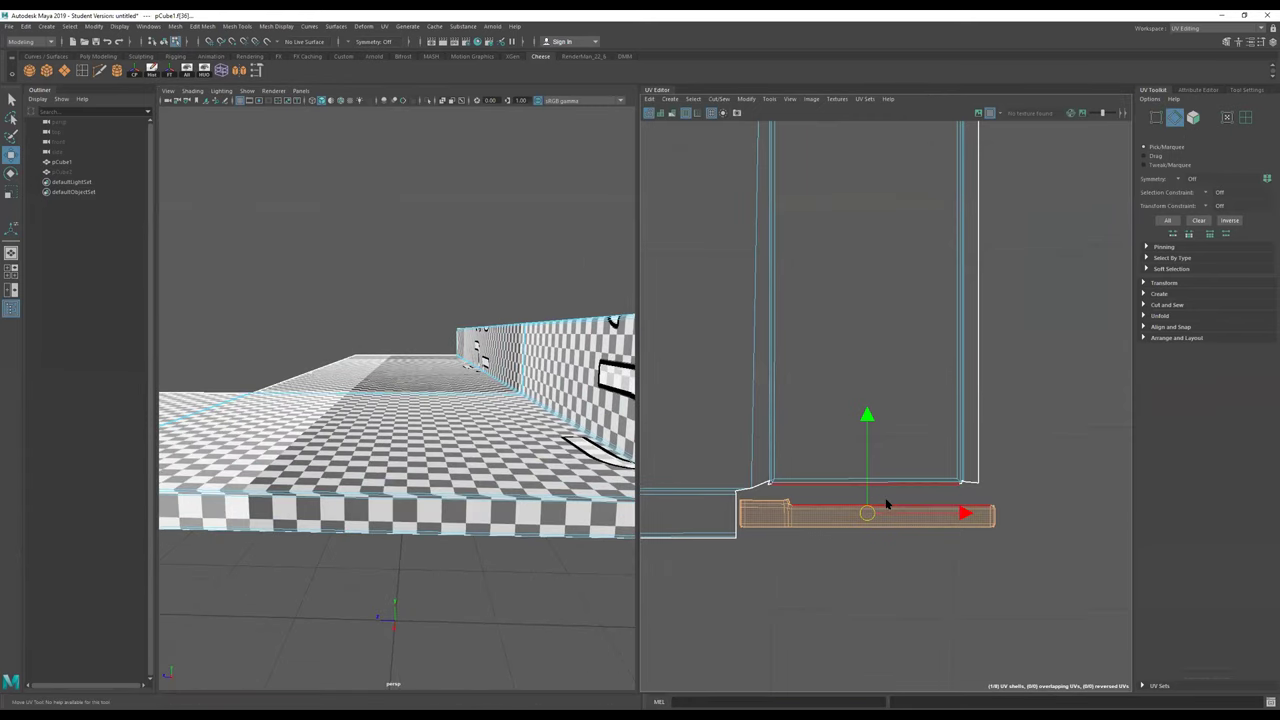
left_click(885, 503)
scroll(770, 497, "up", 4)
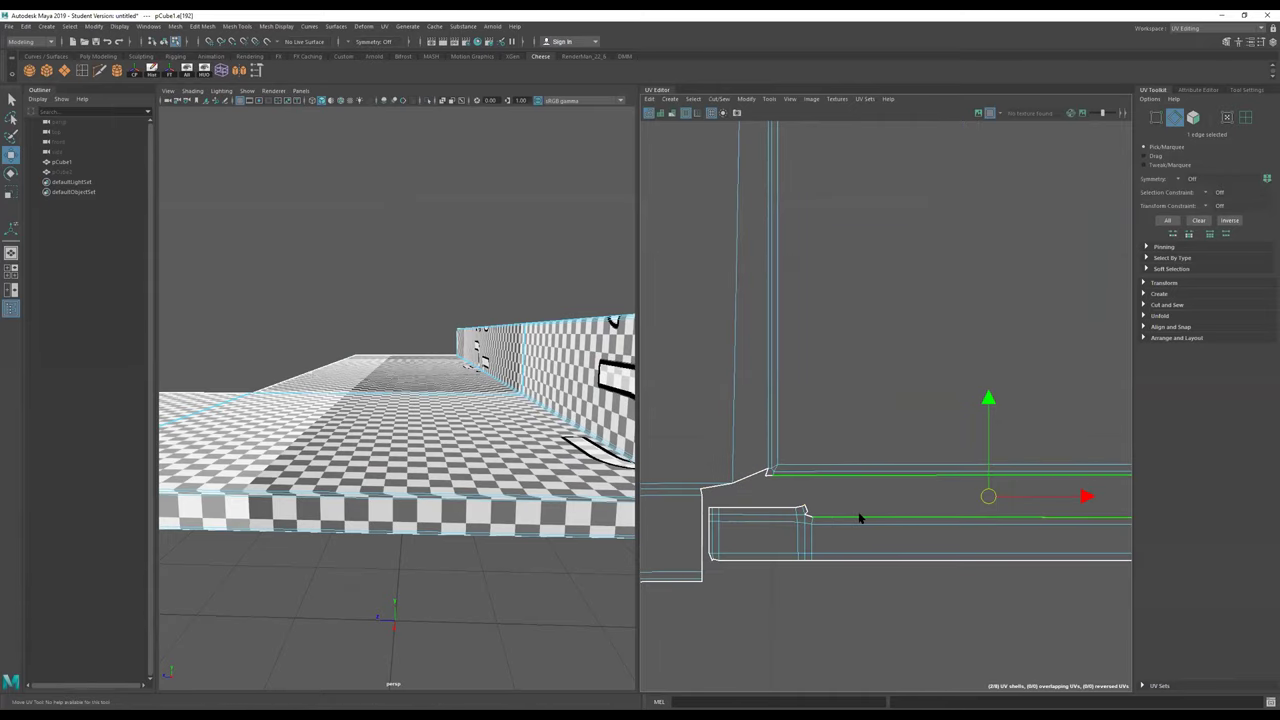
double_click(807, 518)
left_click(807, 511, "shift")
scroll(805, 510, "up", 5)
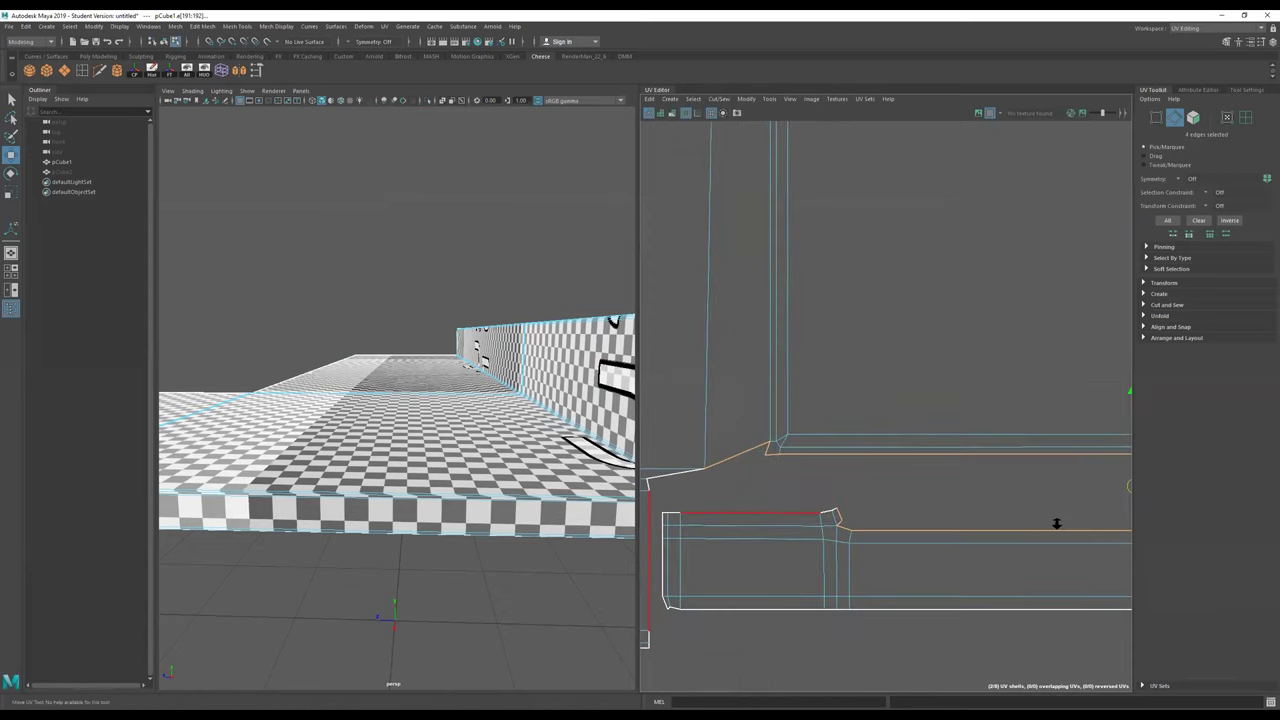
left_click(838, 512, "shift")
left_click(829, 513, "shift")
left_click(794, 510, "shift")
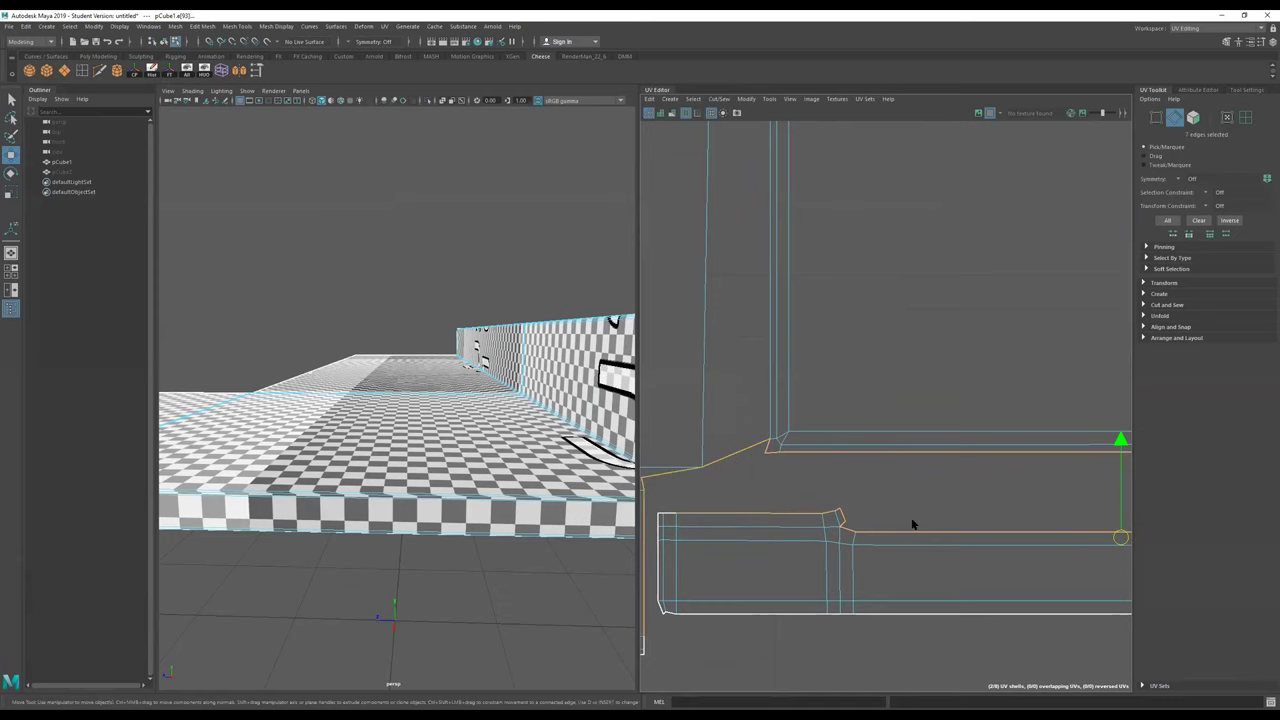
scroll(984, 495, "down", 5)
middle_click_drag(986, 497, 786, 480, "alt")
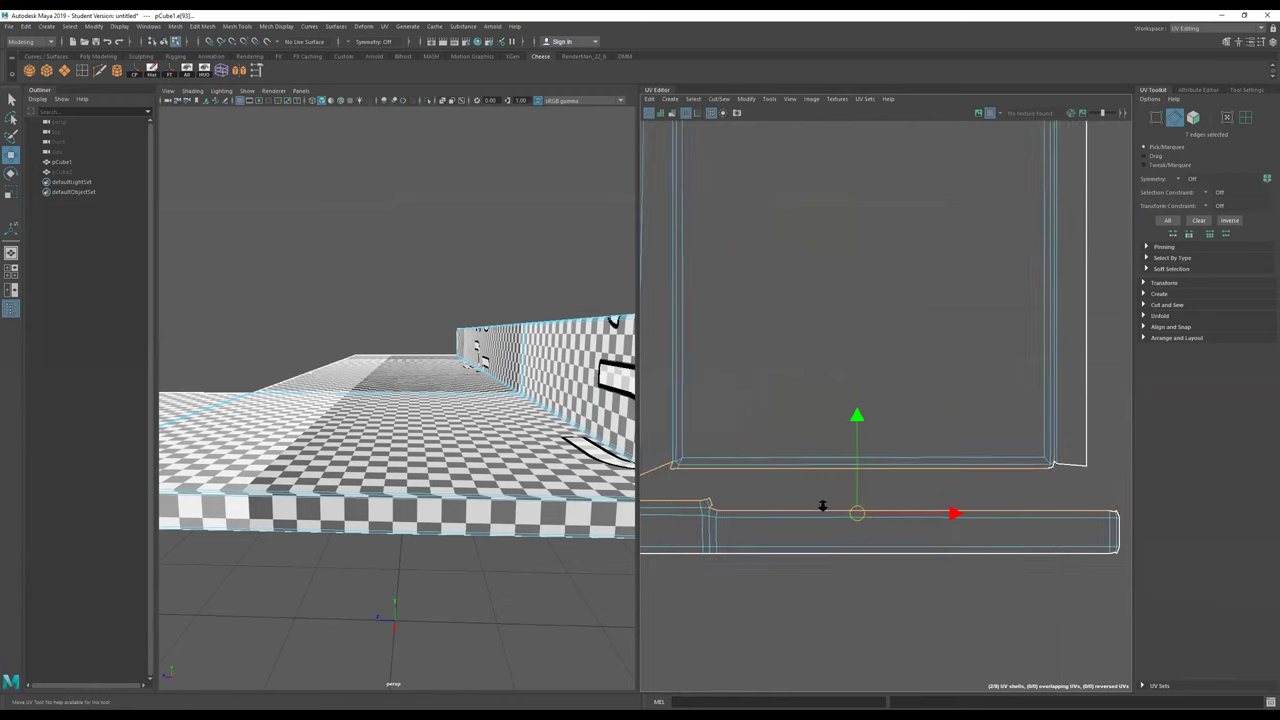
Step: Try to move and sew the whole small end strip onto the backsplash shell along its long seam edge and adjoining corner edges
left_click(991, 466)
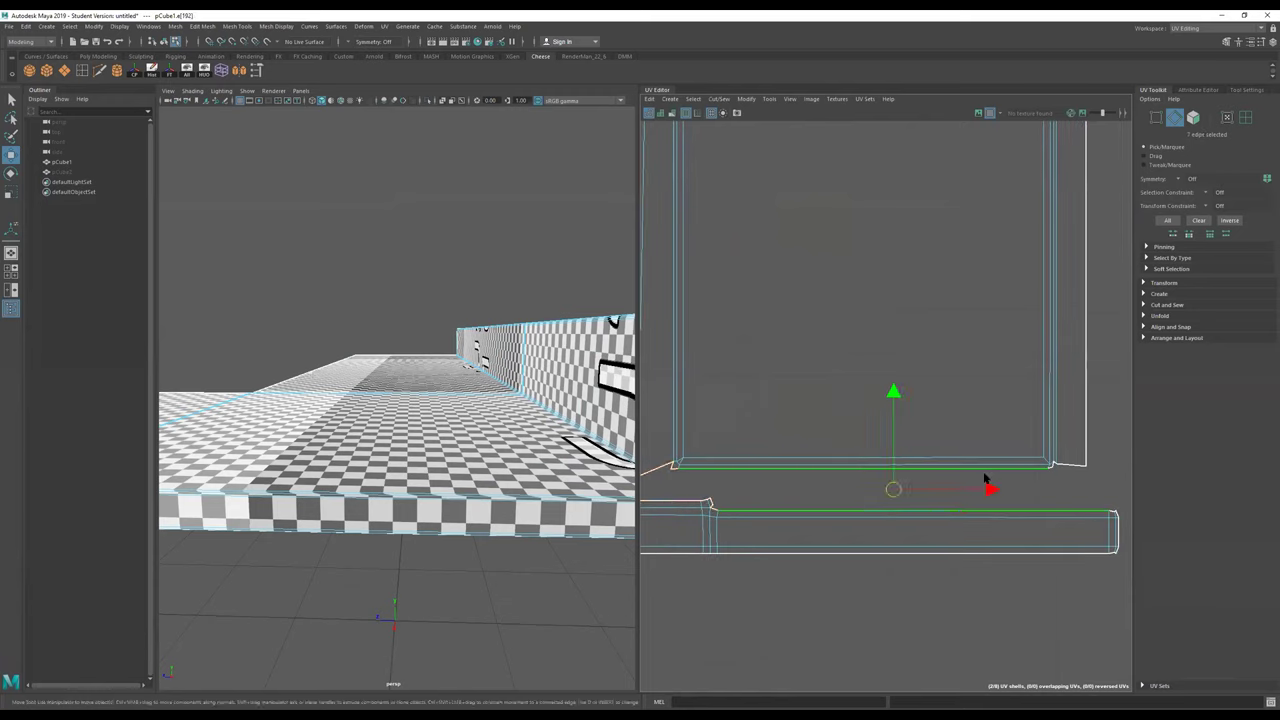
middle_click_drag(771, 492, 821, 479, "alt")
left_click(812, 538)
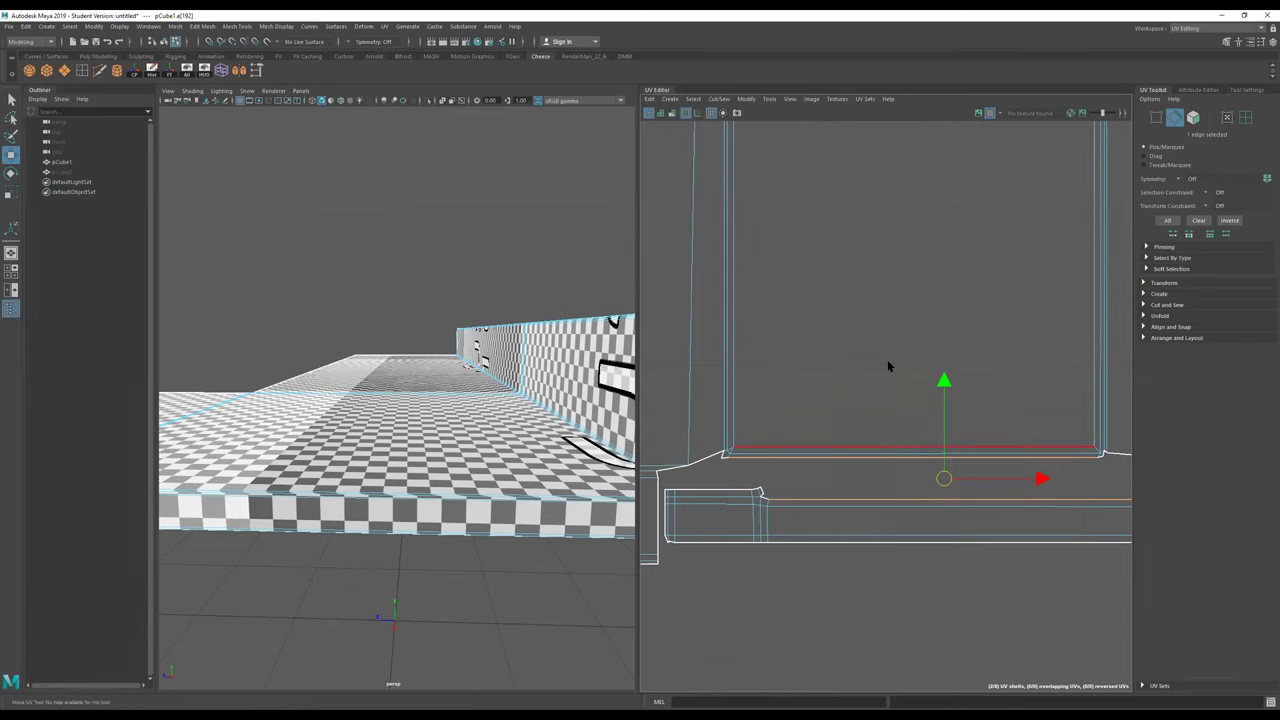
left_click(825, 445)
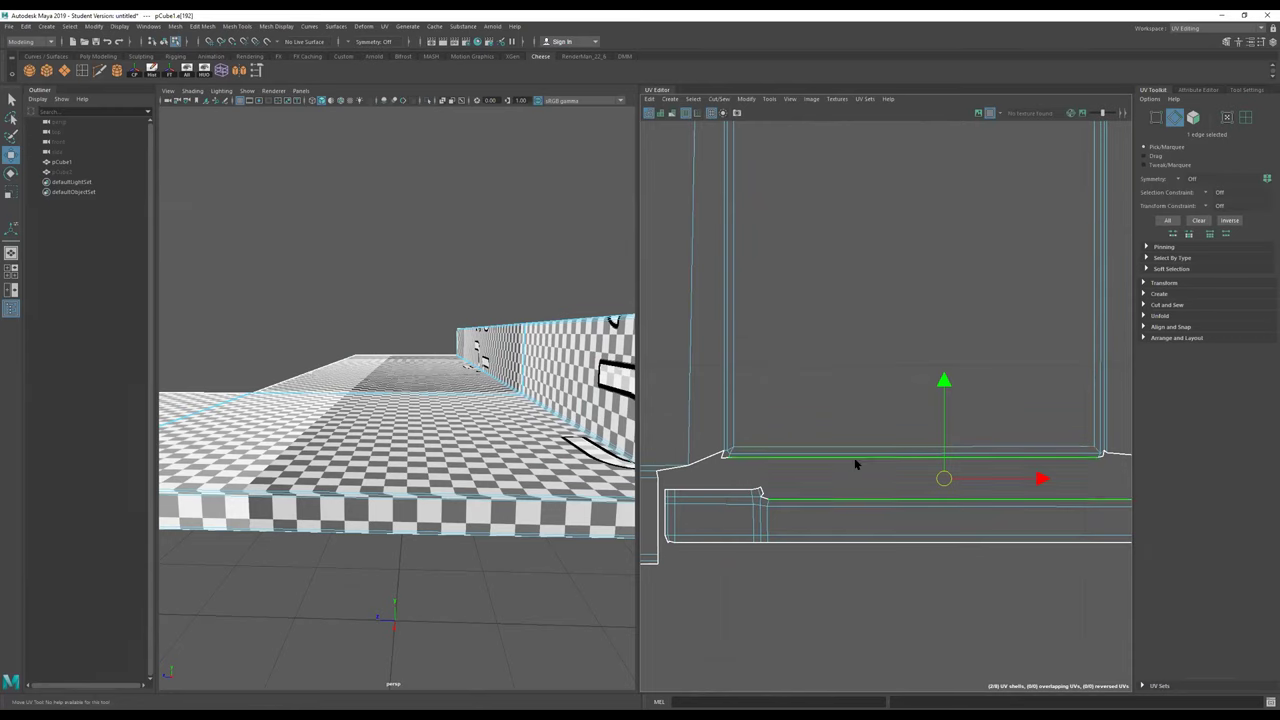
left_click(966, 540)
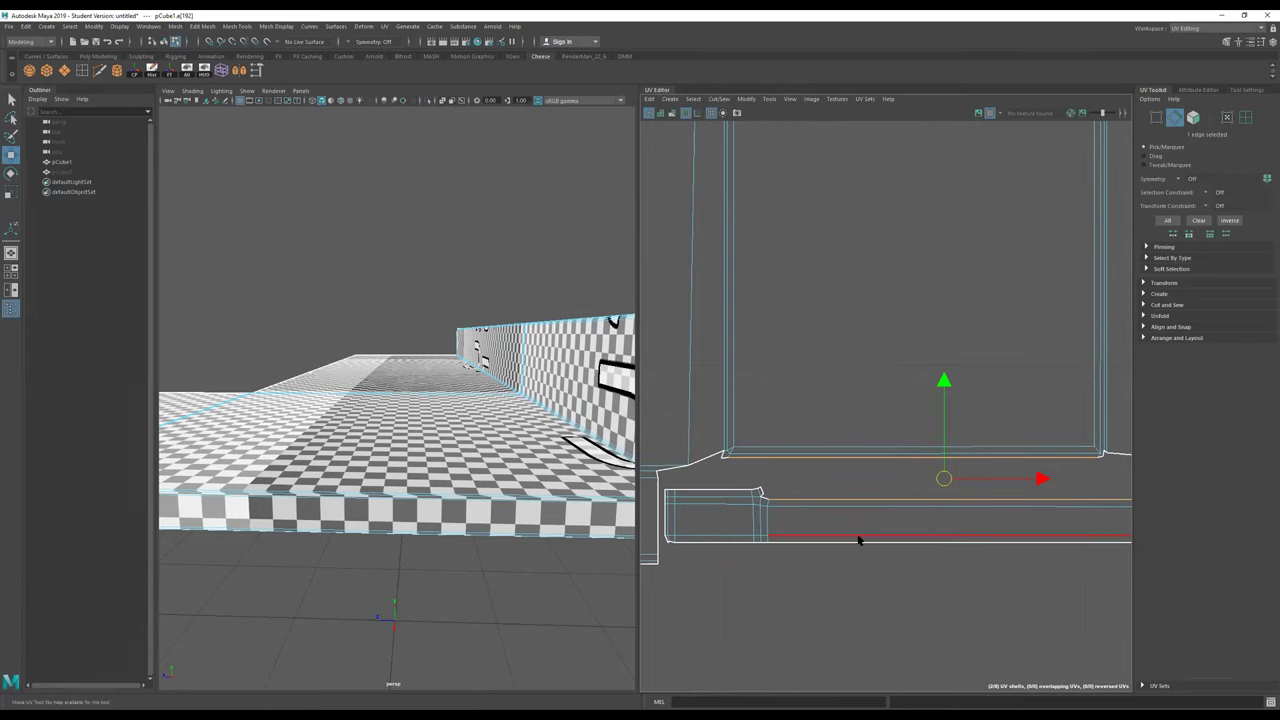
scroll(843, 468, "up", 5)
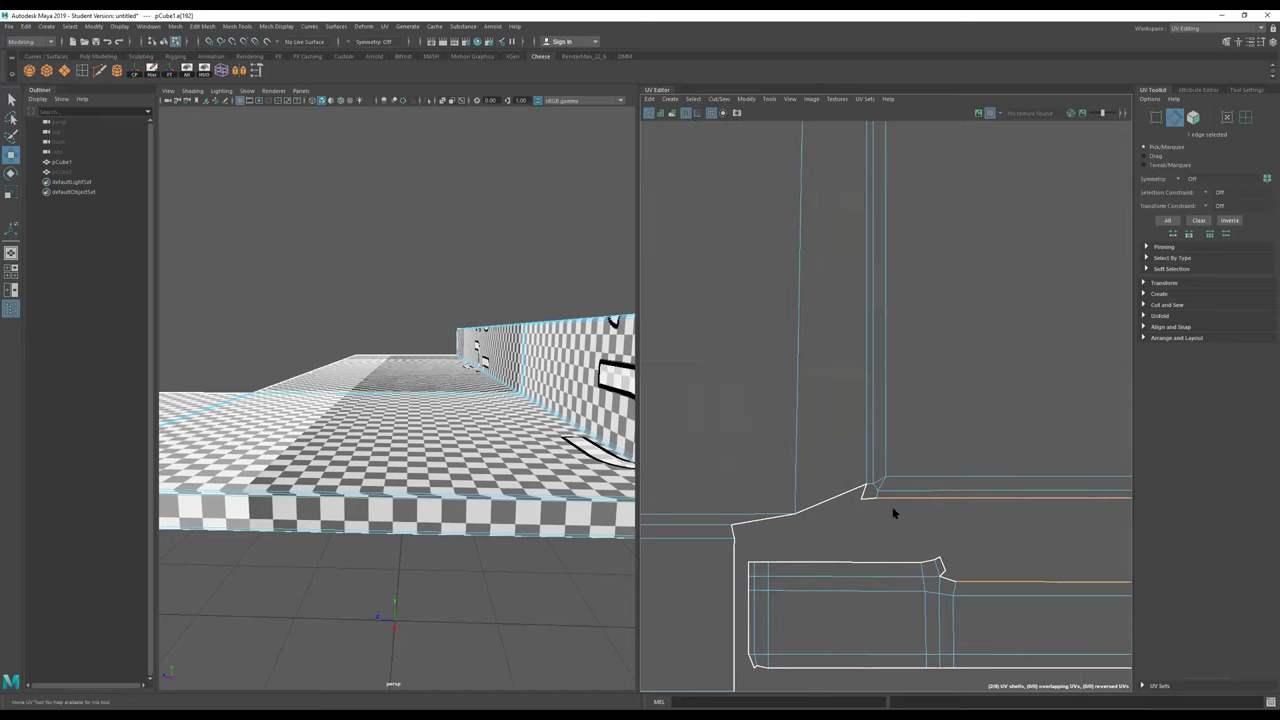
left_click(867, 500, "shift")
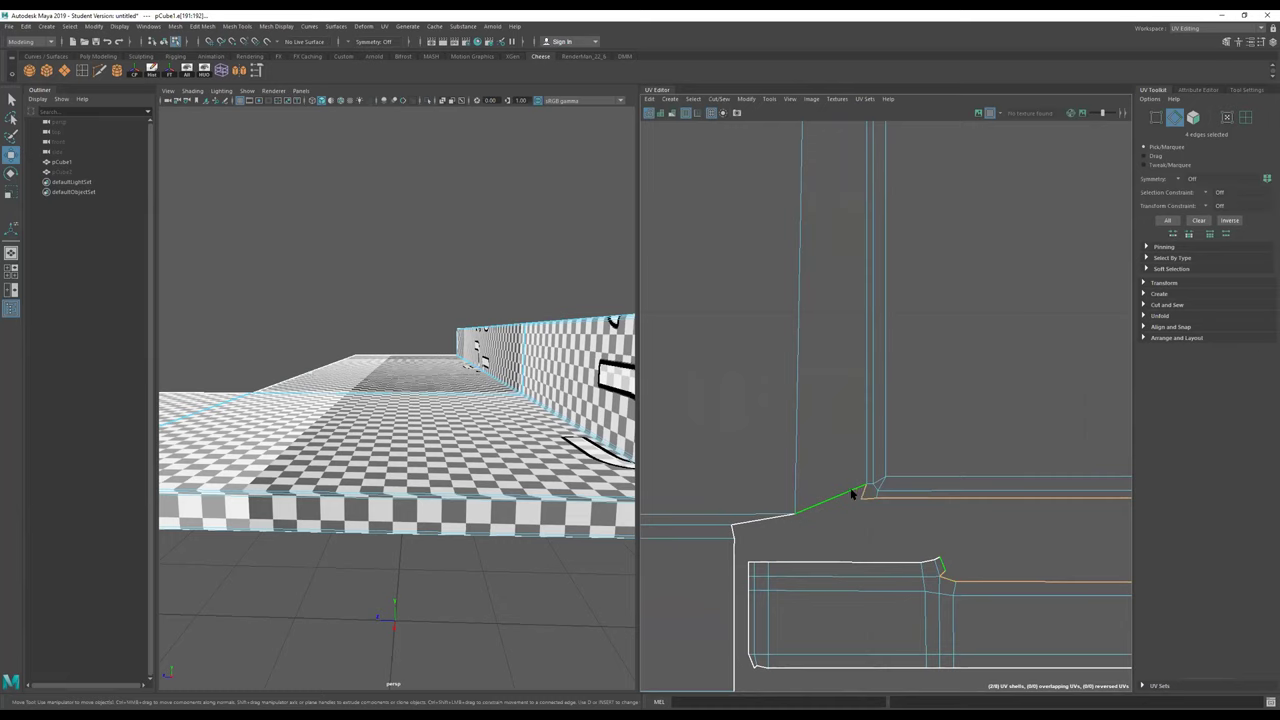
left_click(778, 519, "shift")
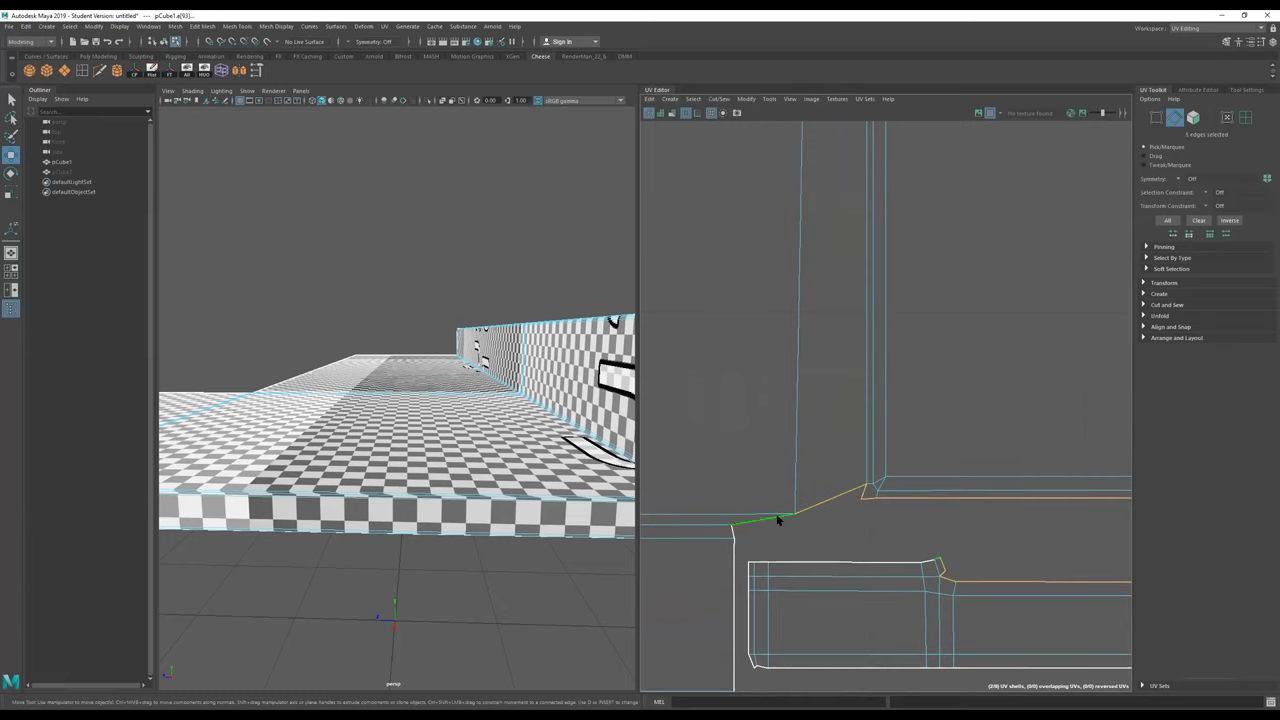
left_click_drag(818, 535, 724, 474, "ctrl")
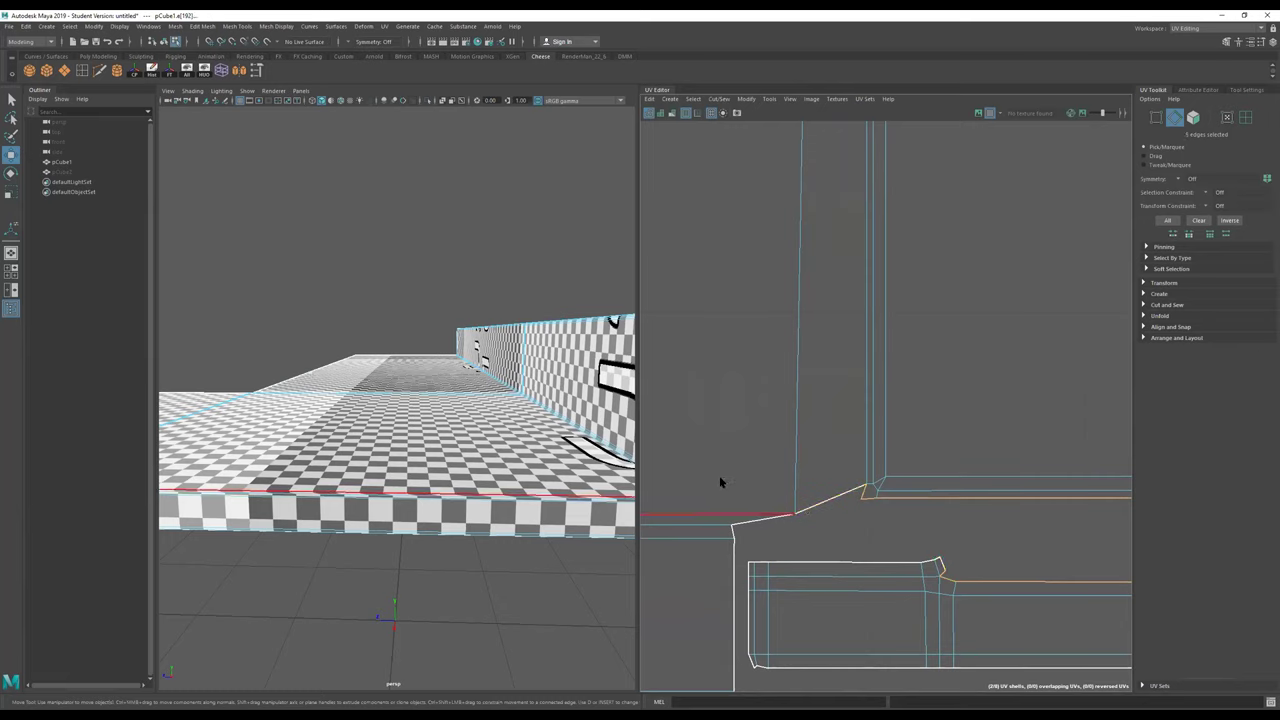
right_click_drag(897, 522, 882, 519, "alt")
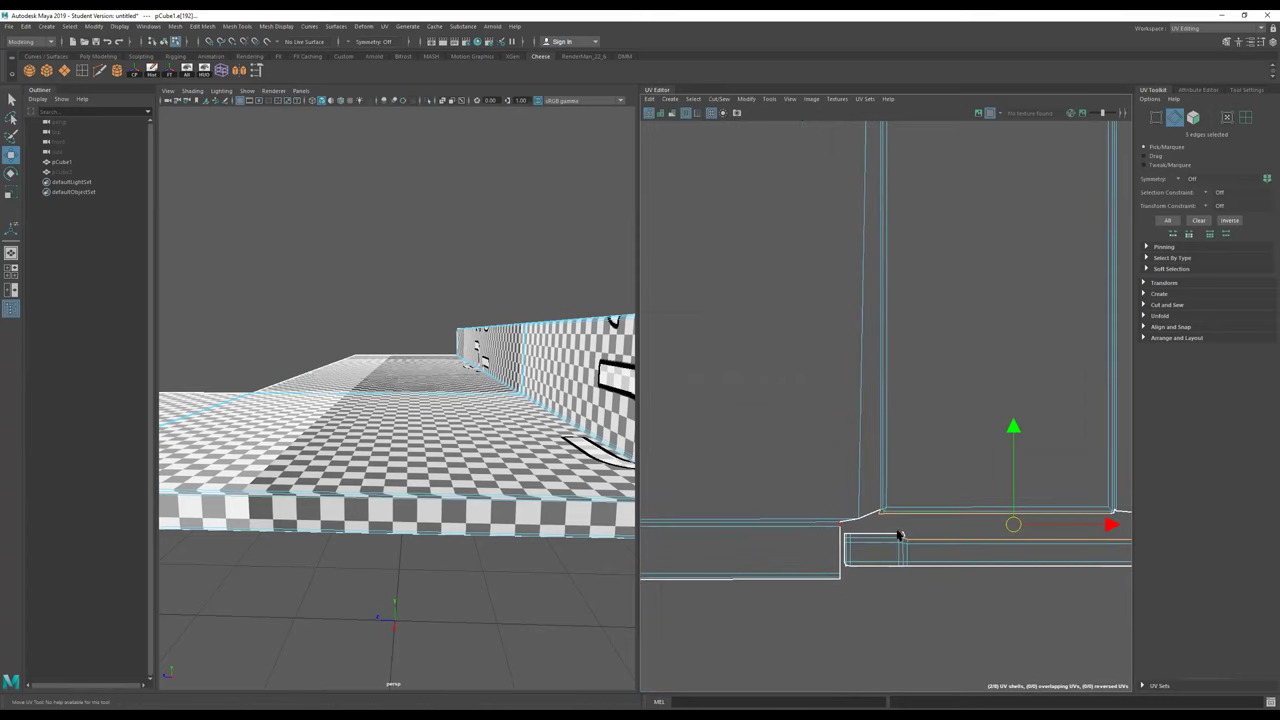
right_click(900, 531, "shift")
left_click(898, 493)
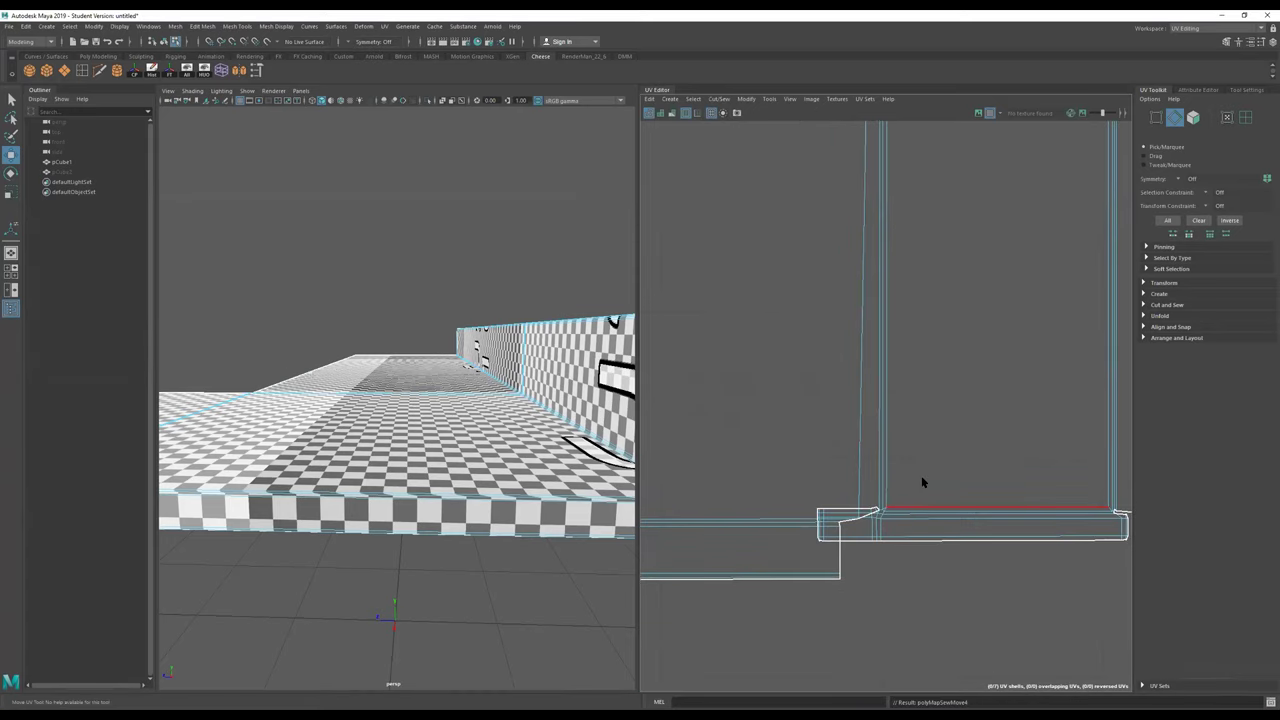
Step: Undo the last sew of the small end strip onto the backsplash shell
left_click_drag(453, 450, 563, 470, "alt")
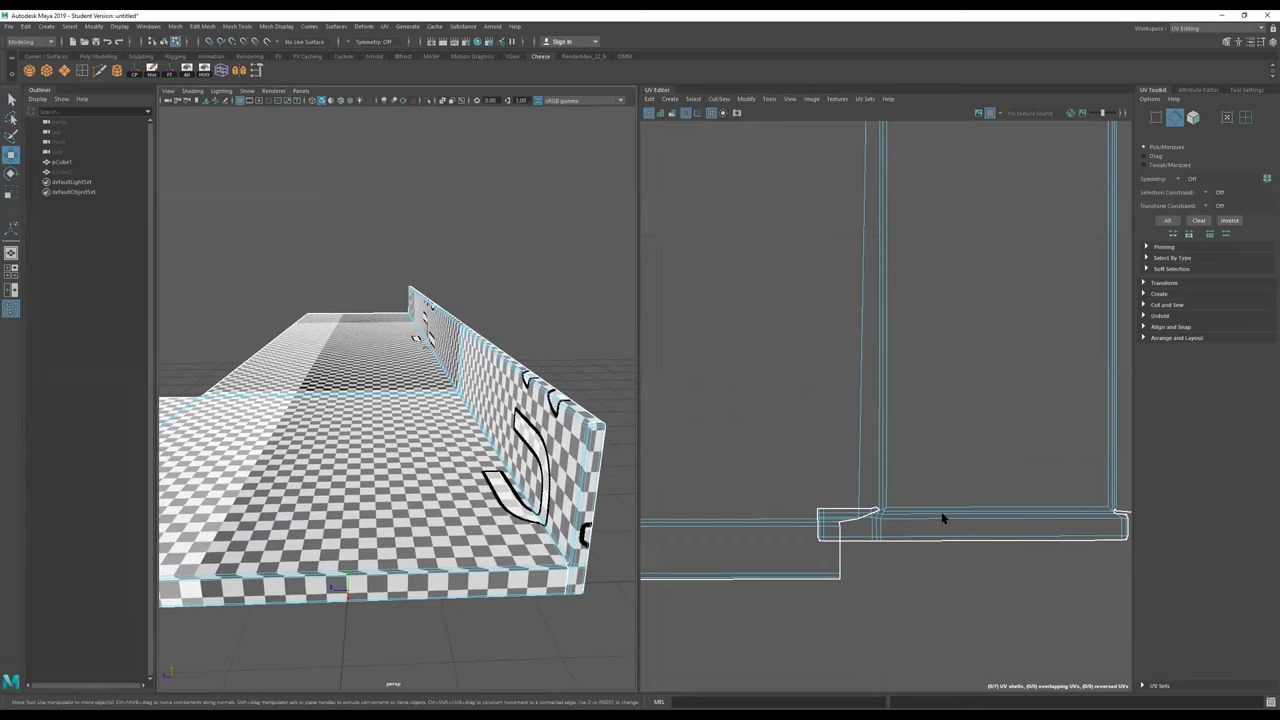
scroll(851, 518, "up", 3)
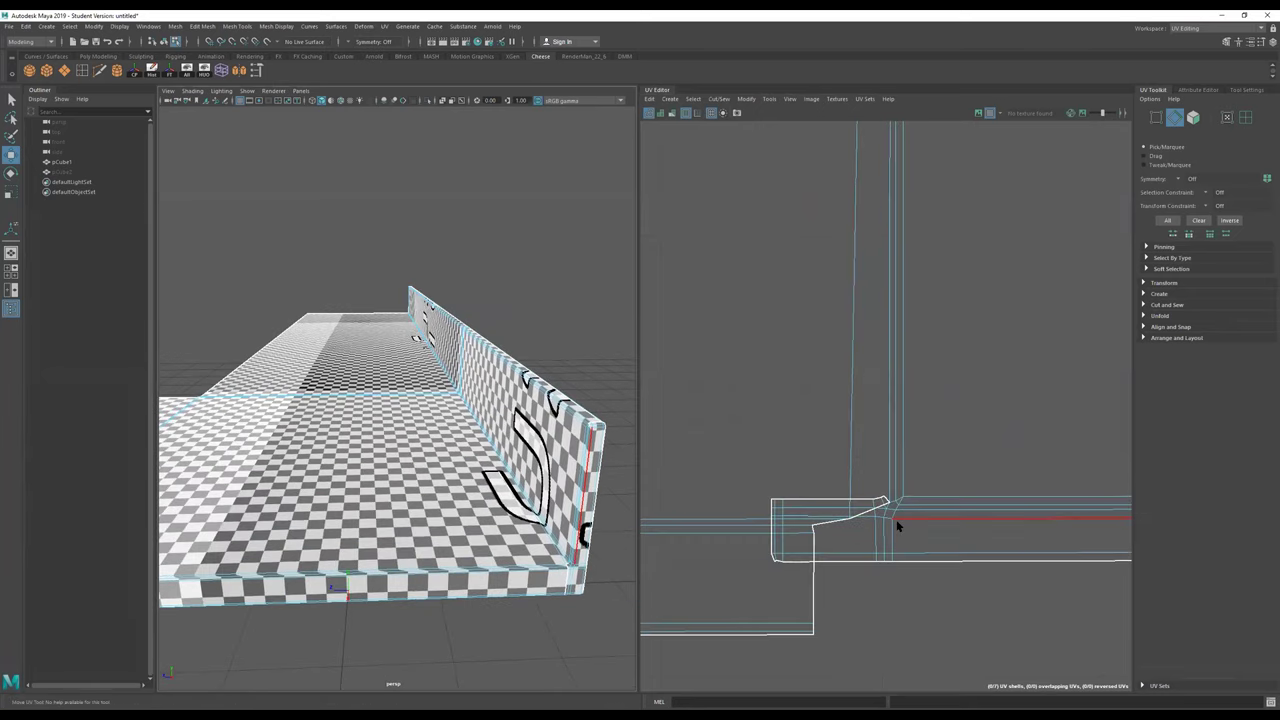
key("ctrl+z")
Step: Create a separate UV shell from the short corner-block faces of the end strip and move it down, clear of the other shells
scroll(904, 530, "down", 1)
scroll(922, 538, "down", 3)
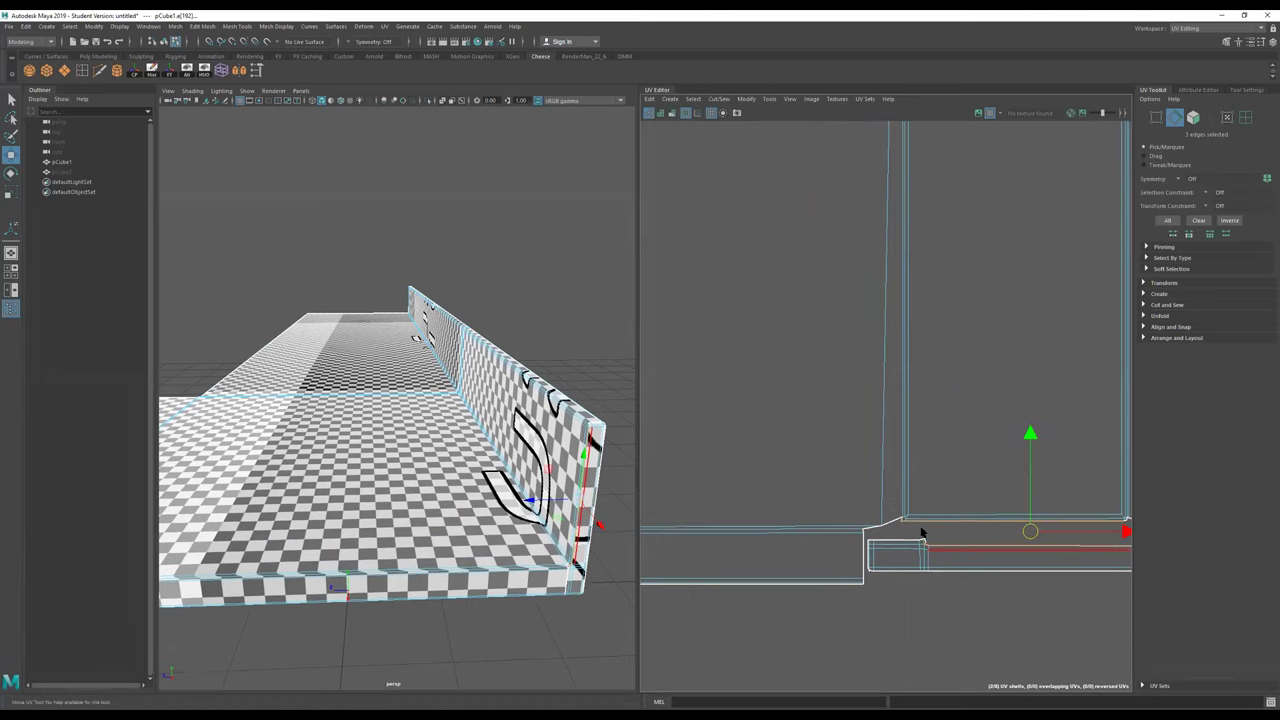
middle_click_drag(927, 543, 914, 514, "alt")
scroll(914, 514, "up", 3)
right_click_drag(867, 528, 927, 505)
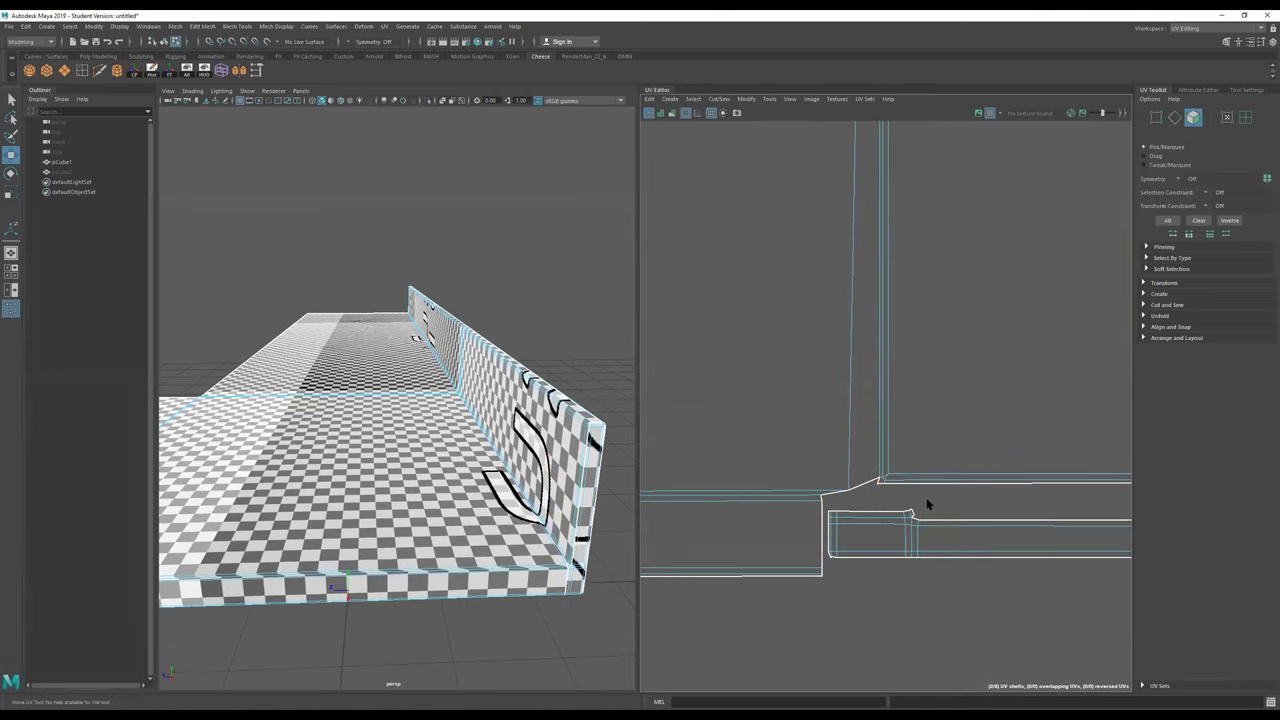
left_click_drag(871, 546, 824, 569)
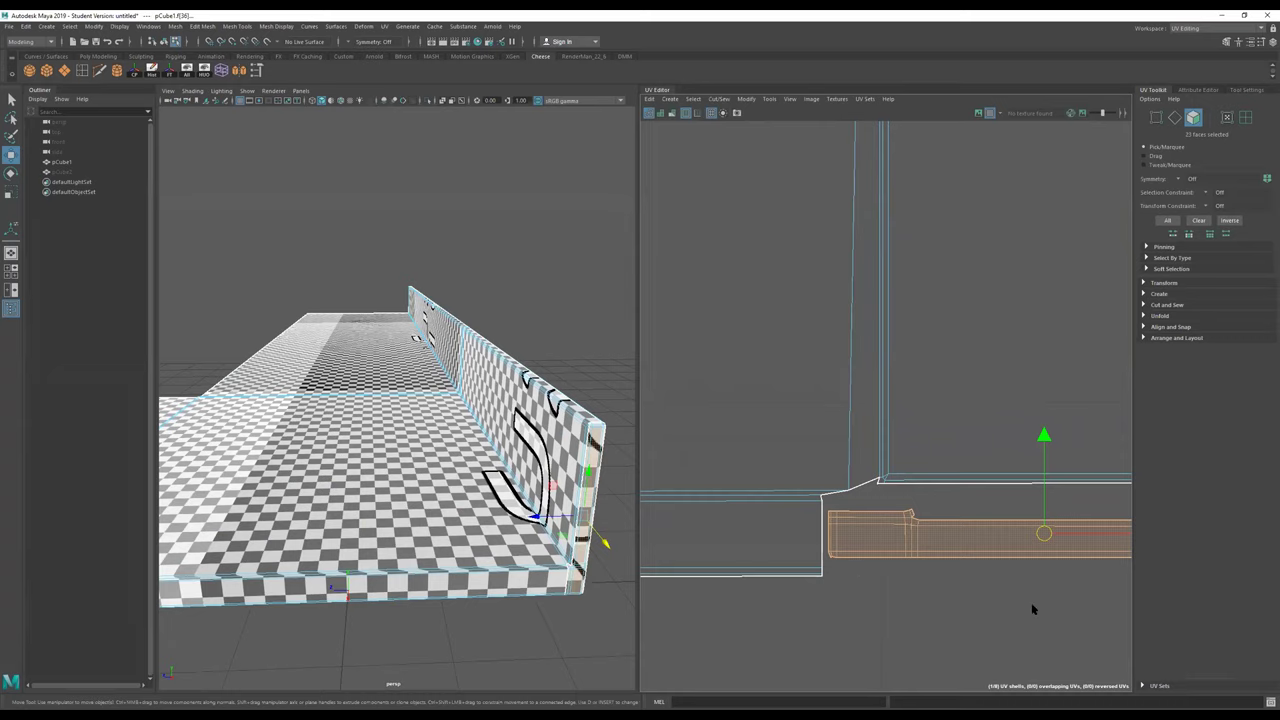
scroll(1034, 557, "down", 3)
middle_click_drag(1009, 573, 891, 509, "alt")
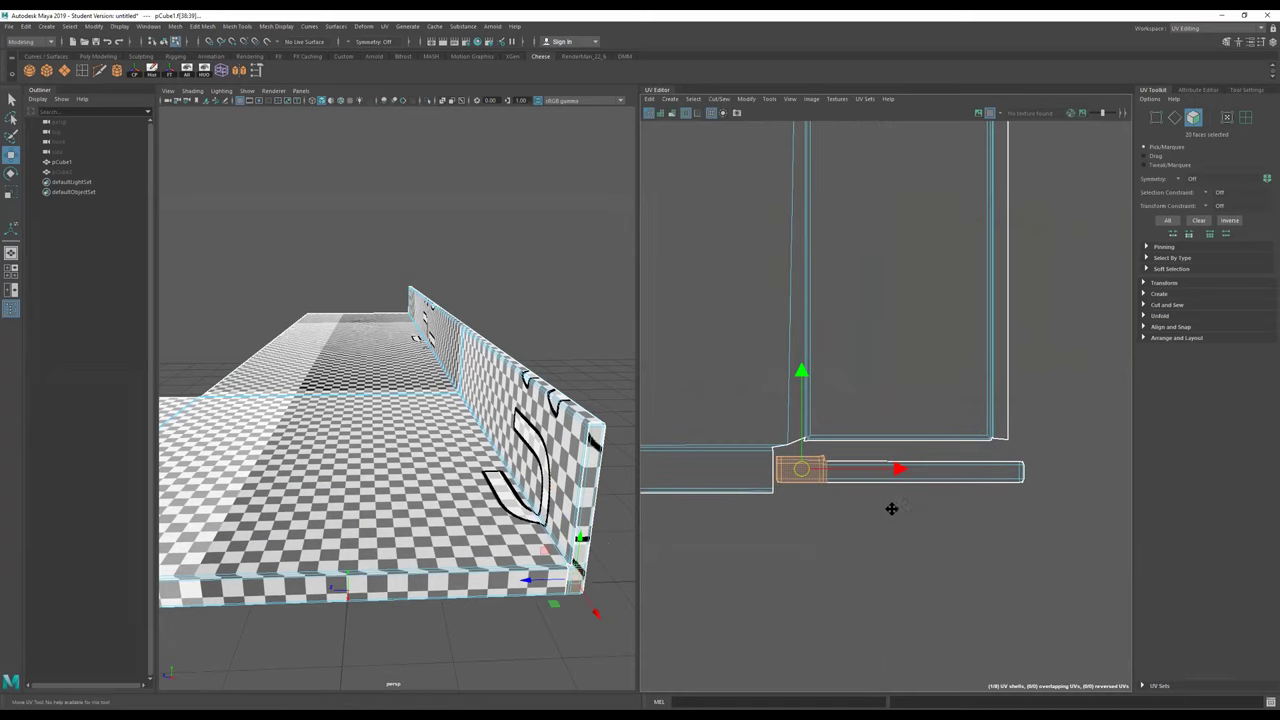
right_click_drag(858, 502, 916, 525, "shift")
left_click_drag(800, 473, 814, 587)
Step: Select the long seam edge between the remaining end strip and the backsplash shell and move and sew them together
right_click_drag(866, 478, 900, 483)
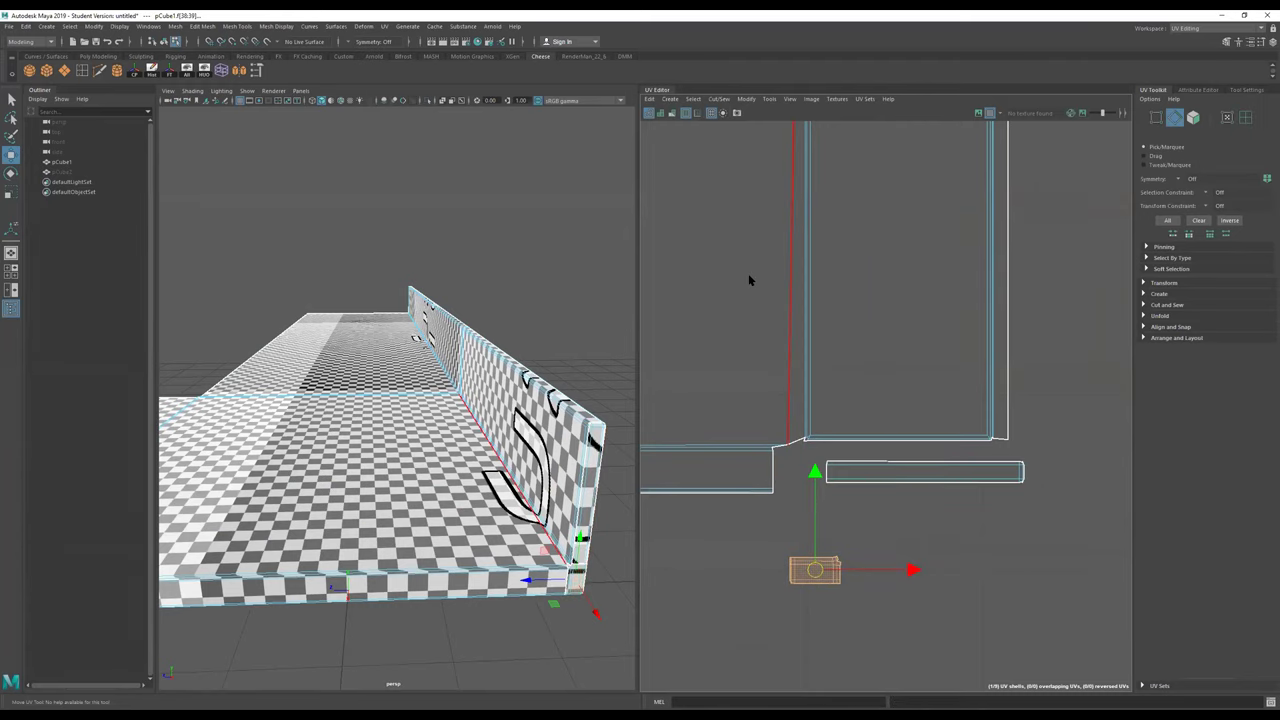
left_click(904, 460)
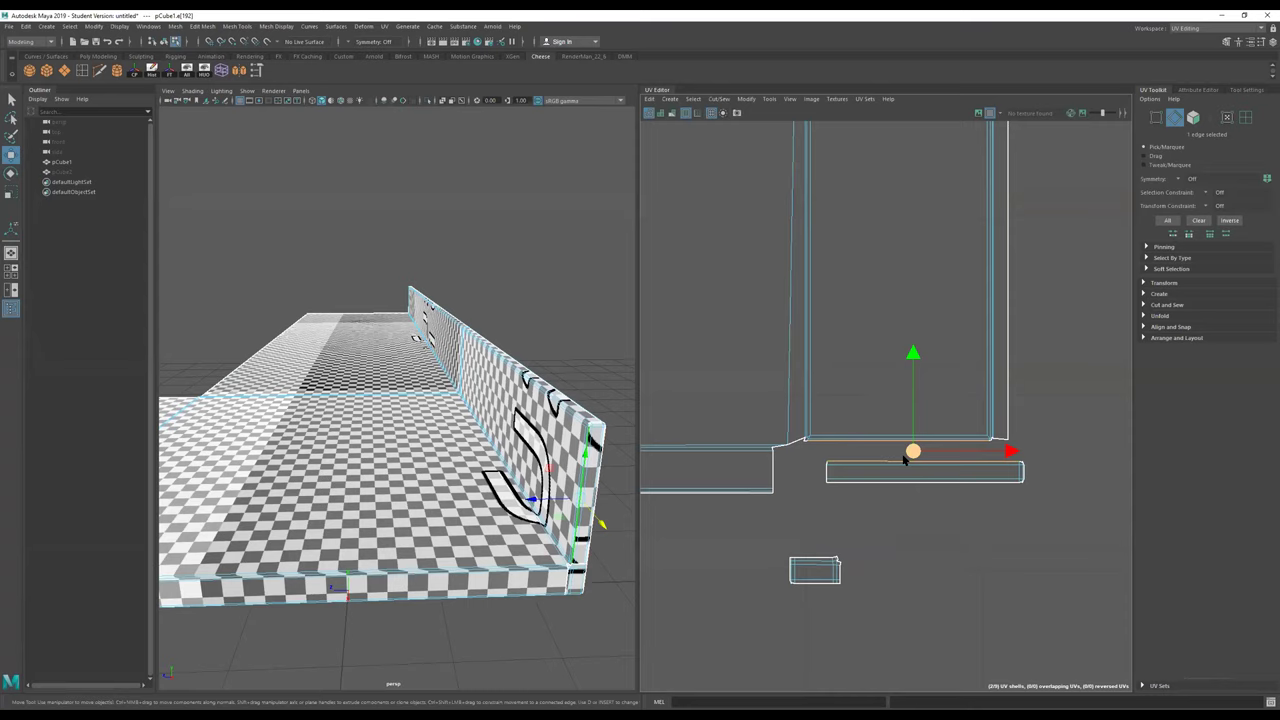
right_click_drag(905, 460, 907, 433, "shift")
right_click_drag(908, 379, 906, 399, "shift")
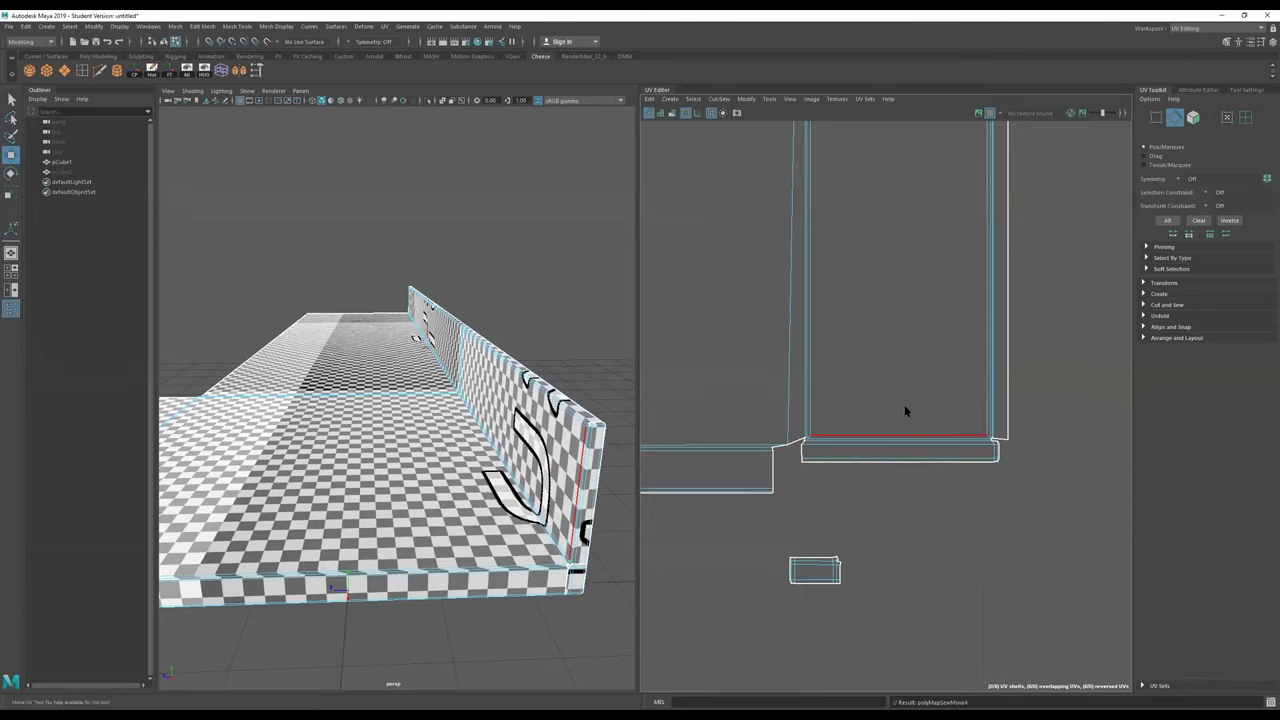
left_click(866, 452)
scroll(831, 434, "down", 6)
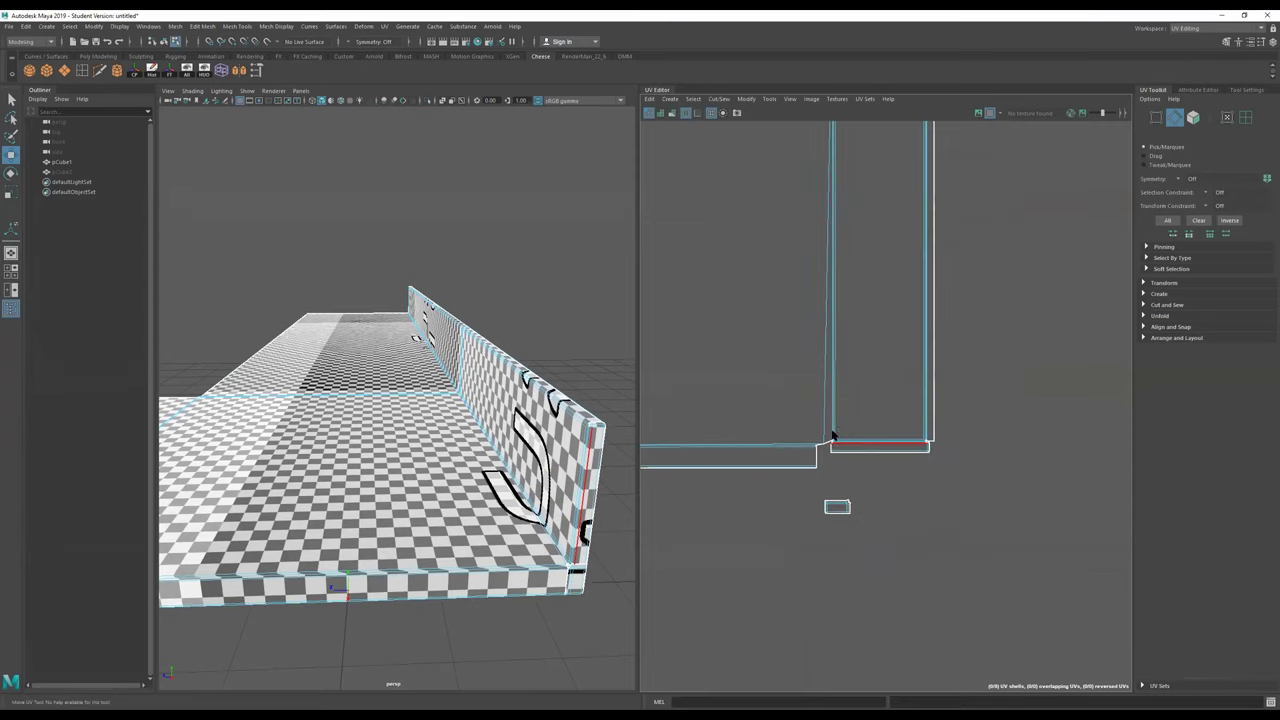
Step: Select the small corner-block UV shell and move it up into the gap between the countertop edge strip and the backsplash end strip
scroll(855, 444, "down", 3)
scroll(857, 449, "up", 5)
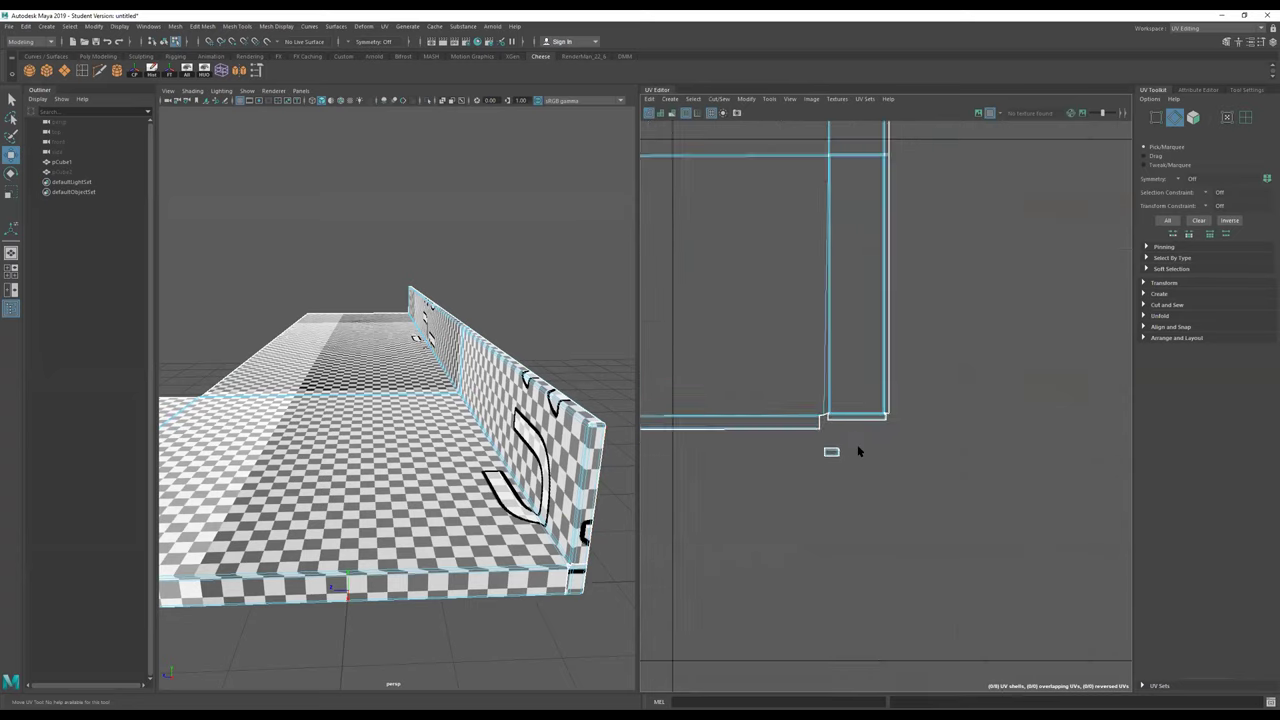
left_click_drag(843, 429, 762, 482)
scroll(811, 451, "up", 2)
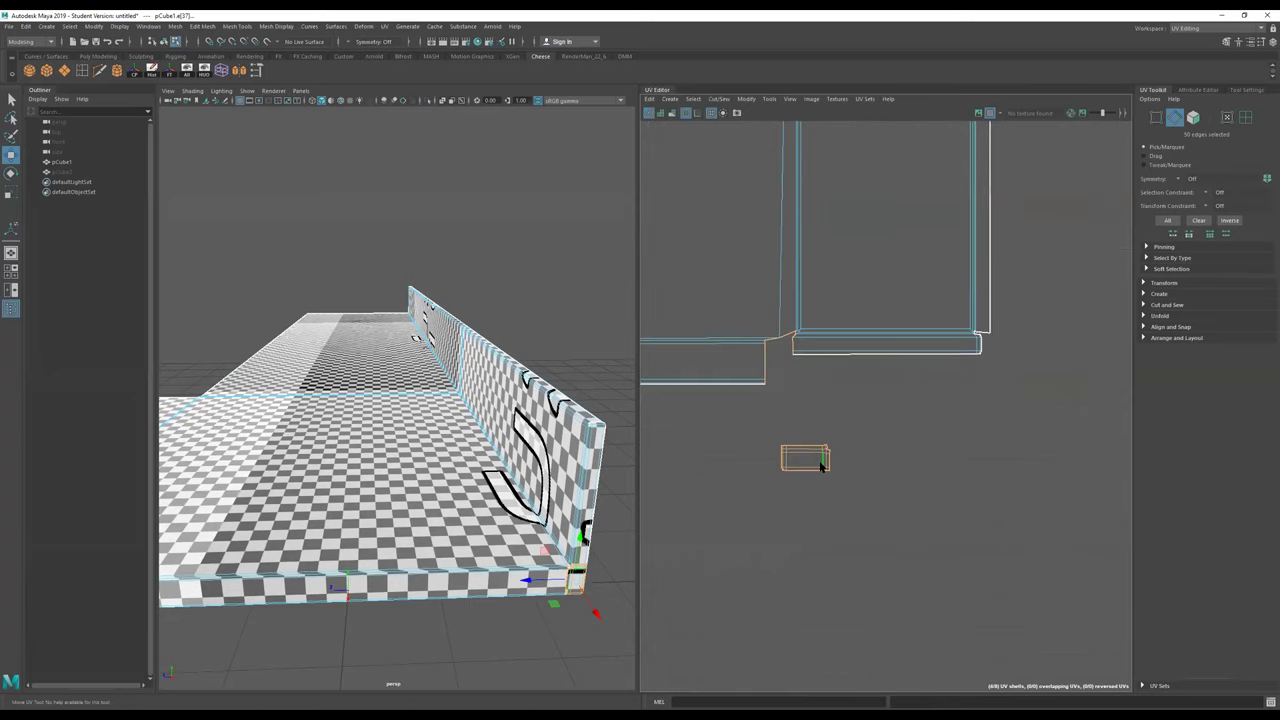
right_click_drag(806, 459, 936, 427)
double_click(817, 455)
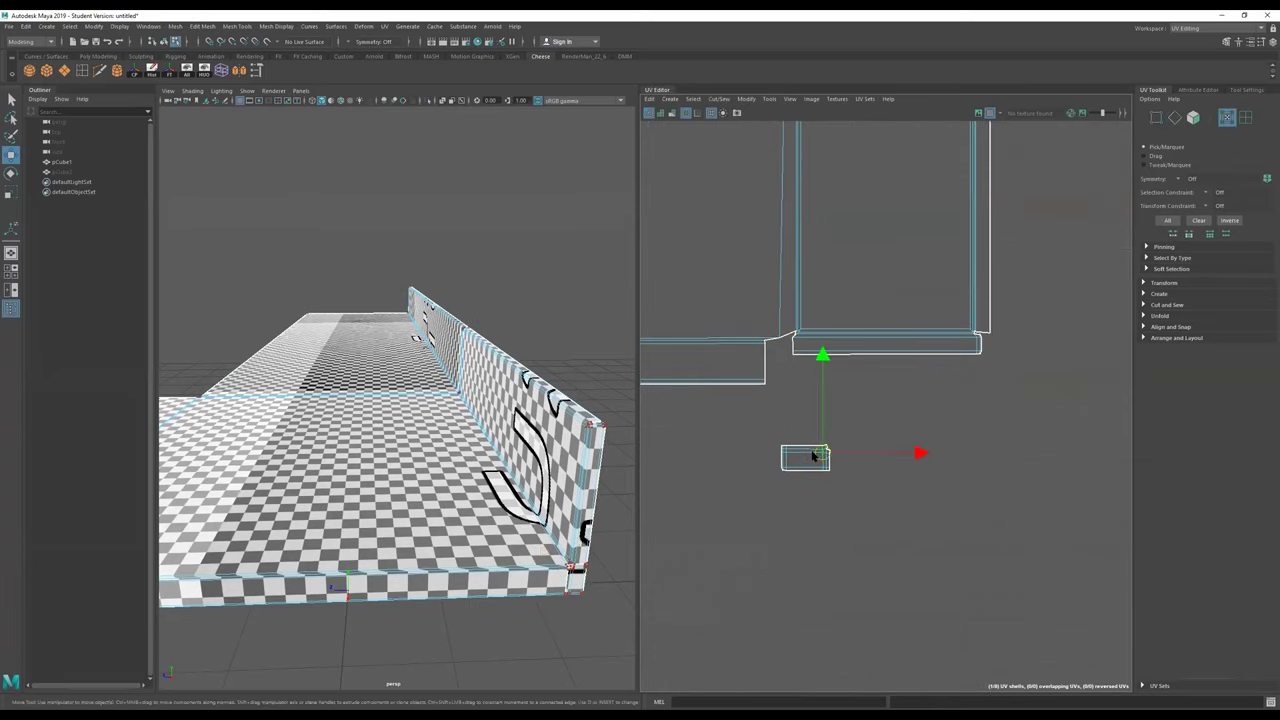
left_click_drag(818, 459, 809, 385)
Step: Select the L-shaped shell together with the corner-block shell and move them right so the free end meets the vertical UV axis
scroll(830, 398, "down", 6)
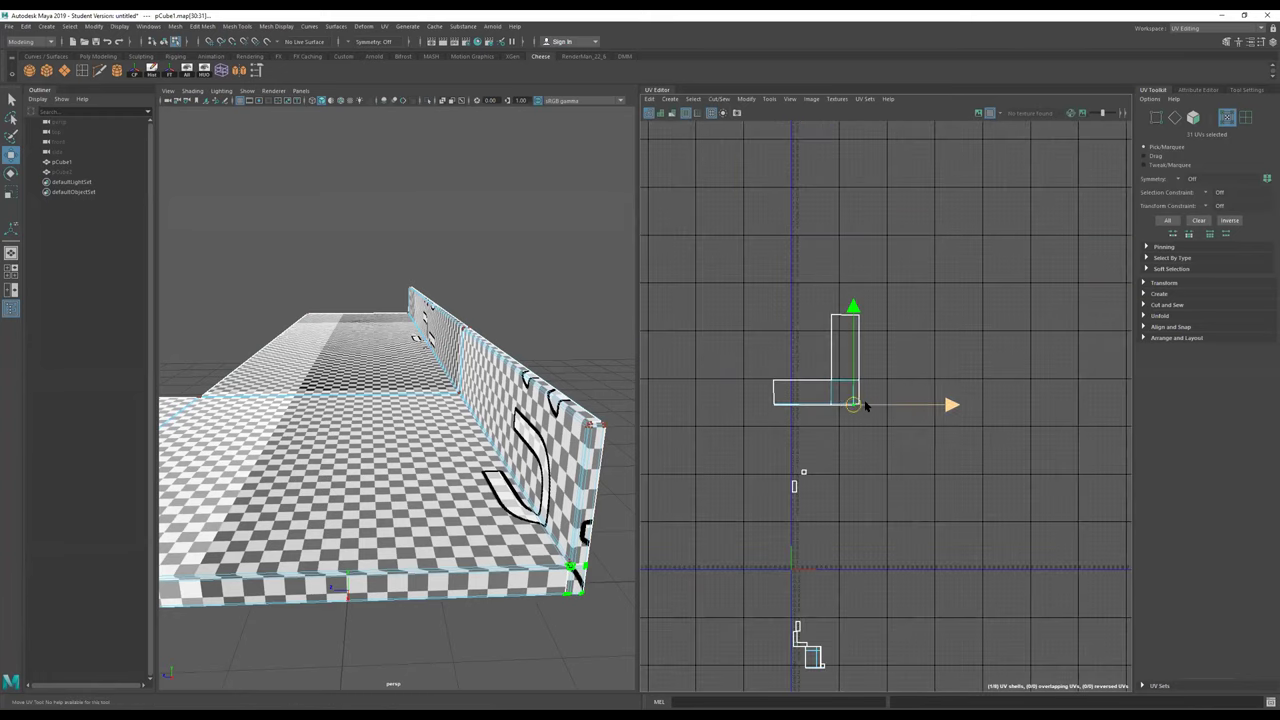
left_click_drag(905, 290, 741, 427)
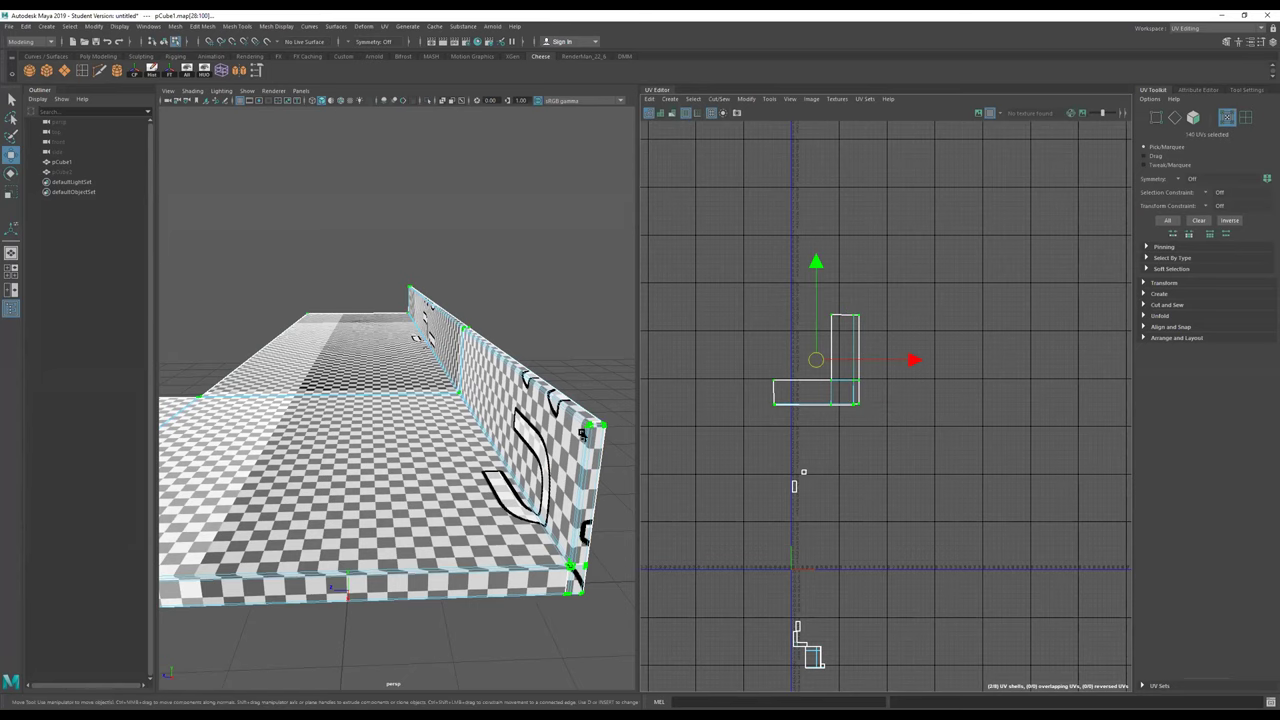
right_click_drag(555, 420, 446, 429, "alt")
left_click_drag(820, 366, 840, 370)
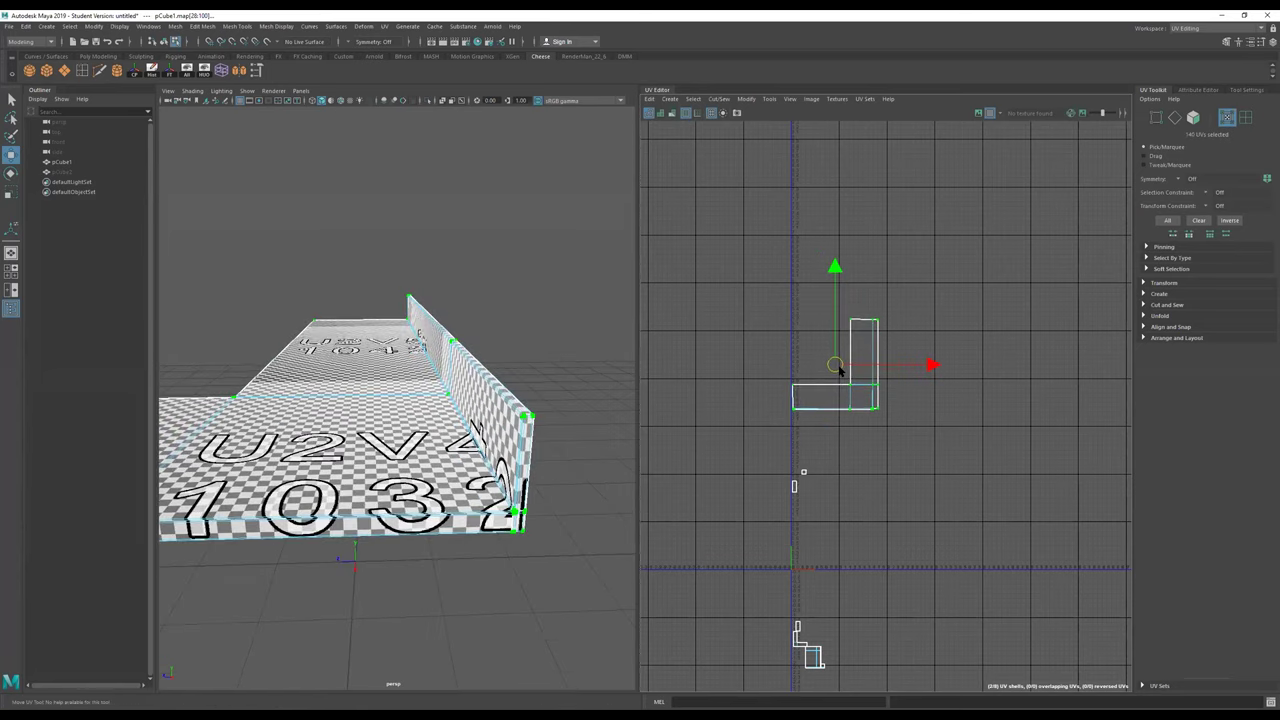
right_click_drag(540, 419, 451, 429, "alt")
left_click_drag(451, 429, 420, 462, "alt")
right_click_drag(420, 462, 429, 462, "alt")
left_click_drag(429, 462, 390, 451, "alt")
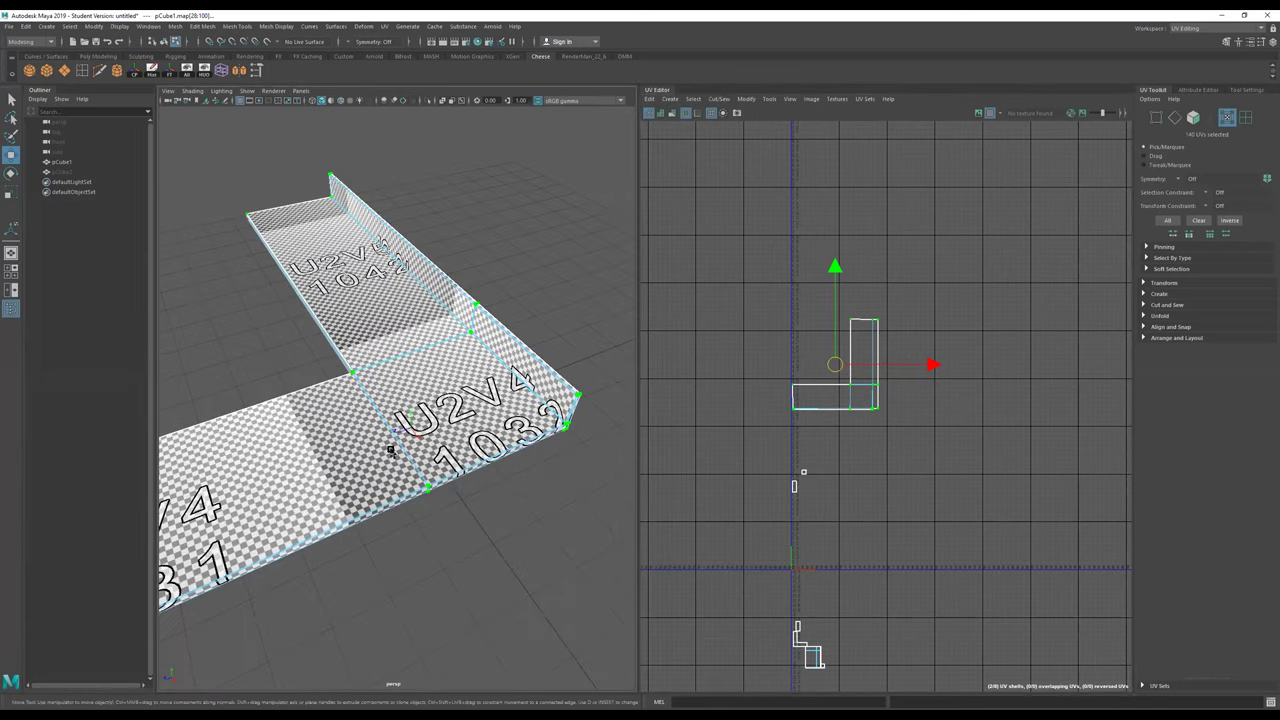
scroll(840, 403, "up", 2)
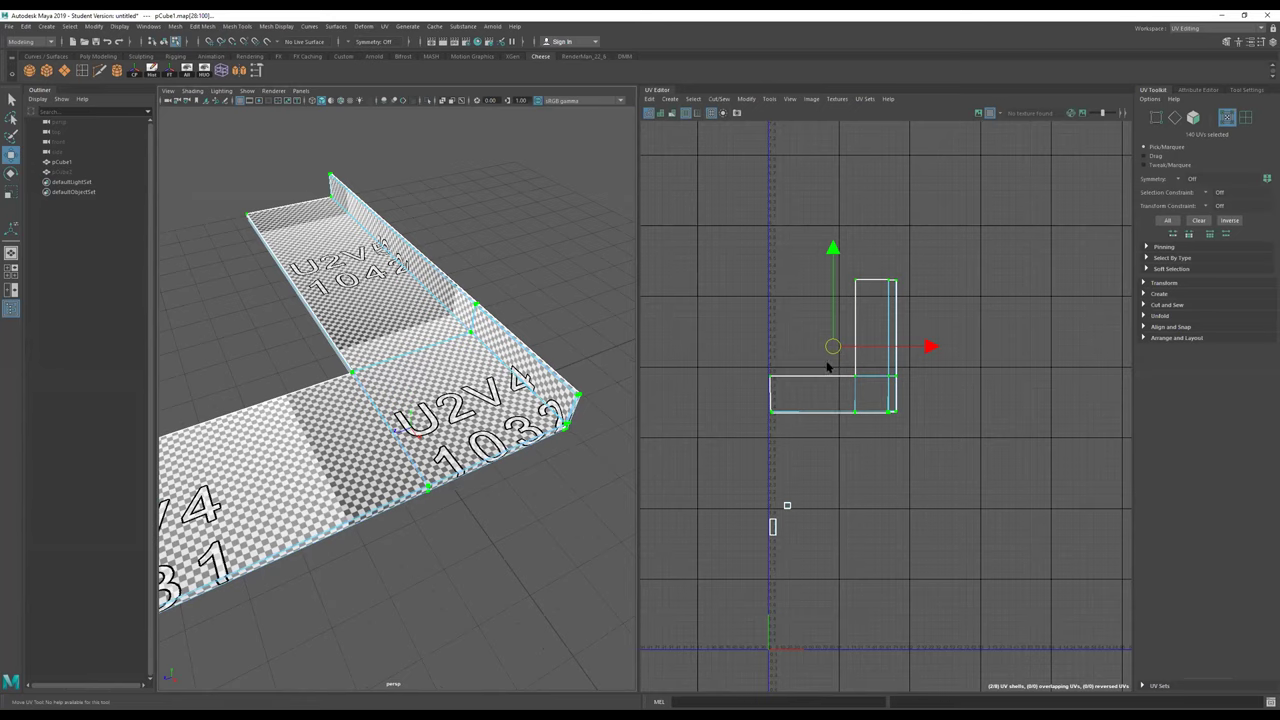
scroll(533, 460, "down", 1)
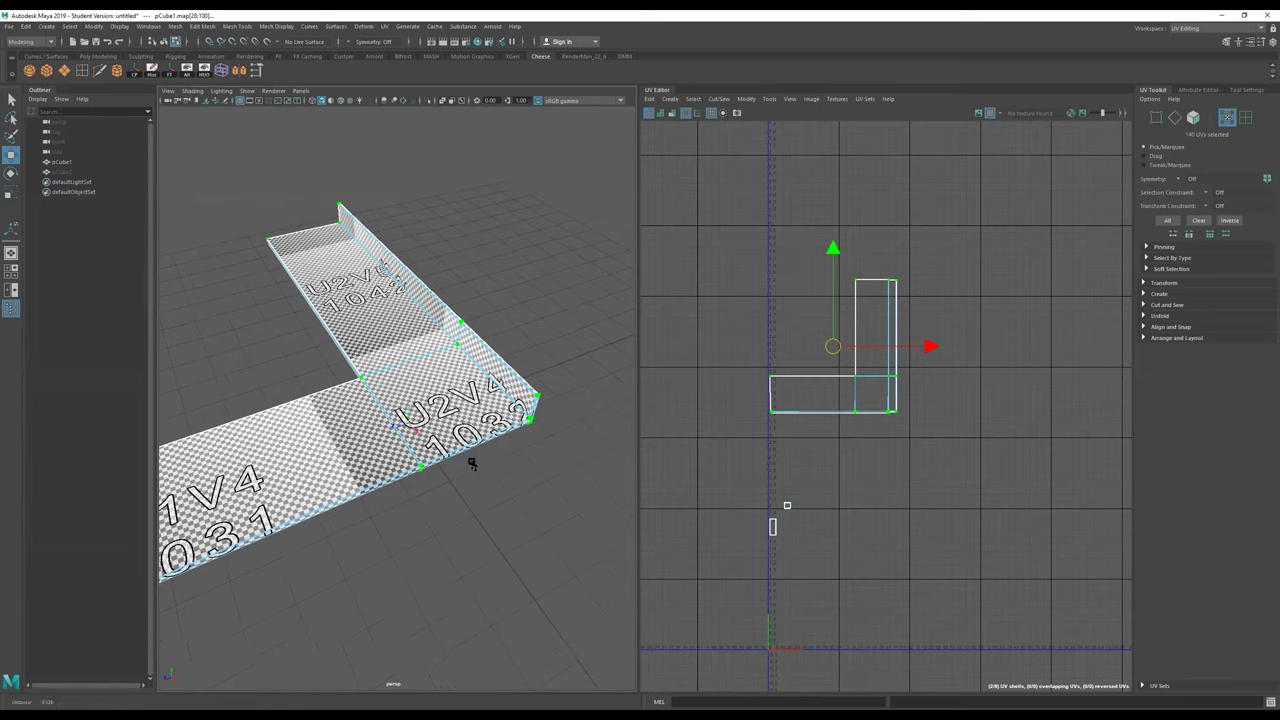
Step: Select the small narrow rectangular shell and one of its long edges, and examine which front edge of the countertop it covers
left_click_drag(484, 440, 716, 581, "alt")
scroll(790, 522, "up", 4)
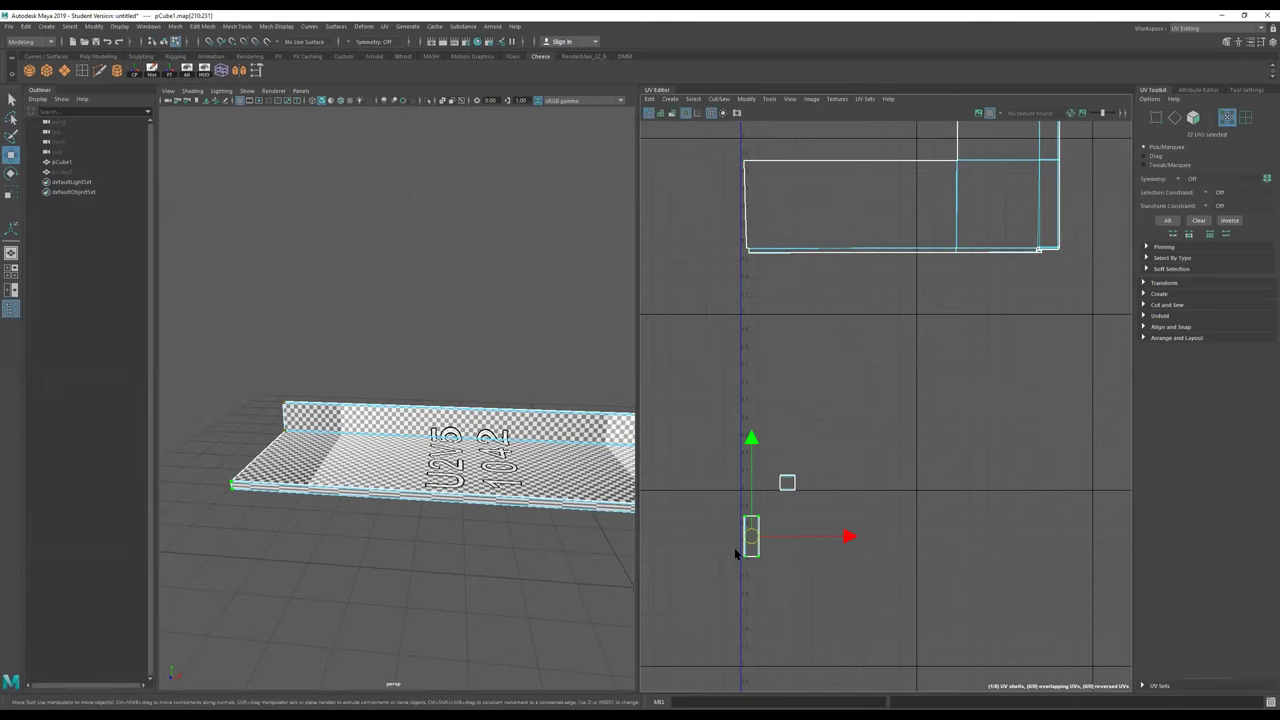
left_click_drag(531, 519, 590, 512, "alt")
right_click_drag(750, 541, 751, 563)
double_click(754, 535)
scroll(455, 514, "down", 3)
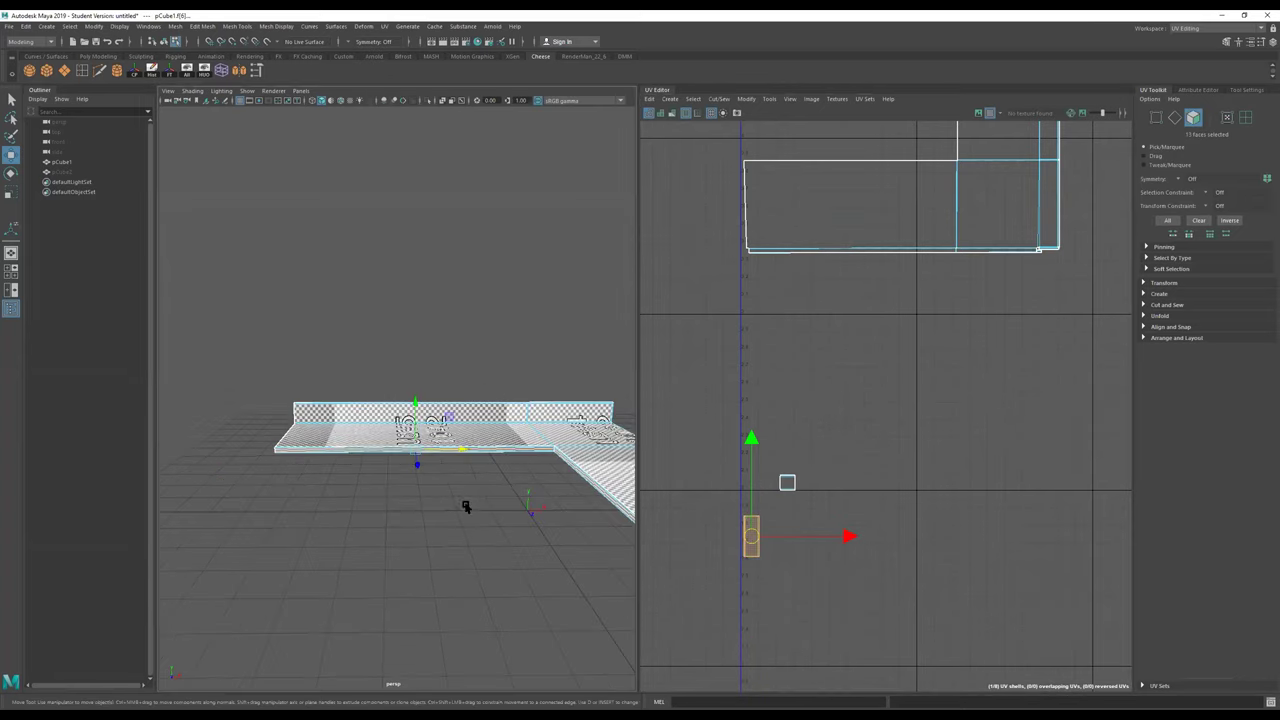
left_click_drag(465, 507, 506, 506, "alt")
key("r")
left_click_drag(341, 416, 543, 437, "alt")
left_click(675, 527)
right_click_drag(504, 484, 508, 375)
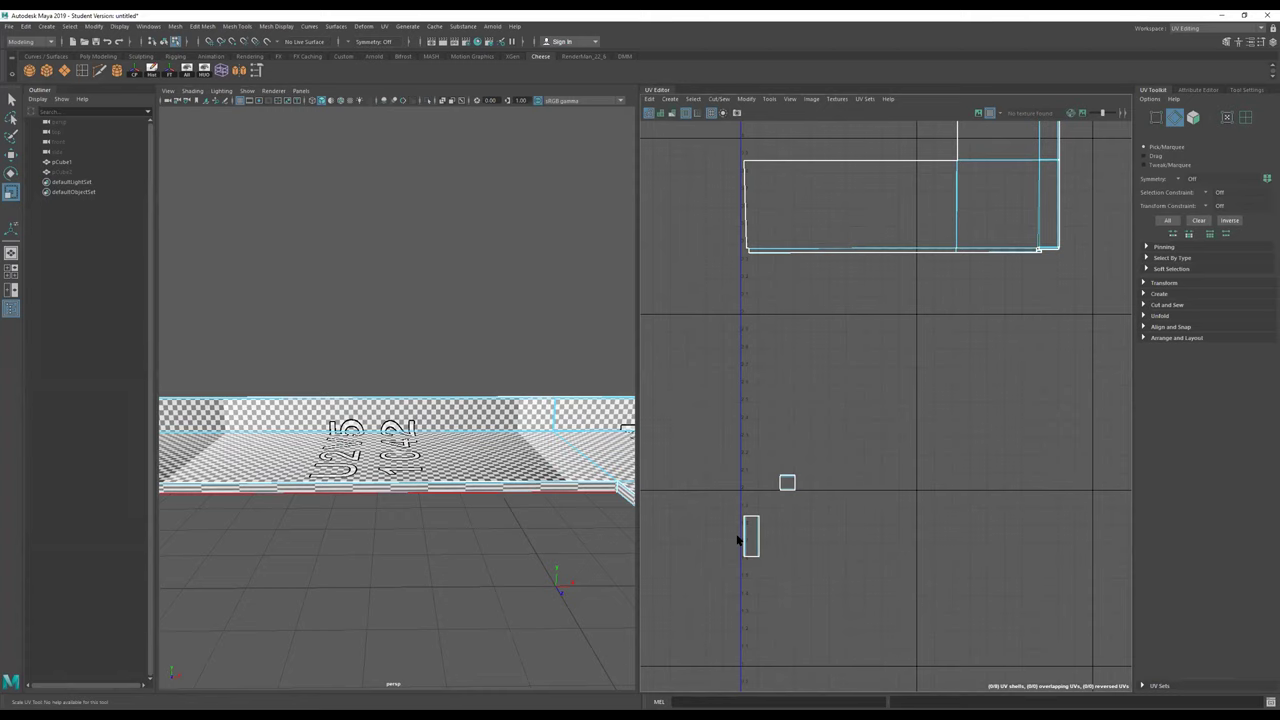
left_click(741, 543)
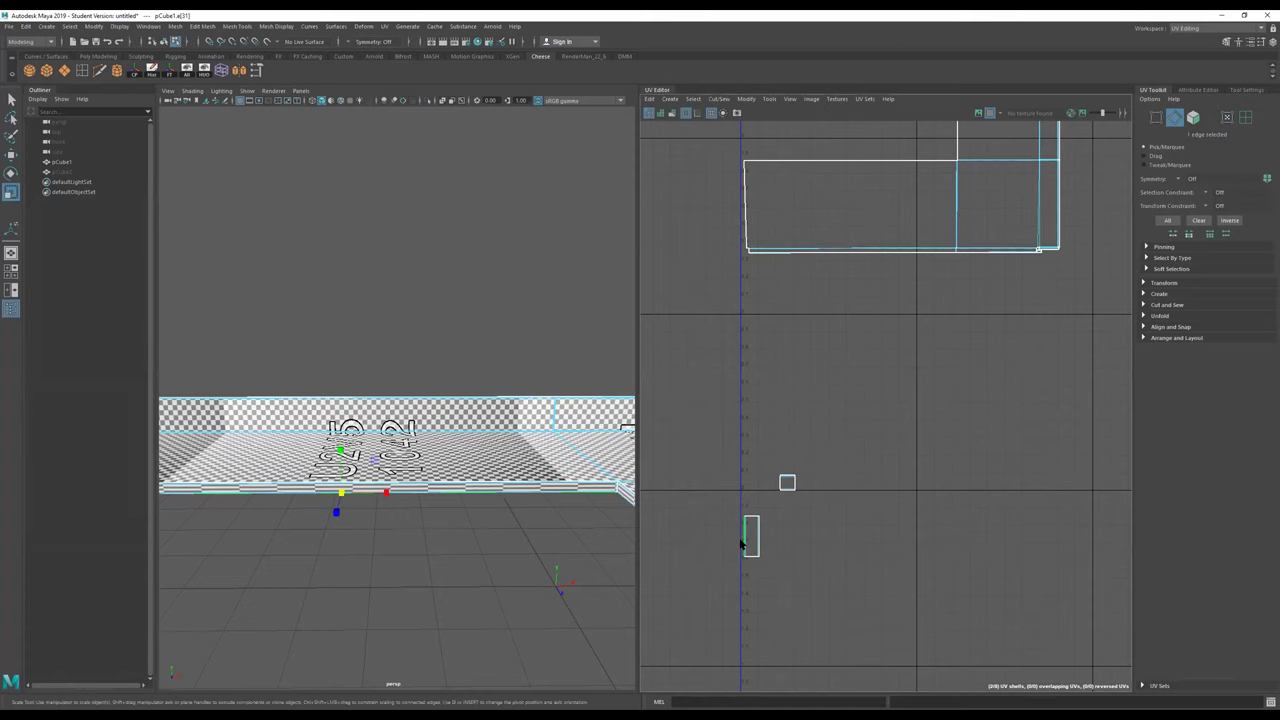
left_click_drag(482, 502, 443, 486, "alt")
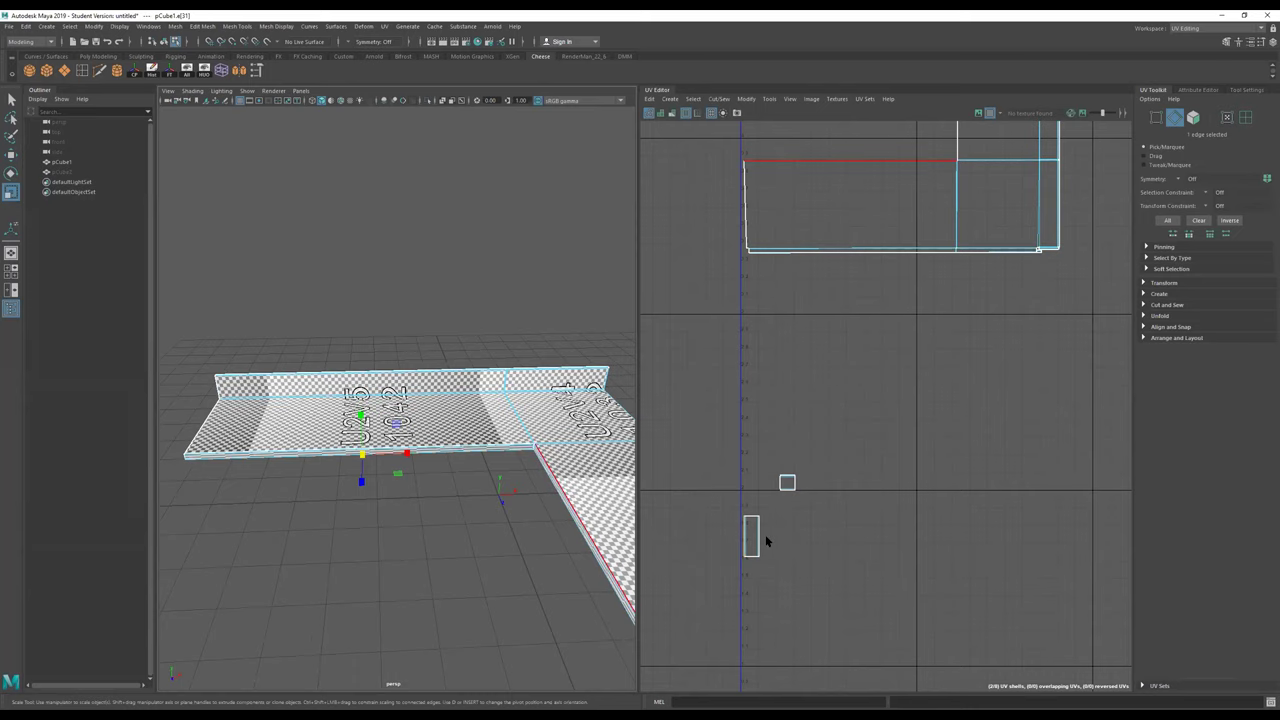
Step: Rotate the narrow front-edge shell 90 degrees to horizontal and move it just above the L-shaped shell's horizontal arm
right_click_drag(758, 543, 827, 492)
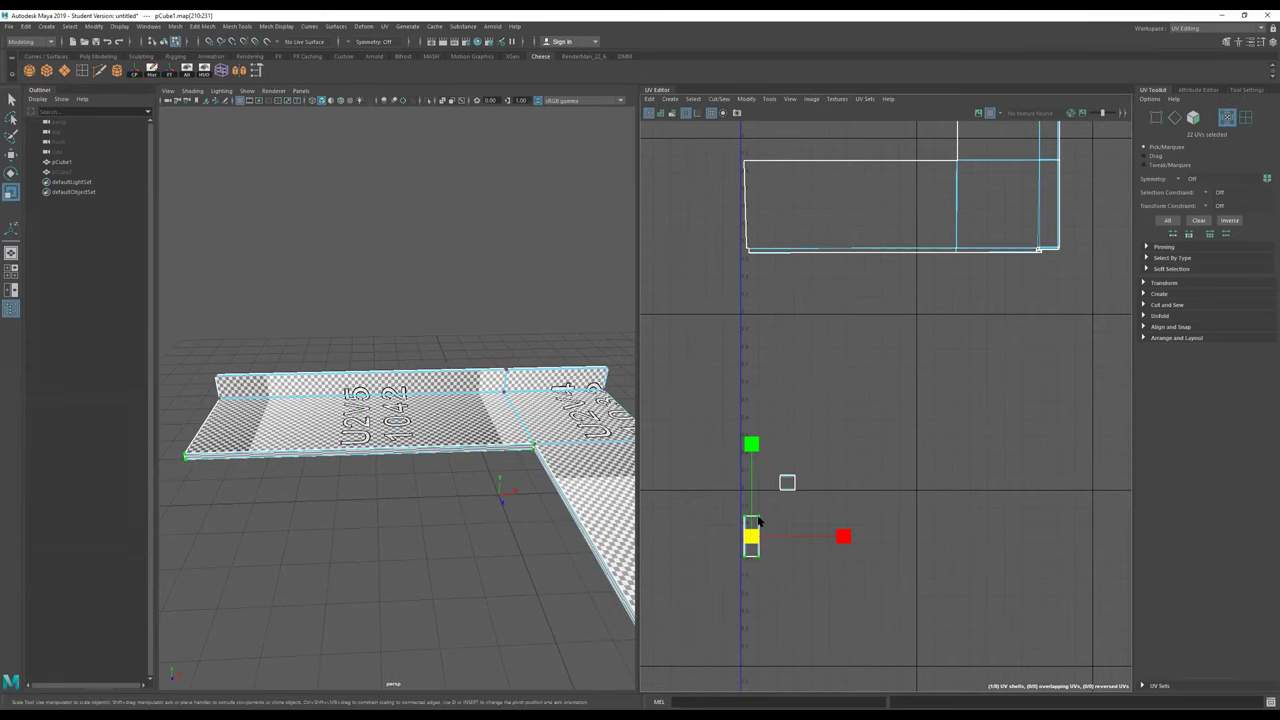
key("e")
left_click_drag(823, 484, 655, 426)
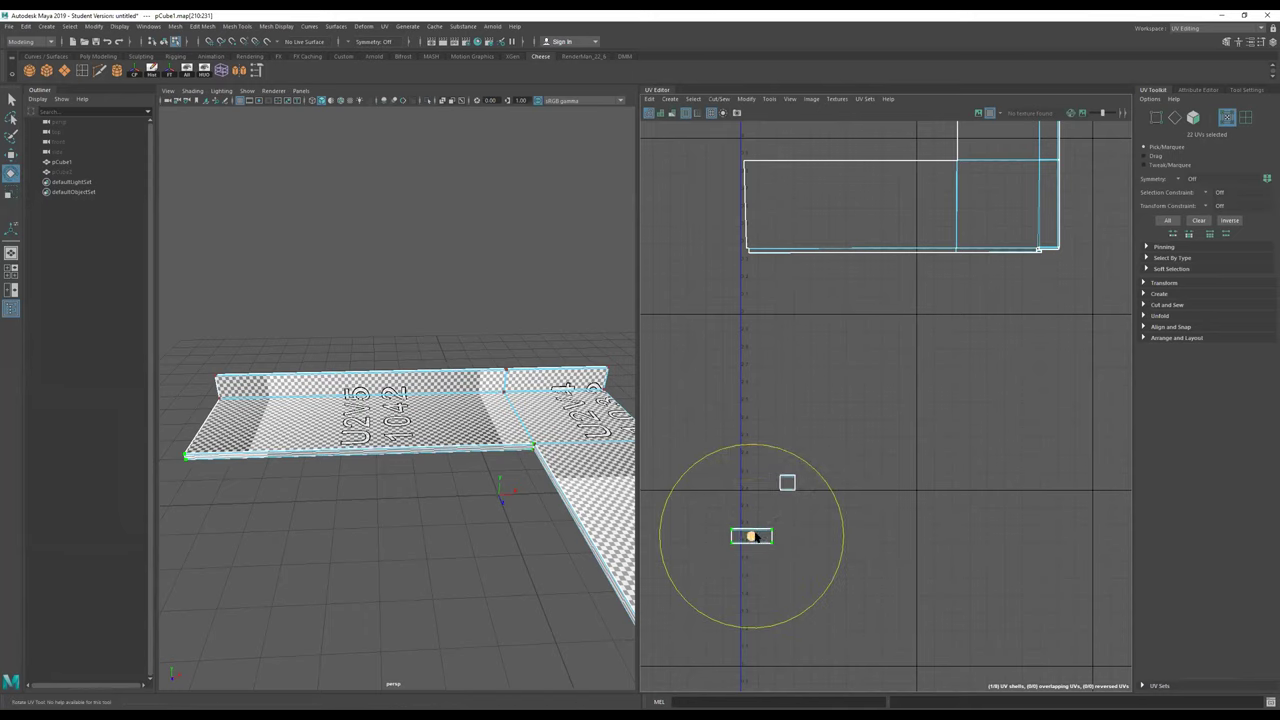
key("w")
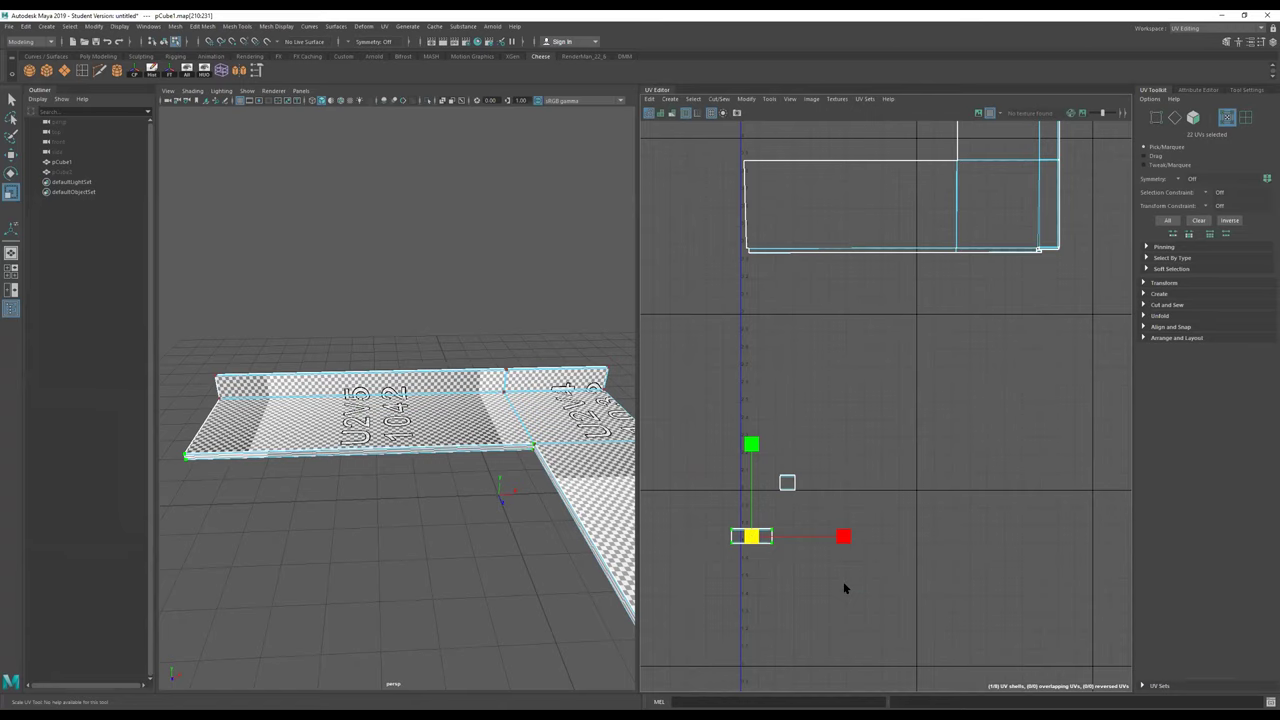
key("w")
scroll(822, 588, "down", 3)
middle_click_drag(783, 578, 794, 631, "alt")
left_click_drag(785, 606, 831, 328)
Step: Stretch the front-edge shell to the length of the horizontal arm and reduce its height until its checkers are even
key("r")
right_click_drag(436, 411, 606, 406, "alt")
left_click_drag(606, 406, 476, 380, "alt")
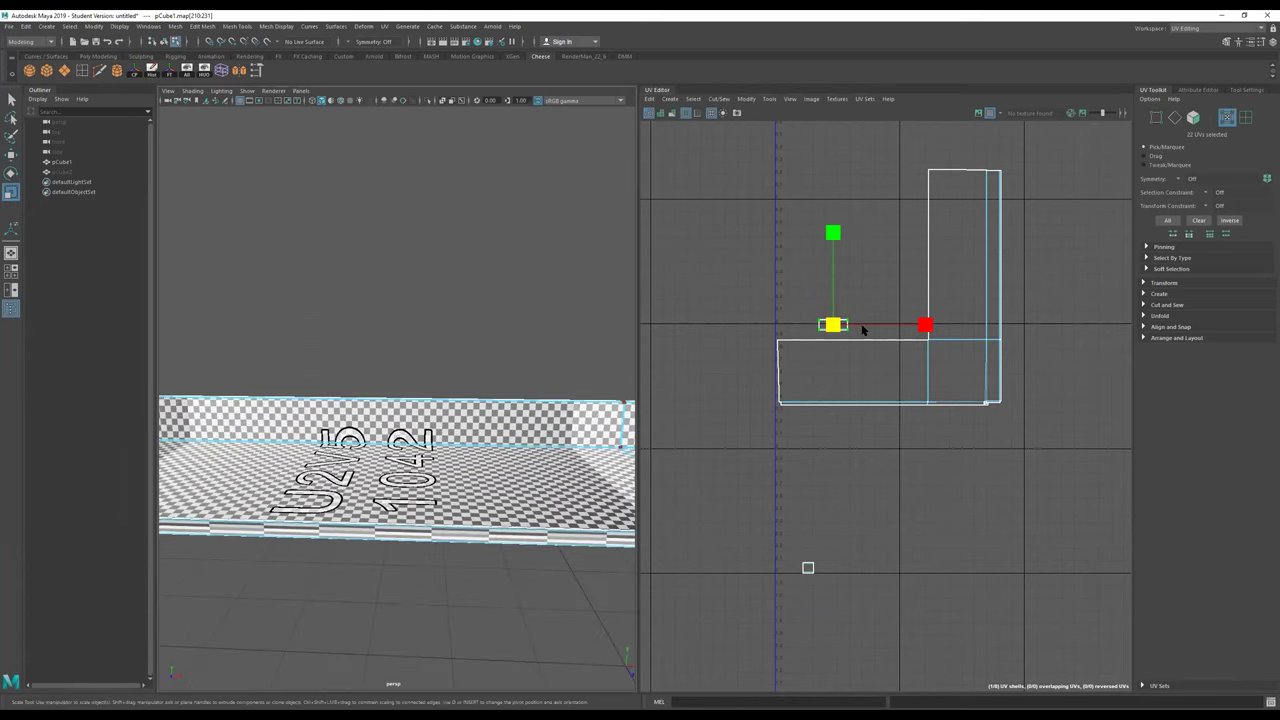
left_click_drag(926, 330, 1215, 359)
key("w")
left_click_drag(840, 326, 856, 326)
key("r")
left_click_drag(944, 326, 966, 326)
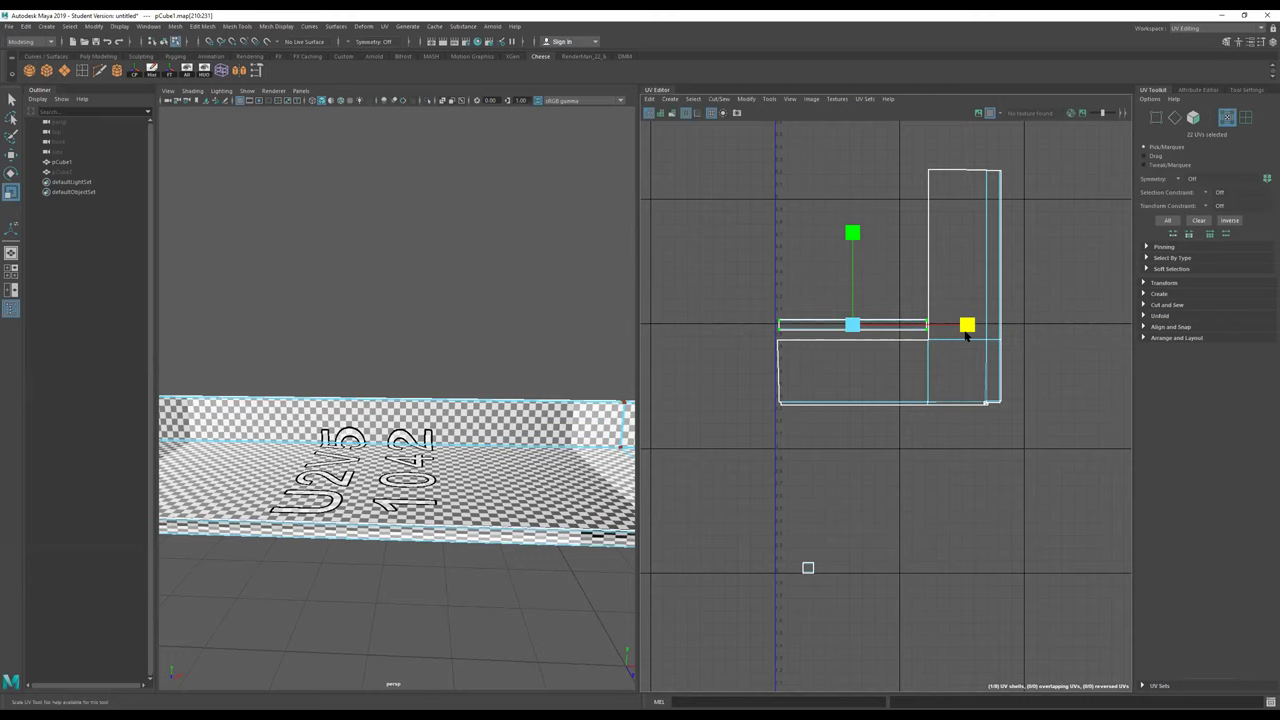
left_click_drag(968, 337, 966, 336)
left_click_drag(856, 233, 845, 294)
scroll(866, 330, "up", 4)
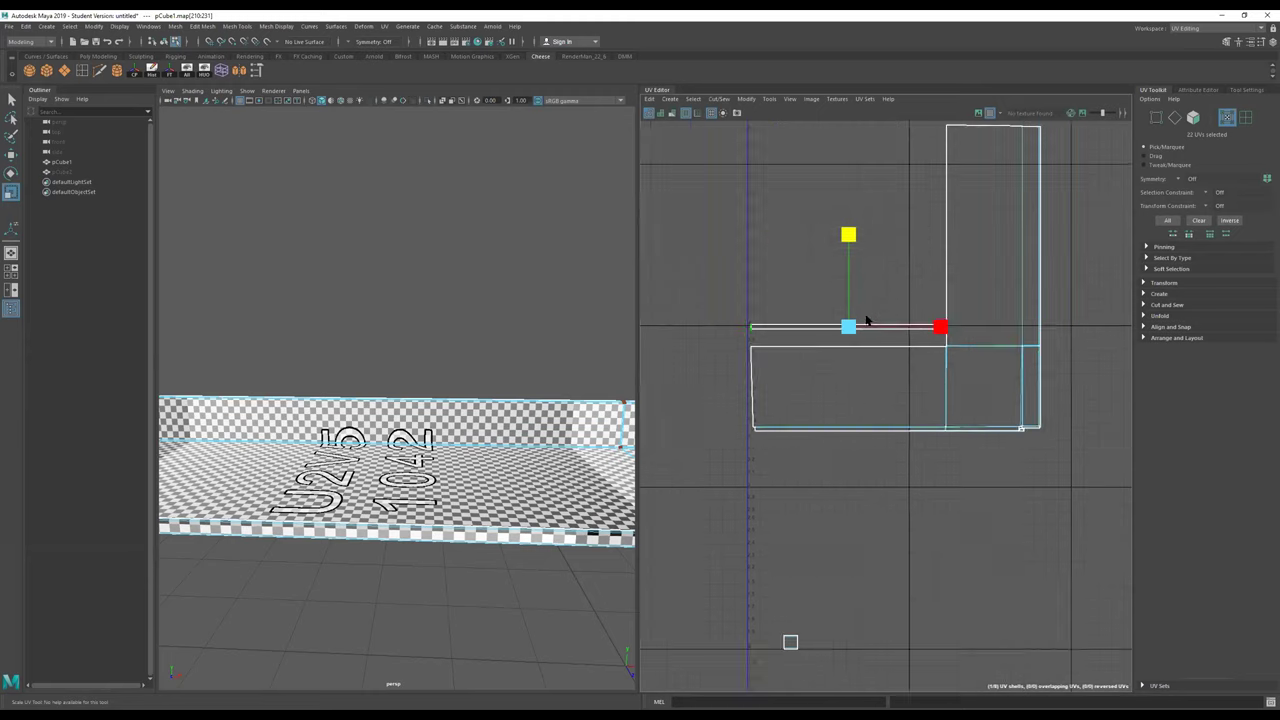
Step: Check the horizontal arm's upper edge for a matching seam and rotate the thin front-edge shell to vertical
right_click_drag(775, 371, 764, 280)
left_click(766, 363)
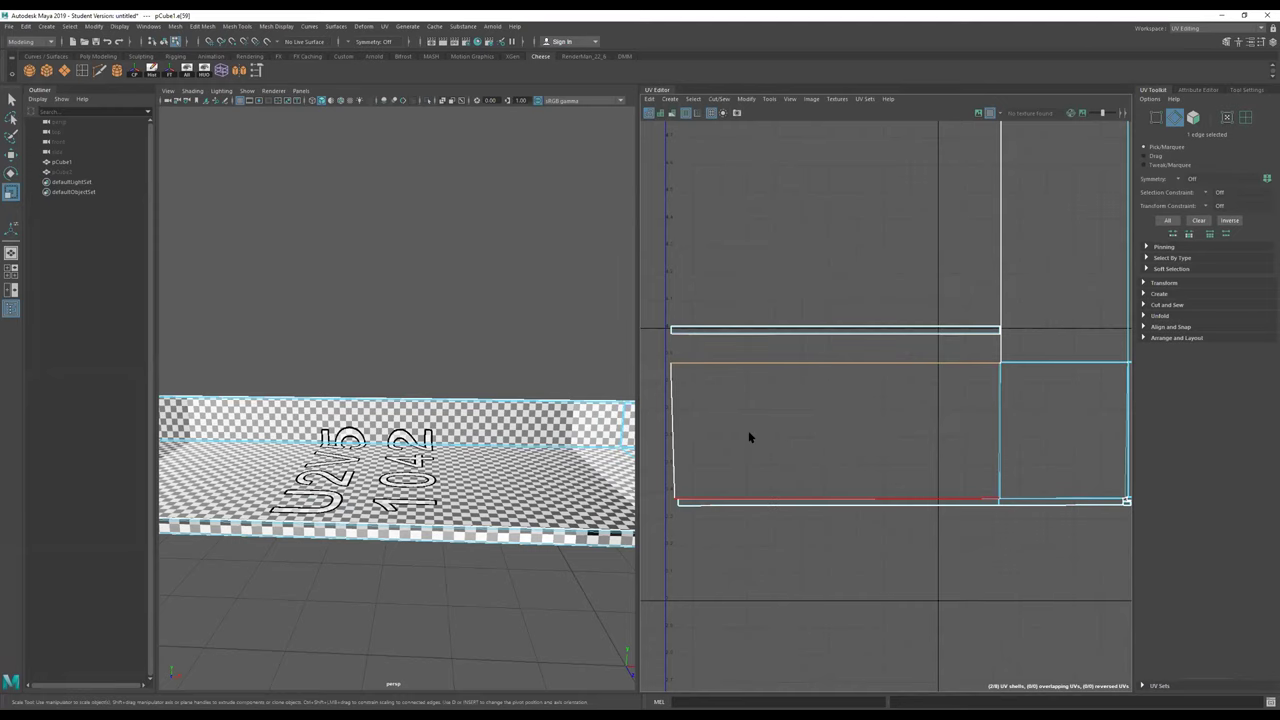
scroll(823, 282, "down", 6)
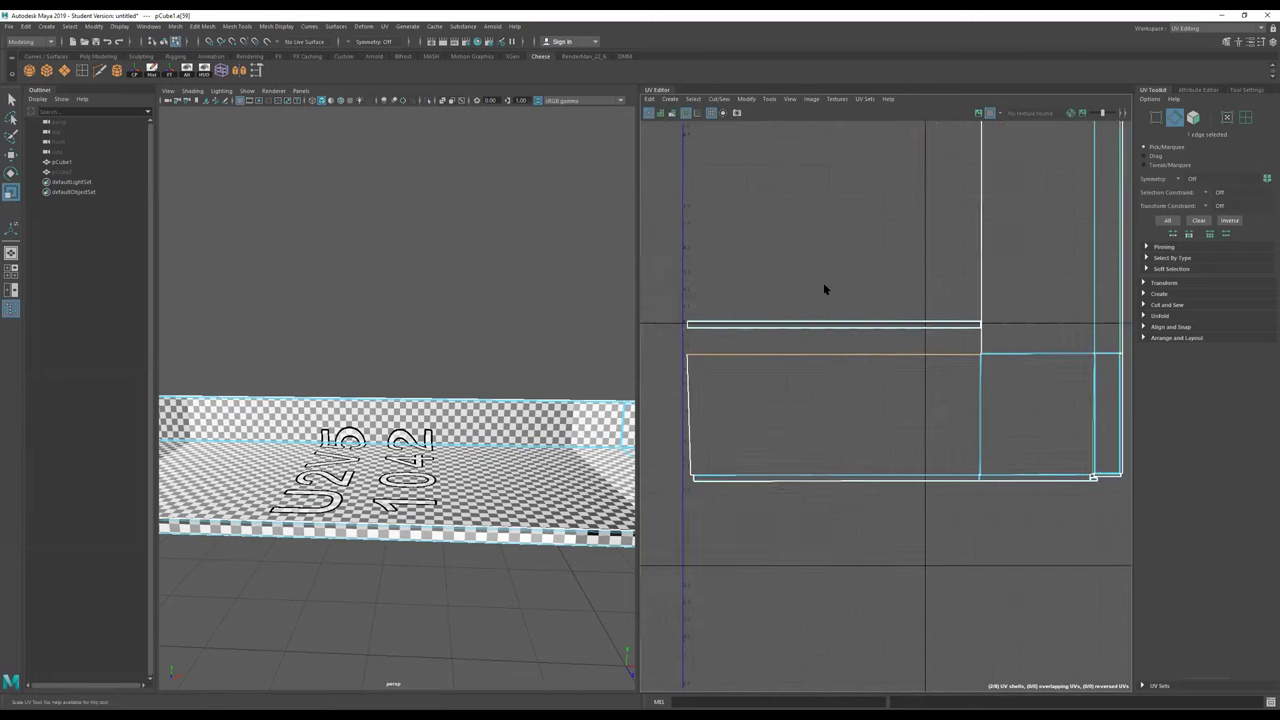
middle_click_drag(891, 274, 869, 317, "alt")
scroll(846, 340, "up", 3)
right_click_drag(808, 352, 848, 338)
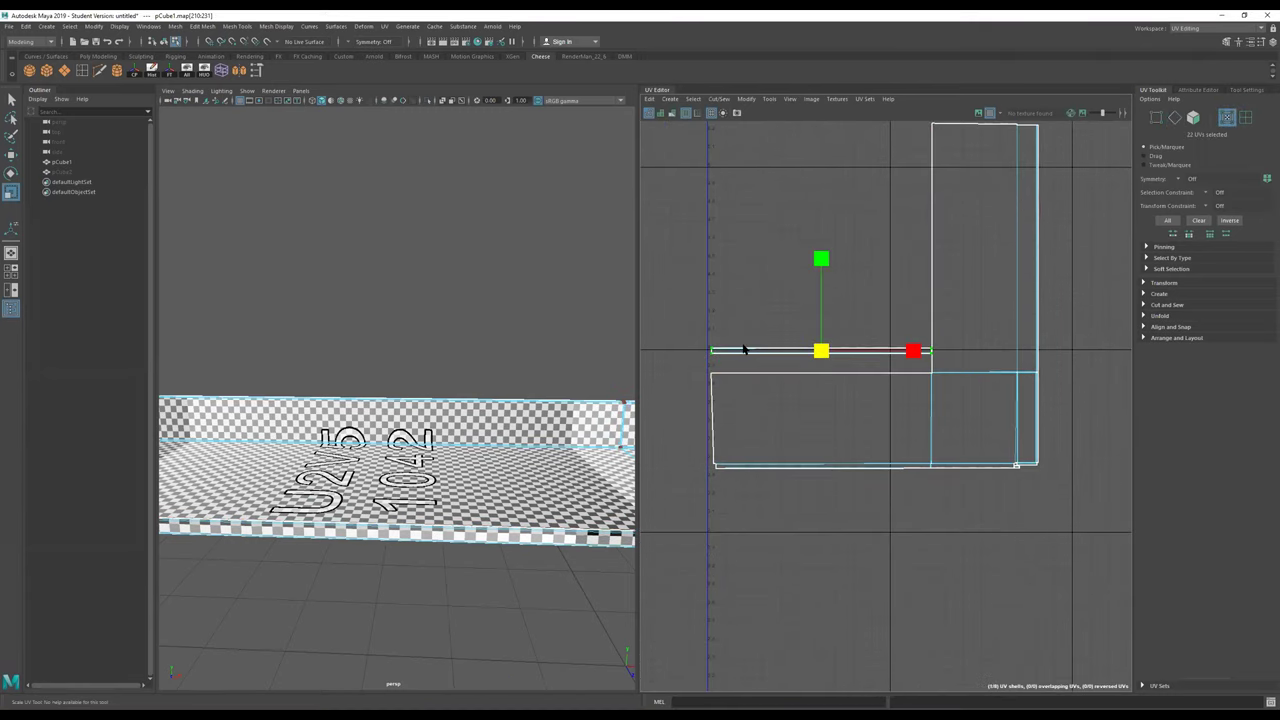
double_click(711, 349)
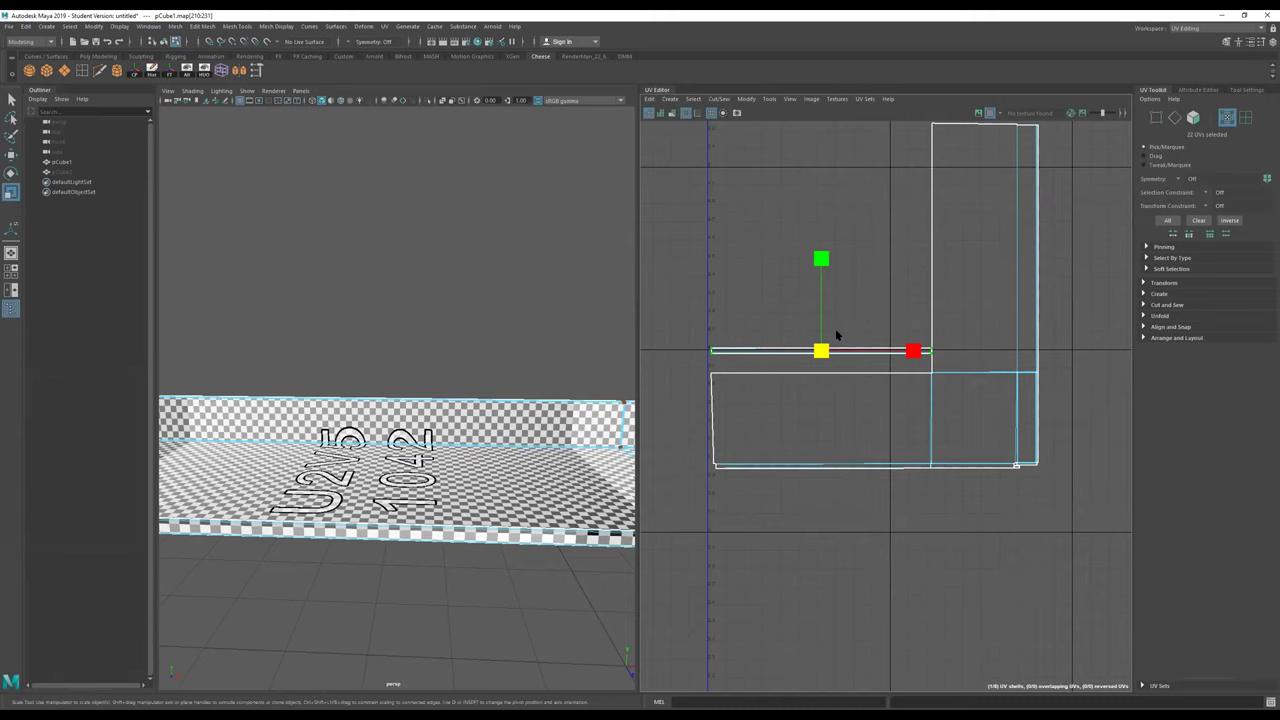
key("e")
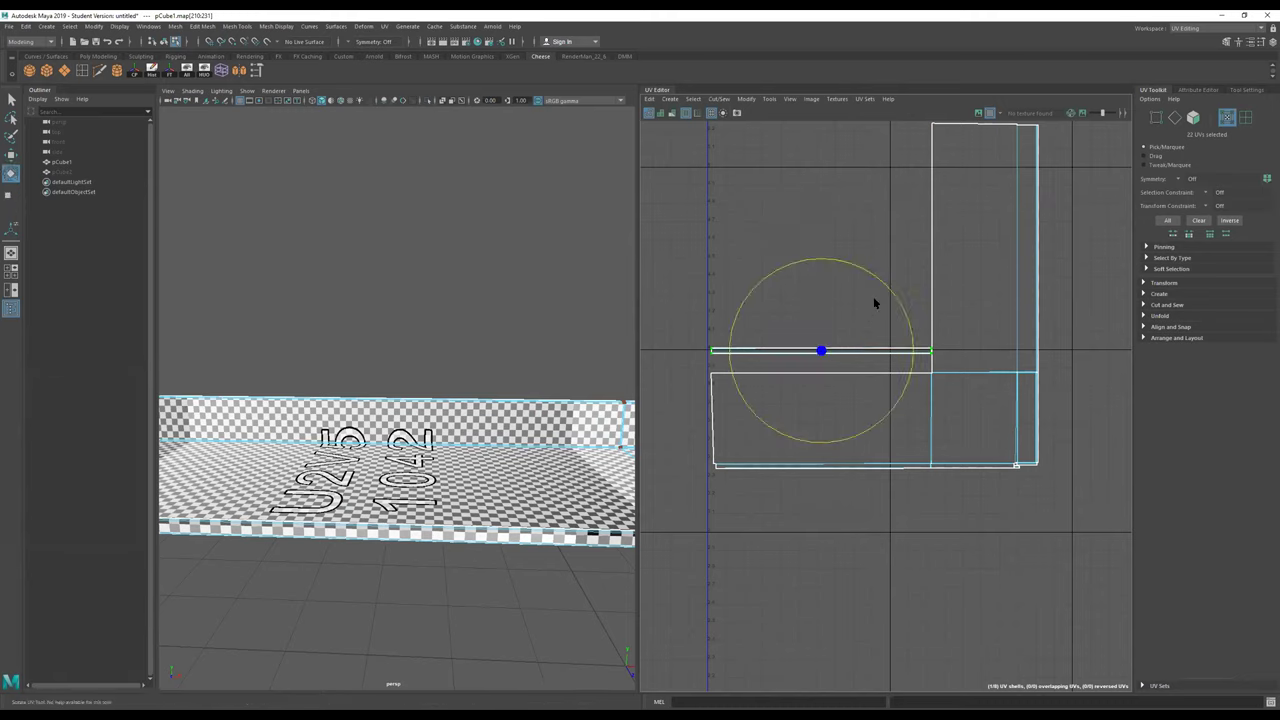
left_click_drag(878, 285, 888, 400)
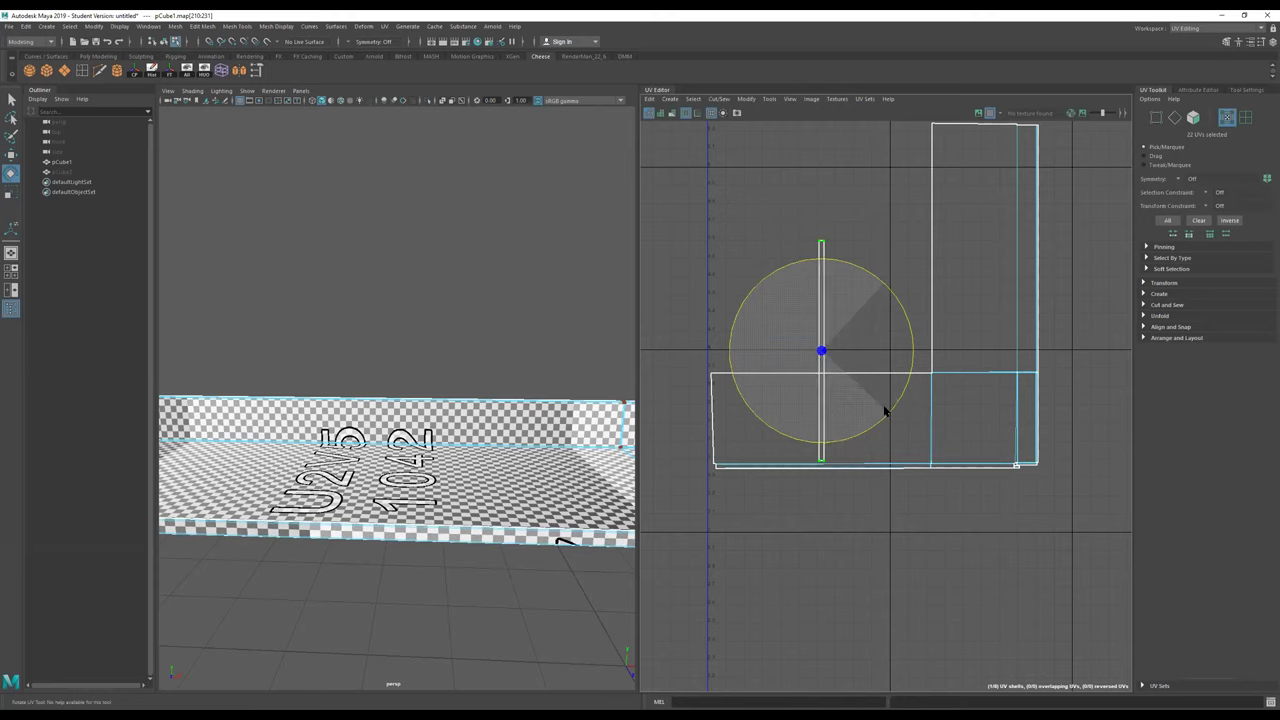
Step: Move the front-edge shell beside the vertical arm's inner edge and scale it to match that arm's length
key("w")
left_click_drag(824, 362, 923, 261)
key("r")
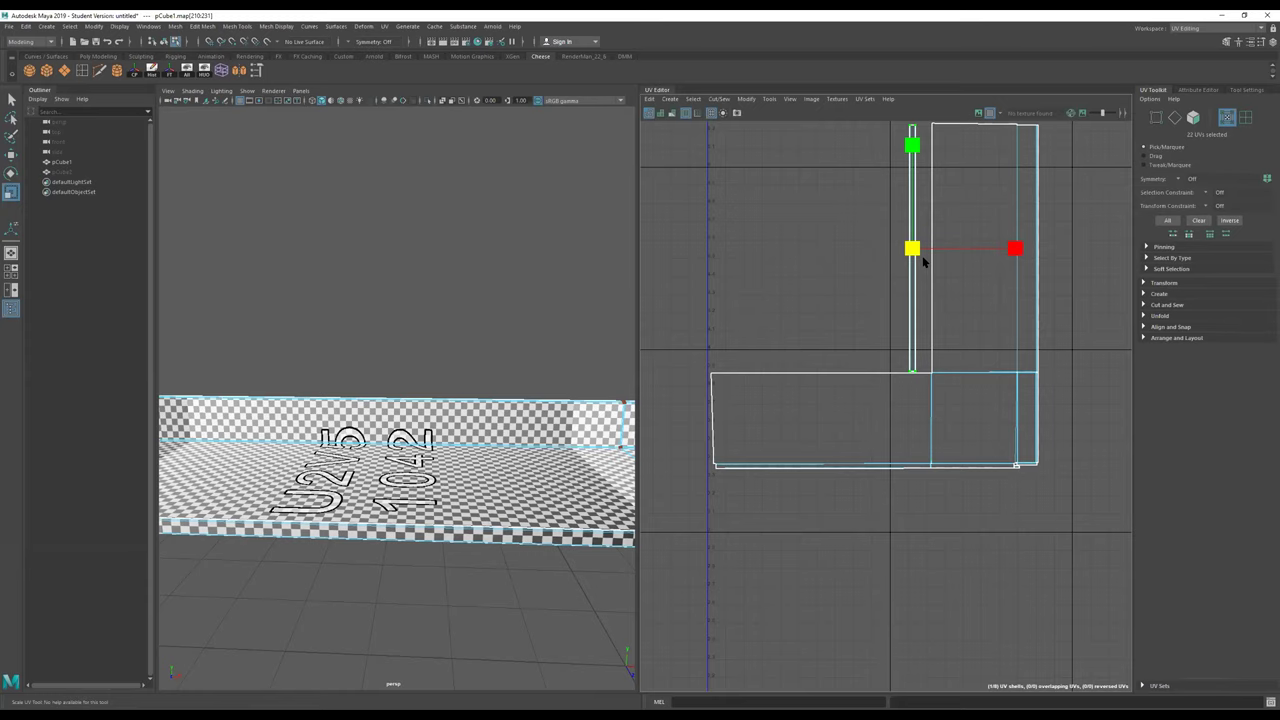
middle_click_drag(925, 243, 855, 284, "alt")
Step: Select the vertical arm's inner long edge and move and sew the front-edge strip onto it
right_click_drag(871, 254, 862, 172)
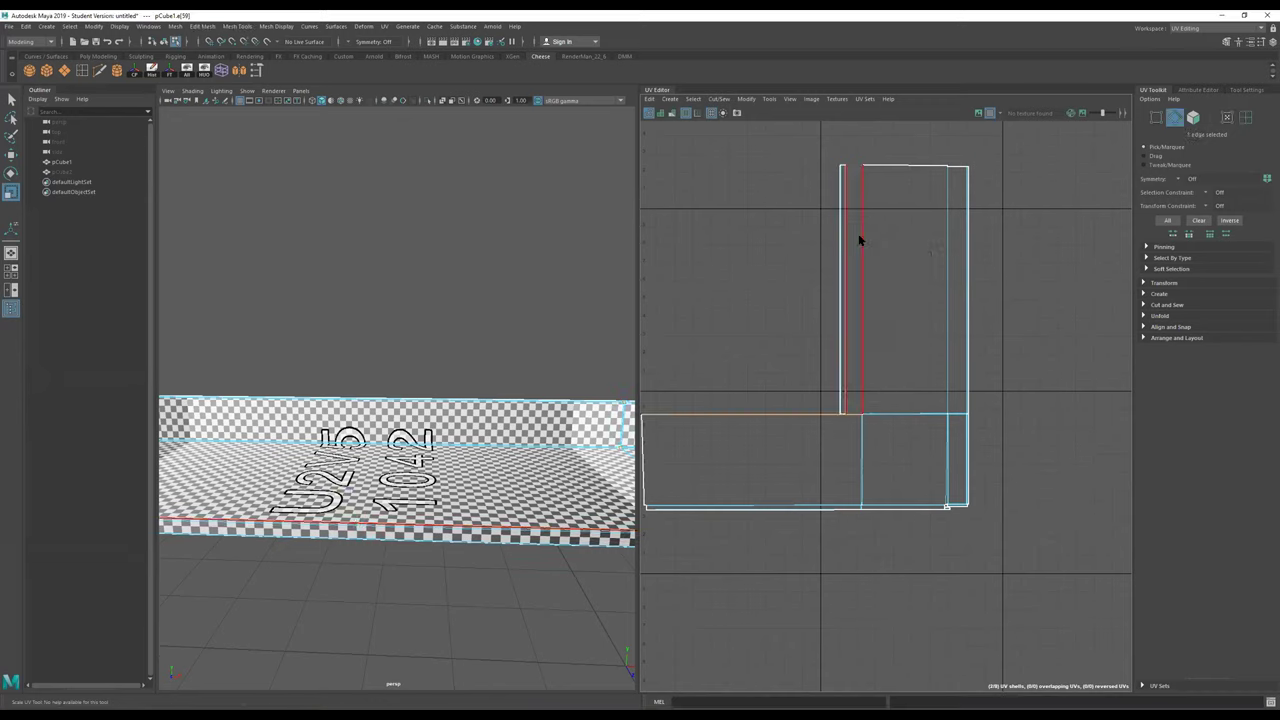
right_click_drag(876, 260, 884, 179, "shift")
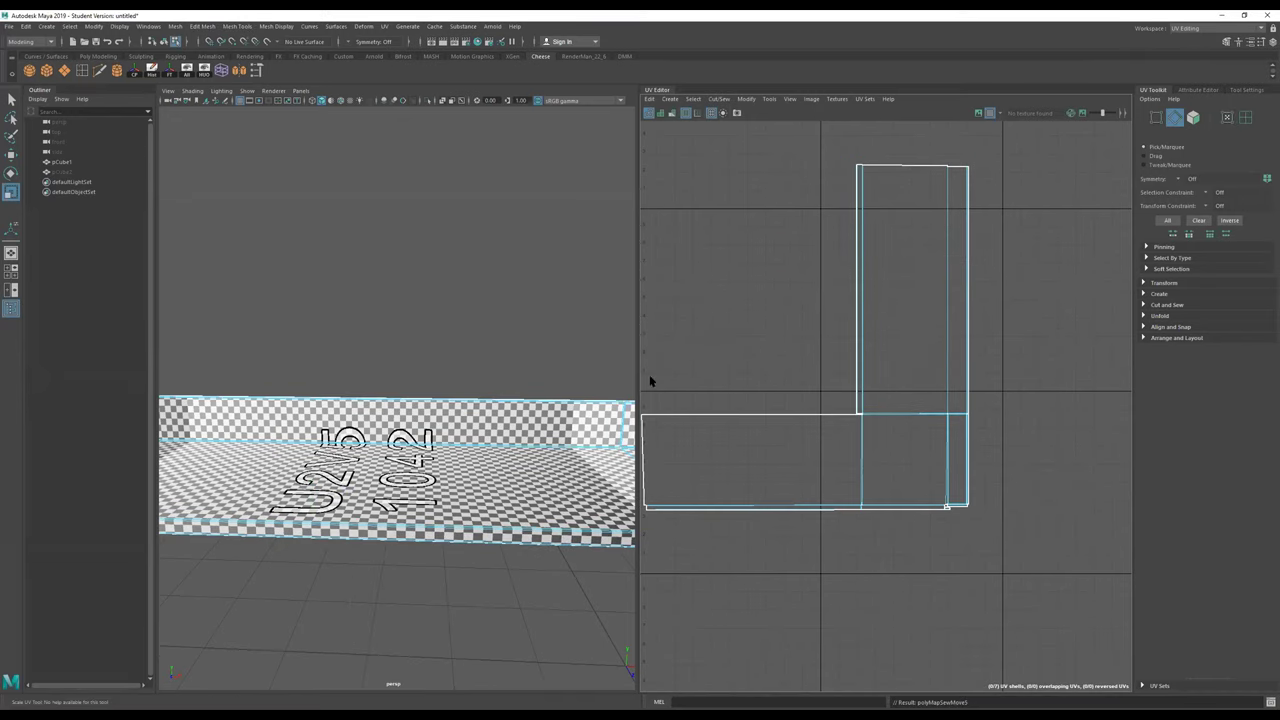
left_click_drag(497, 442, 427, 446, "alt")
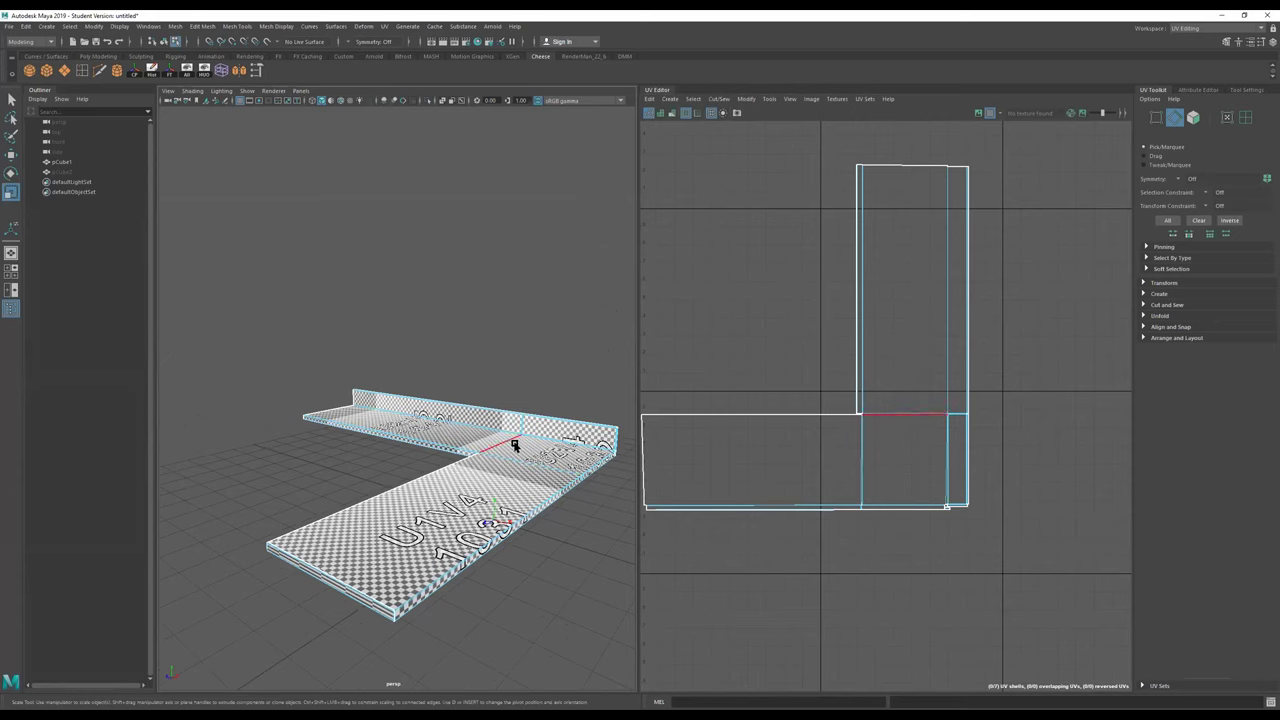
left_click_drag(526, 466, 571, 471, "alt")
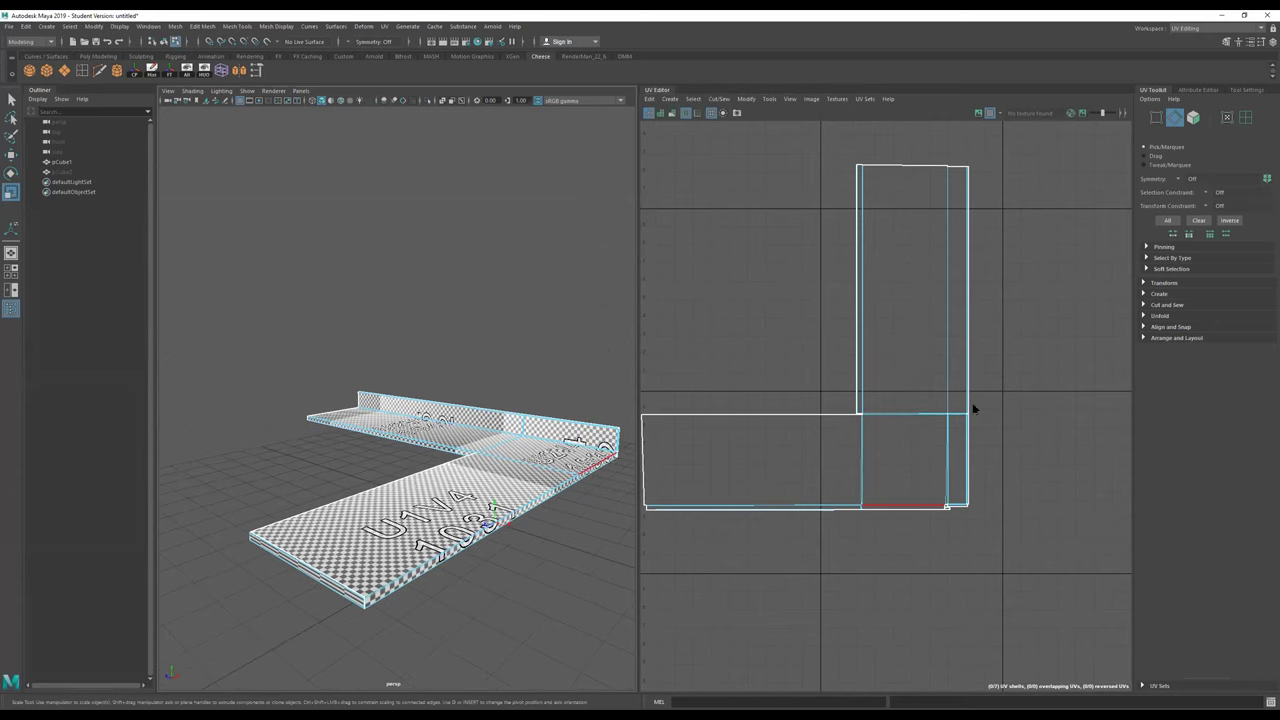
scroll(920, 427, "down", 2)
scroll(920, 422, "down", 1)
scroll(840, 538, "up", 2)
left_click_drag(843, 538, 799, 592)
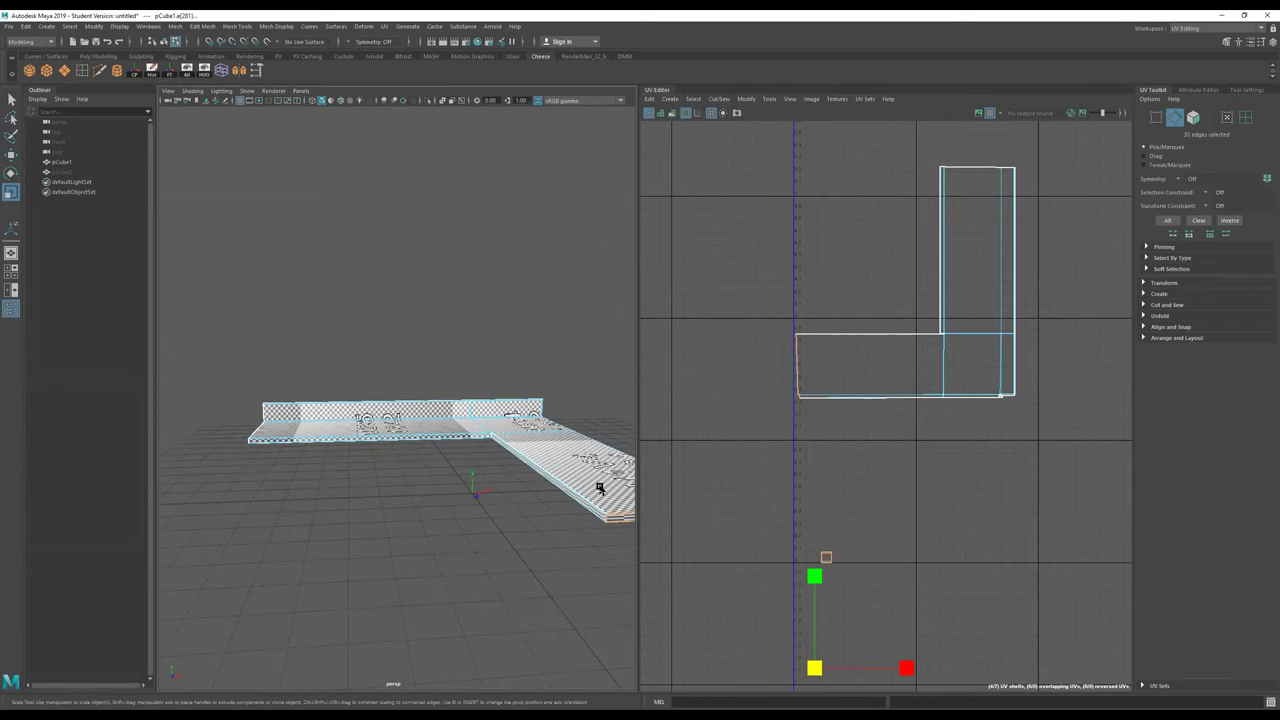
scroll(803, 410, "up", 2)
key("e")
key("w")
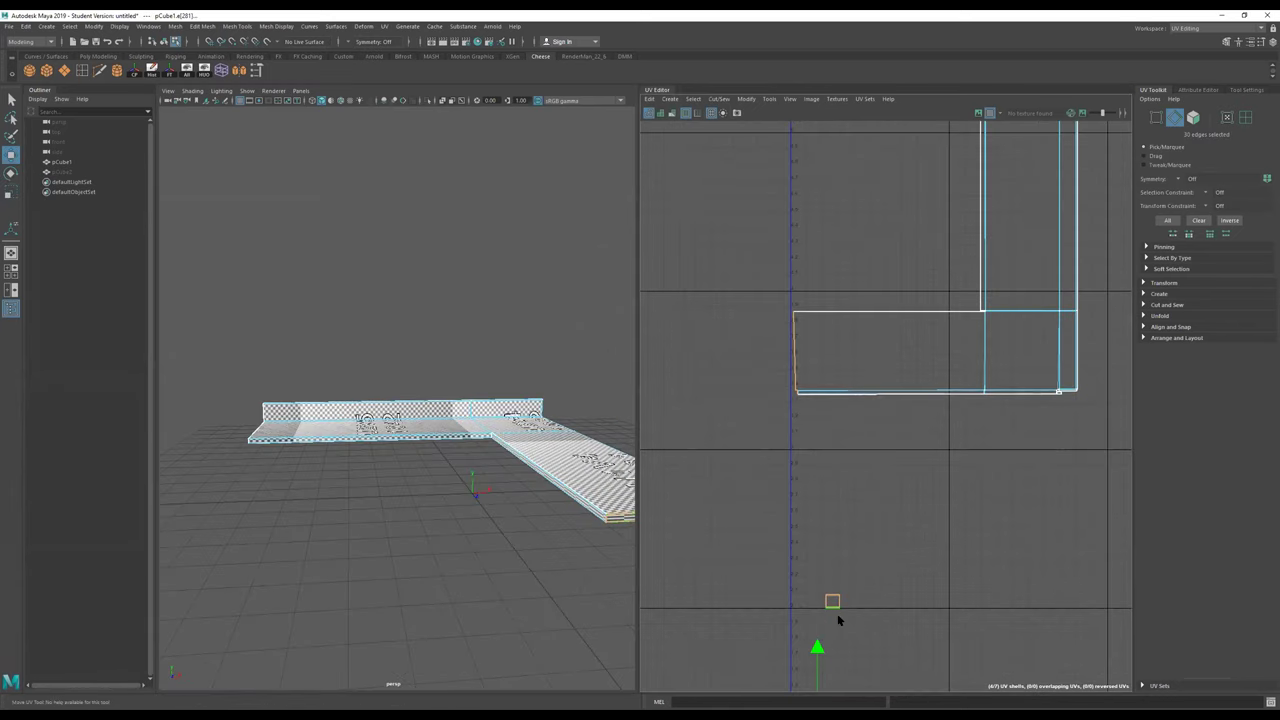
left_click_drag(817, 652, 796, 428)
key("ctrl+z")
Step: Select only the small square shell's UVs and move it beside the free end of the L-shaped shell's horizontal arm
scroll(844, 500, "down", 2)
middle_click_drag(883, 499, 879, 424, "alt")
right_click_drag(827, 496, 892, 494)
scroll(829, 485, "up", 5)
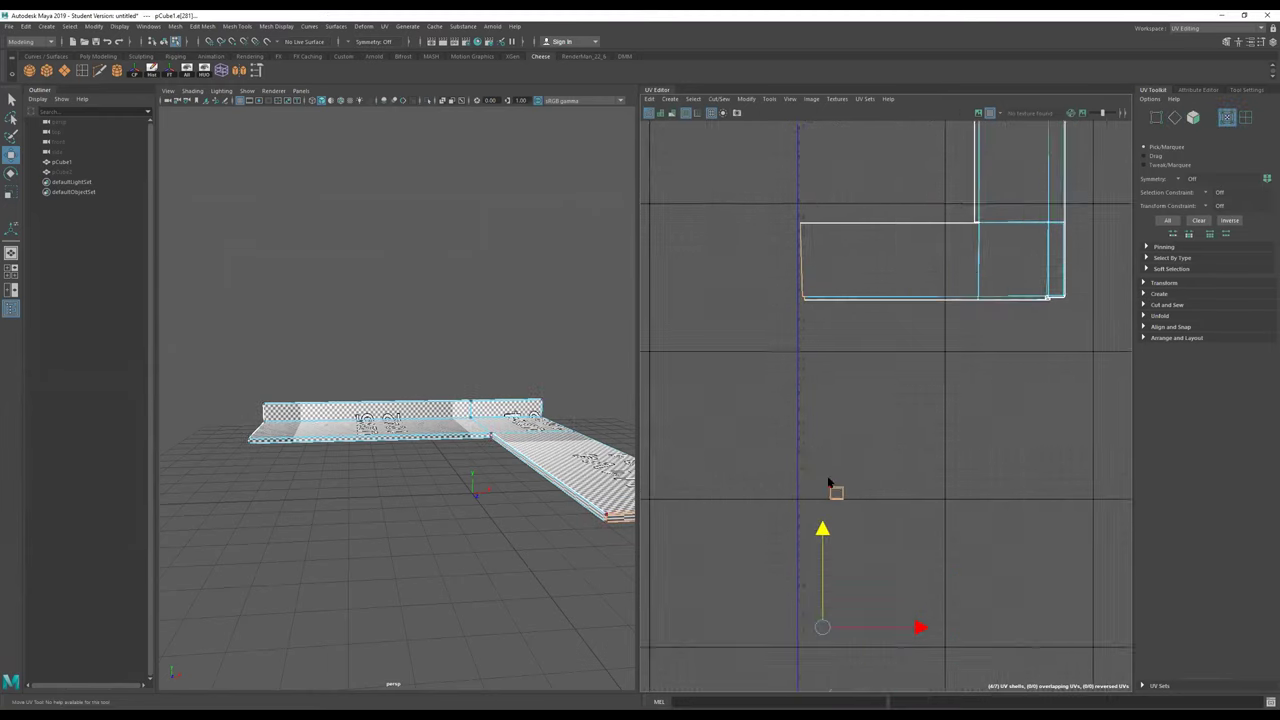
double_click(846, 492)
scroll(846, 494, "down", 2)
left_click_drag(840, 492, 755, 254)
right_click_drag(750, 238, 755, 264)
scroll(750, 243, "up", 2)
left_click_drag(595, 446, 436, 410, "alt")
key("r")
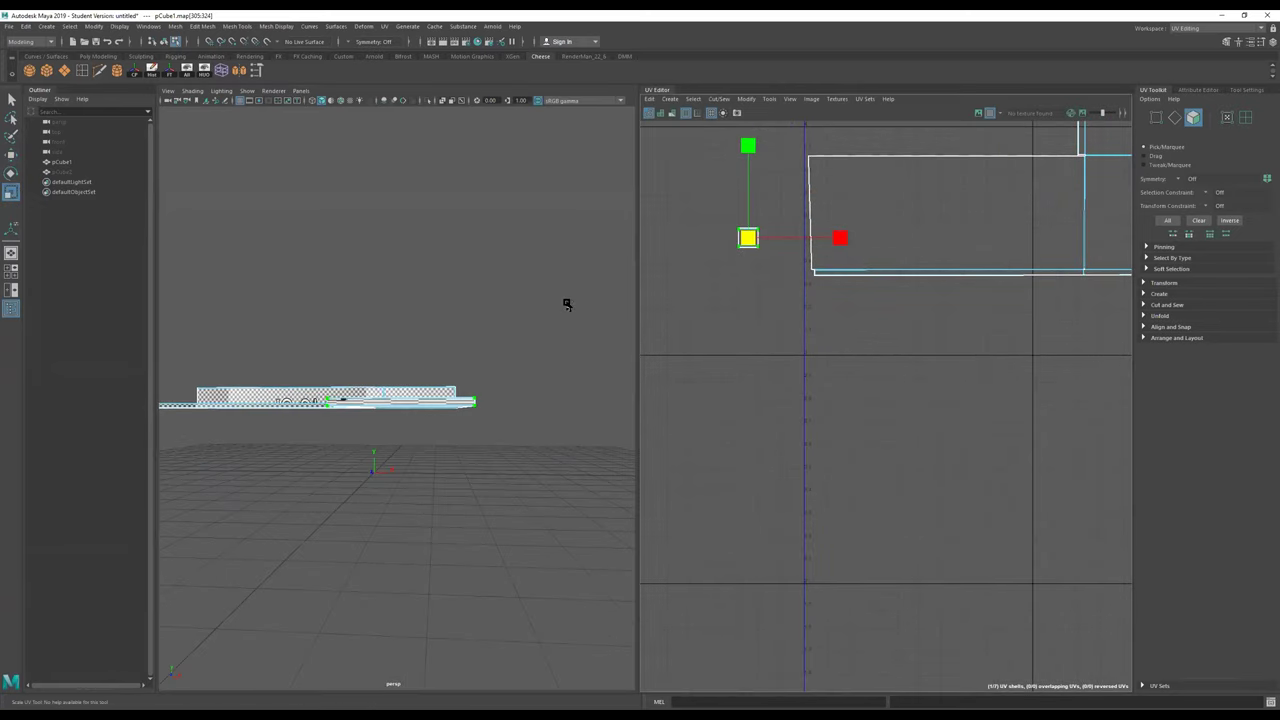
Step: Select the small square shell's UVs, rotate the shell a quarter turn and stretch it vertically to match the horizontal arm's free end
mouse_move(748, 234)
right_mouse_down()
mouse_move(753, 219)
mouse_move(751, 255)
right_mouse_up()
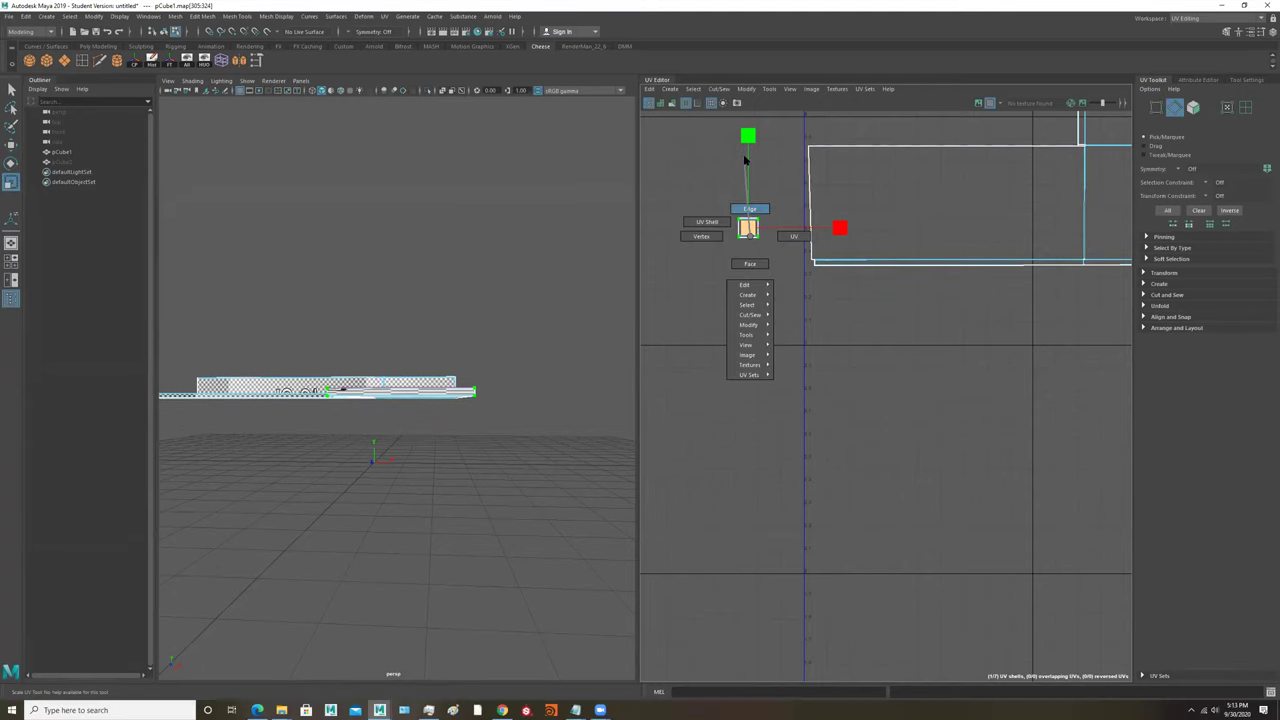
left_click(750, 250)
left_click_drag(549, 321, 546, 330, "alt")
right_click_drag(749, 239, 785, 225)
key("e")
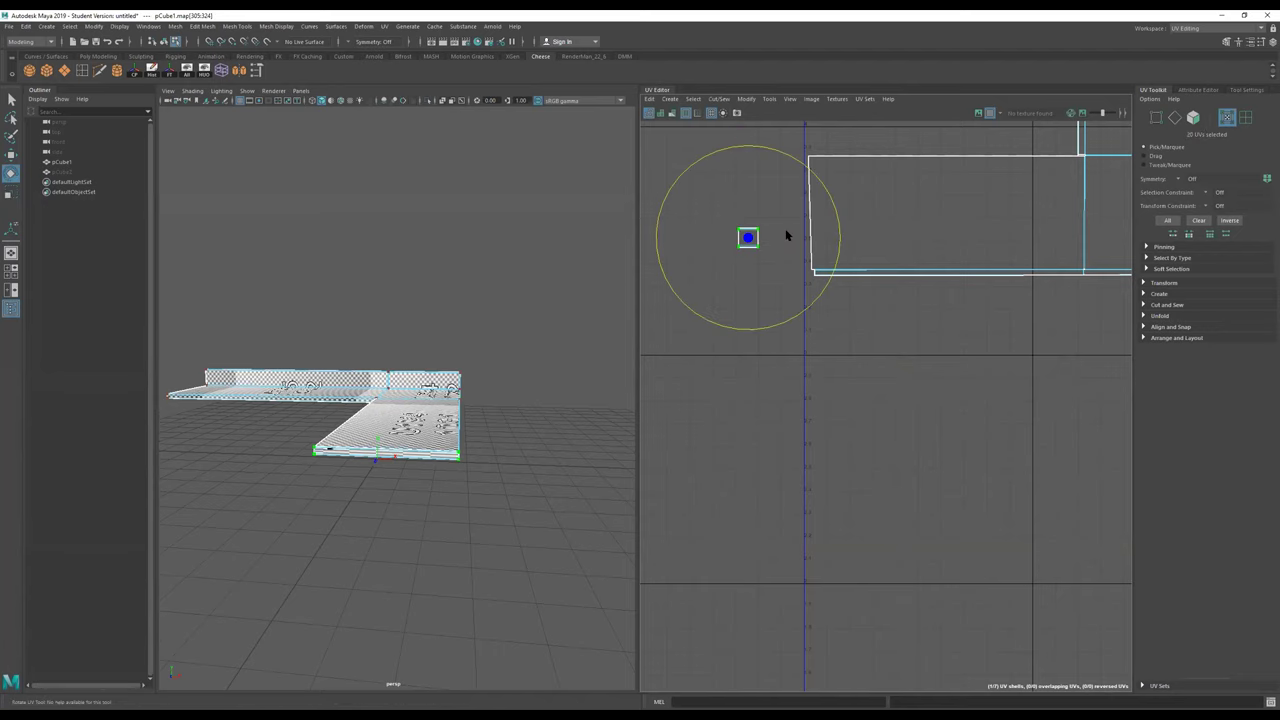
left_click_drag(800, 165, 651, 170)
key("r")
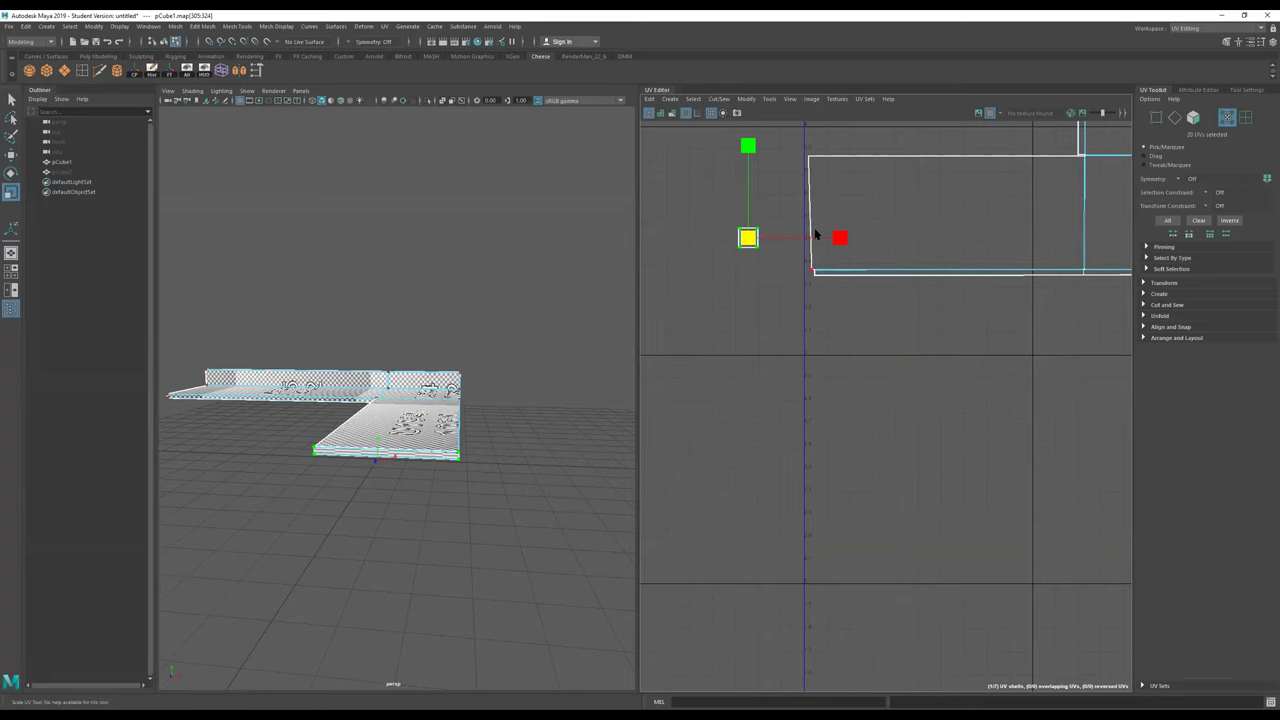
left_click_drag(748, 146, 737, 34)
key("w")
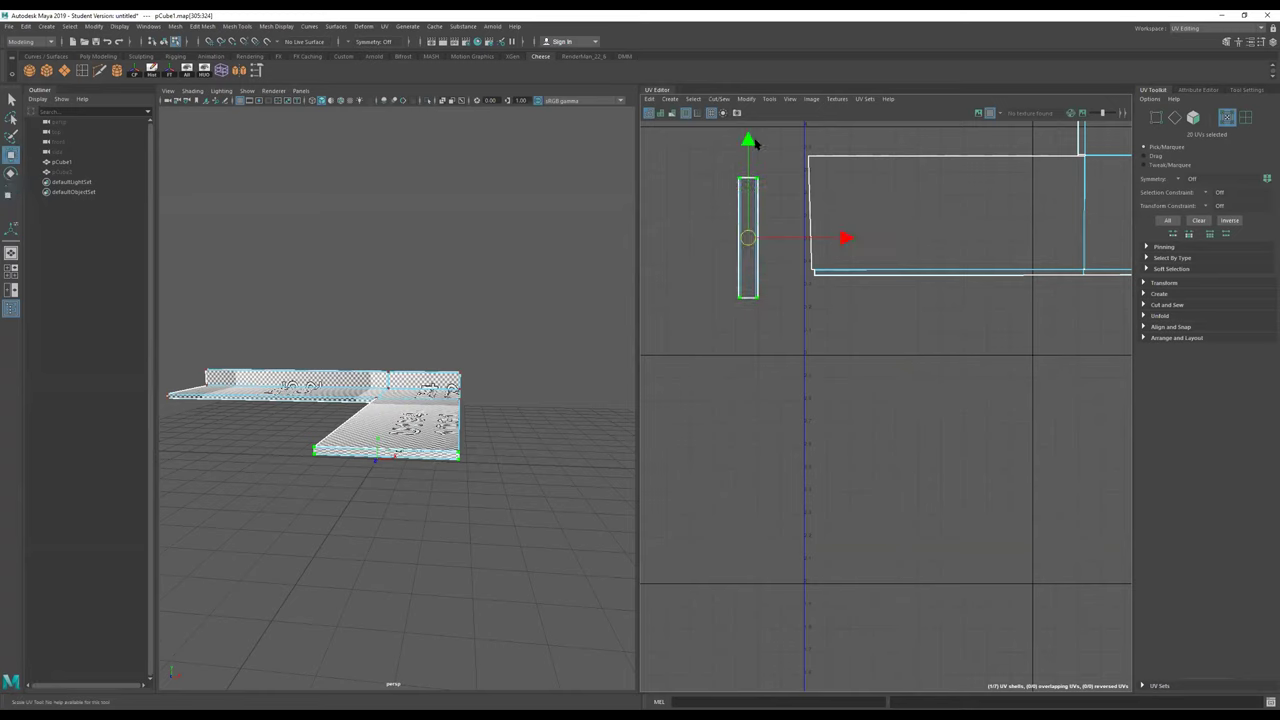
Step: Move the stretched strip beside the horizontal arm's free end and narrow it until its checker squares look even
left_click_drag(748, 245, 784, 223)
key("q")
key("r")
left_click_drag(874, 218, 822, 219)
right_click_drag(441, 413, 580, 417, "alt")
mouse_move(875, 213)
left_mouse_down()
mouse_move(858, 216)
mouse_move(868, 225)
left_mouse_up()
Step: Select the edge at the horizontal arm's free end and move and sew the end strip onto it
right_click_drag(812, 193, 814, 125)
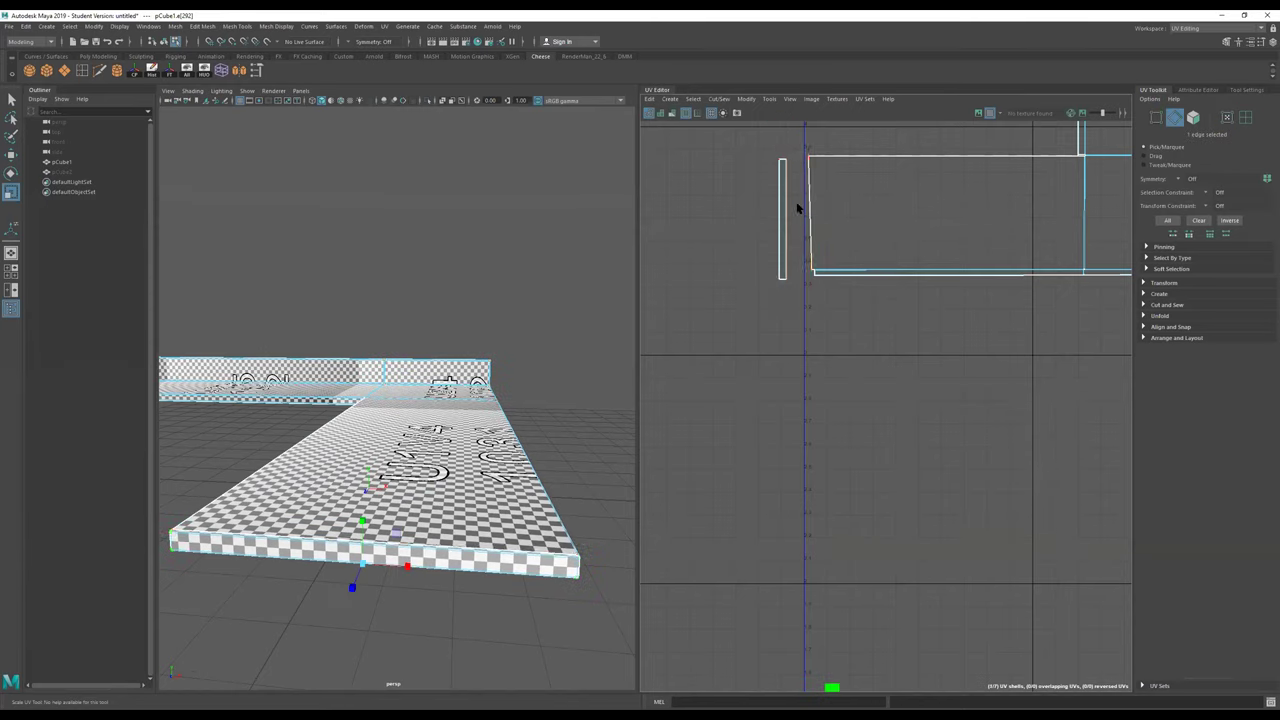
left_click(810, 213)
right_click_drag(817, 229, 851, 206, "shift")
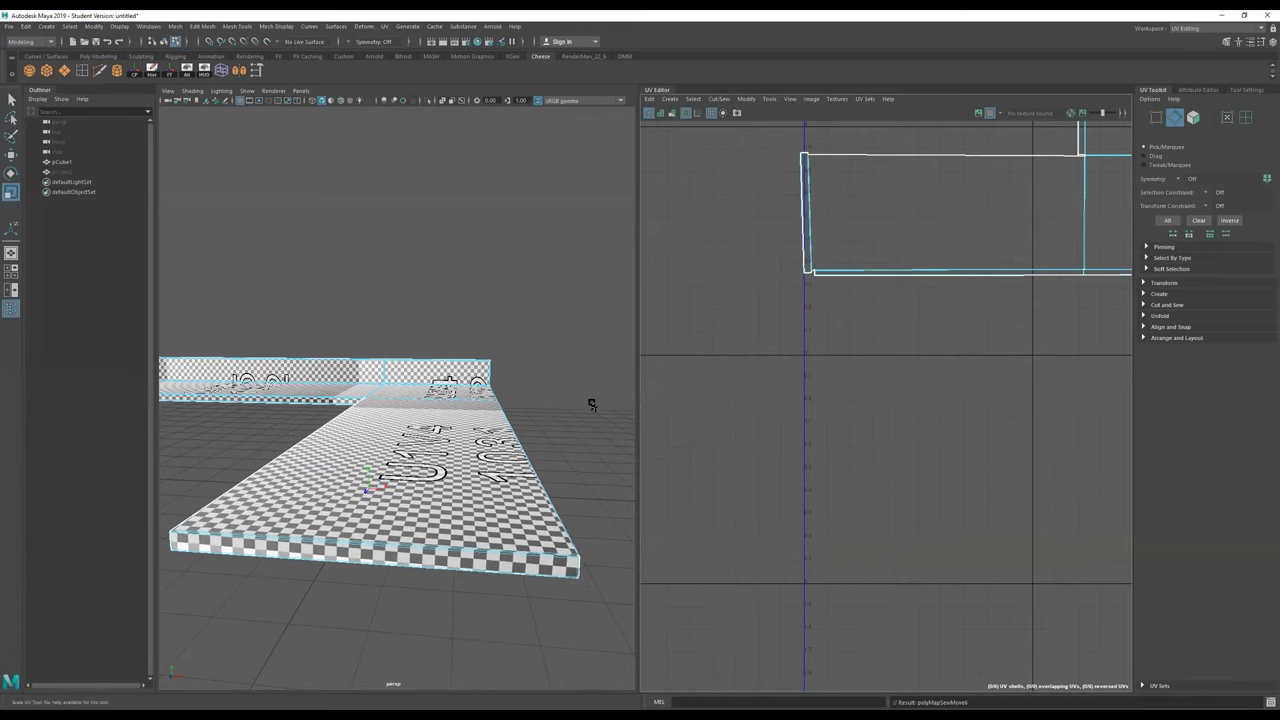
scroll(909, 232, "down", 5)
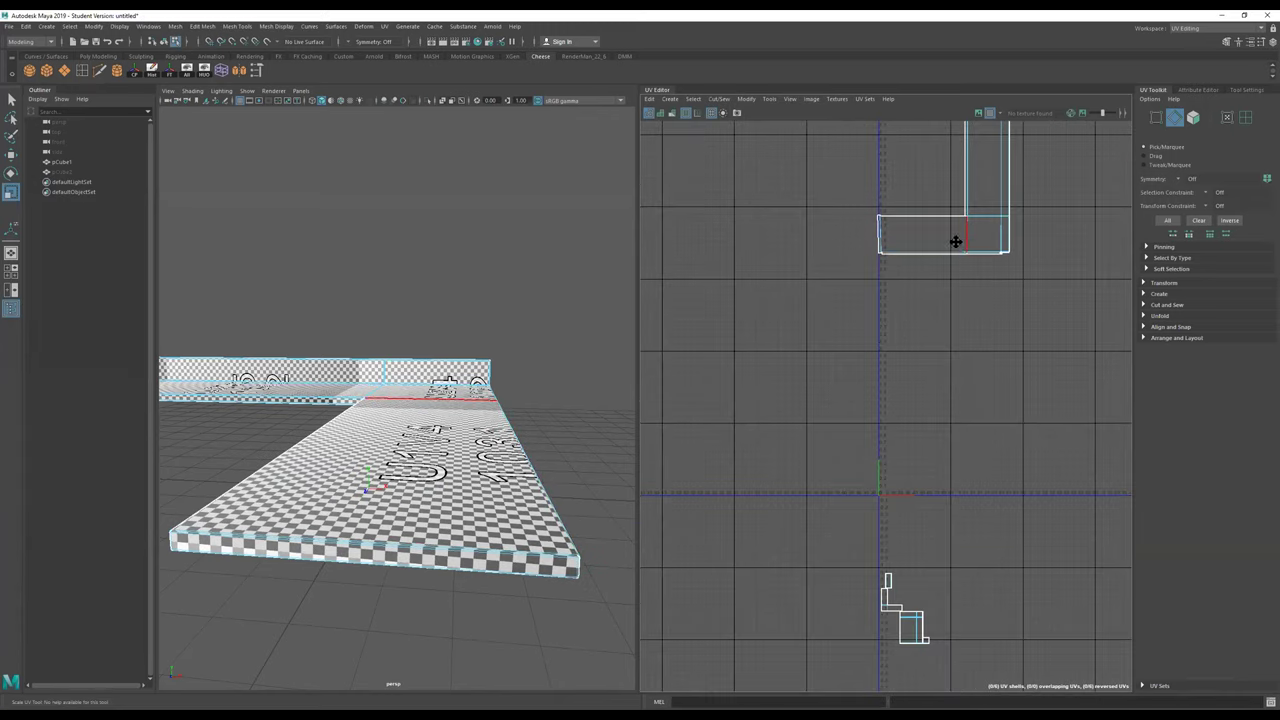
middle_click_drag(957, 240, 935, 255, "alt")
right_click_drag(935, 252, 1054, 228)
double_click(968, 247)
key("w")
left_click_drag(910, 215, 951, 270)
left_click_drag(510, 342, 535, 358, "alt")
mouse_move(952, 263)
left_mouse_down()
mouse_move(926, 276)
mouse_move(949, 269)
left_mouse_up()
key("ctrl+z")
key("ctrl+z")
key("ctrl+z")
Step: Select all UVs of the large L-shaped shell and move it down to the 0–1 tile
scroll(988, 258, "up", 2)
scroll(1032, 172, "down", 3)
middle_click_drag(1034, 152, 1030, 182, "alt")
double_click(903, 274)
left_click_drag(926, 220, 862, 467)
Step: Scale the L-shaped shell down and position it within the 0–1 tile's borders
key("r")
right_click_drag(882, 466, 953, 449, "alt")
key("w")
left_click_drag(911, 429, 914, 480)
key("q")
key("r")
scroll(914, 450, "up", 3)
key("w")
mouse_move(864, 410)
left_mouse_down()
mouse_move(860, 434)
mouse_move(873, 422)
left_mouse_up()
key("r")
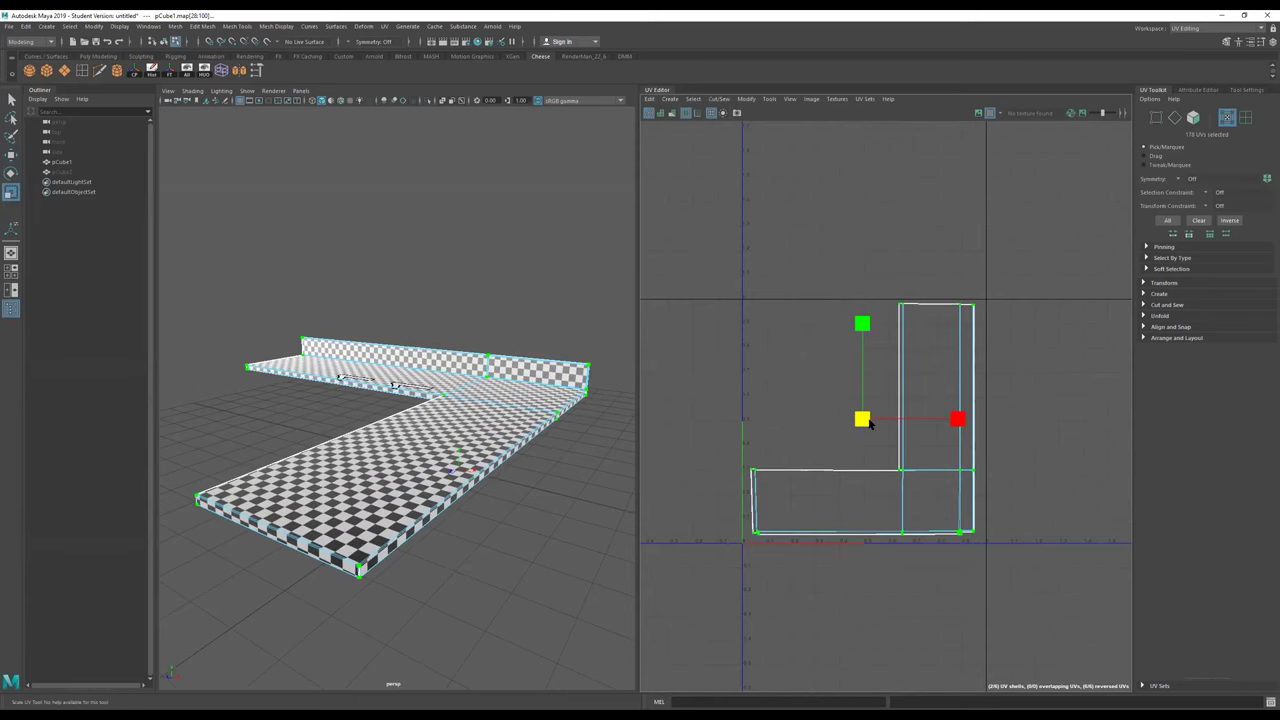
Step: Show the checker image in the UV Editor and adjust the L-shaped shell's scale and position to fill tile 1001
left_click(979, 113)
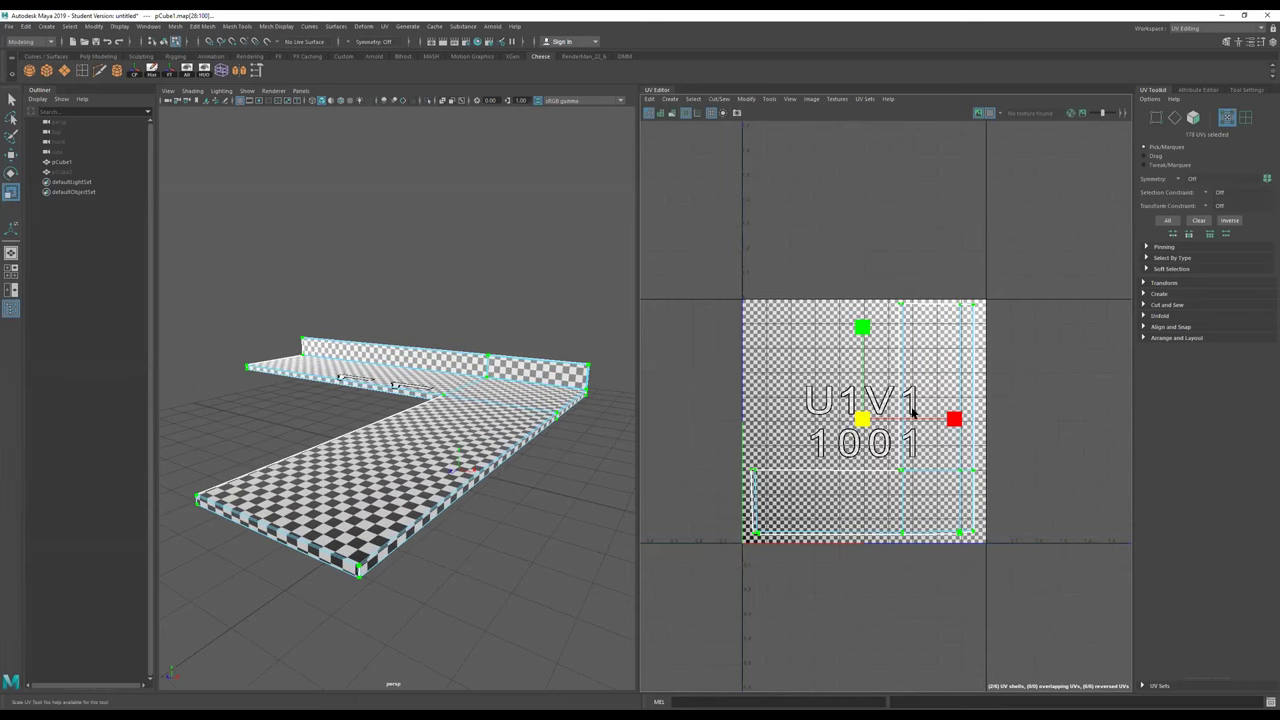
left_click_drag(865, 427, 868, 425)
key("w")
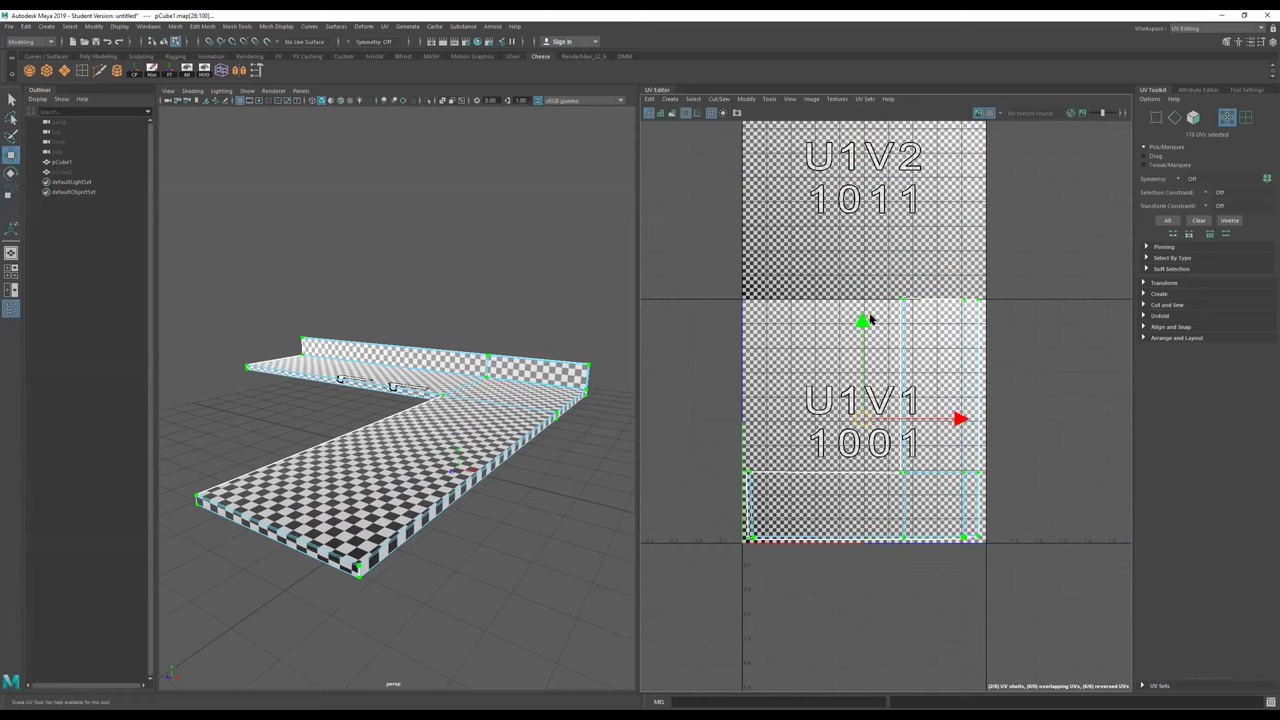
left_click_drag(864, 325, 863, 328)
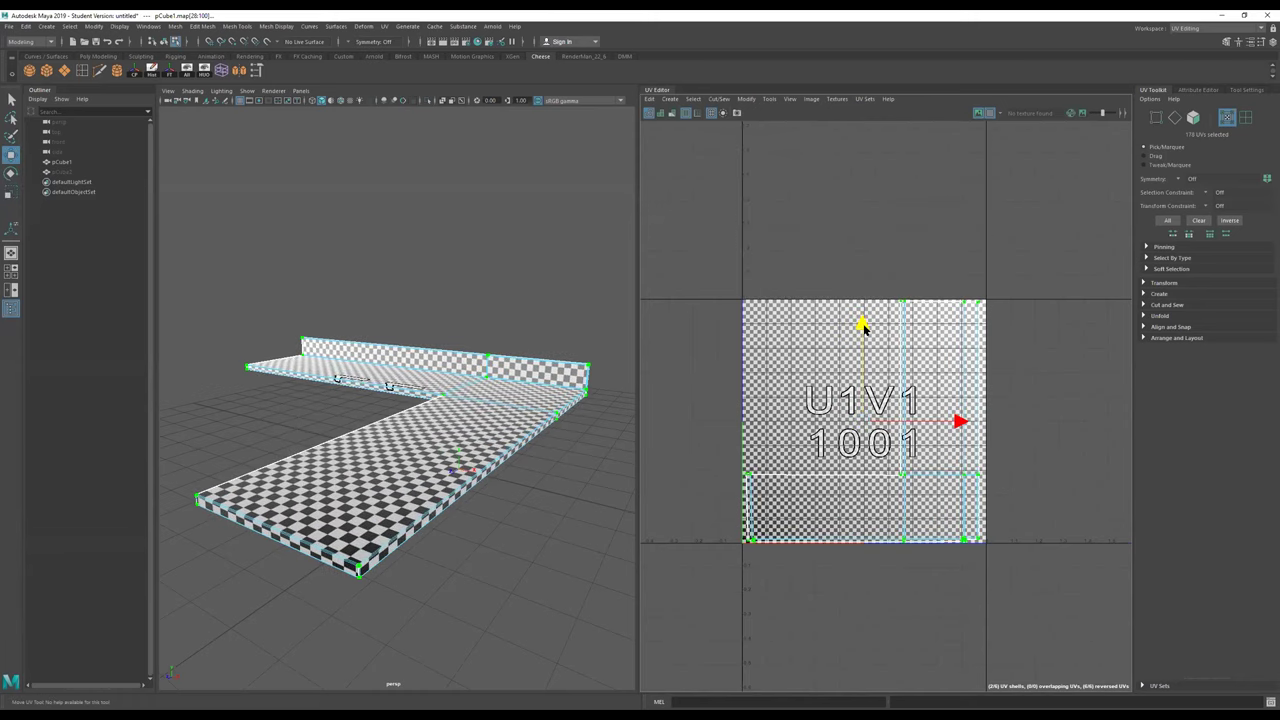
key("r")
left_click_drag(860, 421, 865, 420)
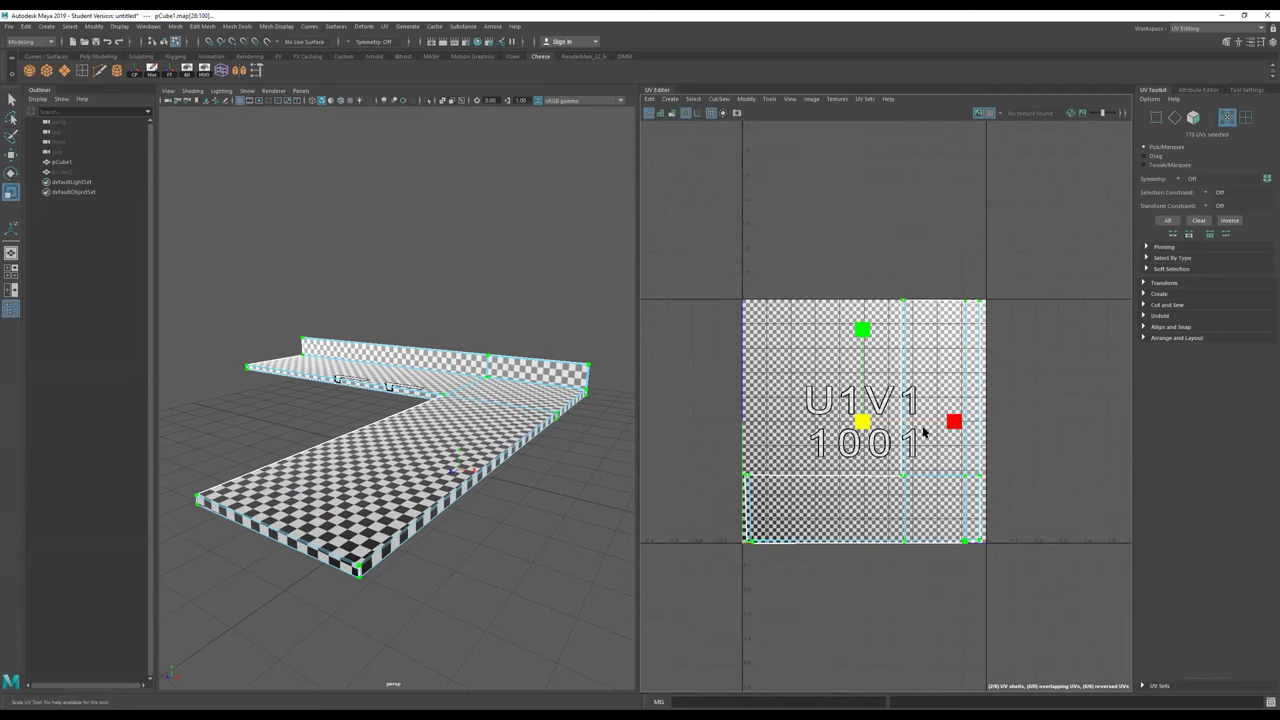
Step: Turn off the checker map, select all the remaining small shells and move them into the 0–1 tile's empty area
scroll(960, 430, "down", 4)
middle_click_drag(987, 527, 967, 409, "alt")
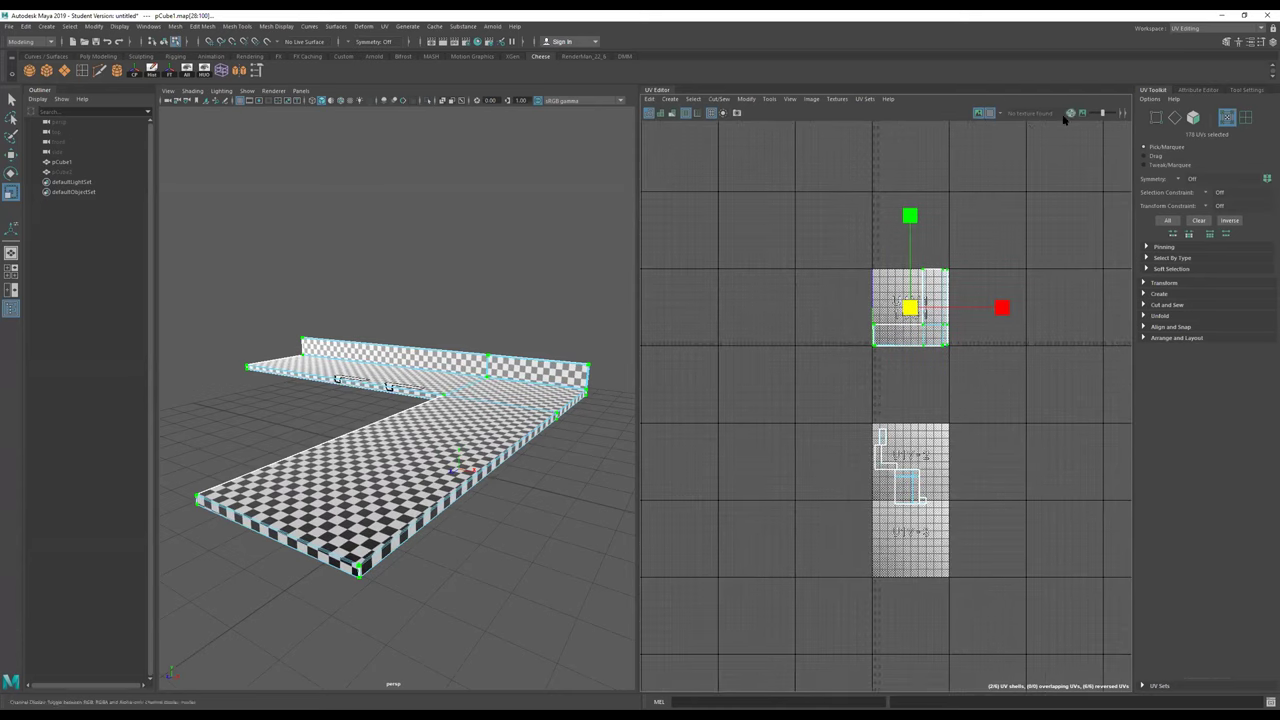
left_click(988, 112)
left_click_drag(972, 394, 822, 548)
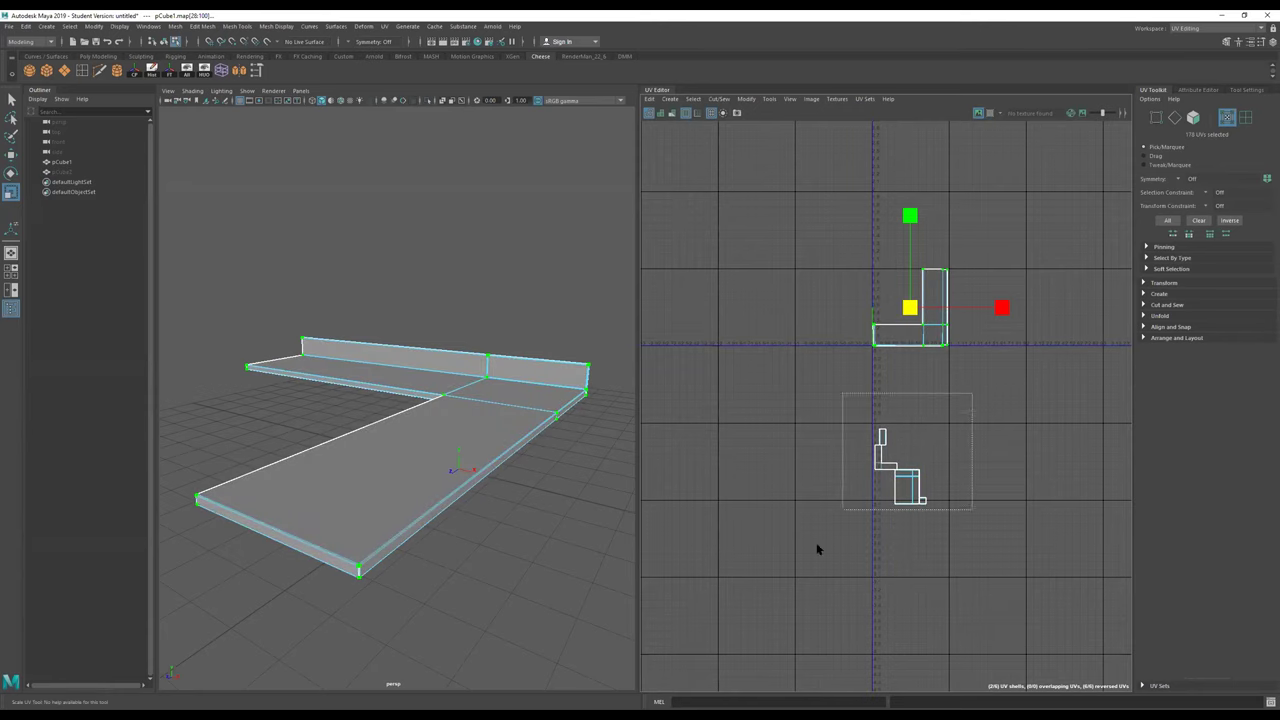
key("w")
left_click_drag(900, 466, 974, 329)
scroll(900, 290, "up", 5)
Step: Enlarge the small L-shaped shell and place it just above the large shell's horizontal arm near the tile's left border
key("r")
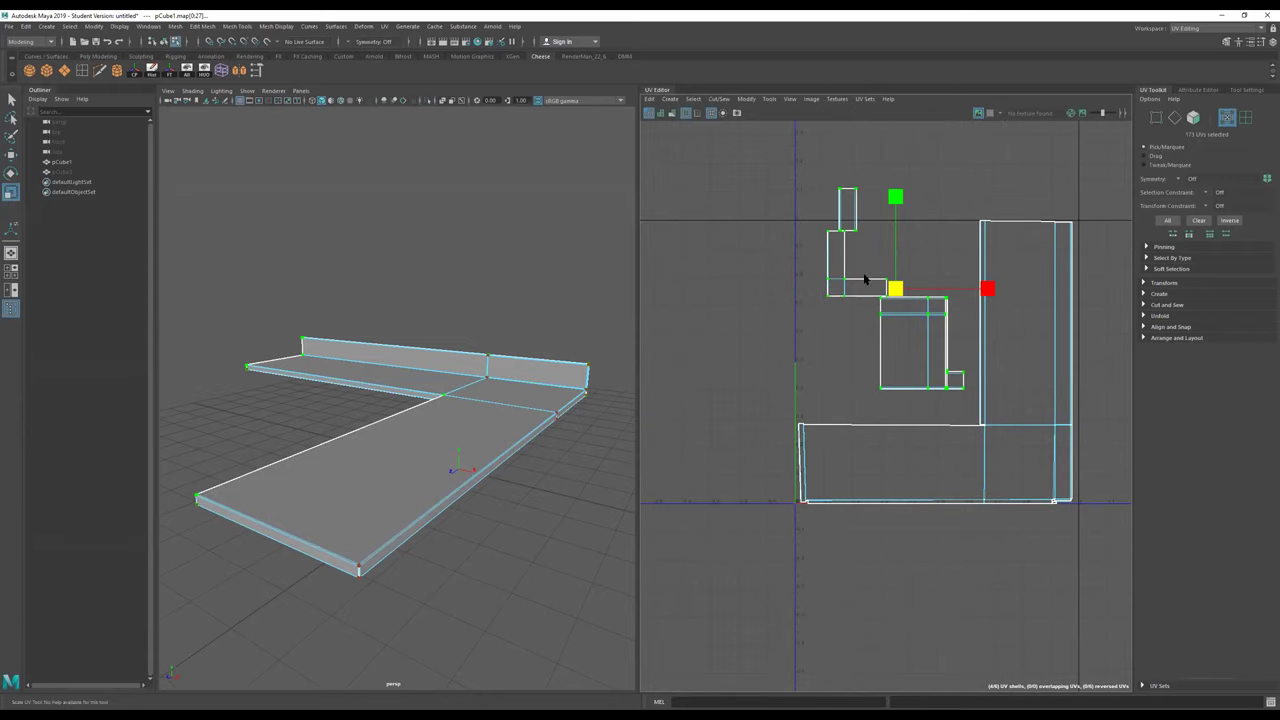
left_click(842, 286)
key("w")
left_click_drag(849, 266, 851, 369)
key("r")
key("w")
Step: Enlarge the wide rectangular shell and place it in the empty area between the small L-shaped shell and the vertical arm
left_click(925, 320)
key("r")
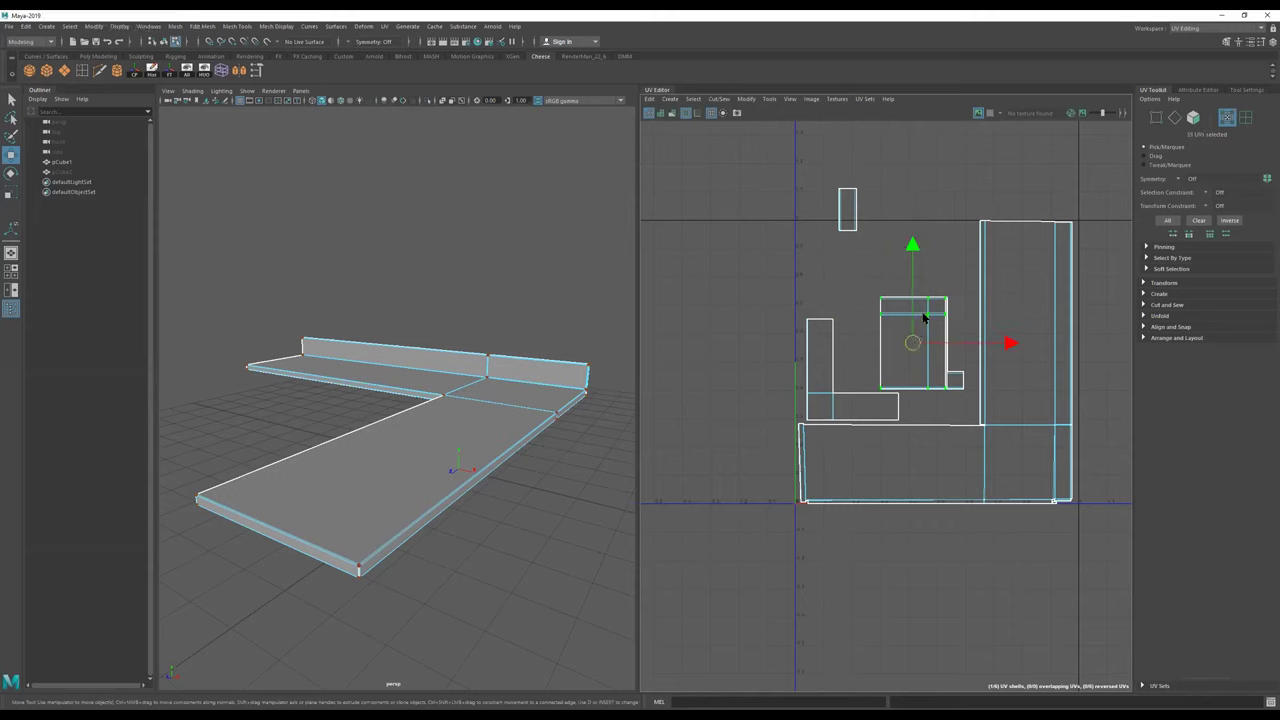
left_click_drag(915, 343, 914, 317)
key("w")
key("r")
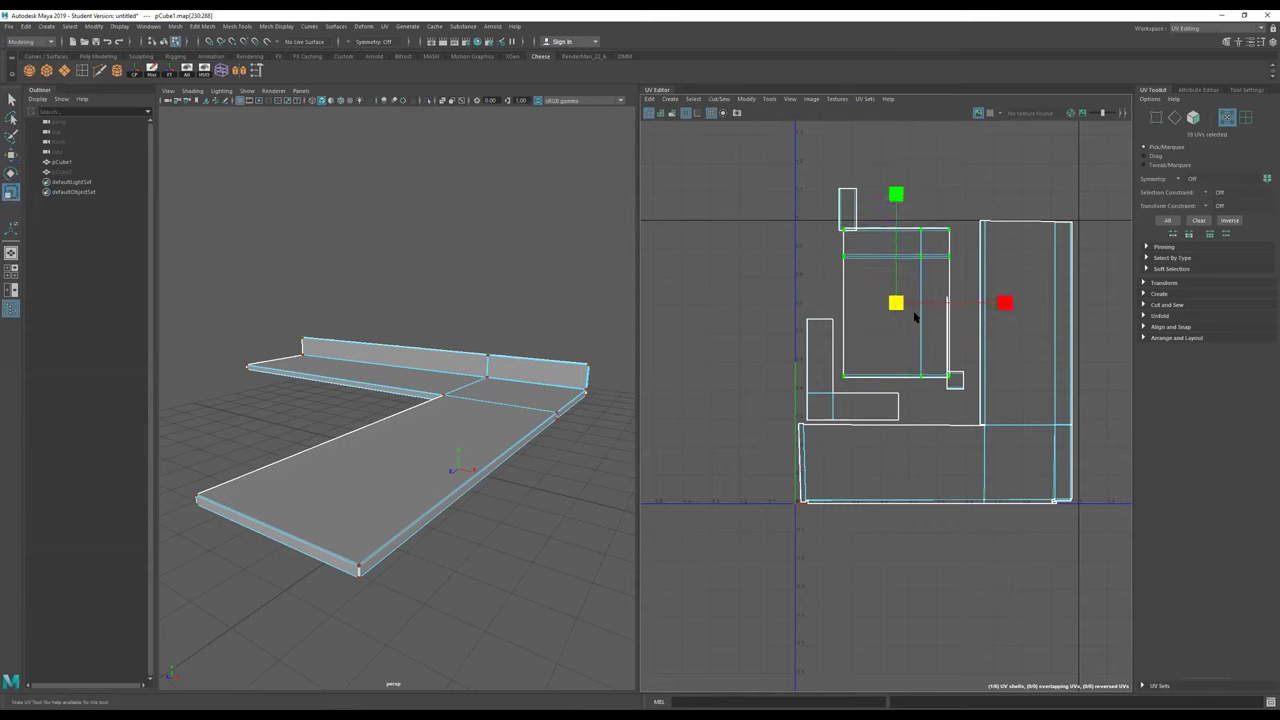
Step: Move the small upright rectangle and the small square shell clear of the enlarged rectangular shell
left_click(846, 206)
key("w")
left_click_drag(847, 209, 834, 264)
left_click(957, 379)
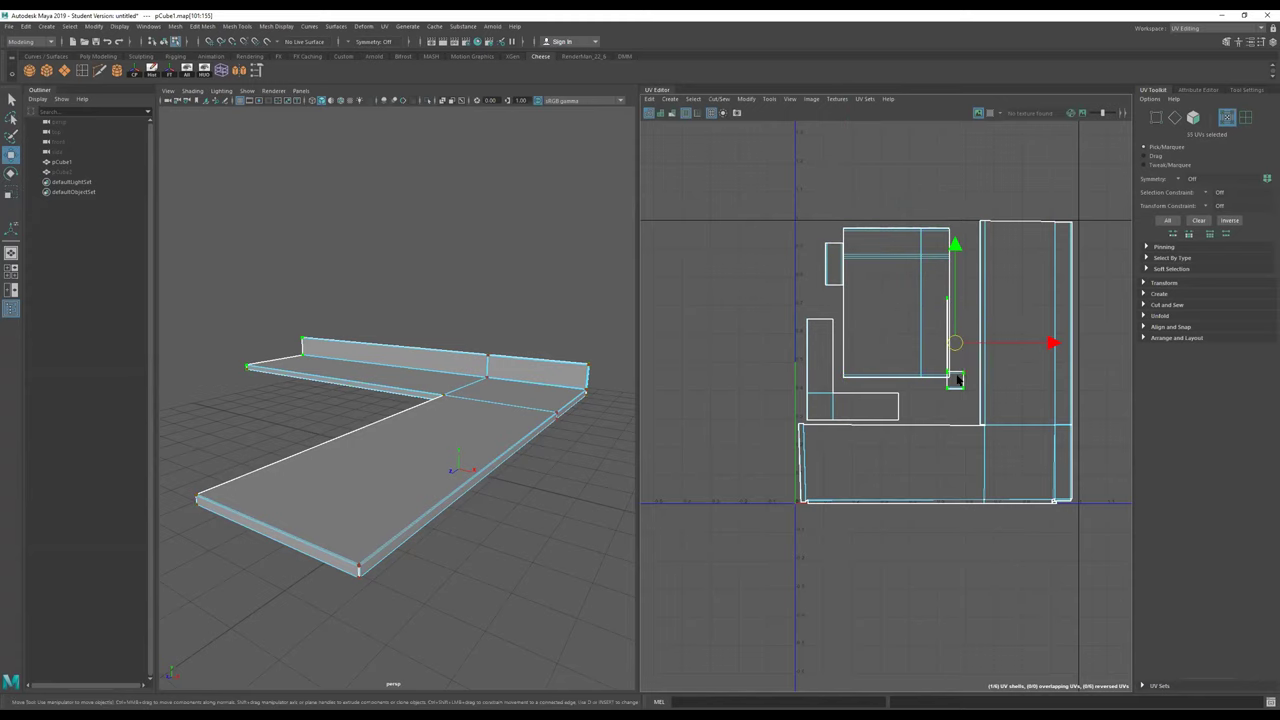
left_click_drag(957, 358, 964, 358)
Step: Examine the checker pattern across the countertop and over the packed UV layout, with the display turned off again at the end
scroll(964, 358, "down", 3)
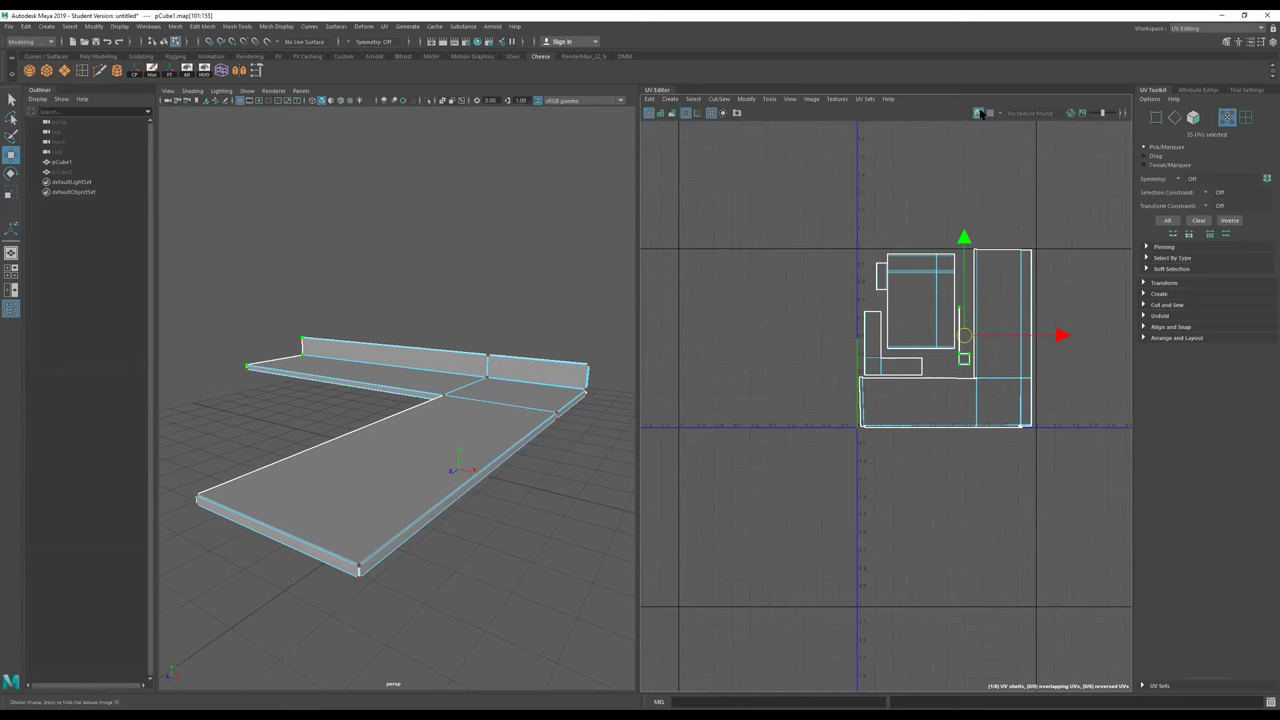
left_click(980, 113)
mouse_move(370, 389)
left_mouse_down("alt")
mouse_move(374, 423)
mouse_move(368, 370)
mouse_move(346, 369)
mouse_move(365, 410)
left_mouse_up("alt")
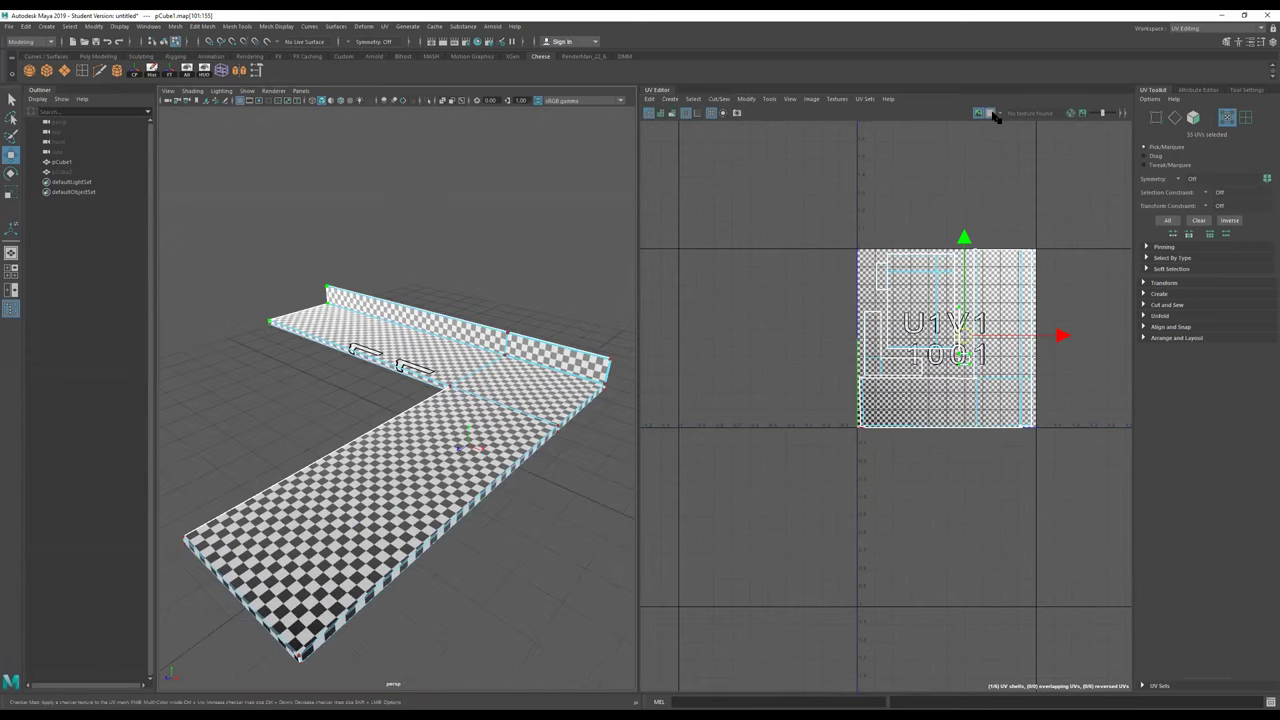
left_click(980, 113)
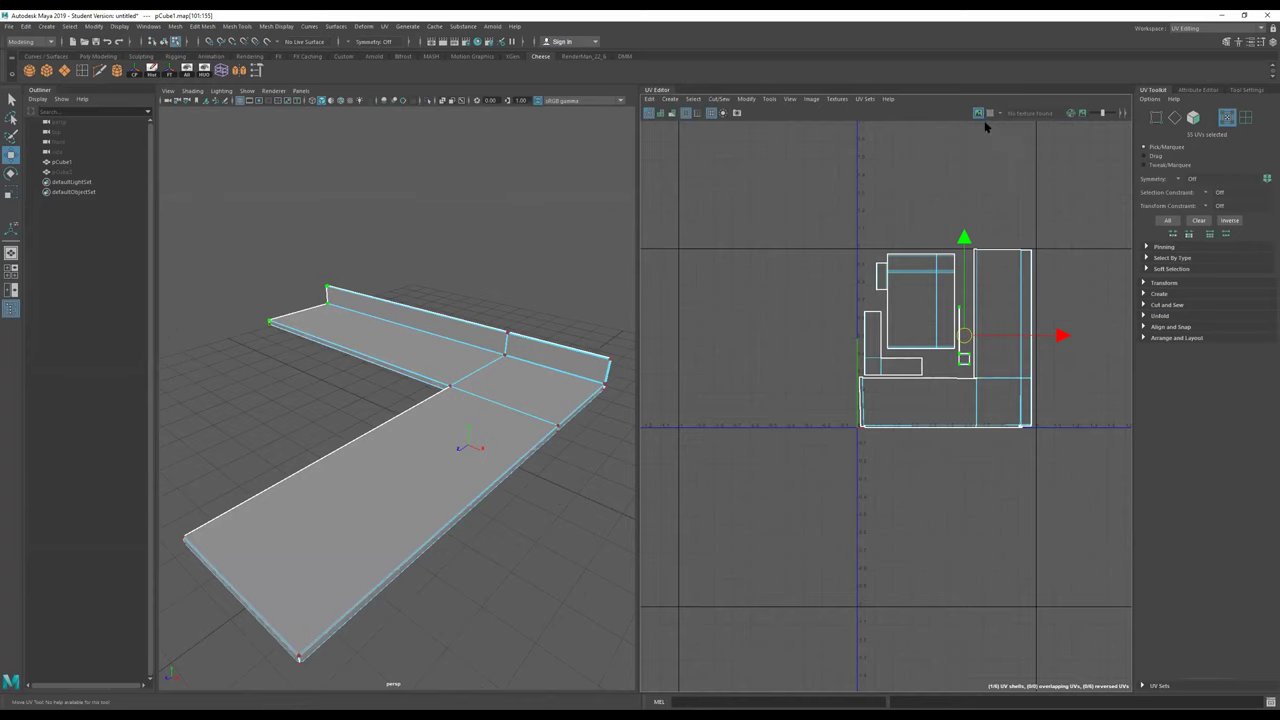
Step: Select the countertop as an object and save its UV snapshot as MarbleL in the project's images folder
right_click_drag(443, 363, 593, 240)
left_click(553, 234)
left_click(454, 339)
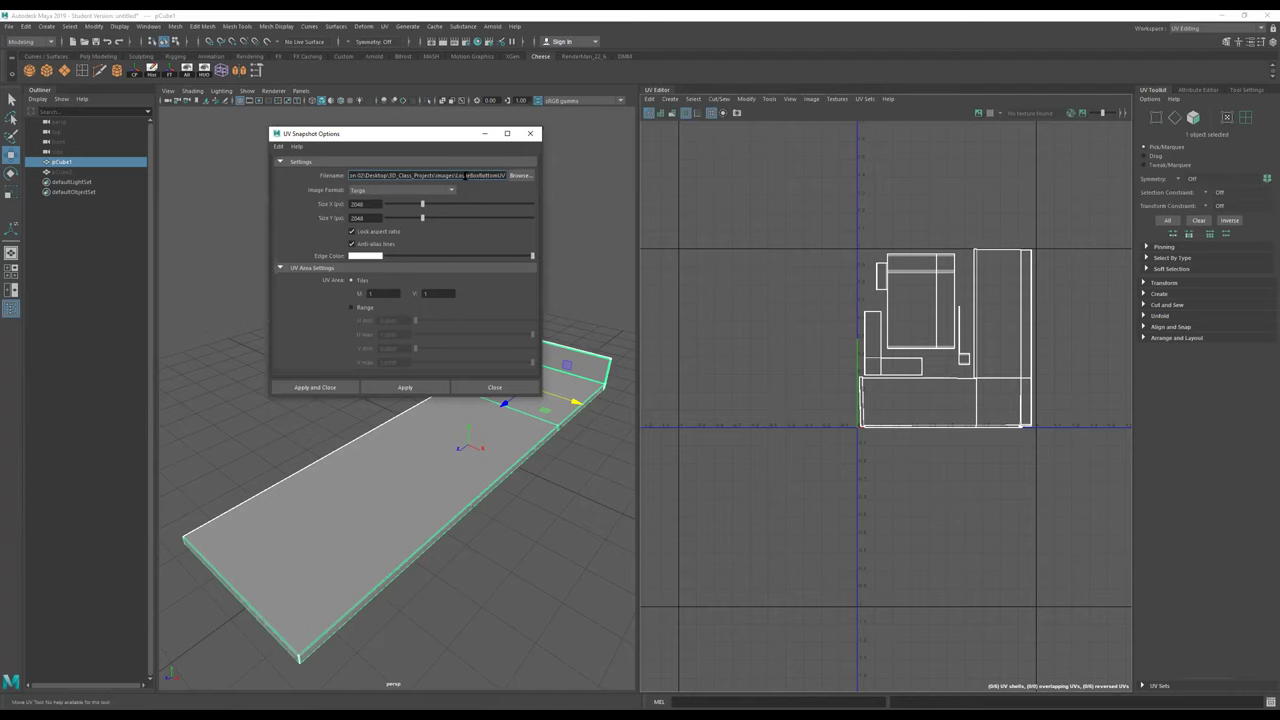
left_click_drag(471, 177, 687, 181)
left_click(464, 175)
left_click_drag(459, 175, 756, 181)
key("BackSpace")
type("MarbleL")
left_click(337, 386)
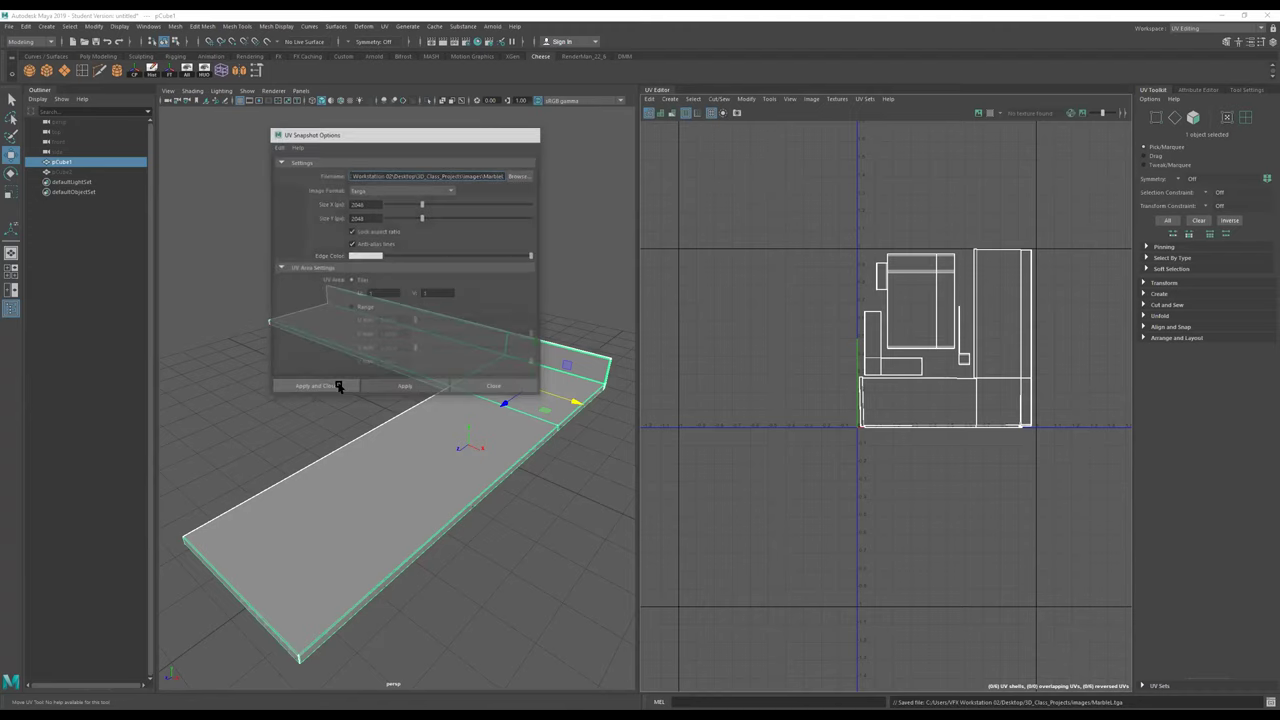
Step: Select the small upright rectangular shell's UVs, shrink it to a tiny size and move it to the tile's upper-left corner
left_click_drag(560, 354, 520, 356, "alt")
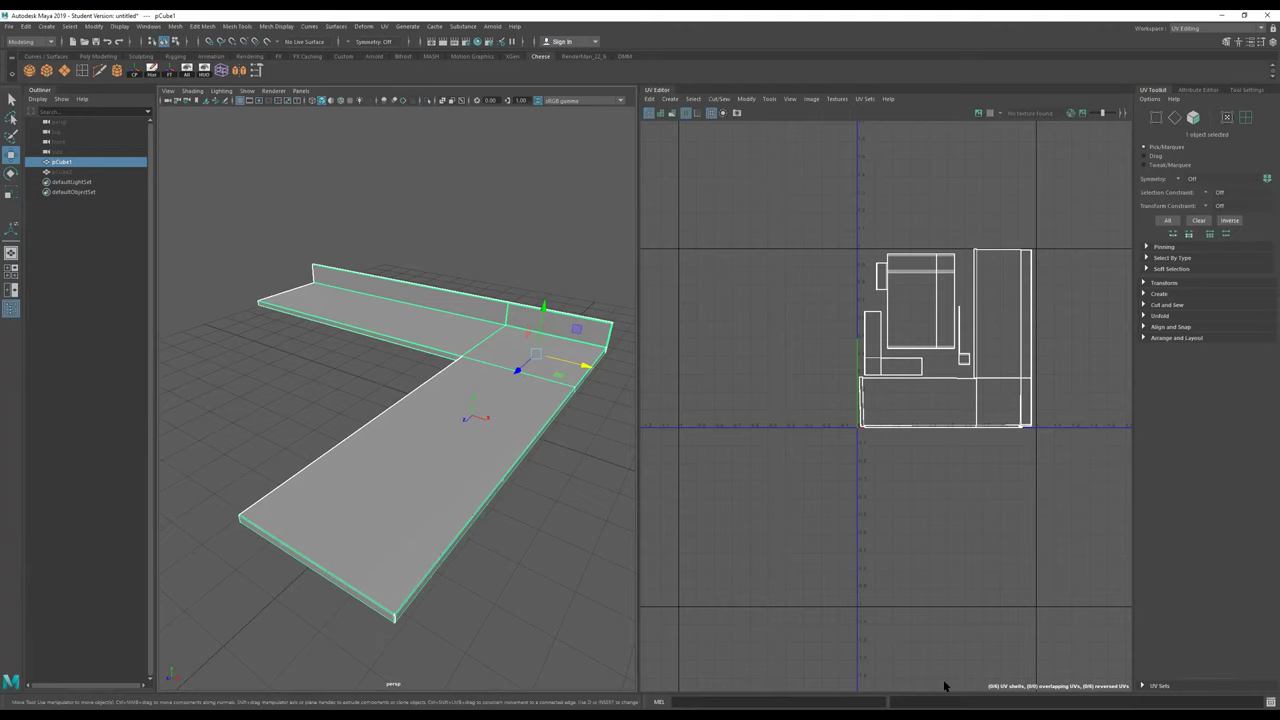
scroll(872, 256, "up", 3)
right_click_drag(854, 267, 936, 256)
left_click(853, 265)
key("r")
left_click_drag(862, 293, 830, 307)
middle_click_drag(830, 307, 780, 323)
key("w")
left_click_drag(853, 289, 800, 226)
Step: Move the tiny shell outside the 0–1 tile and show the checker map on the model and in the UV Editor
scroll(907, 302, "down", 3)
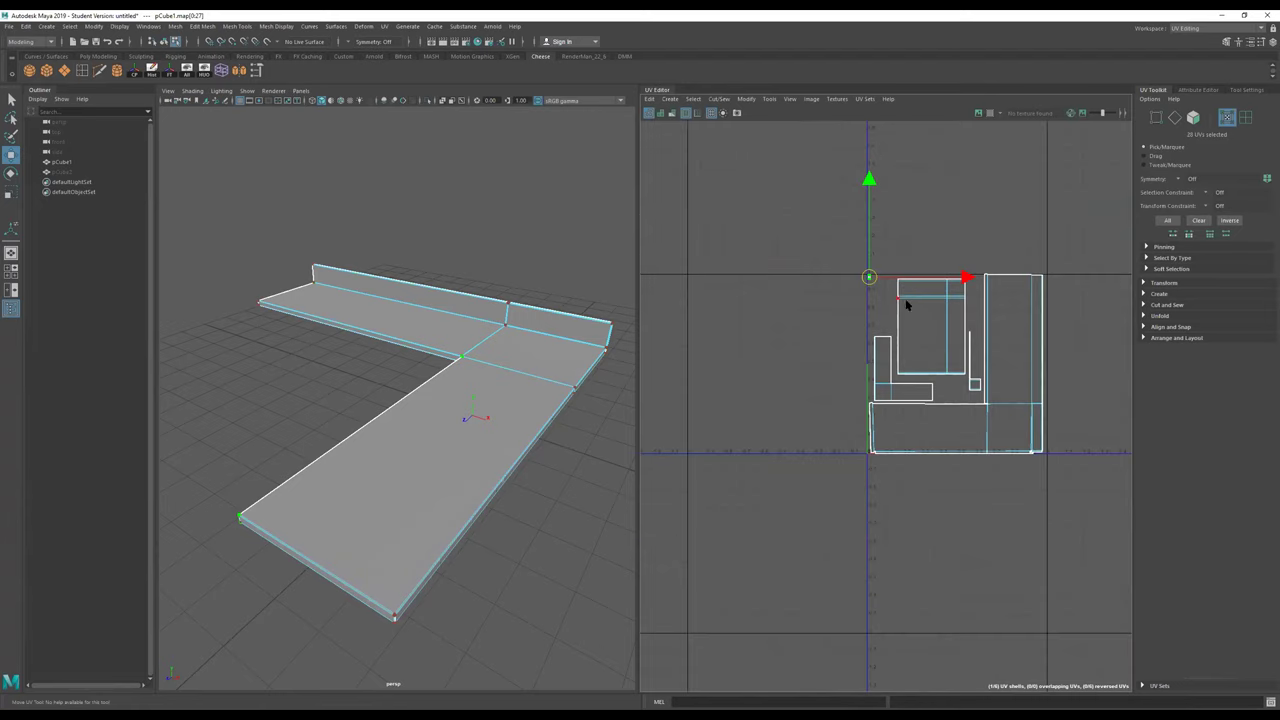
left_click_drag(866, 277, 803, 259)
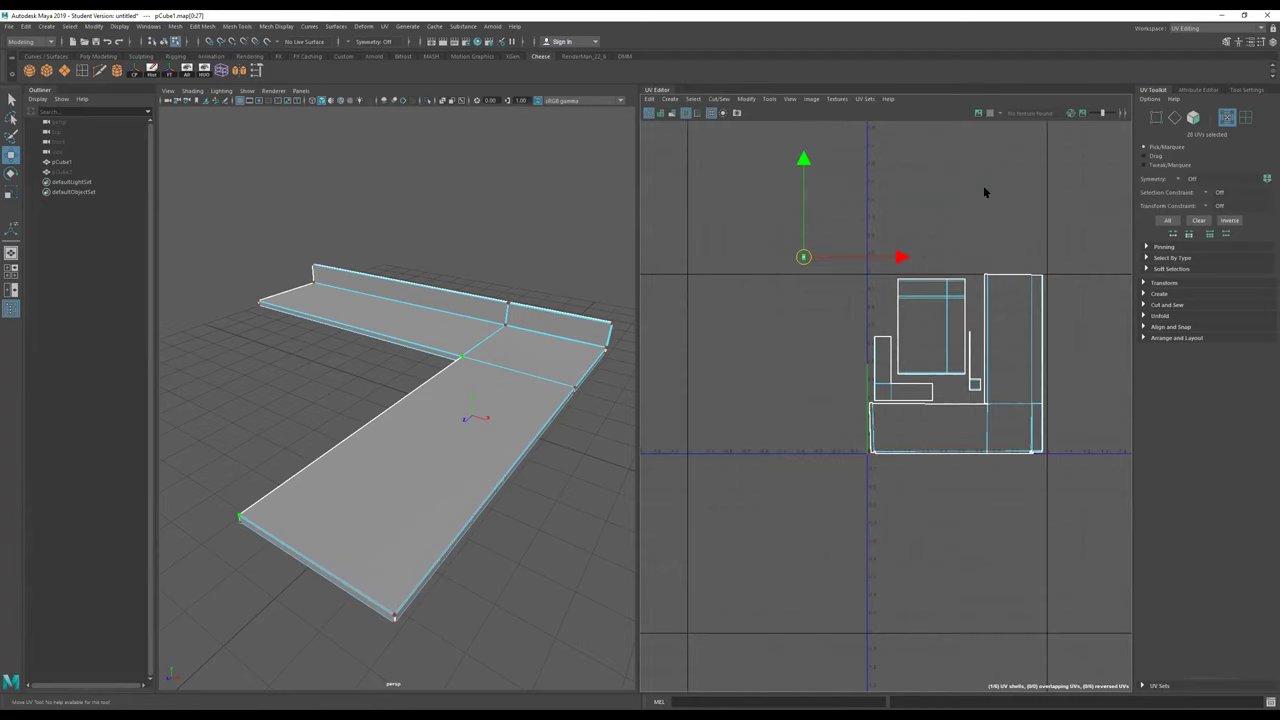
left_click(989, 113)
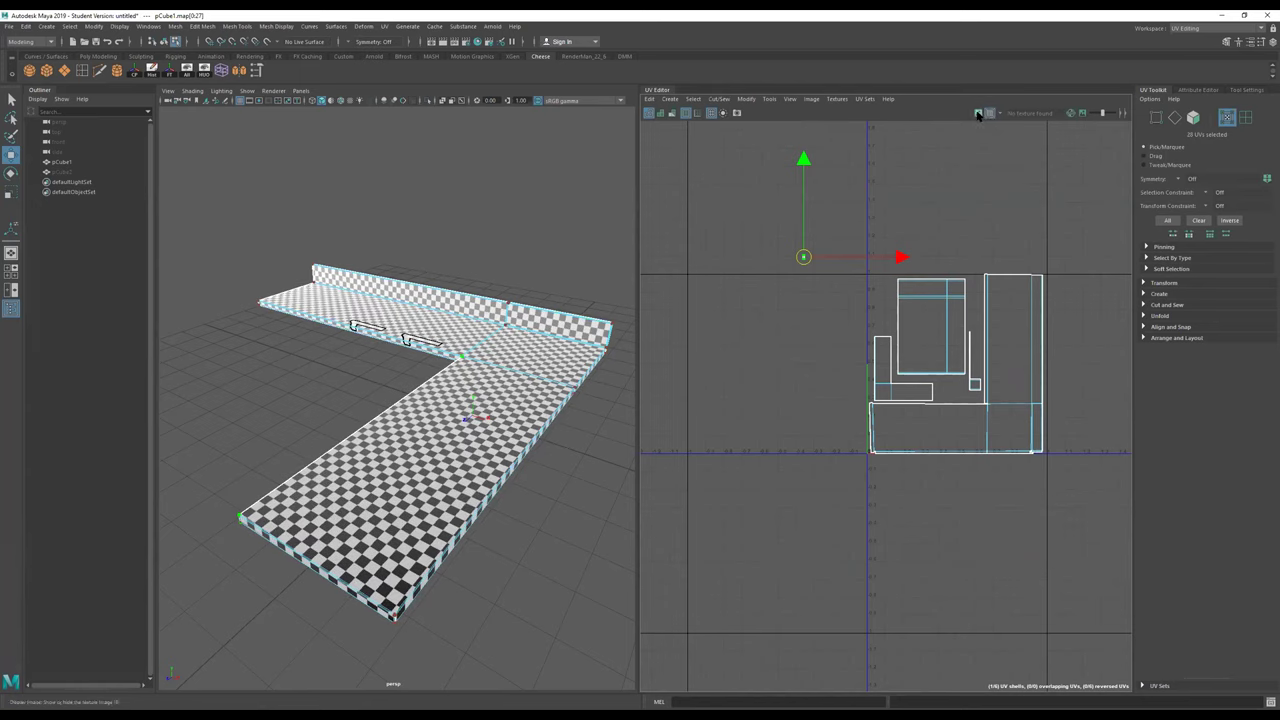
left_click(978, 113)
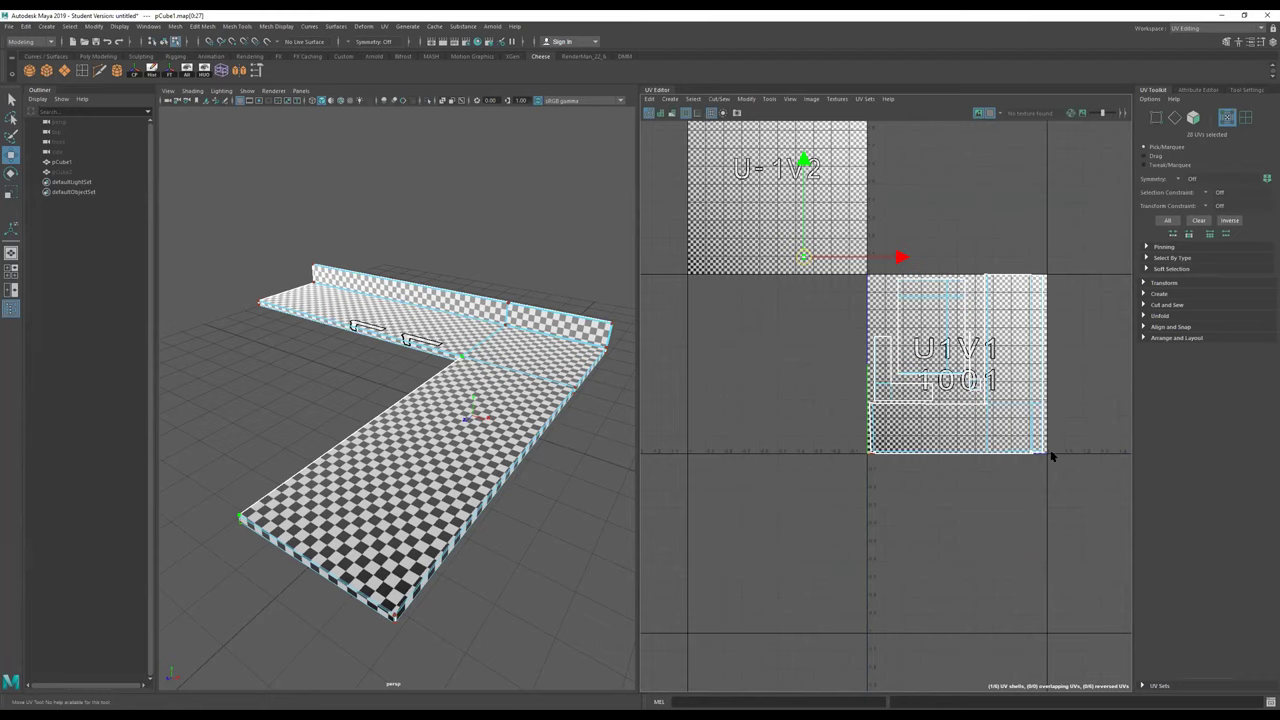
Step: Move the tiny shell back just inside the upper-left corner of tile 1001
left_click_drag(803, 257, 848, 248)
scroll(873, 284, "up", 5)
scroll(876, 285, "up", 1)
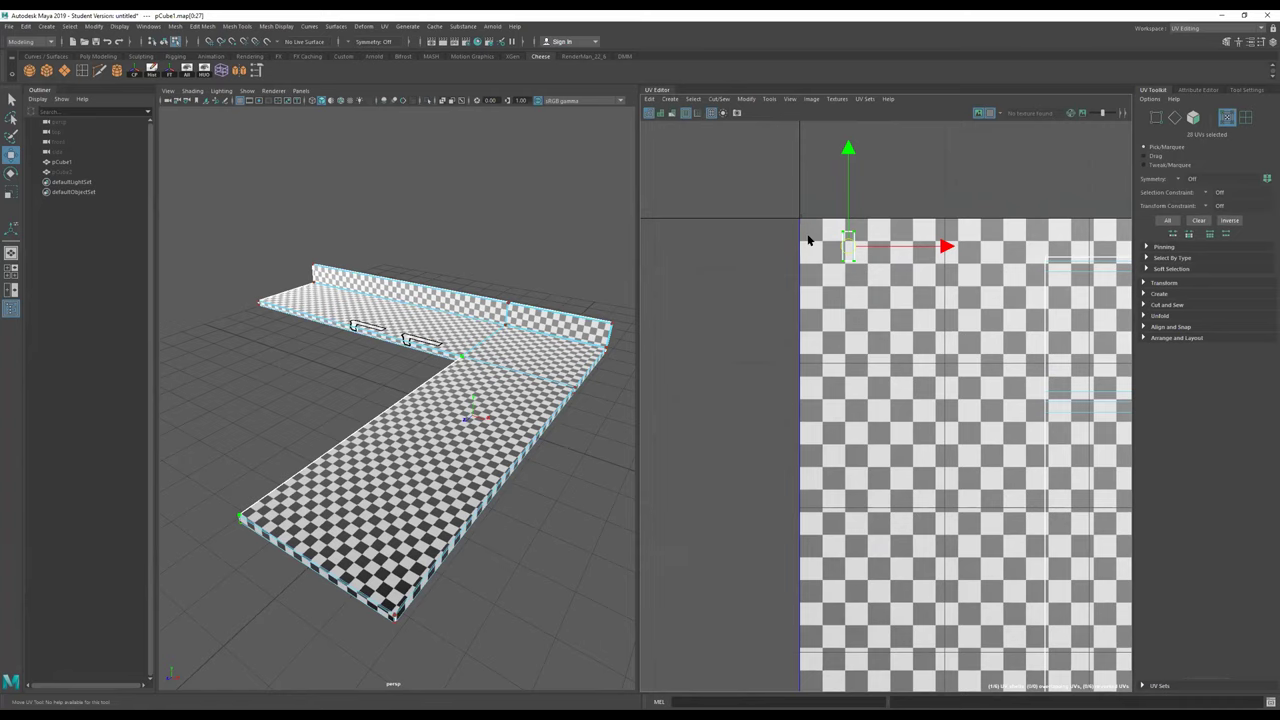
scroll(900, 370, "down", 5)
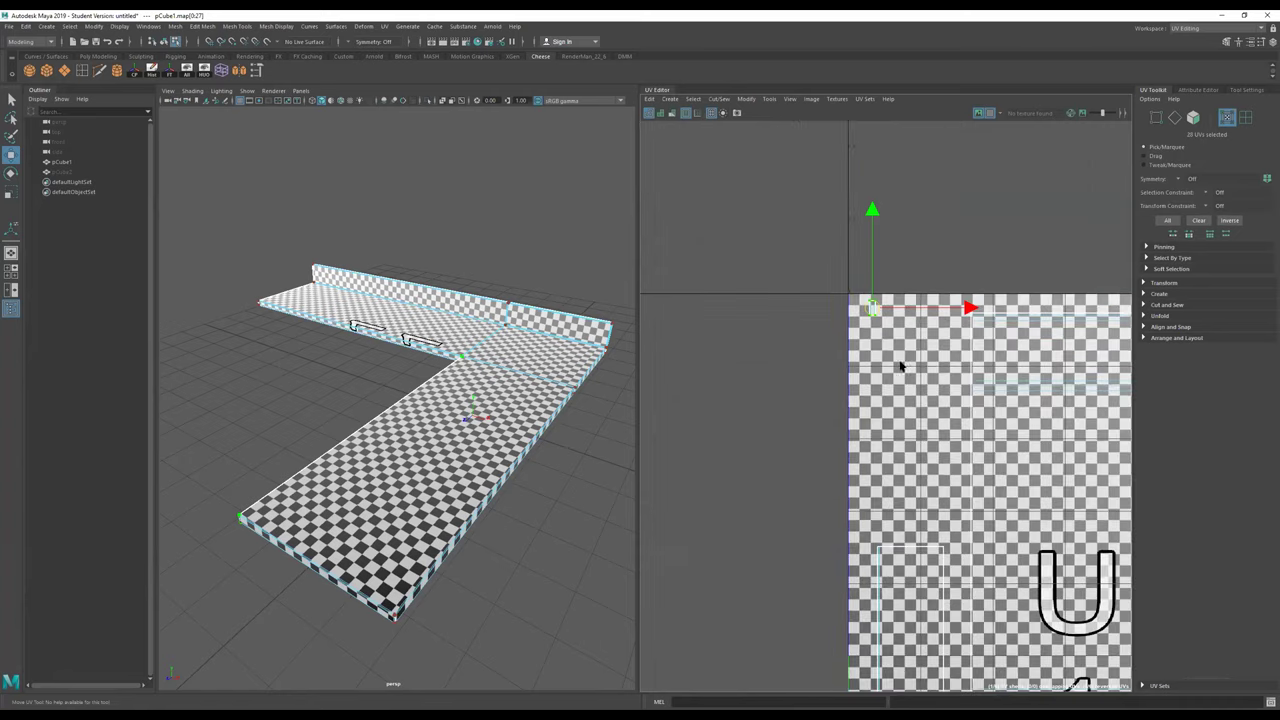
left_click_drag(908, 346, 860, 310)
scroll(800, 246, "down", 3)
scroll(862, 308, "up", 3)
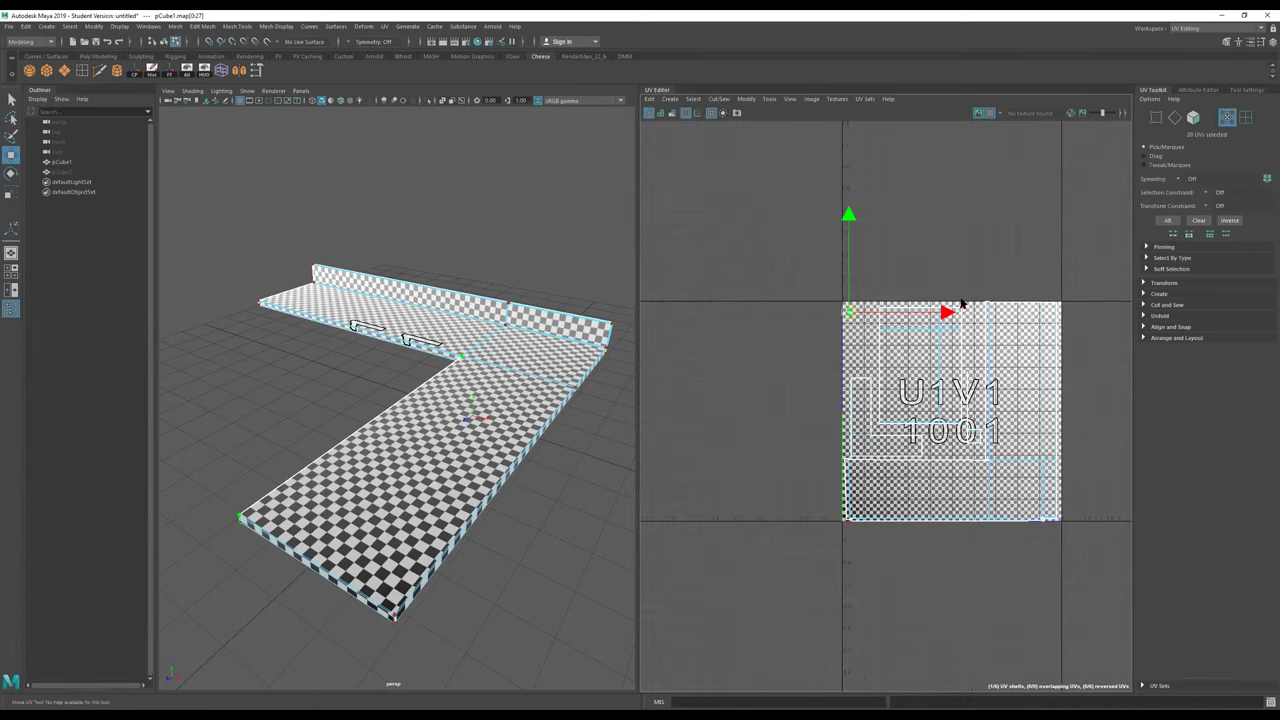
Step: Turn off the checker map and return the countertop to object selection
left_click(980, 112)
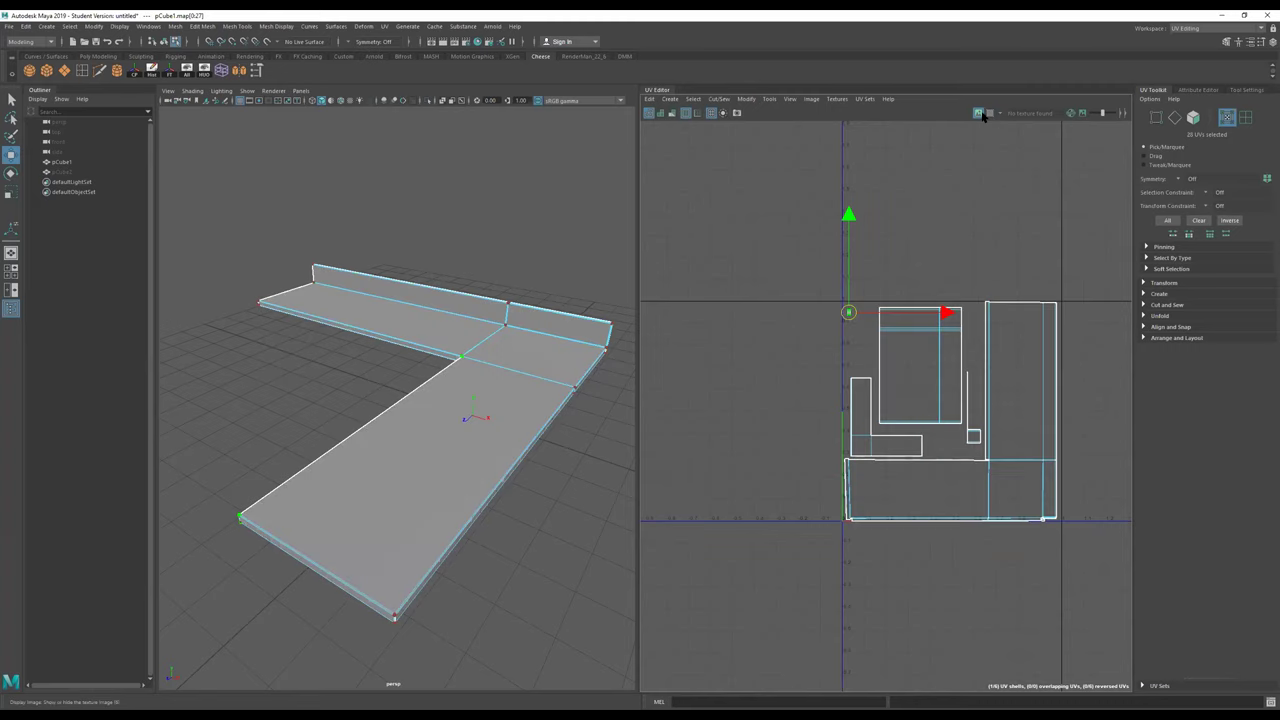
right_click_drag(405, 391, 365, 391, "alt")
left_click_drag(405, 391, 489, 389, "alt")
right_click_drag(464, 352, 662, 179)
scroll(473, 263, "down", 1)
left_click_drag(473, 263, 477, 298, "alt")
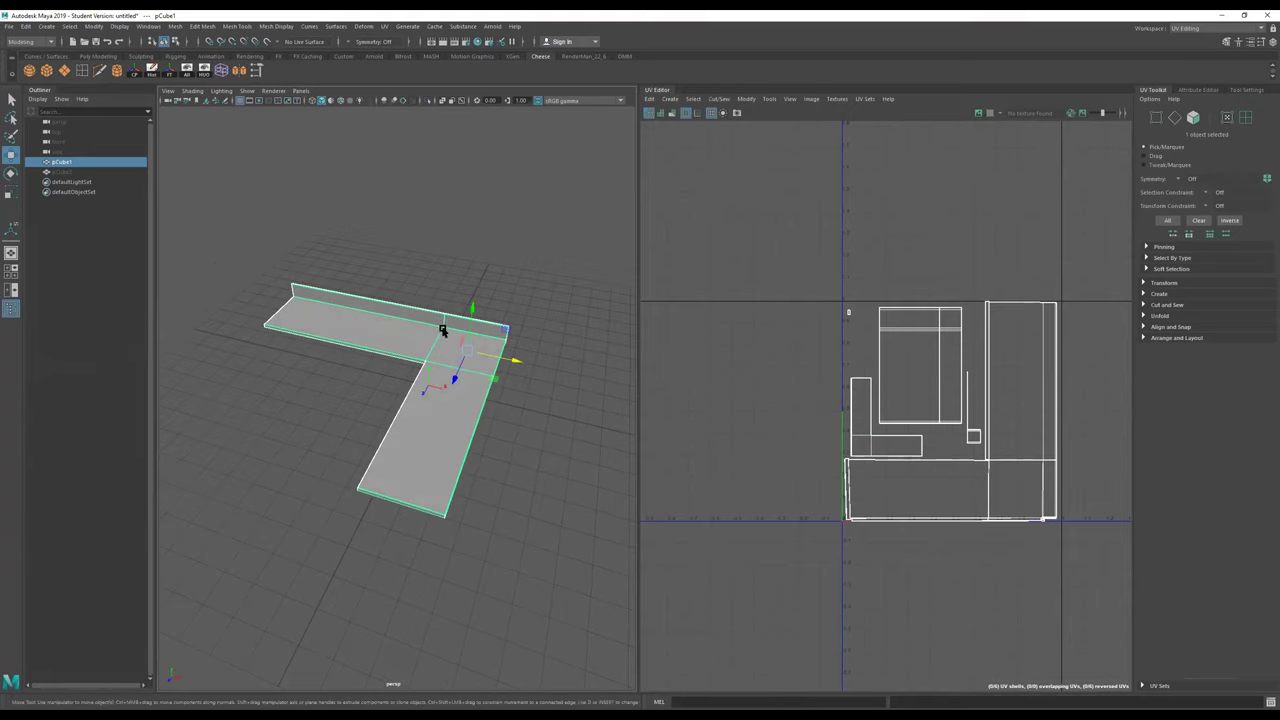
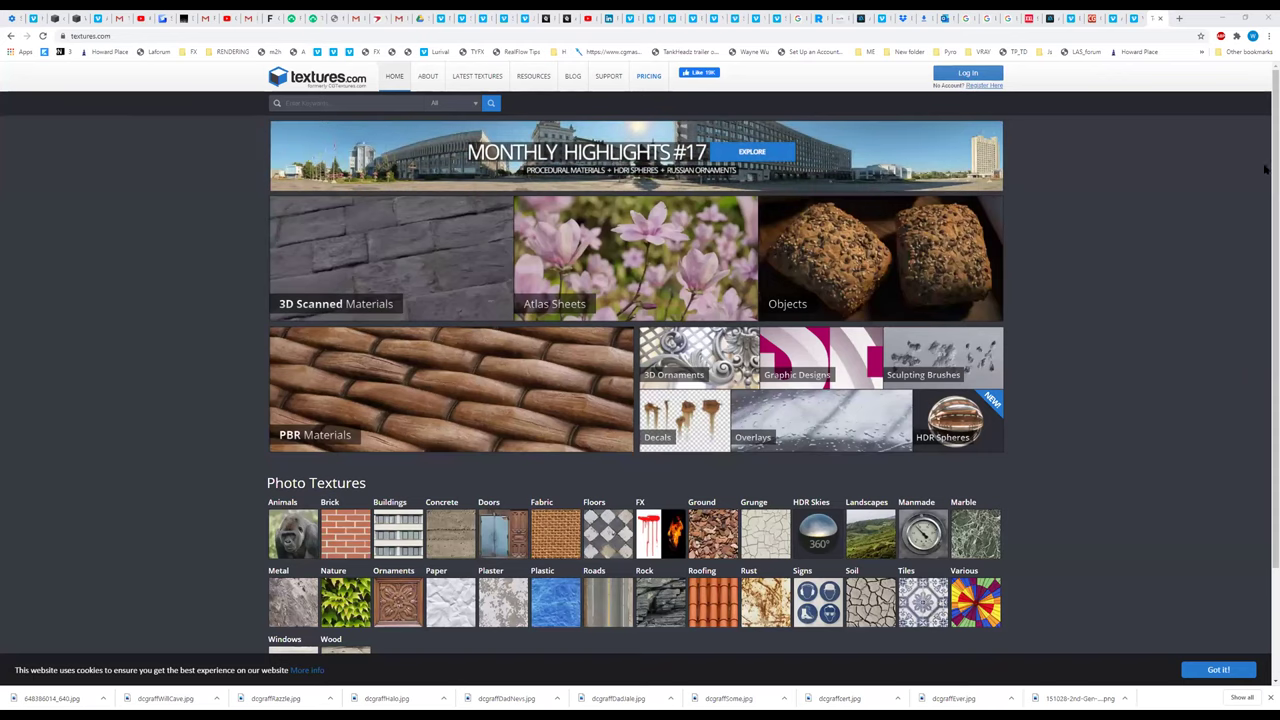
left_click(970, 77)
left_click(632, 190)
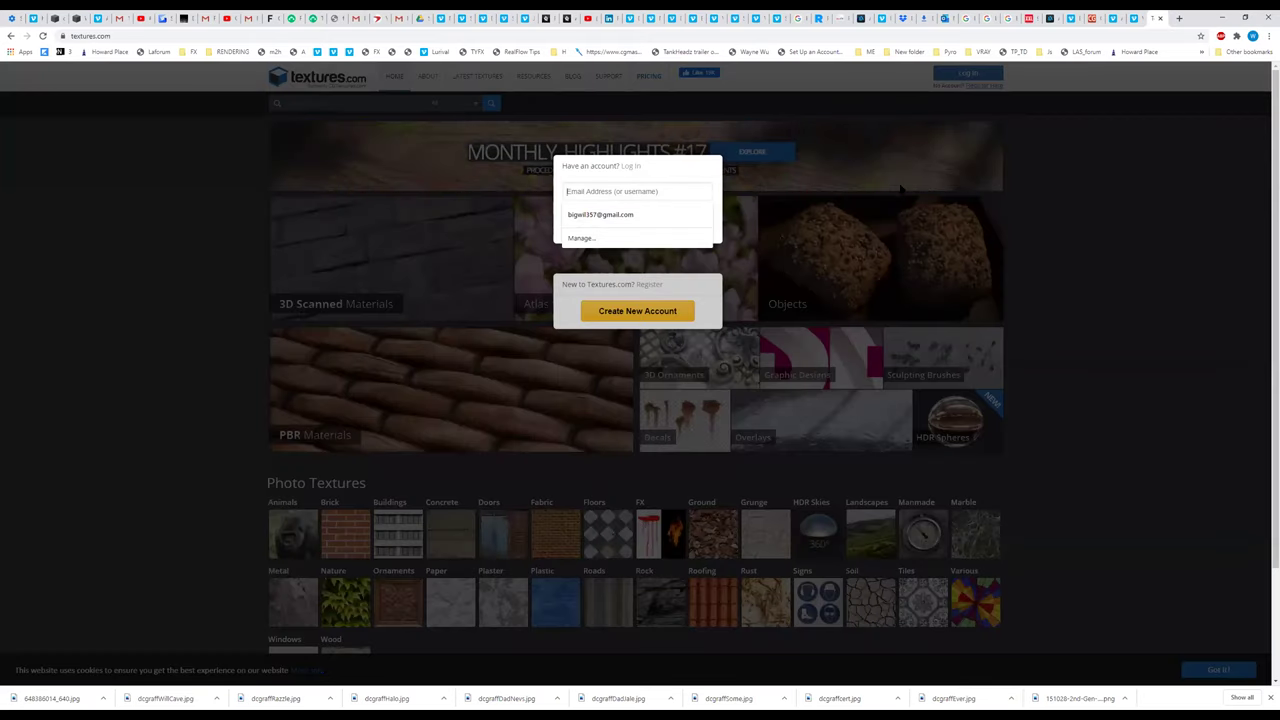
left_click(980, 168)
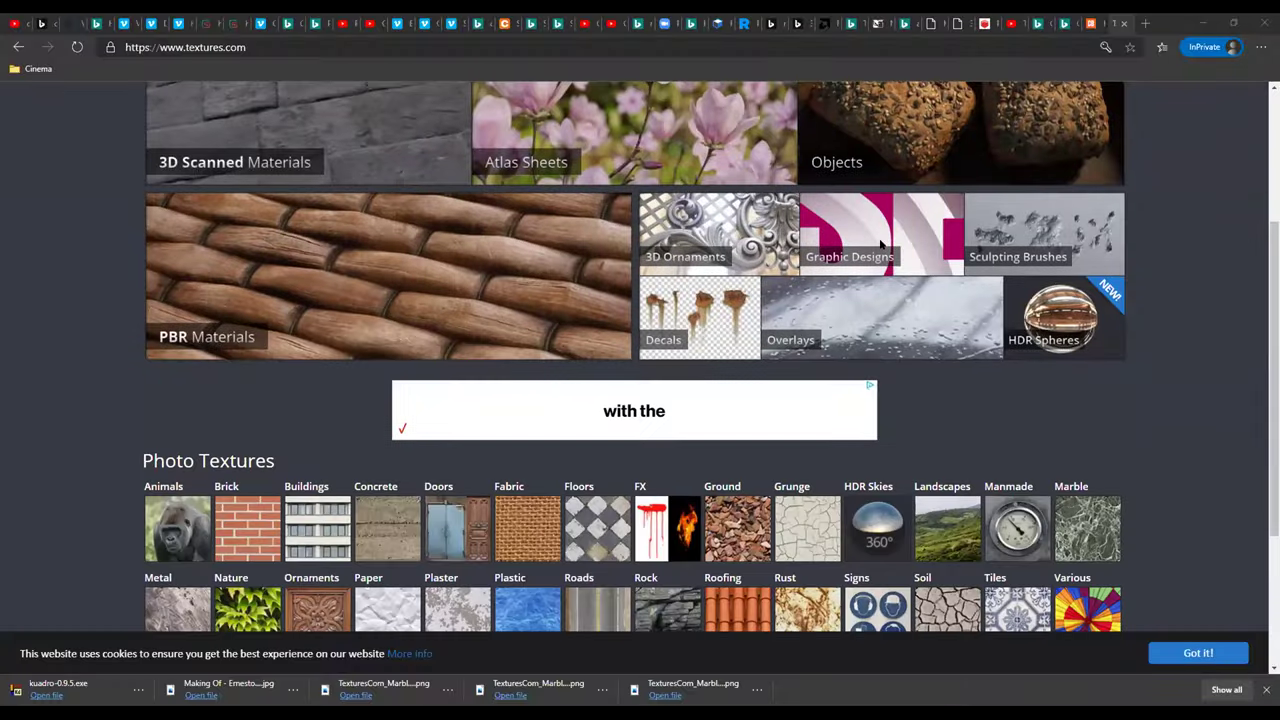
Step: Open the Base Pattern subcategory of the Marble photo textures on textures.com
scroll(881, 243, "down", 2)
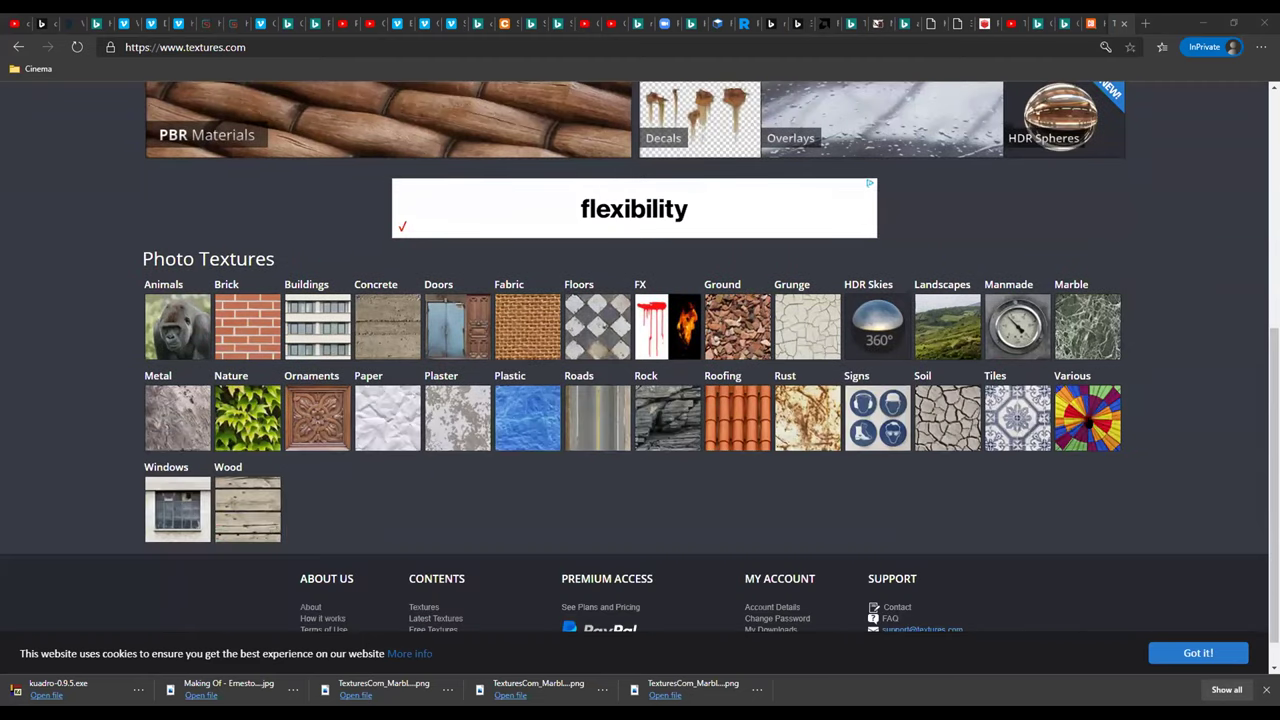
scroll(1030, 349, "up", 5)
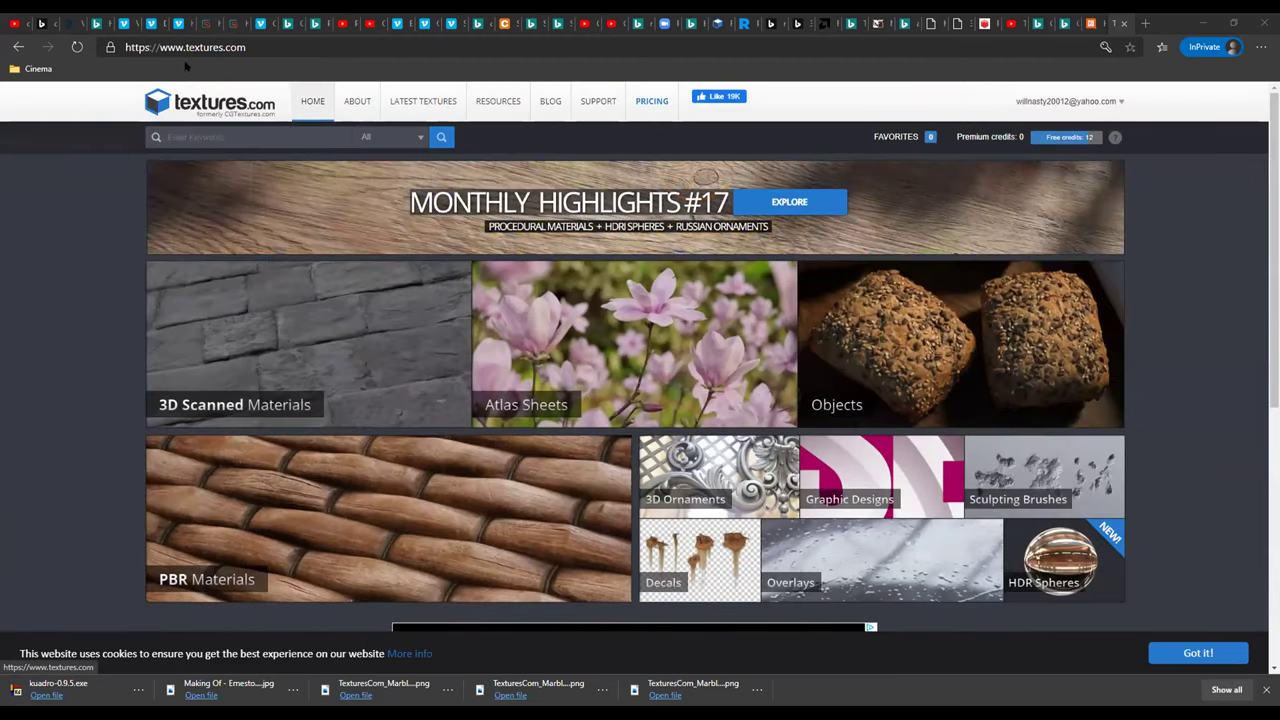
scroll(816, 336, "down", 4)
scroll(816, 337, "down", 1)
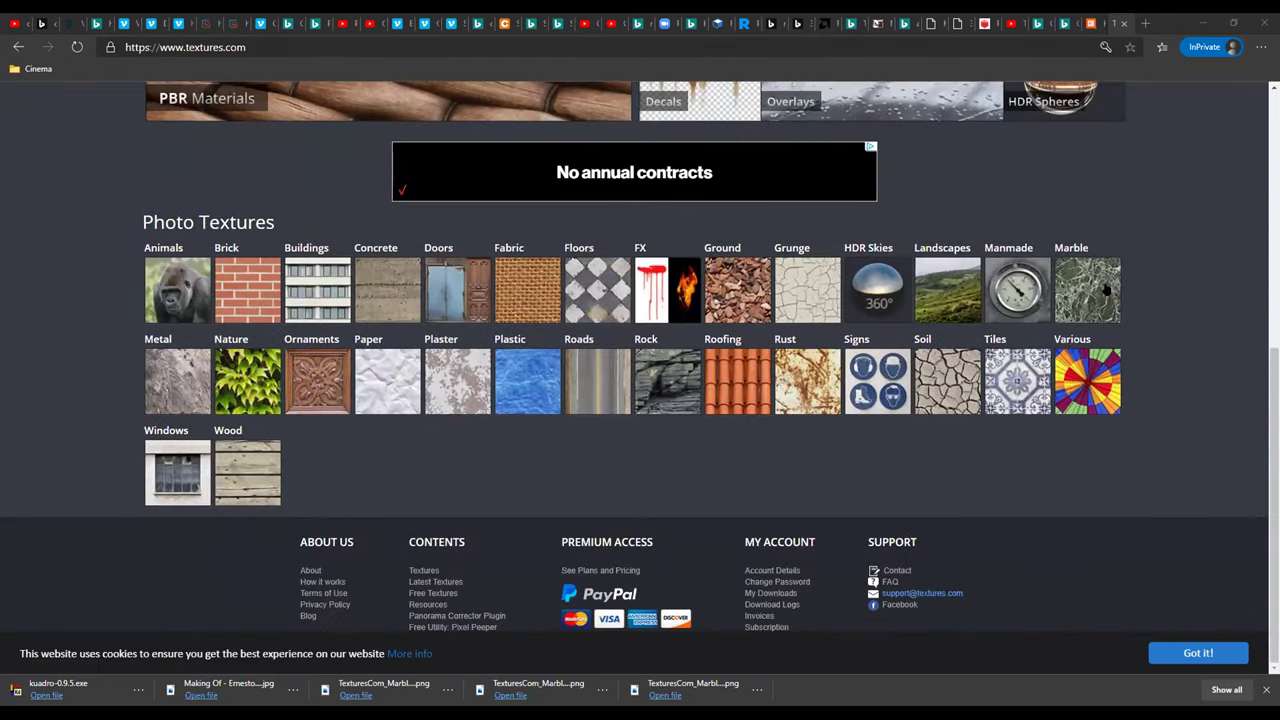
left_click(1086, 292)
left_click(425, 362)
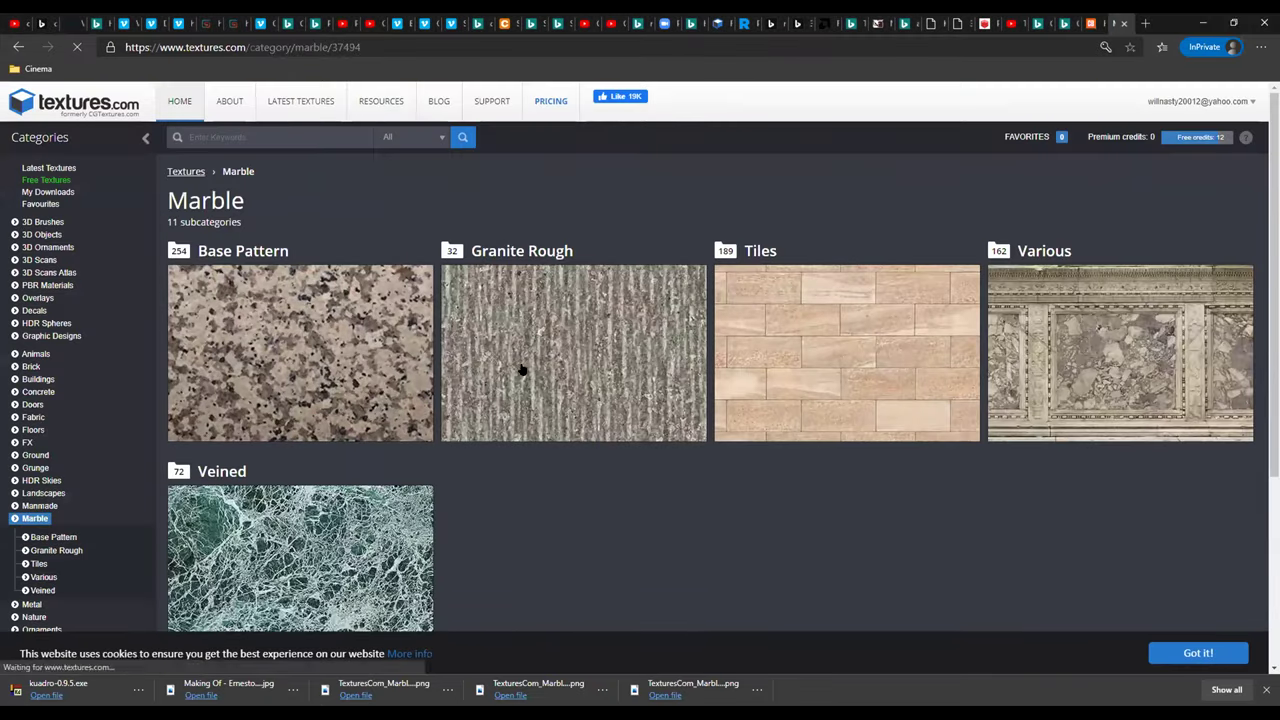
Step: Open the speckled MarbleBase0056 texture and download its Image 2 in the medium 1600x1068 size
scroll(751, 443, "down", 10)
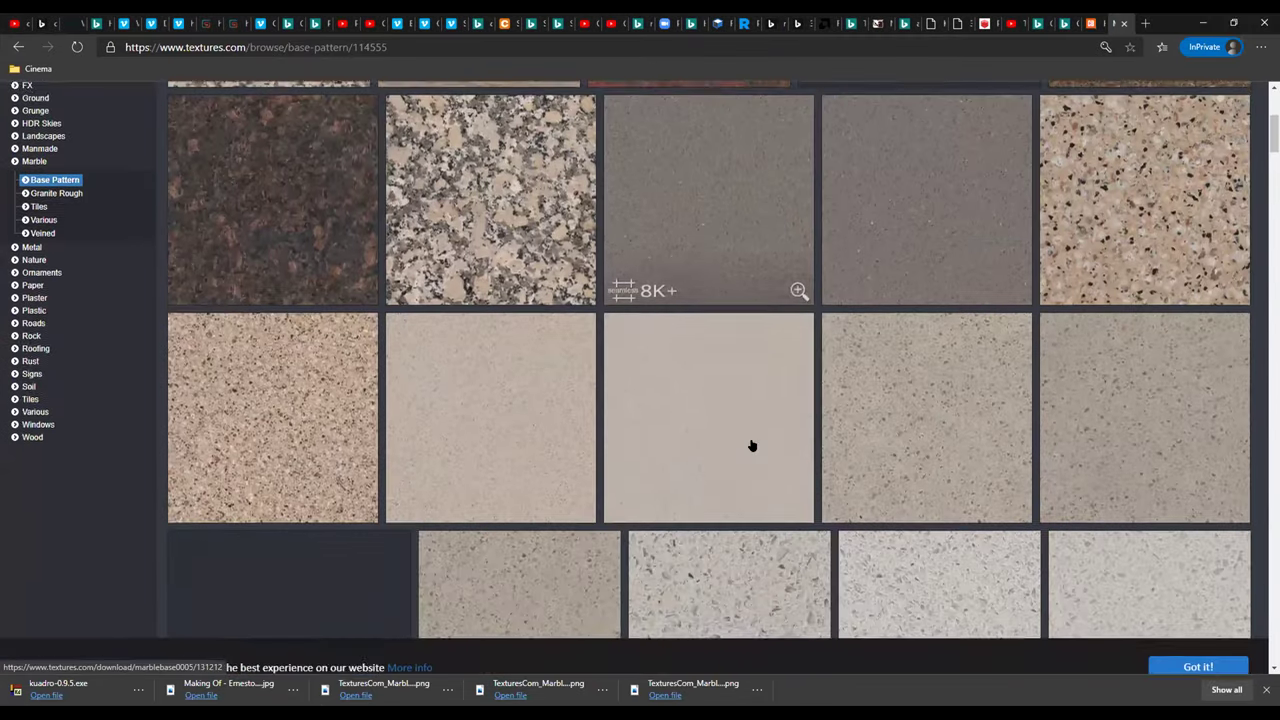
scroll(741, 443, "down", 10)
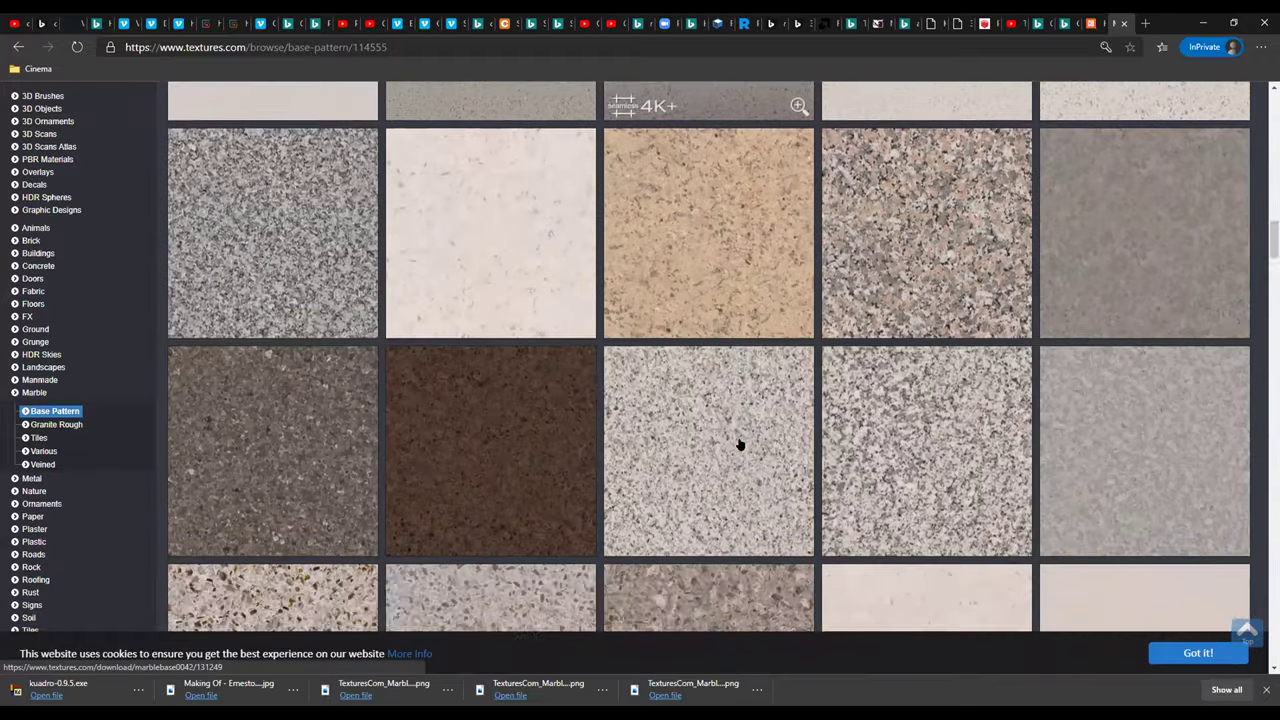
scroll(737, 443, "down", 3)
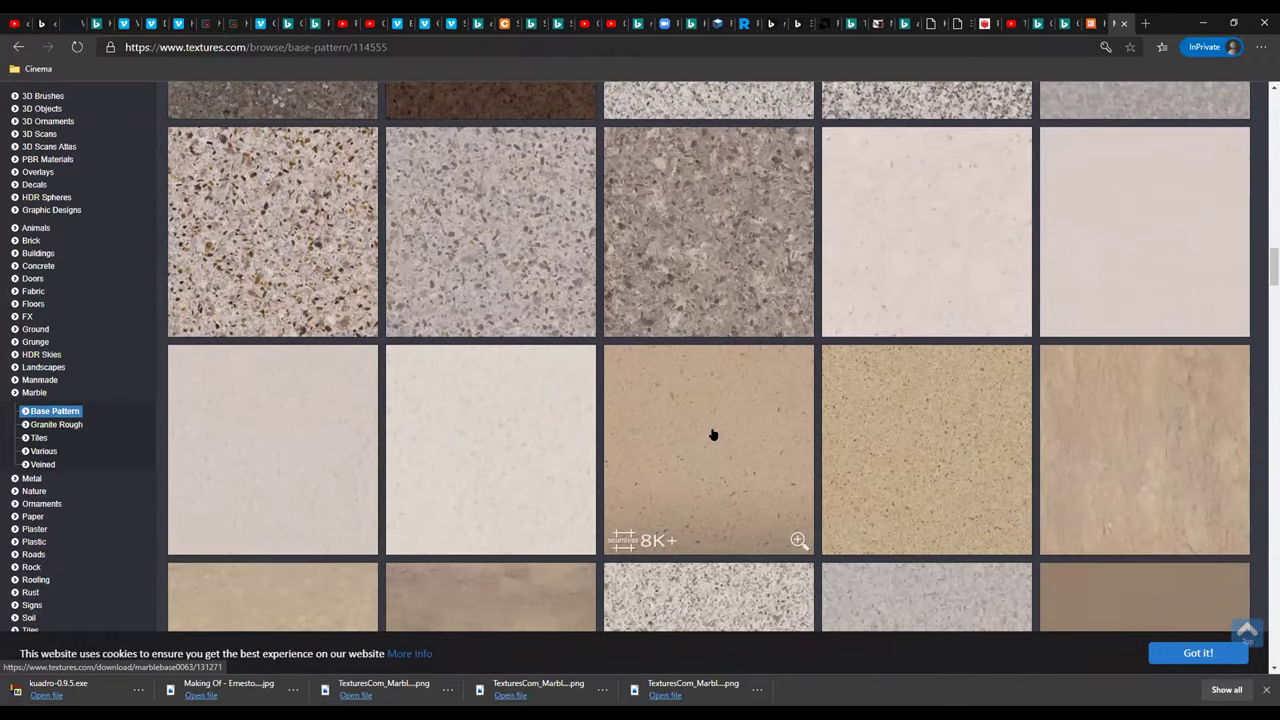
left_click(313, 115)
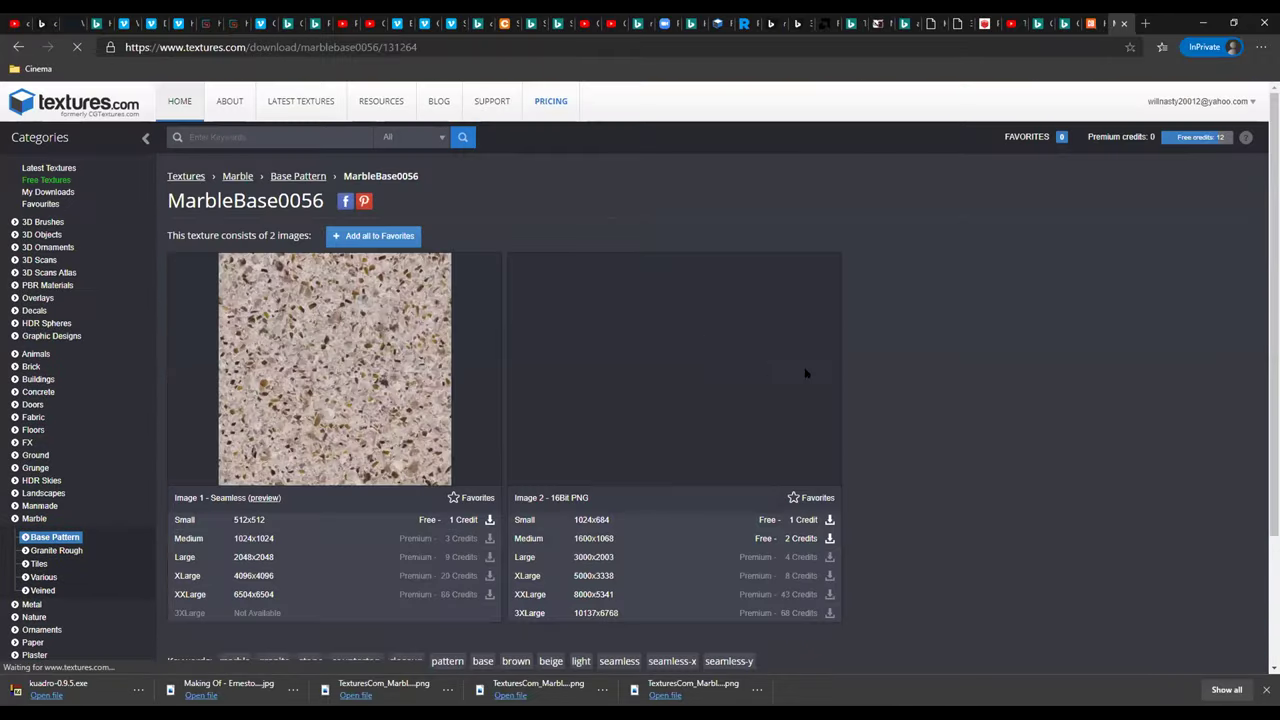
left_click(586, 539)
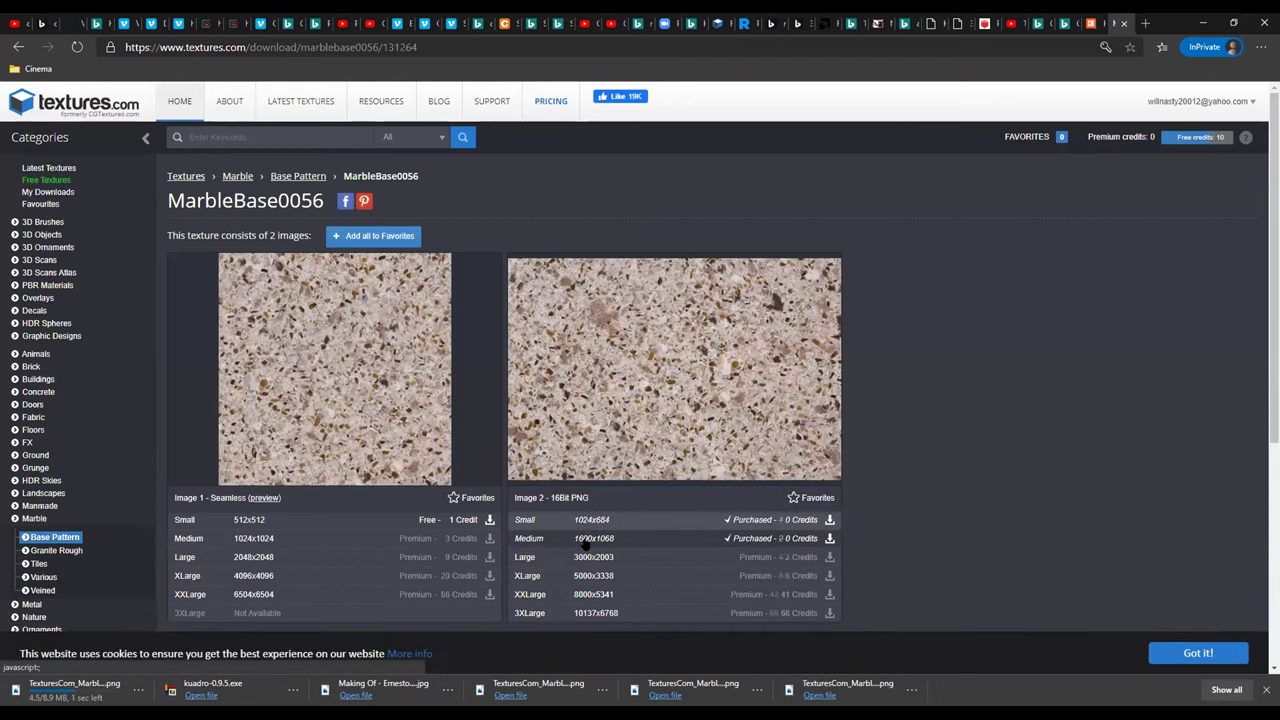
left_click(465, 521)
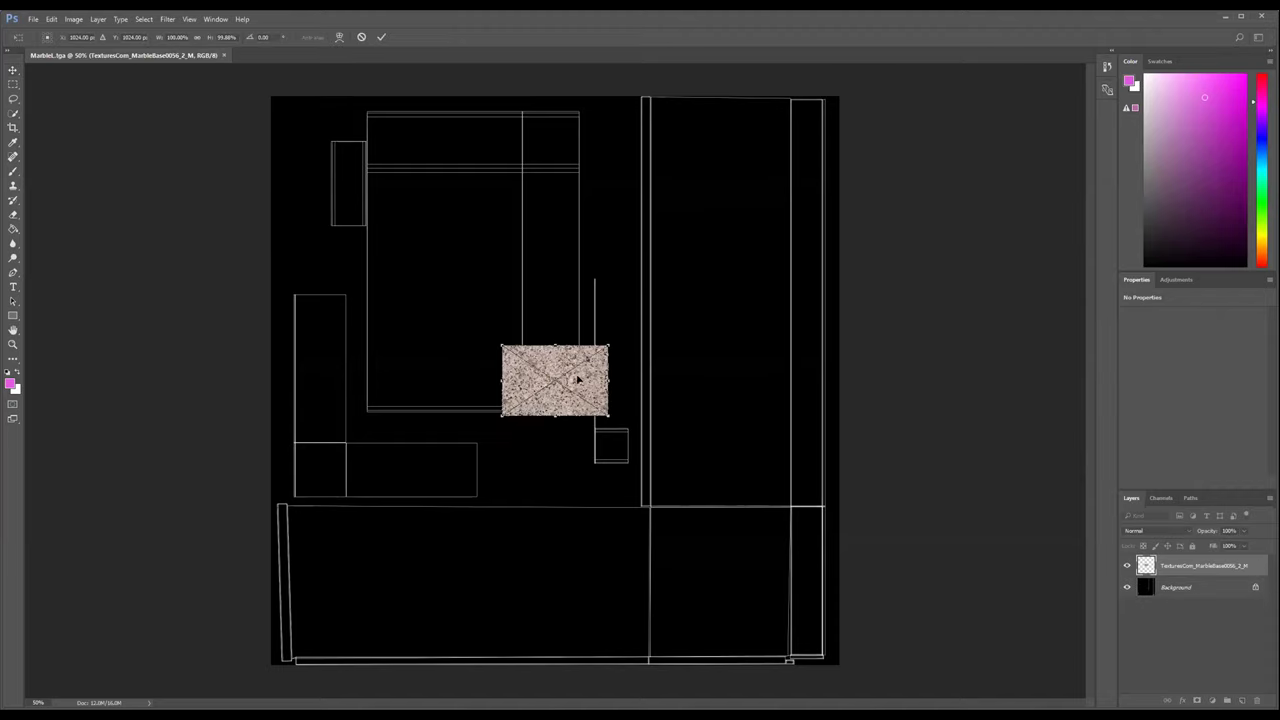
Step: In Photoshop, place the marble image at the UV layout's lower-left corner and duplicate the three stacked tiles into a second column beside it
key("Return")
left_click_drag(578, 403, 332, 639)
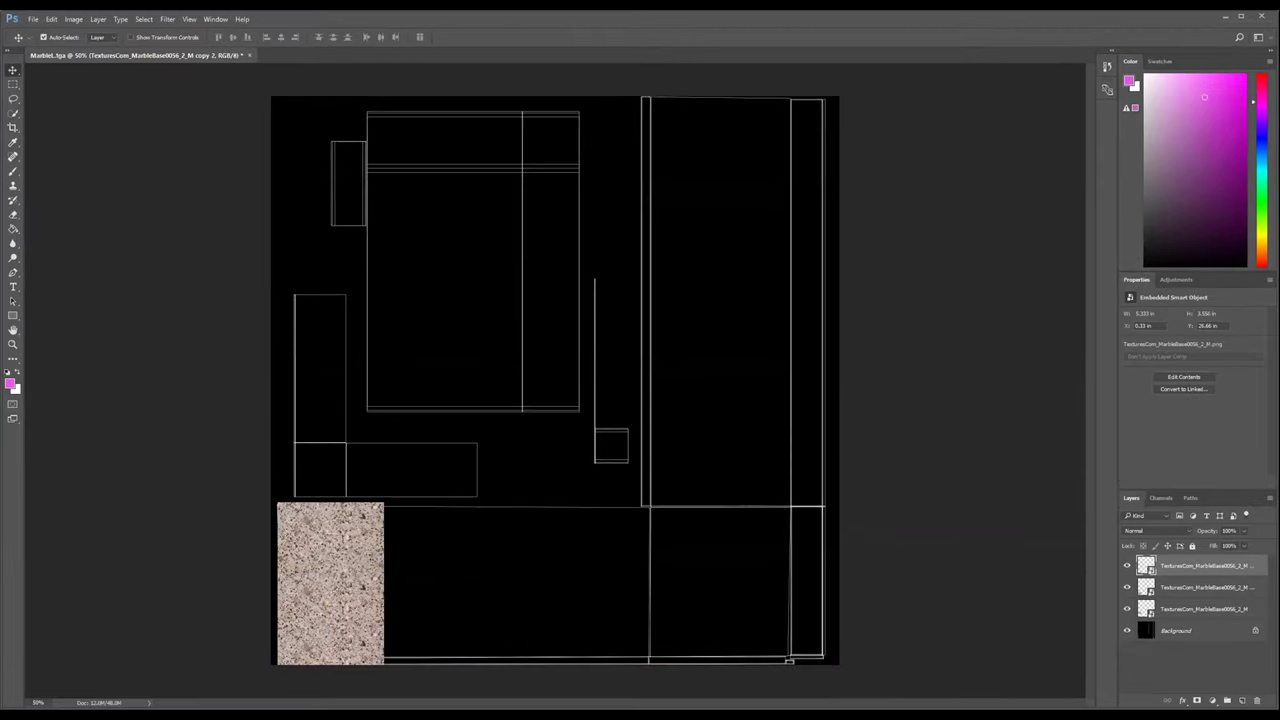
left_click(1160, 609, "shift")
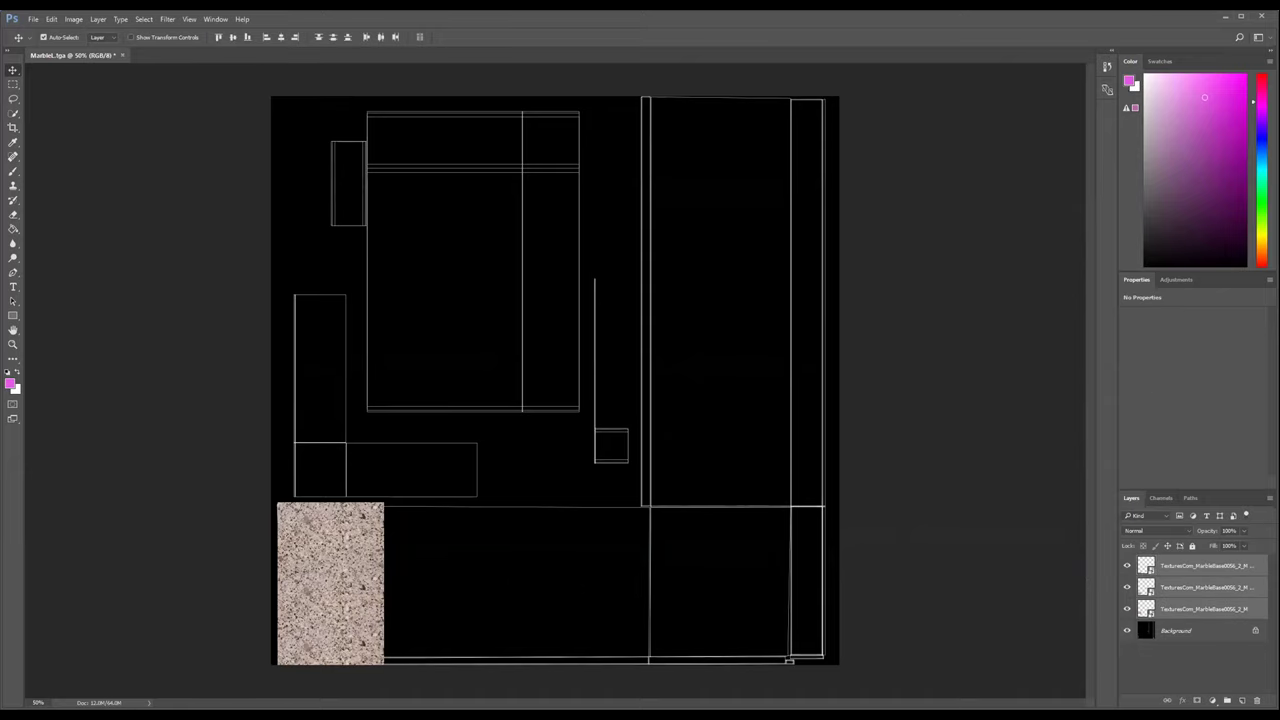
key("ctrl")
left_click_drag(365, 571, 483, 575, "alt")
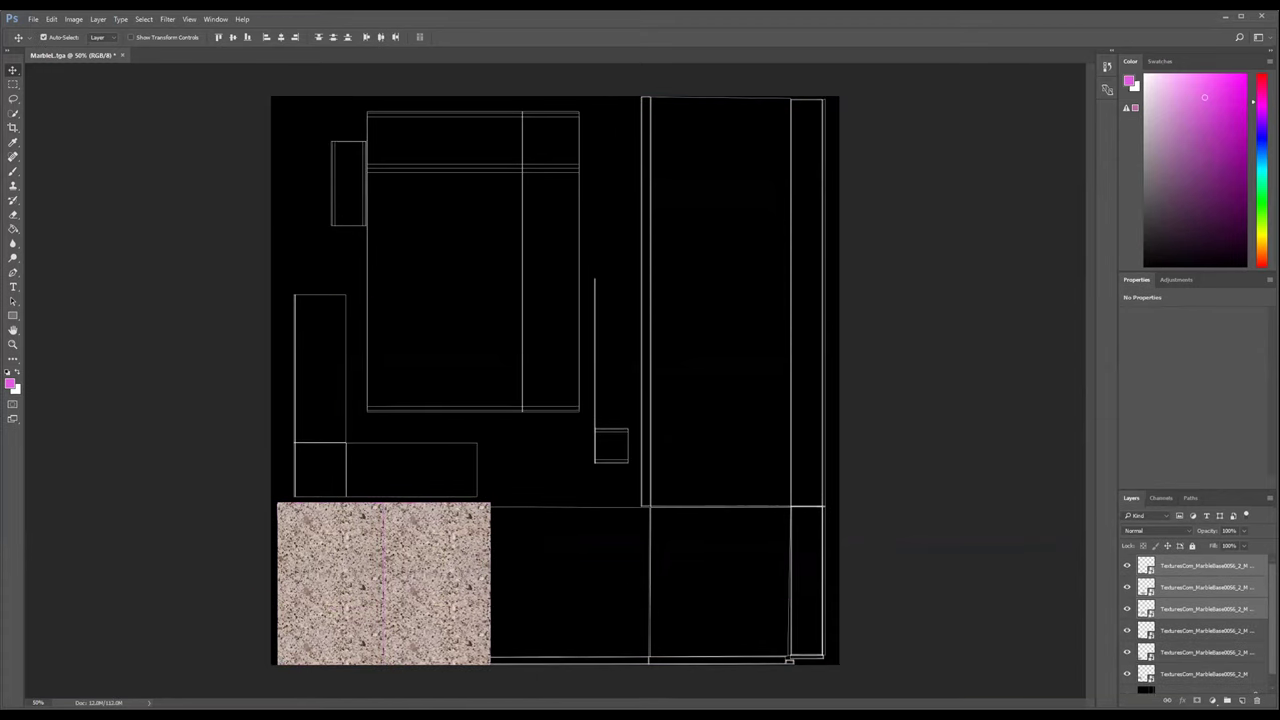
Step: Try stretching one marble tile over the layout's upper-right area, undo it, and put the tile back in the second column
left_click(1195, 571)
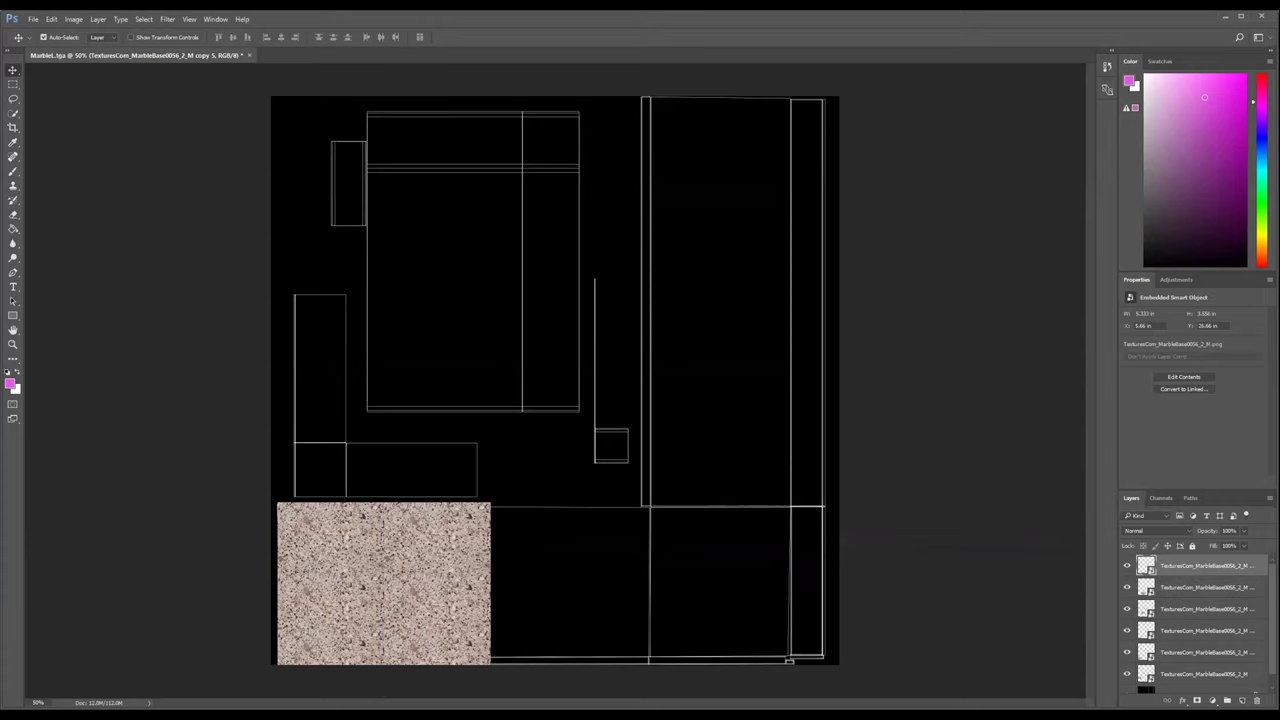
left_click_drag(480, 523, 594, 554)
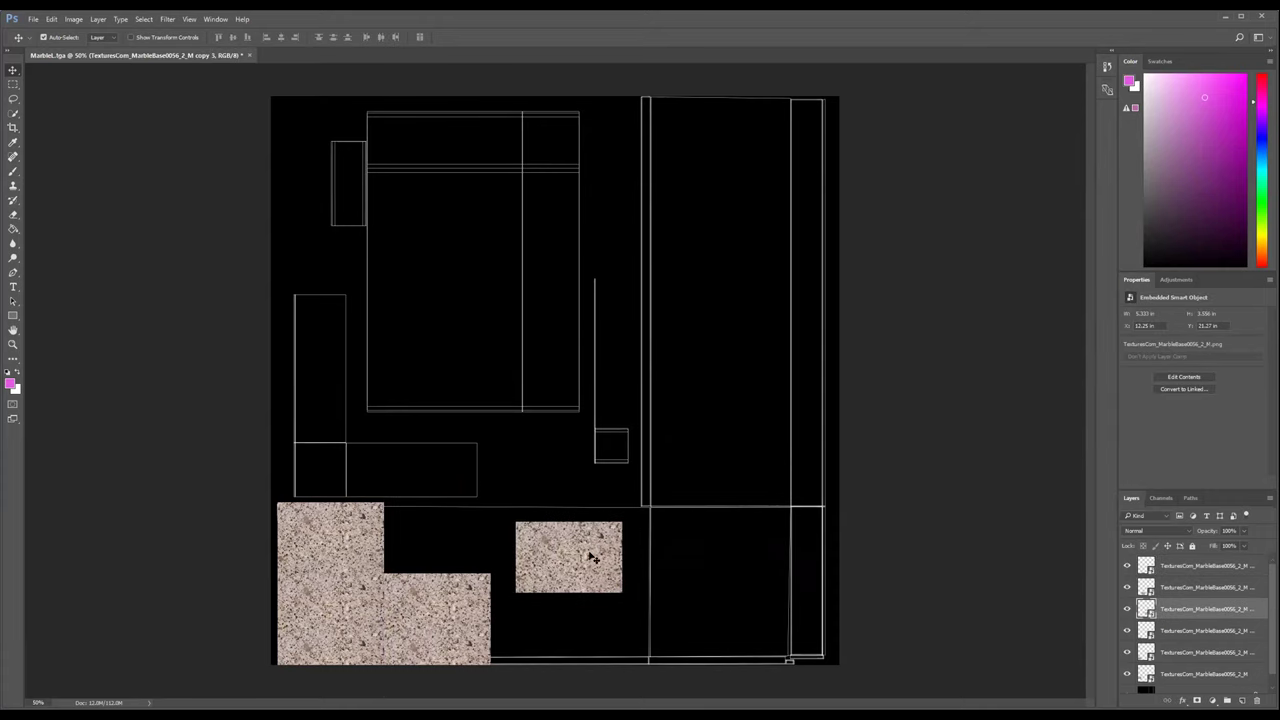
key("ctrl+t")
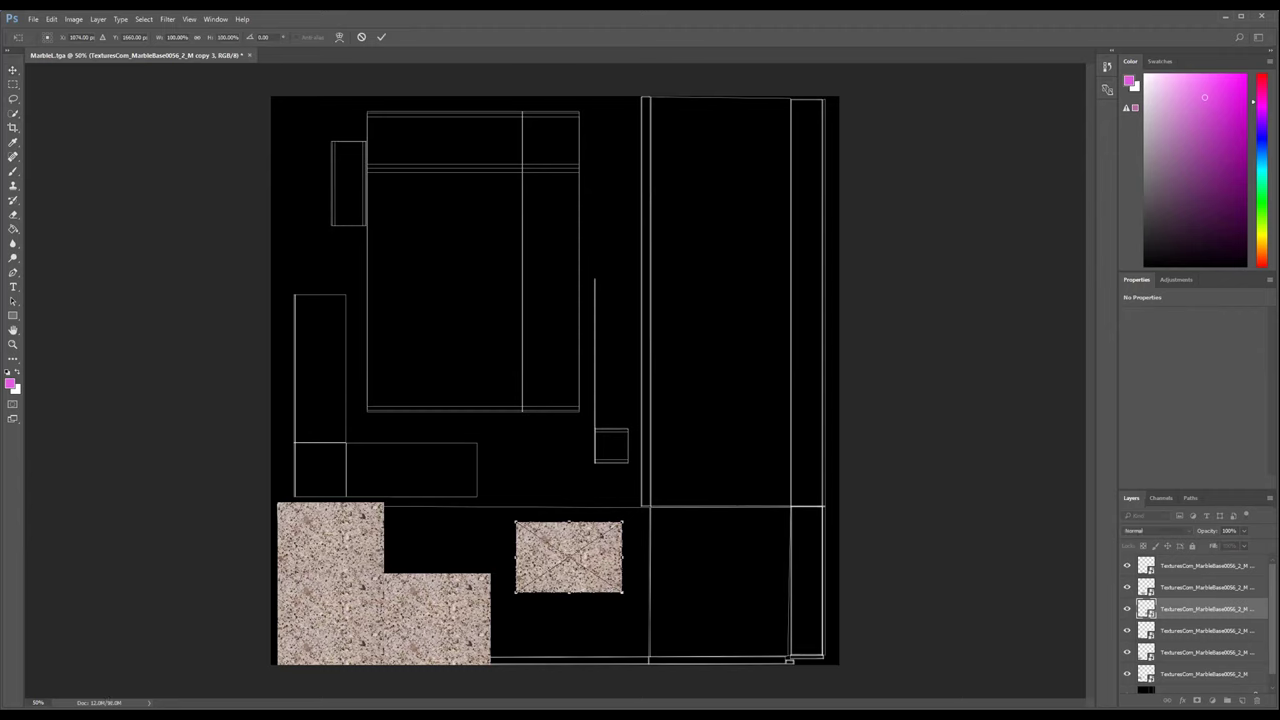
left_click_drag(620, 556, 835, 556)
left_click_drag(675, 522, 675, 64)
key("Return")
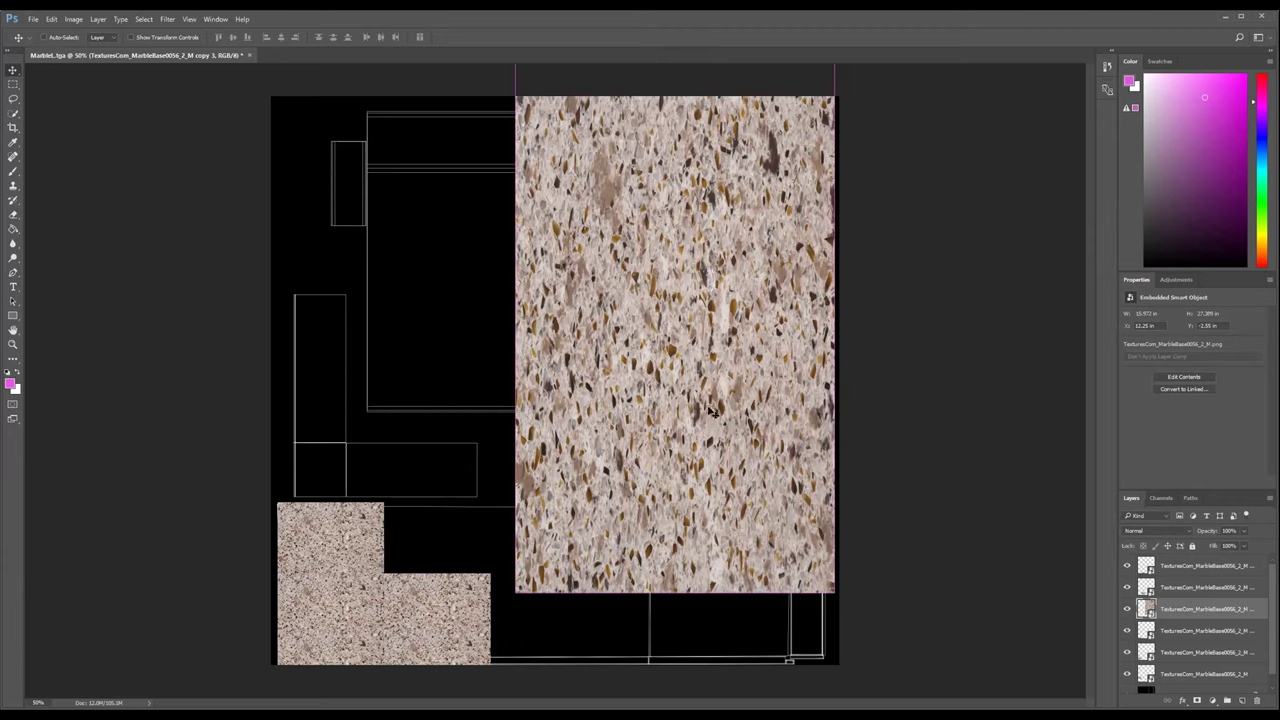
key("ctrl")
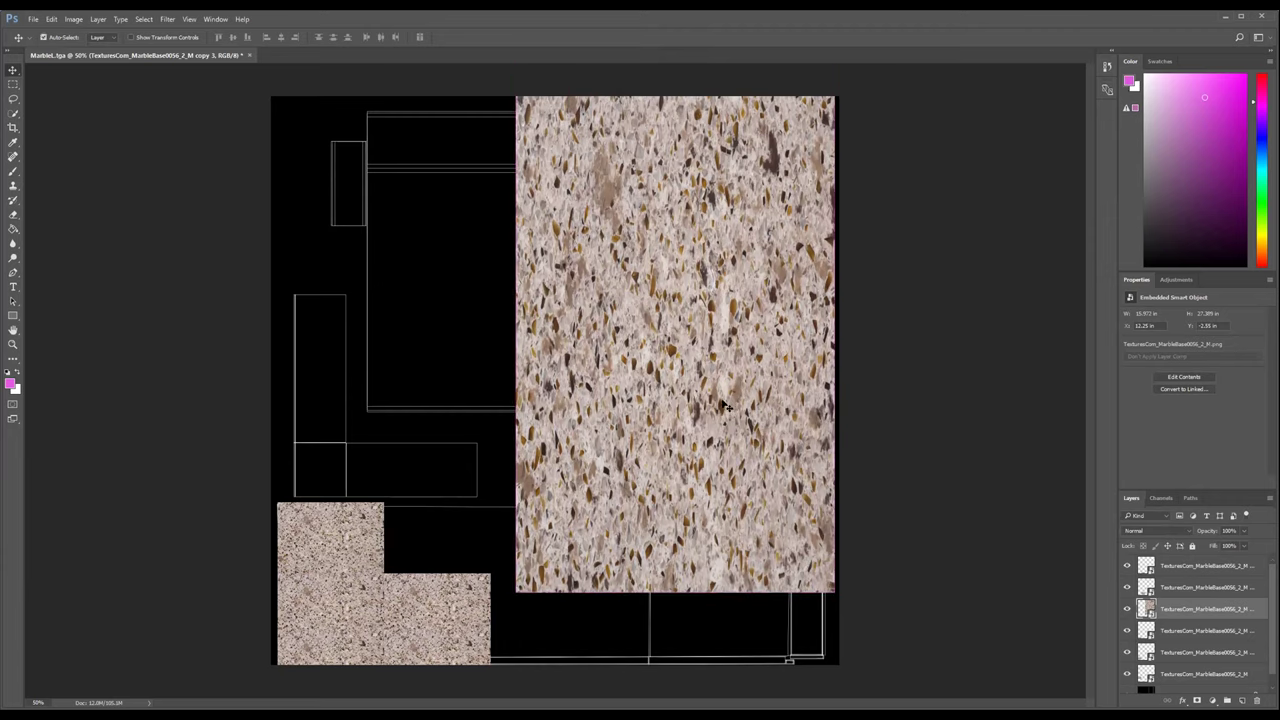
key("ctrl+z")
left_click_drag(569, 563, 434, 549)
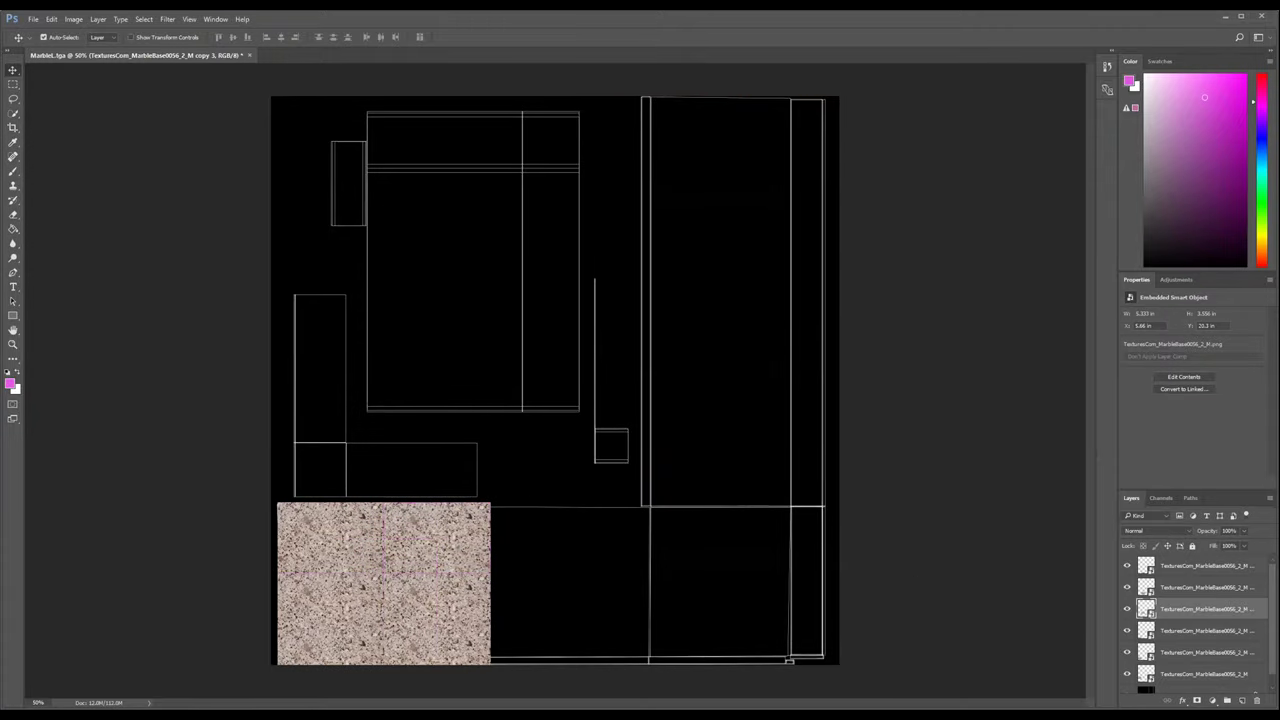
Step: Select all six marble tile layers and duplicate them rightward to cover the lower horizontal strip of the UV layout
left_click(1202, 669)
left_click(1200, 568, "shift")
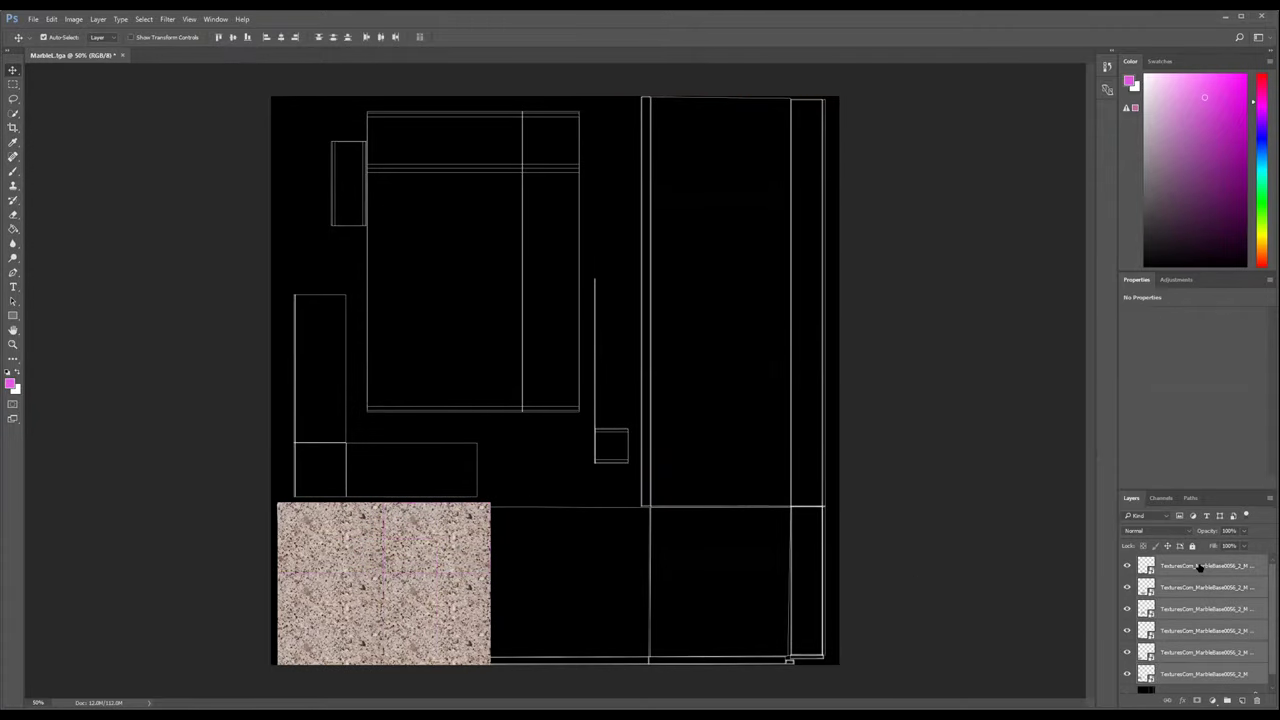
key("ctrl")
left_click_drag(432, 581, 863, 563, "alt")
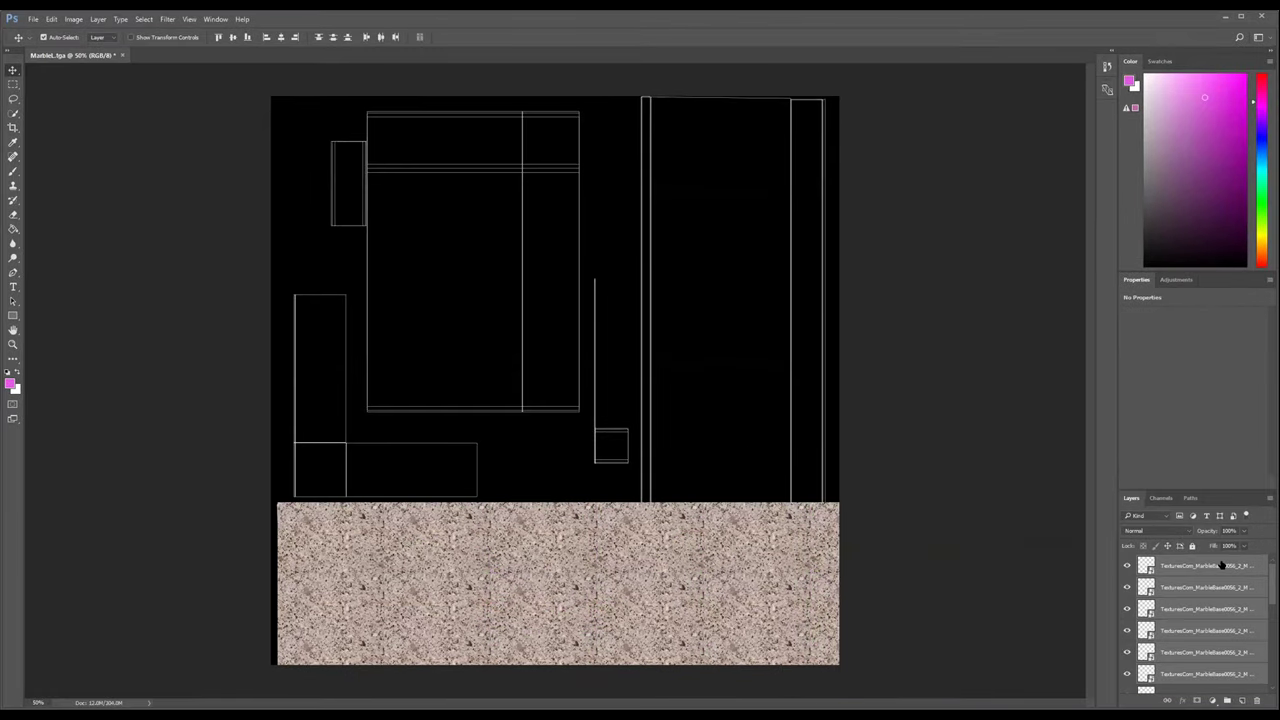
Step: Move one marble tile from the strip to the layout's upper right and stretch it over the tall vertical shell down to the strip
left_click(1195, 530)
key("ctrl+j")
left_click_drag(820, 513, 746, 97)
key("ctrl+t")
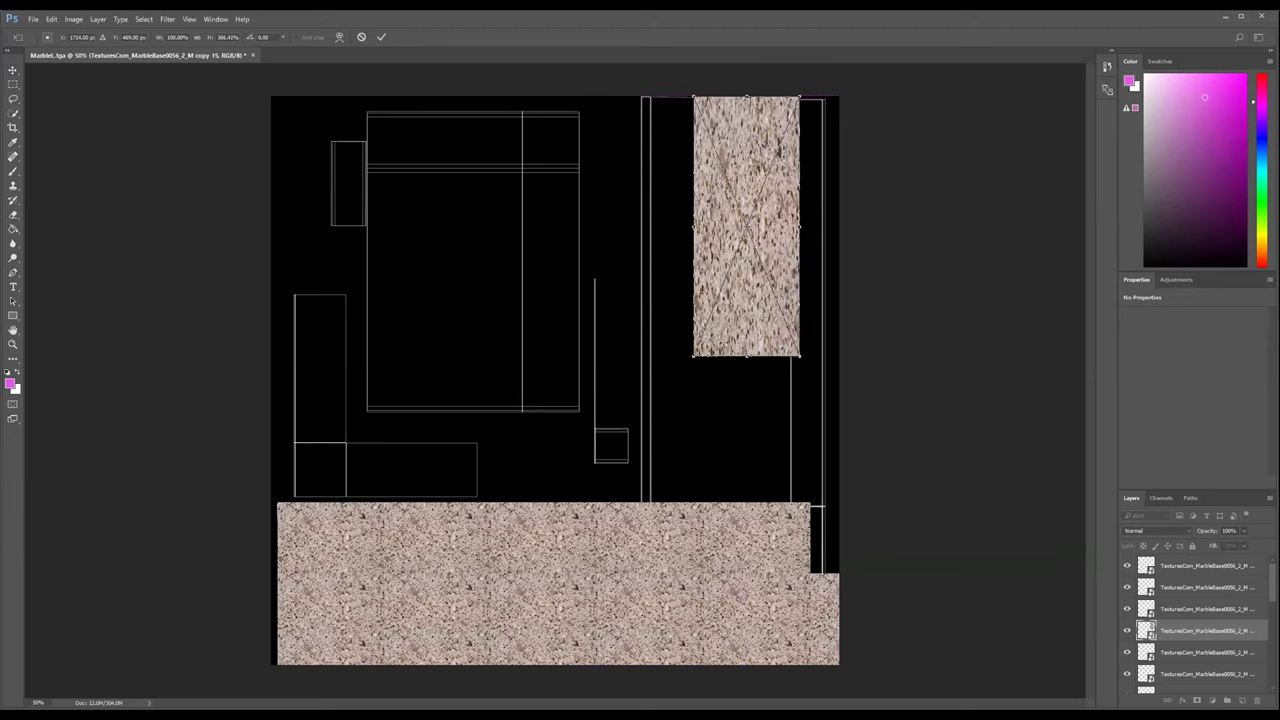
left_click_drag(746, 355, 746, 500)
left_click_drag(694, 292, 634, 292)
left_click_drag(800, 298, 840, 292)
key("Return")
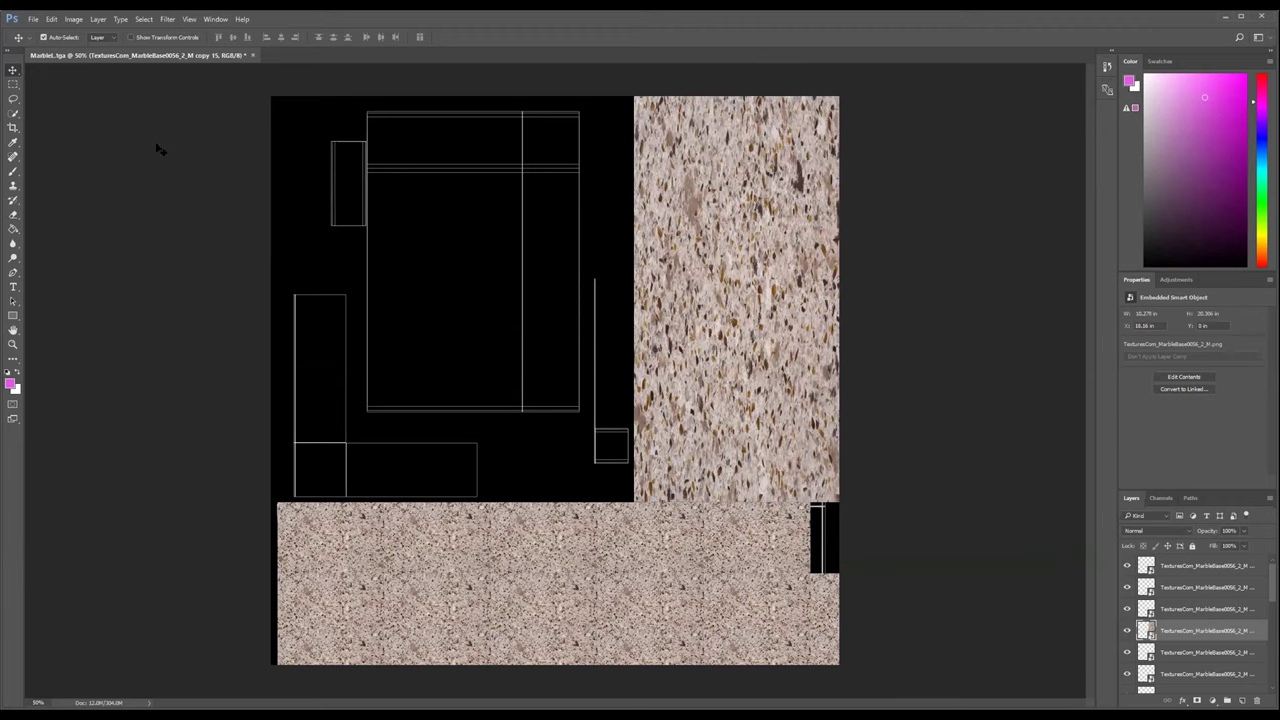
Step: Save the textured layout as a TIFF file named MarbleL_UVD
left_click(35, 19)
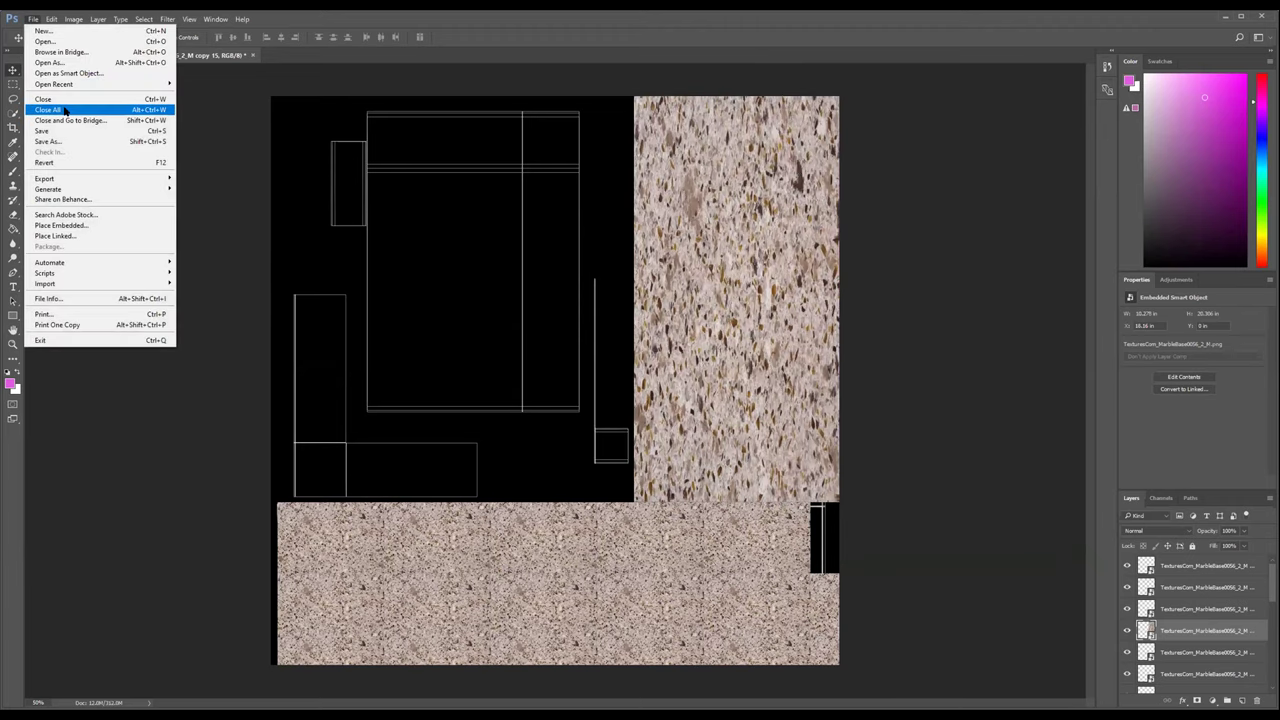
left_click(65, 141)
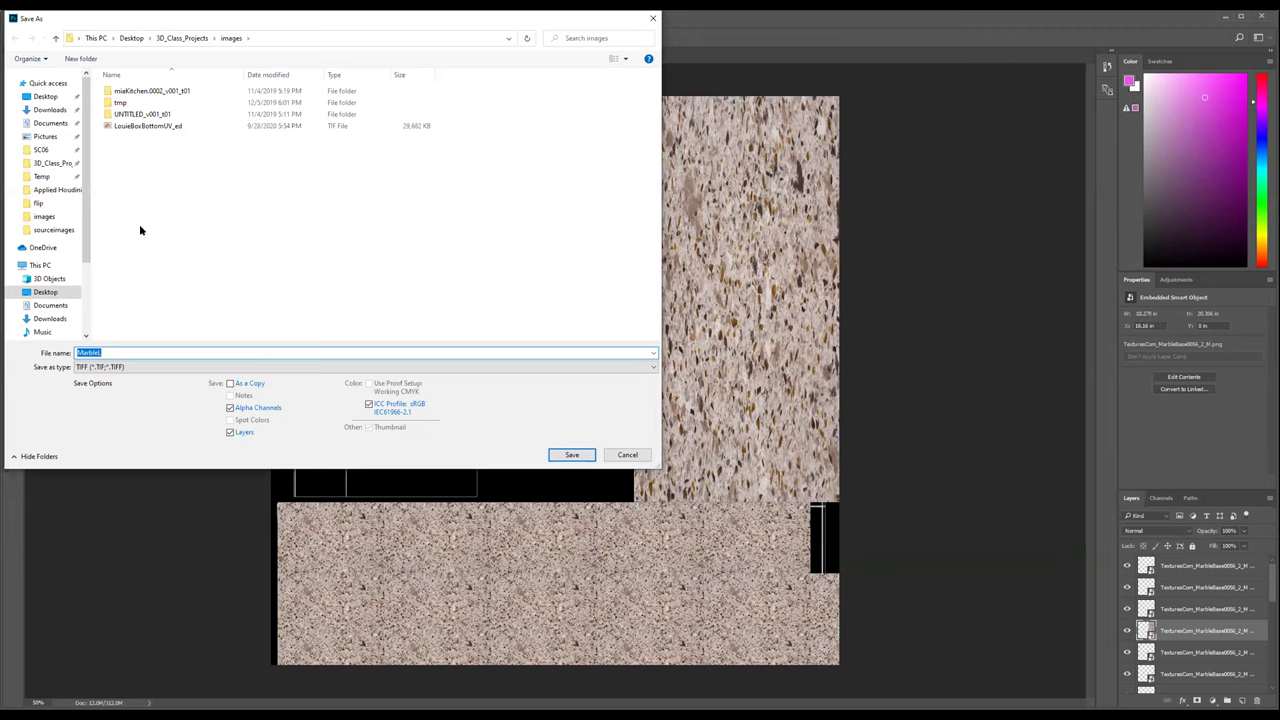
left_click(153, 350)
type("_UVD")
key("Return")
left_click(806, 214)
left_click(629, 270)
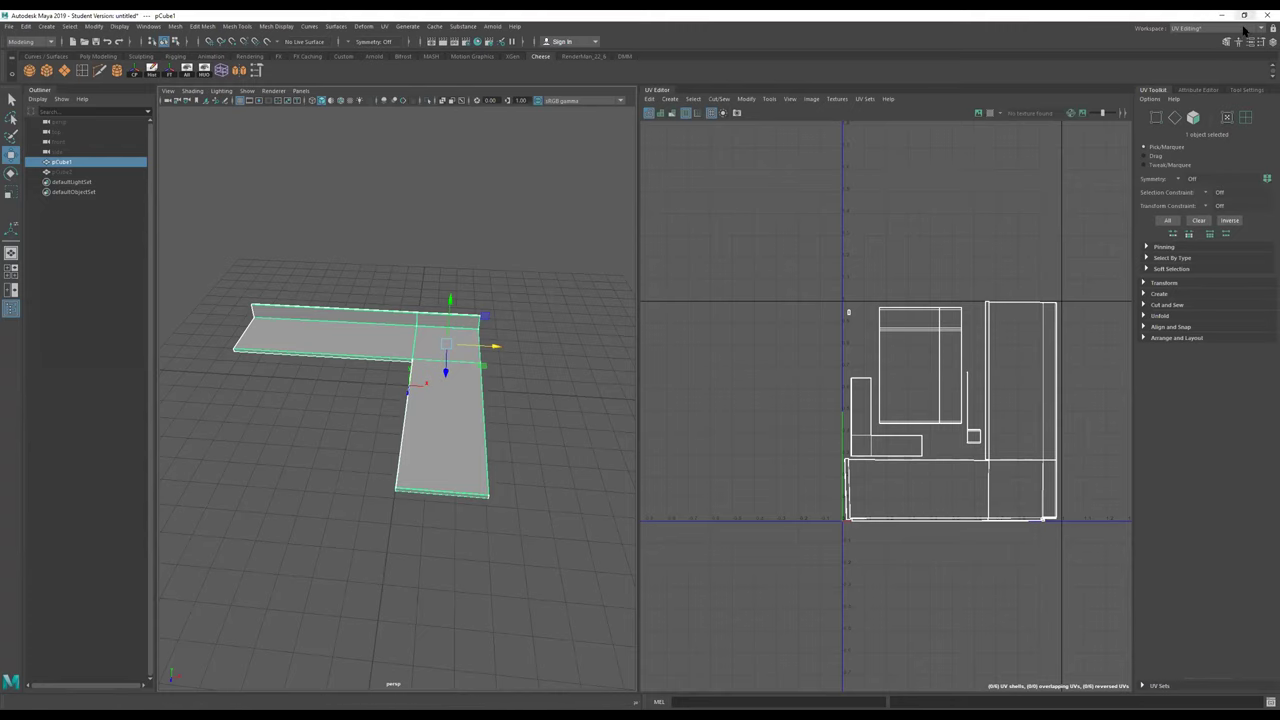
Step: In Maya, switch to the Maya Classic workspace and assign a new aiStandardSurface material to the countertop
left_click(1246, 30)
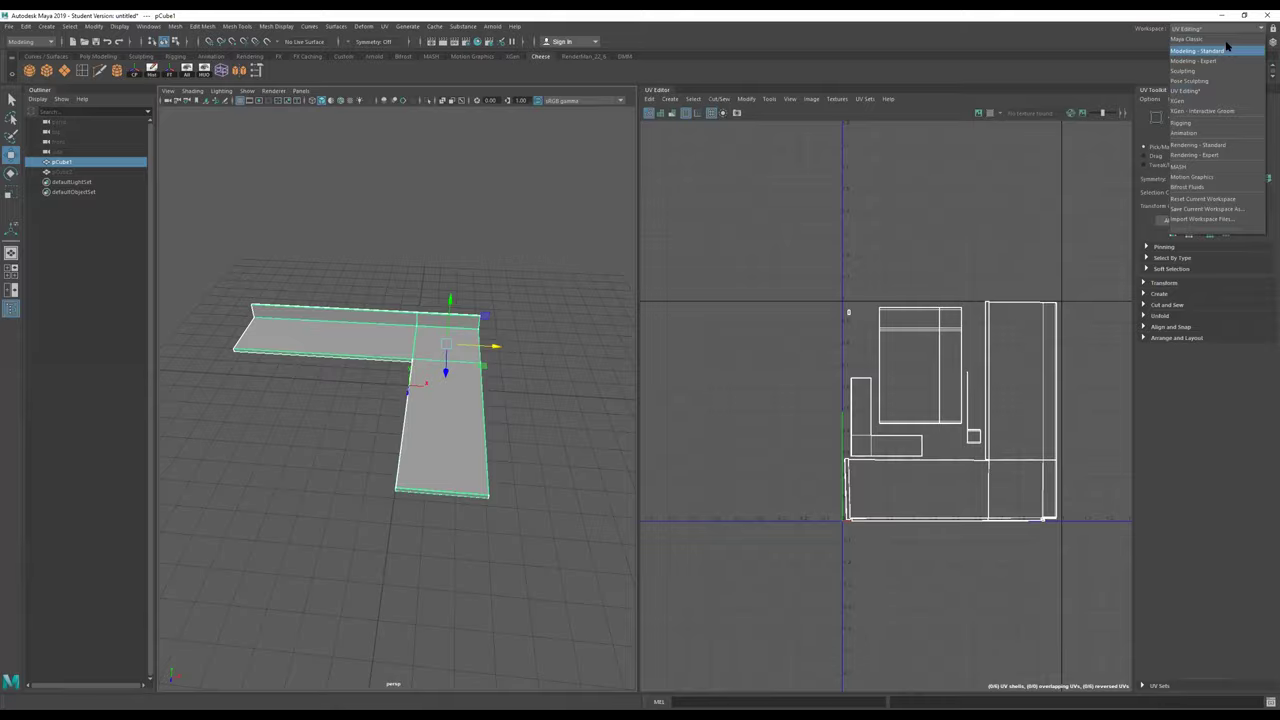
left_click(1225, 40)
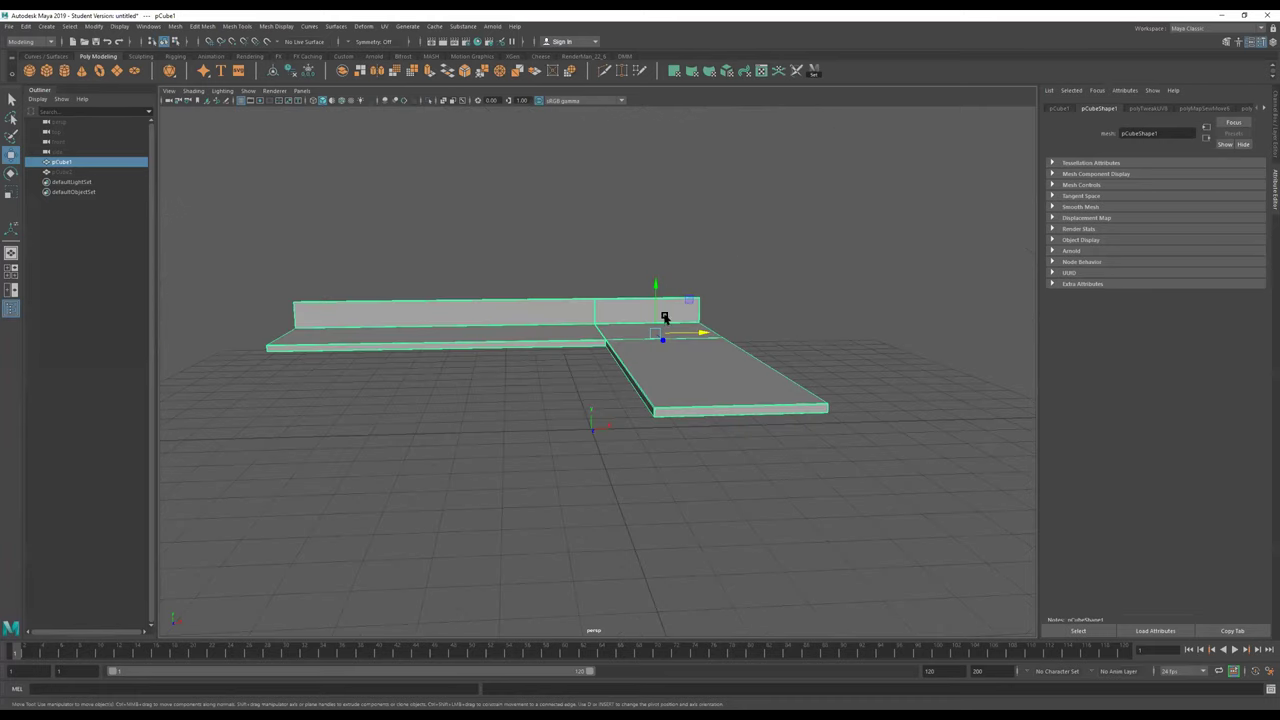
right_click_drag(600, 304, 606, 532)
left_click(28, 151)
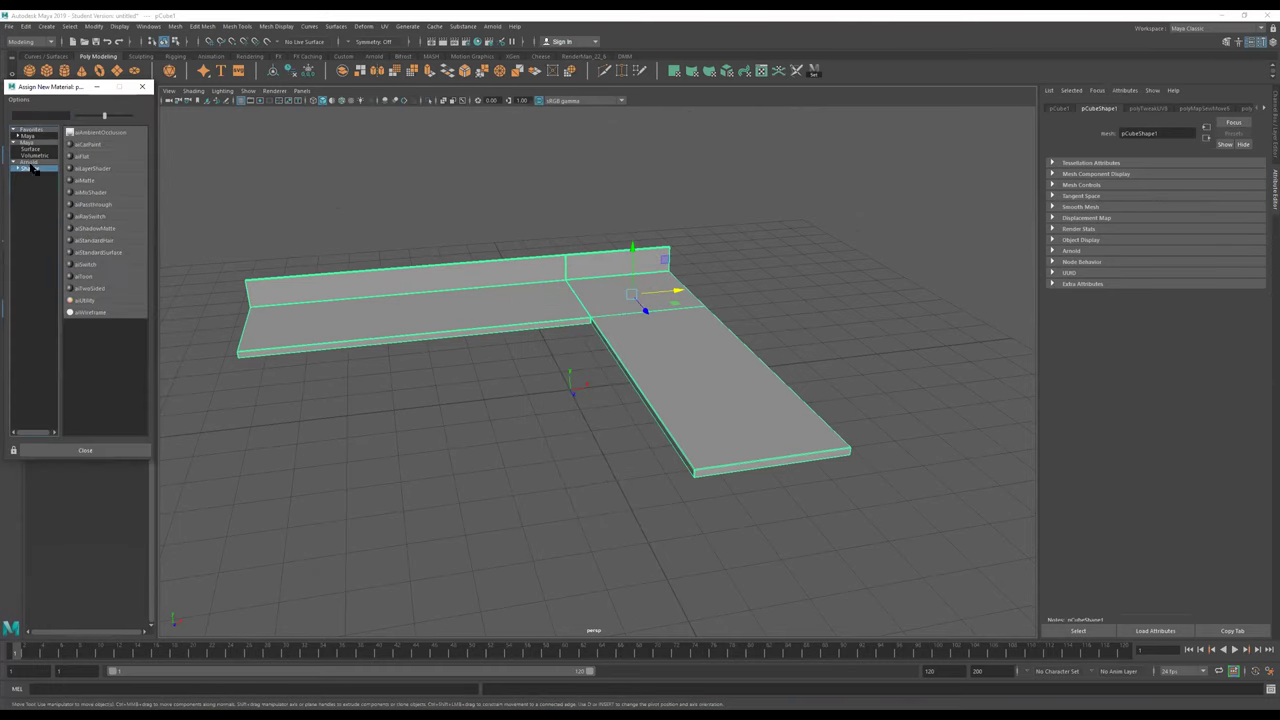
left_click(138, 253)
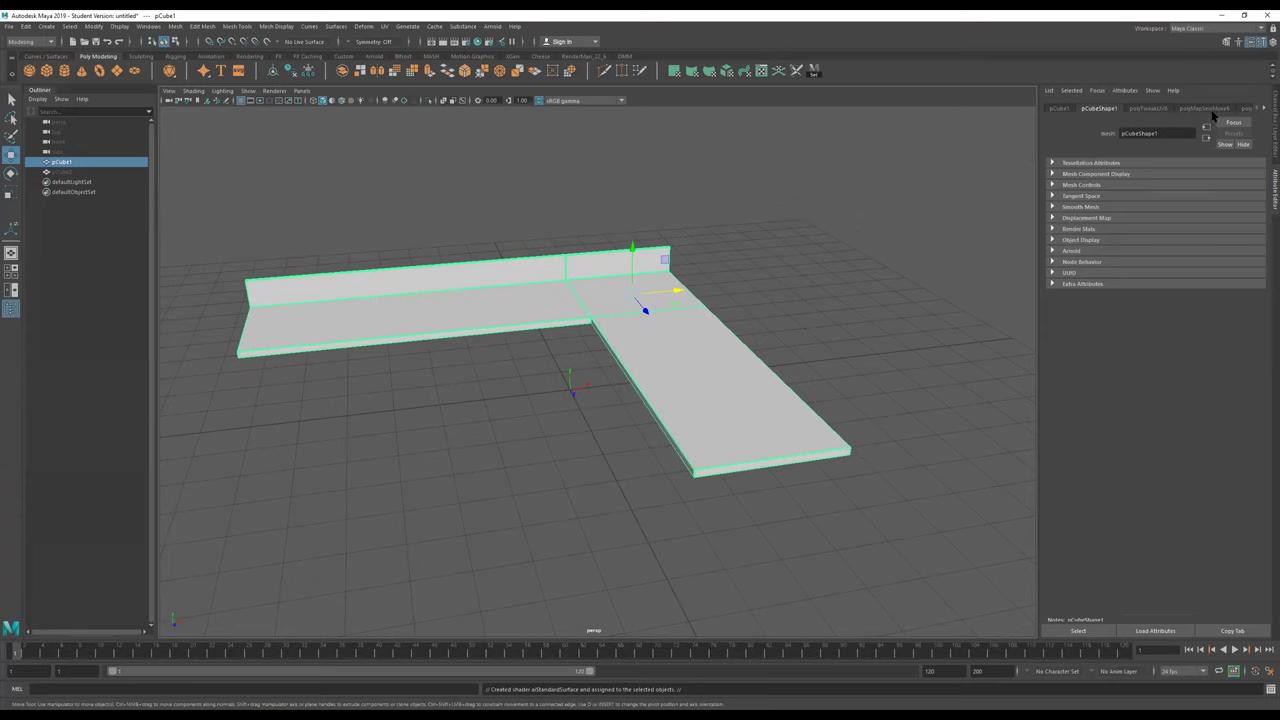